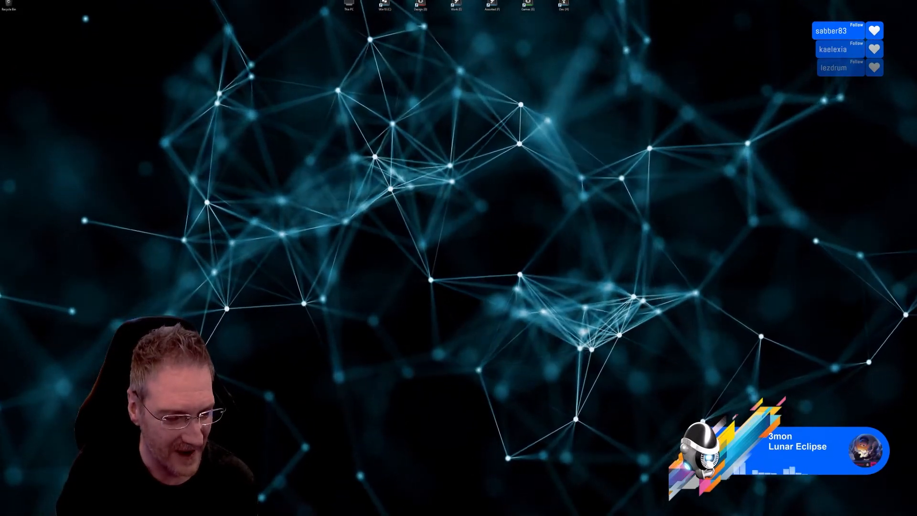
# Step: Switch to 3ds Max, examine the untextured panelled wall and its trim up close, and minimize the program
pyautogui.click(268, 514)
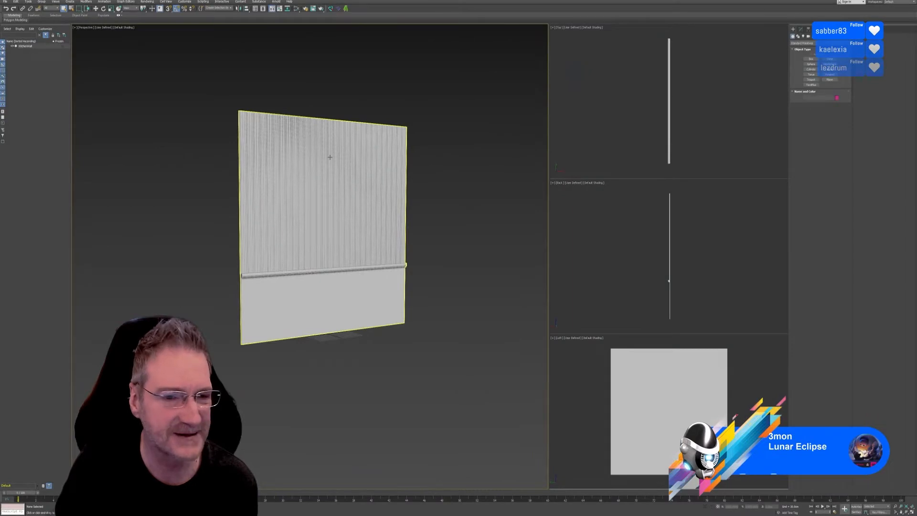
pyautogui.scroll(5, 329, 157)
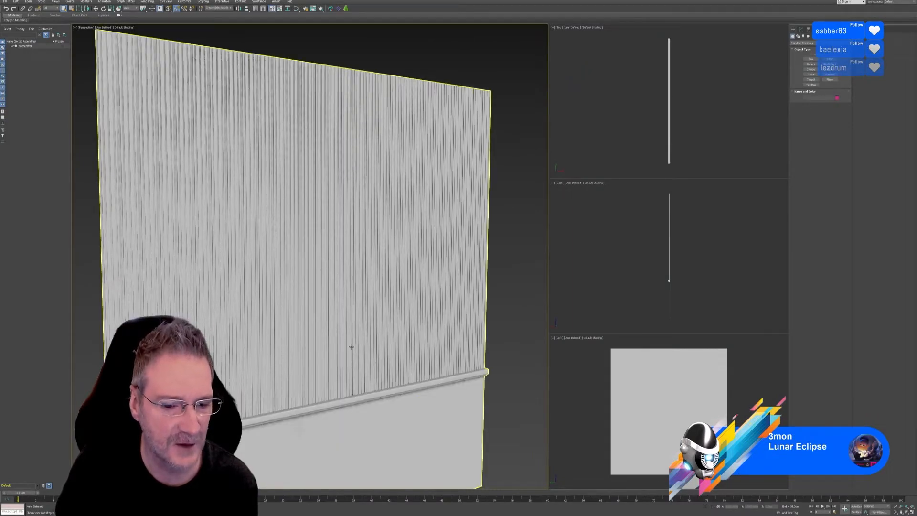
pyautogui.moveTo(351, 347); pyautogui.dragTo(357, 268, button='middle')
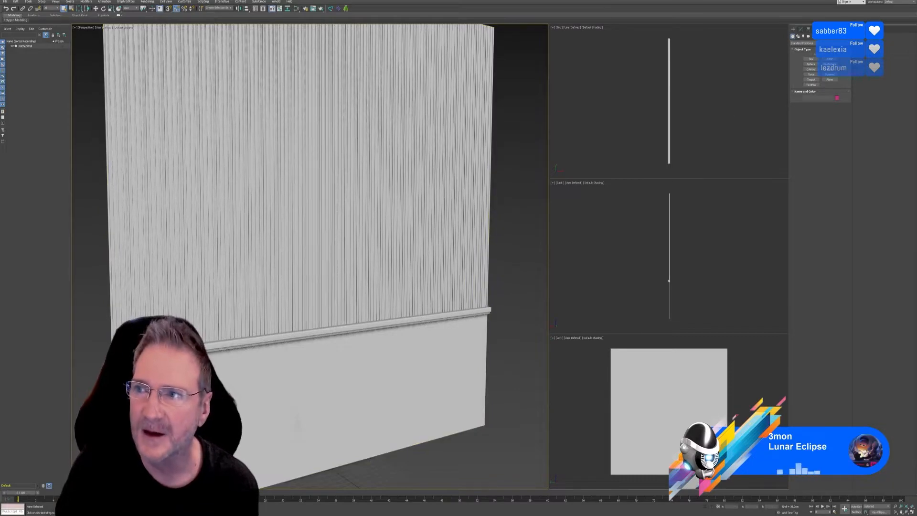
pyautogui.click(876, 1)
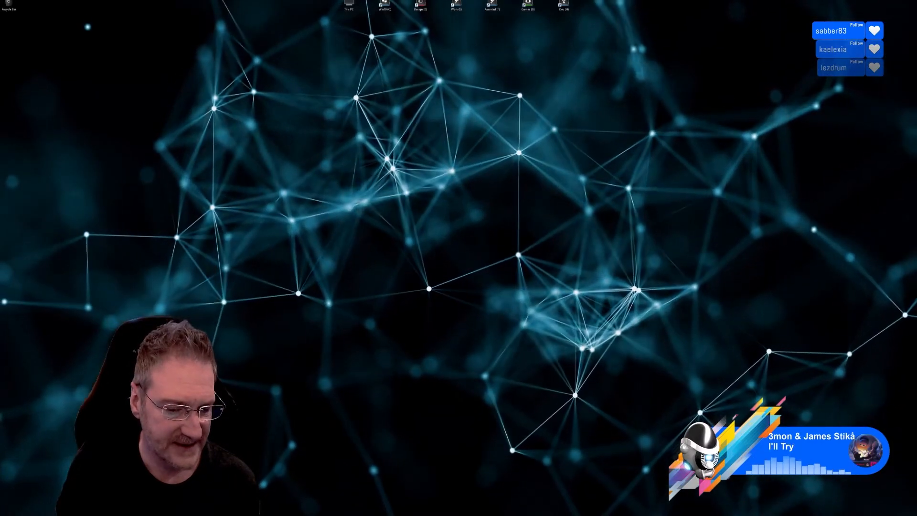
# Step: Switch to Substance Painter and examine the blue painted wall panels from several angles
pyautogui.hotkey('alt', 'Tab')
pyautogui.keyDown('alt'); pyautogui.moveTo(634, 246); pyautogui.dragTo(438, 240); pyautogui.keyUp('alt')
pyautogui.scroll(2, 511, 239)
pyautogui.scroll(1, 463, 239)
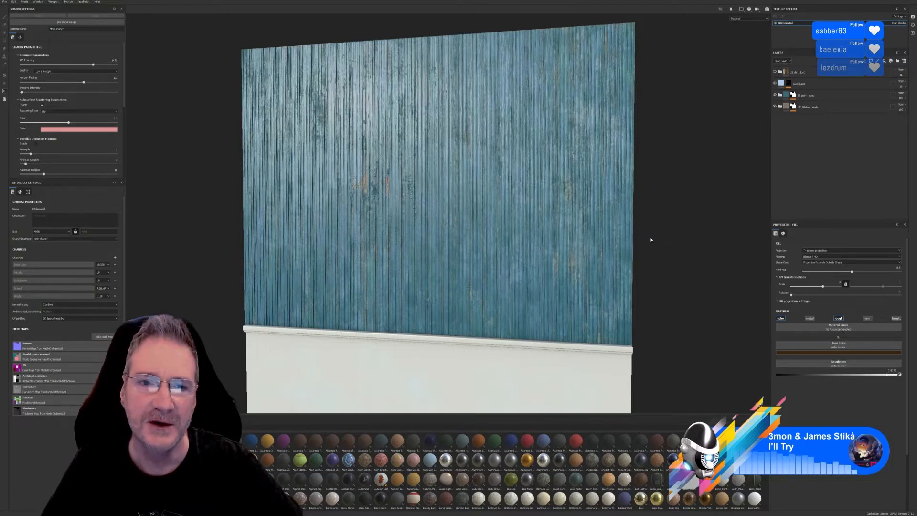
pyautogui.scroll(1, 535, 226)
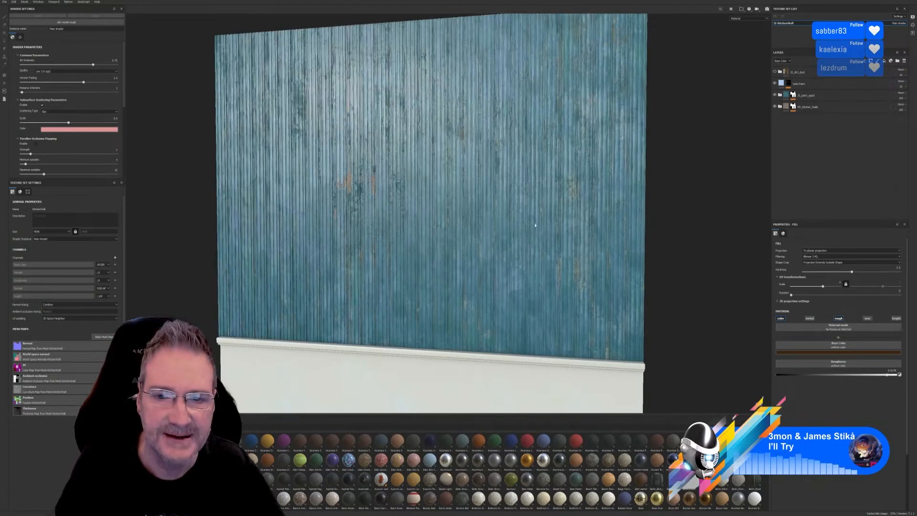
pyautogui.keyDown('alt'); pyautogui.moveTo(432, 216); pyautogui.dragTo(394, 200); pyautogui.keyUp('alt')
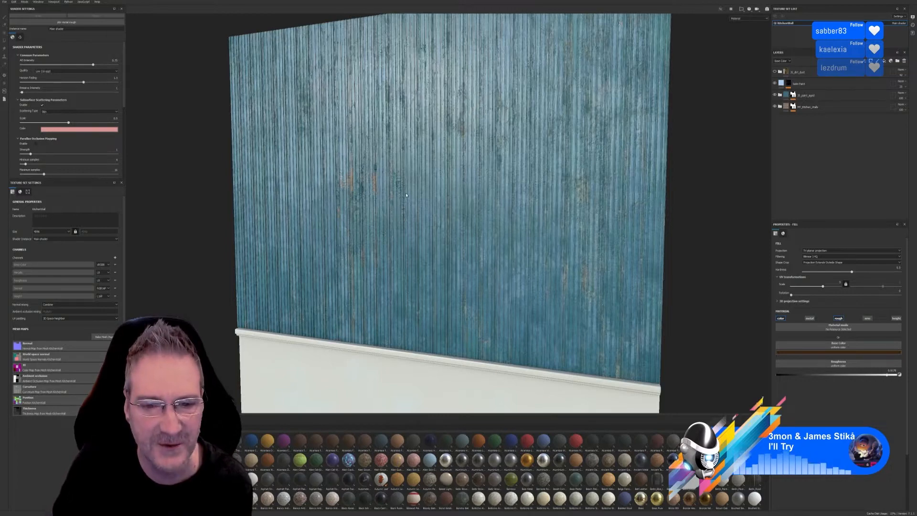
pyautogui.keyDown('alt'); pyautogui.moveTo(407, 195); pyautogui.dragTo(503, 245); pyautogui.keyUp('alt')
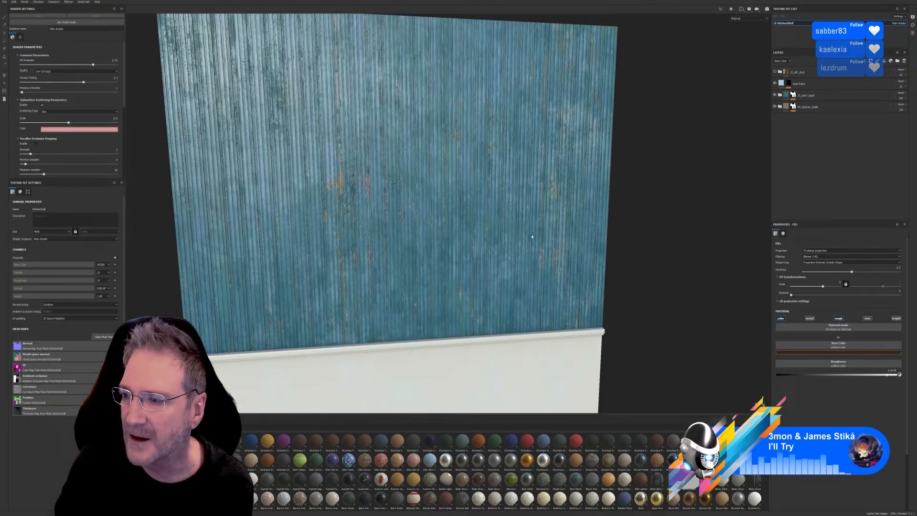
# Step: Inspect the layers inside the paint, kitchen walls and dirt folders, and collapse the folders again
pyautogui.click(779, 96)
pyautogui.click(780, 142)
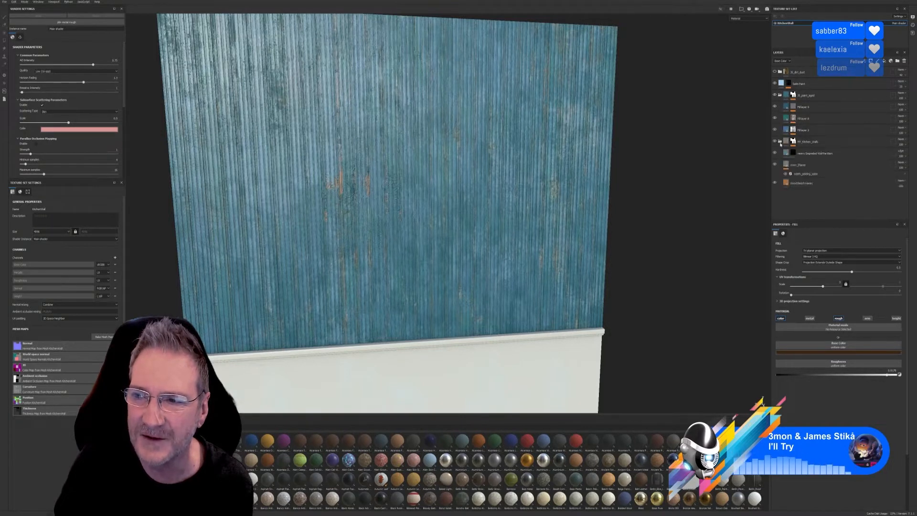
pyautogui.click(780, 72)
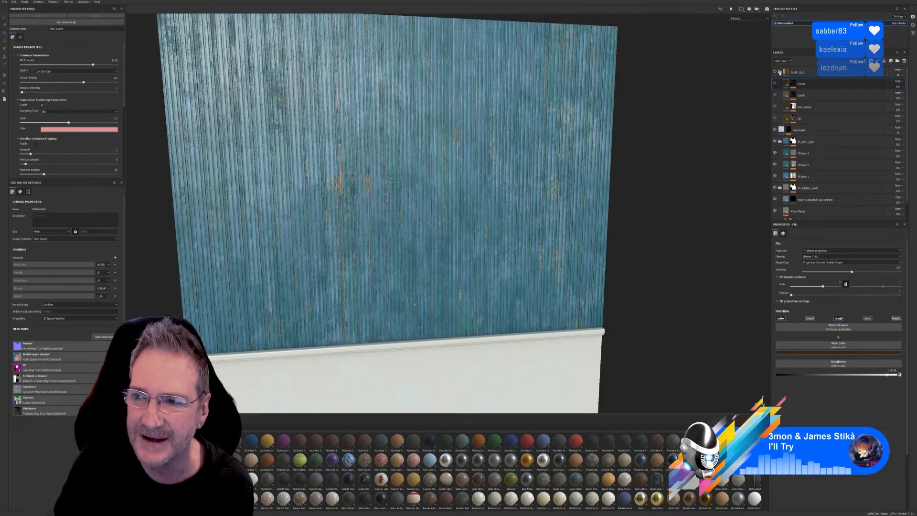
pyautogui.click(780, 73)
pyautogui.click(780, 95)
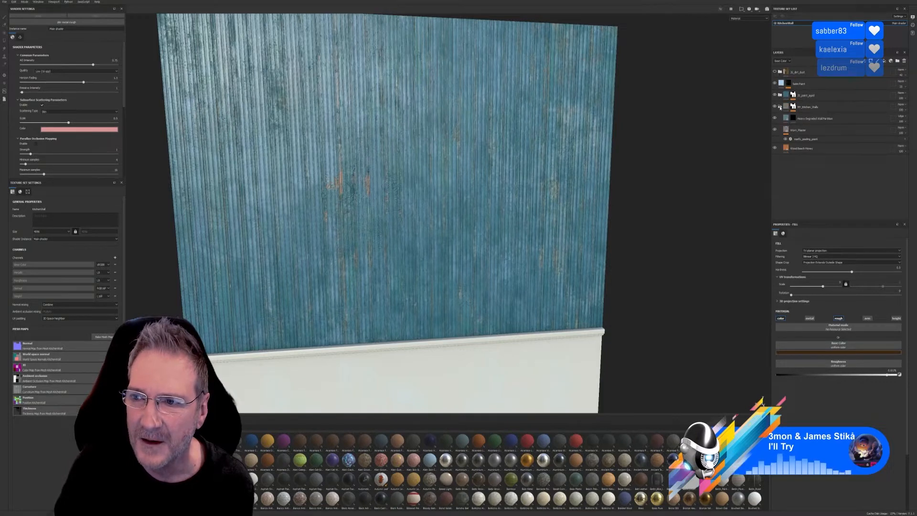
pyautogui.click(780, 107)
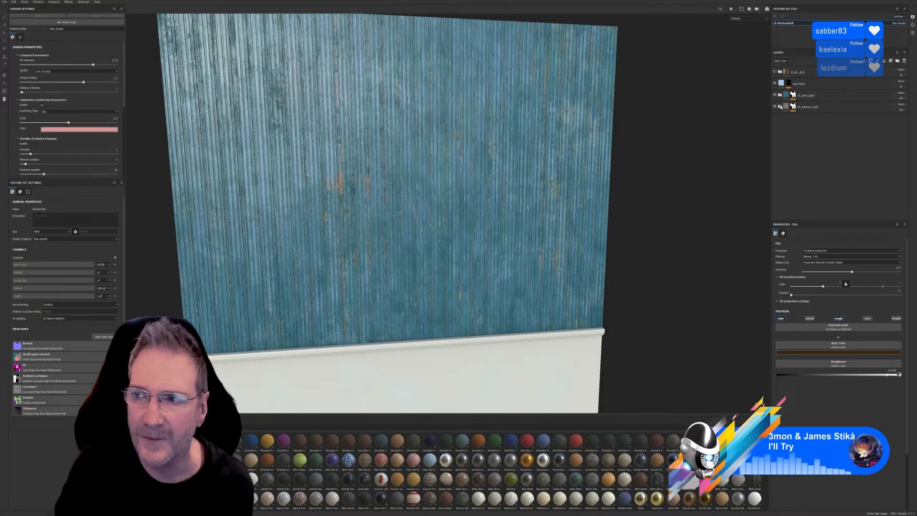
# Step: Slightly raise the Peeling Level of the MatFX Peeling Paint filter on the plaster layer in the kitchen walls folder
pyautogui.click(780, 107)
pyautogui.click(793, 130)
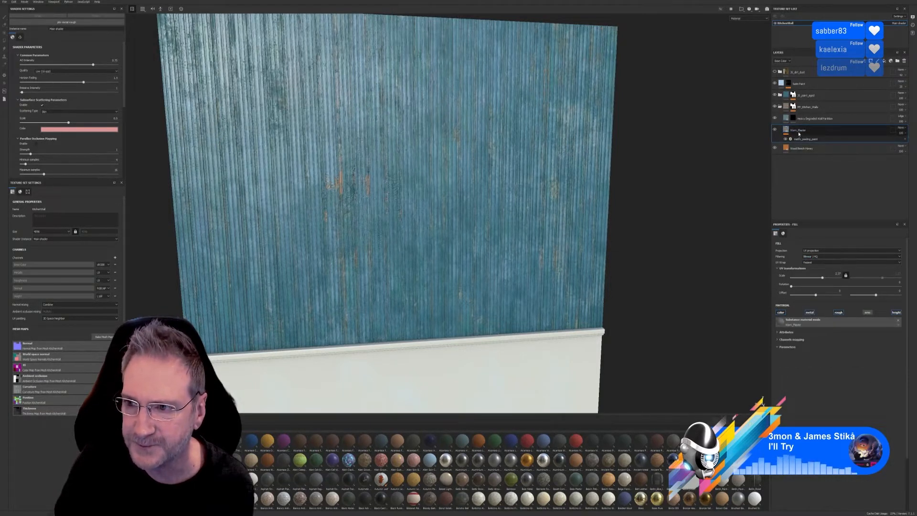
pyautogui.click(801, 140)
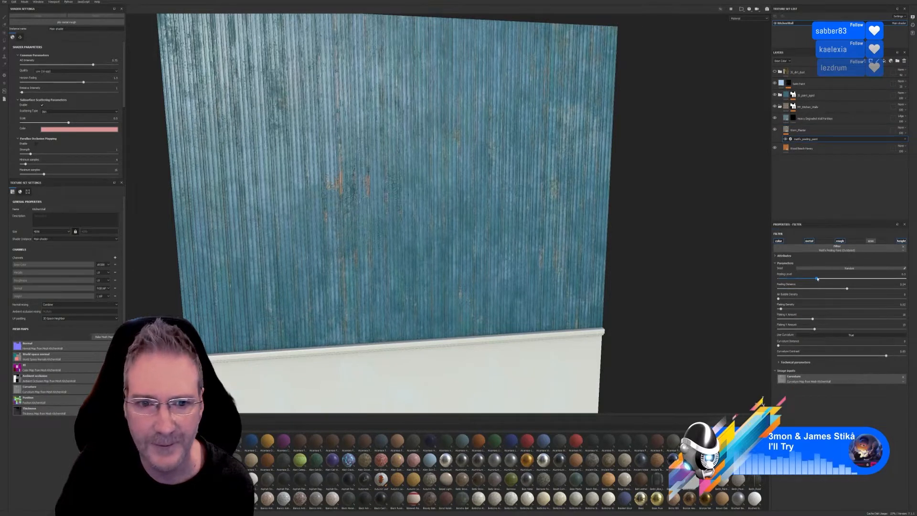
pyautogui.moveTo(817, 279)
pyautogui.mouseDown()
pyautogui.moveTo(849, 273)
pyautogui.moveTo(822, 271)
pyautogui.mouseUp()
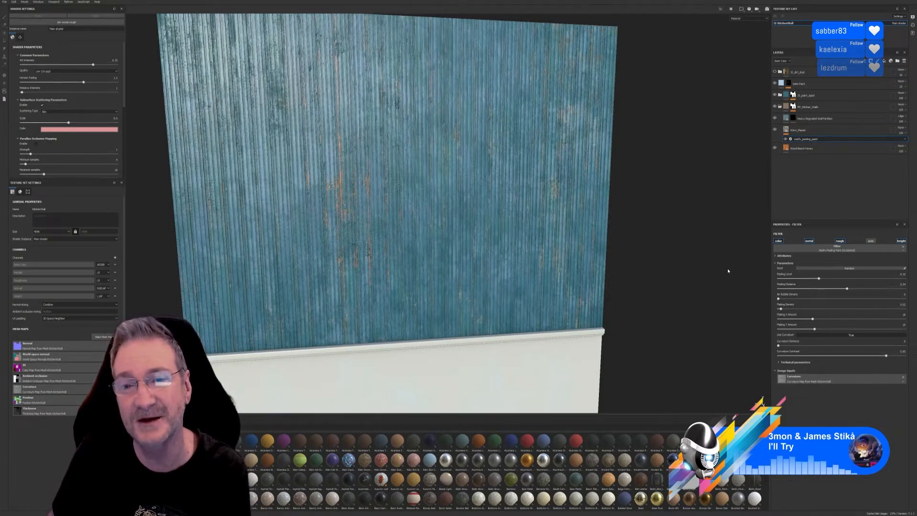
pyautogui.moveTo(693, 293)
pyautogui.keyDown('alt'); pyautogui.mouseDown()
pyautogui.moveTo(672, 299)
pyautogui.moveTo(692, 264)
pyautogui.moveTo(682, 282)
pyautogui.mouseUp(); pyautogui.keyUp('alt')
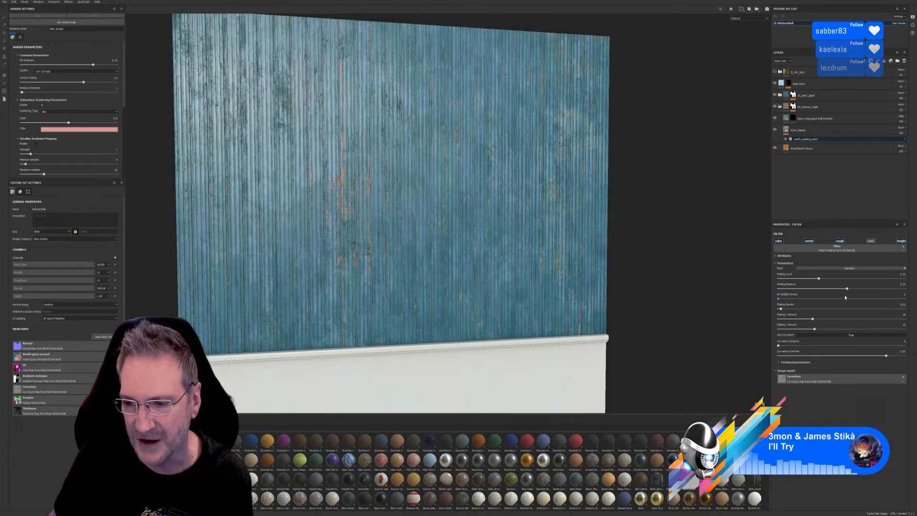
# Step: Lower the filter's Peeling Distance to about 0.5 and raise its Air Bubble Density to just under half
pyautogui.moveTo(848, 289); pyautogui.dragTo(835, 290)
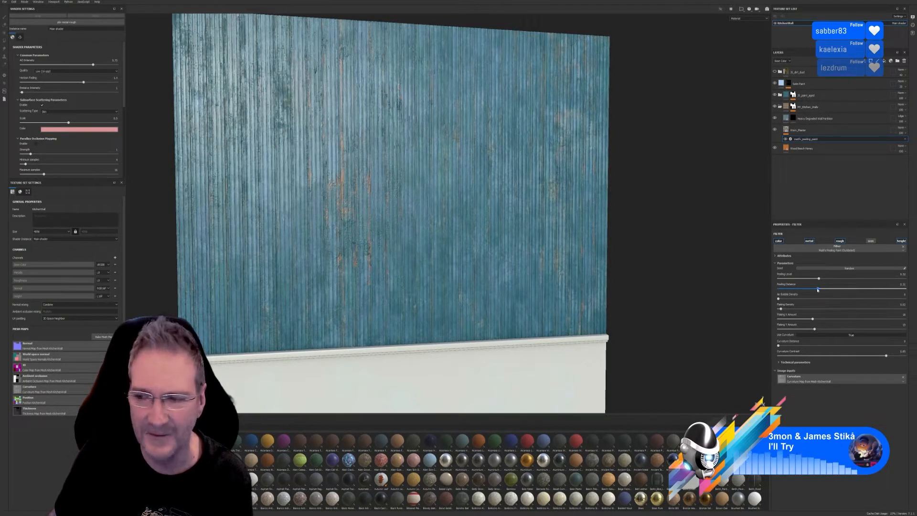
pyautogui.moveTo(810, 290); pyautogui.dragTo(841, 294)
pyautogui.moveTo(780, 300); pyautogui.dragTo(872, 300)
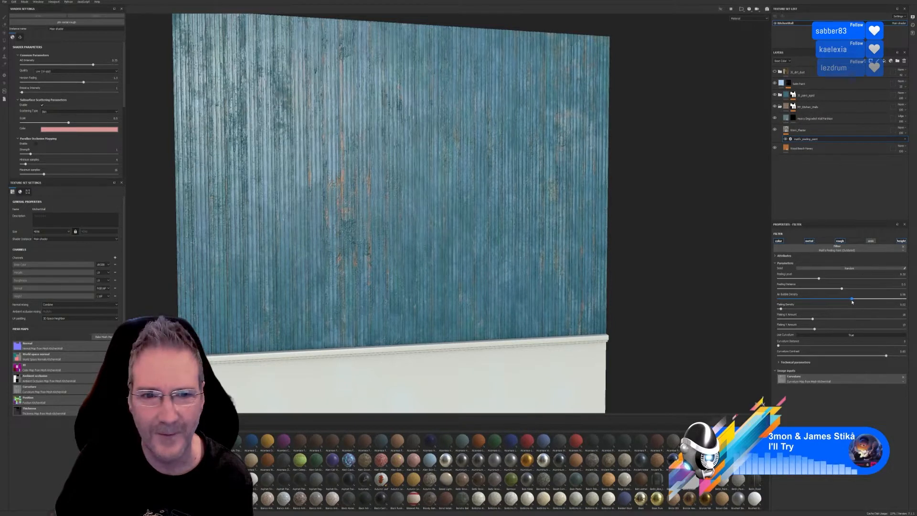
pyautogui.moveTo(830, 301); pyautogui.dragTo(836, 301)
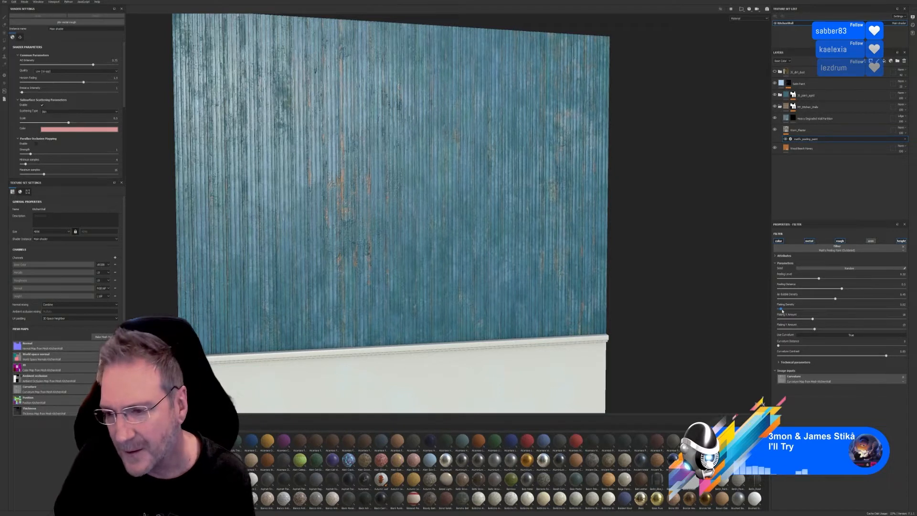
# Step: Raise the peeling filter's Flaking Density to about 0.3, slightly lower Flaking X Amount and increase Flaking Y Amount
pyautogui.moveTo(782, 309); pyautogui.dragTo(838, 330)
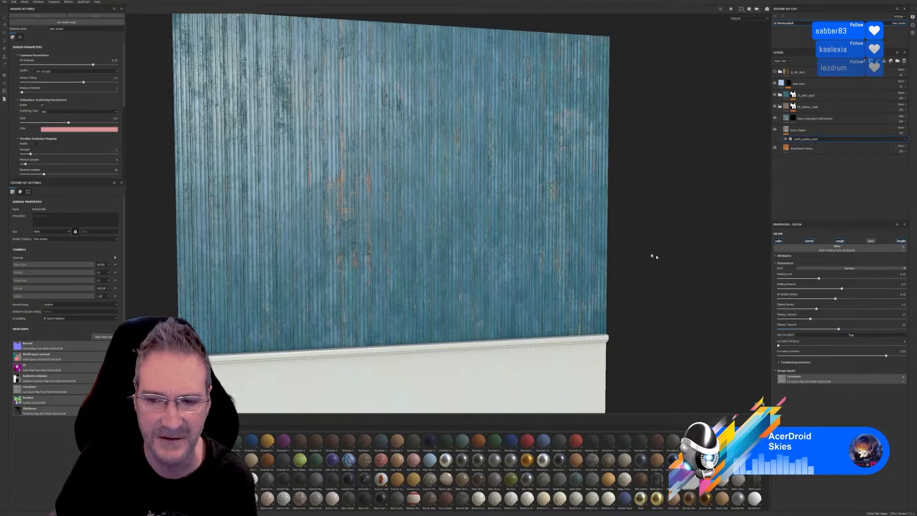
pyautogui.keyDown('alt'); pyautogui.moveTo(653, 256); pyautogui.dragTo(693, 263); pyautogui.keyUp('alt')
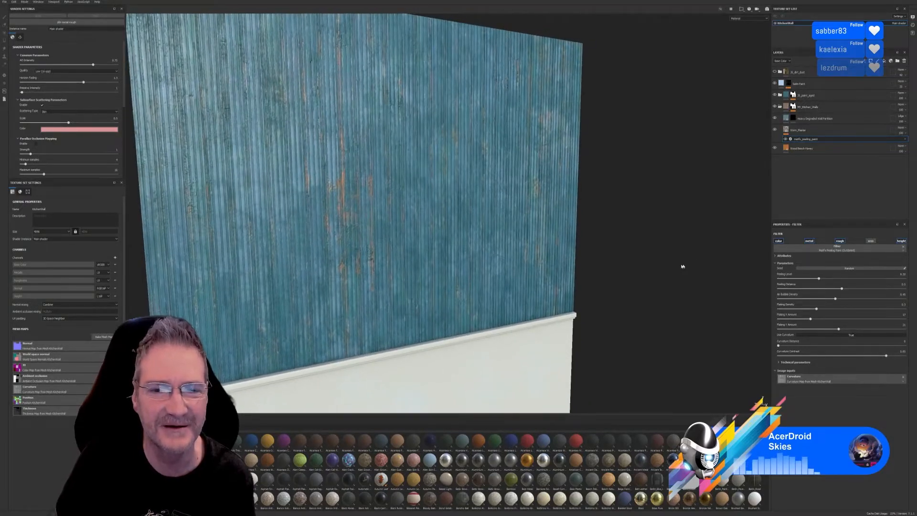
pyautogui.moveTo(584, 264)
pyautogui.keyDown('alt'); pyautogui.mouseDown()
pyautogui.moveTo(498, 225)
pyautogui.moveTo(477, 205)
pyautogui.moveTo(495, 262)
pyautogui.moveTo(584, 260)
pyautogui.mouseUp(); pyautogui.keyUp('alt')
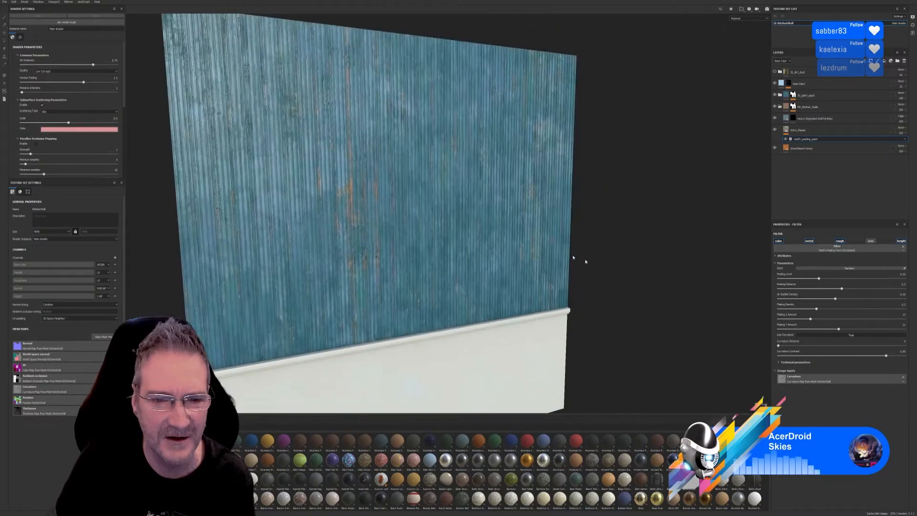
pyautogui.scroll(3, 342, 204)
pyautogui.keyDown('alt'); pyautogui.moveTo(354, 217); pyautogui.dragTo(430, 224); pyautogui.keyUp('alt')
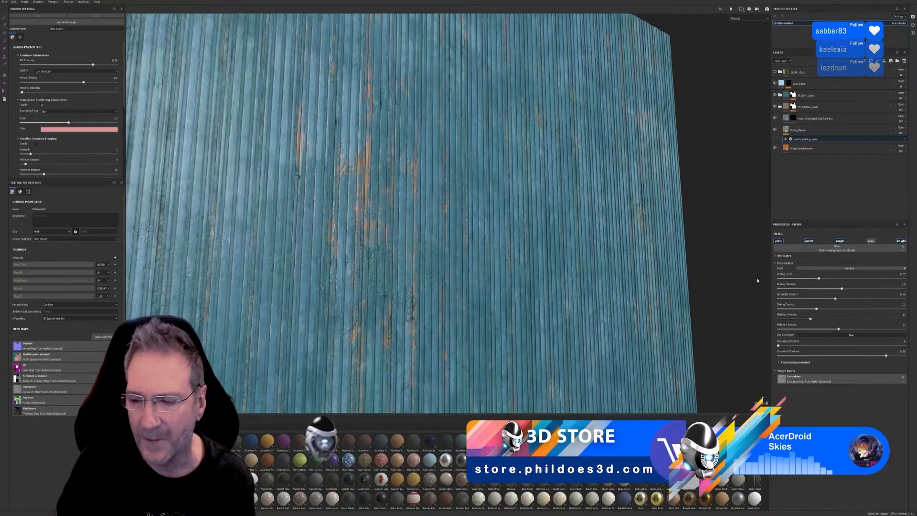
# Step: Increase the Flaking Y Amount further and check the peeling paint across the wall
pyautogui.moveTo(838, 329); pyautogui.dragTo(881, 329)
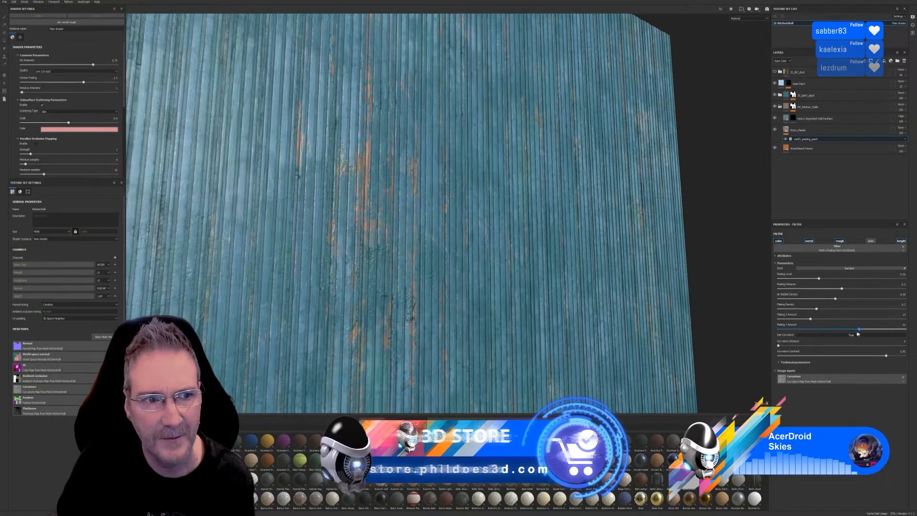
pyautogui.click(855, 329)
pyautogui.scroll(-5, 495, 269)
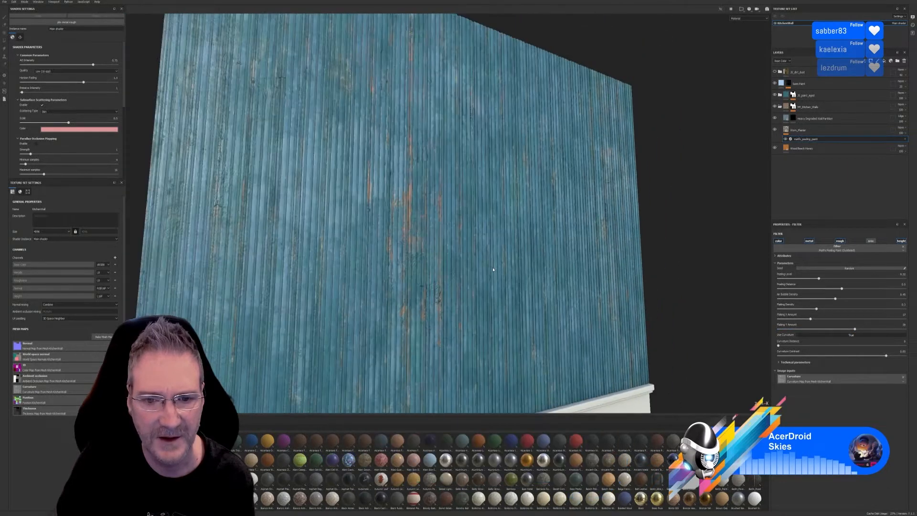
pyautogui.keyDown('alt'); pyautogui.moveTo(504, 277); pyautogui.dragTo(466, 306); pyautogui.keyUp('alt')
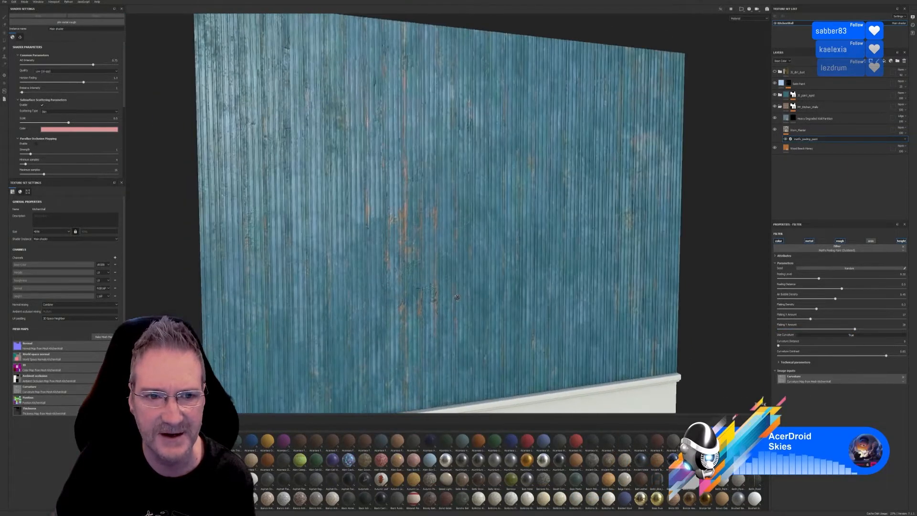
pyautogui.scroll(4, 522, 266)
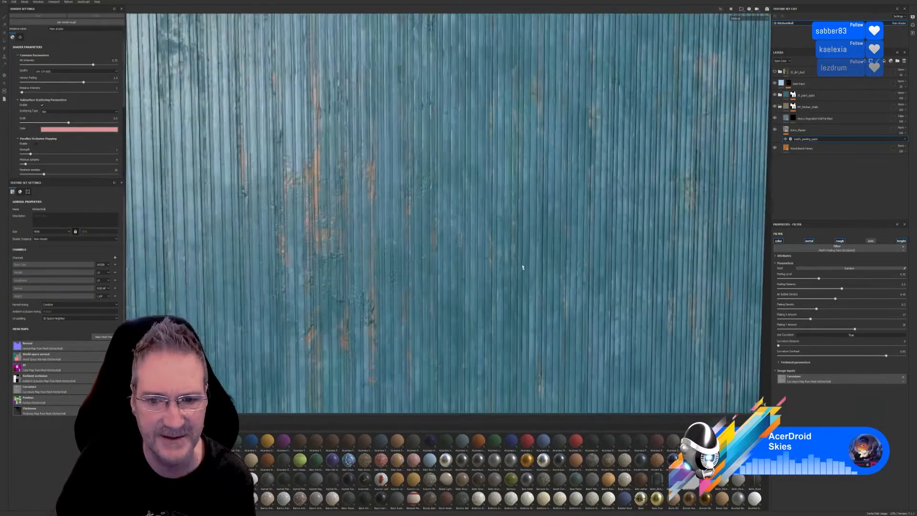
pyautogui.scroll(-5, 380, 221)
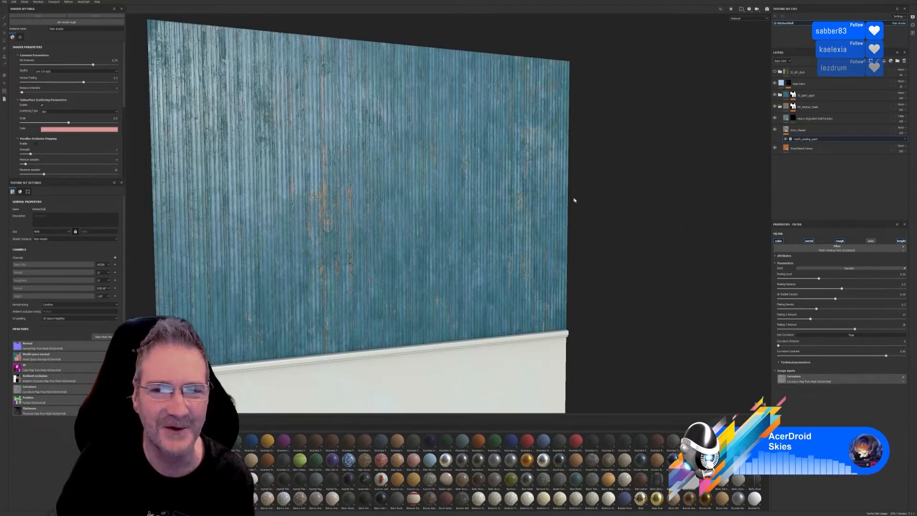
pyautogui.keyDown('alt'); pyautogui.moveTo(585, 219); pyautogui.dragTo(629, 243); pyautogui.keyUp('alt')
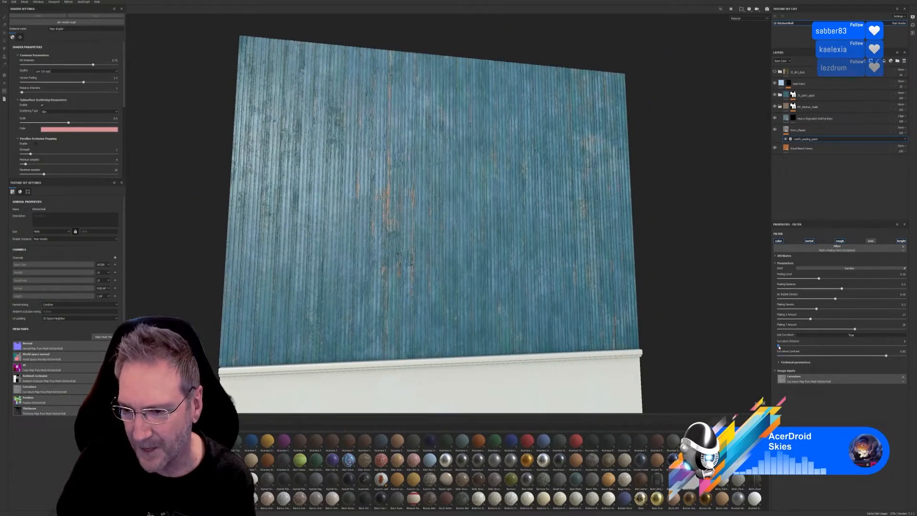
# Step: Raise the filter's Curvature Distance slightly above zero, reduce Curvature Contrast a little, and check the exposed wood up close
pyautogui.moveTo(779, 347)
pyautogui.mouseDown()
pyautogui.moveTo(877, 345)
pyautogui.moveTo(781, 348)
pyautogui.mouseUp()
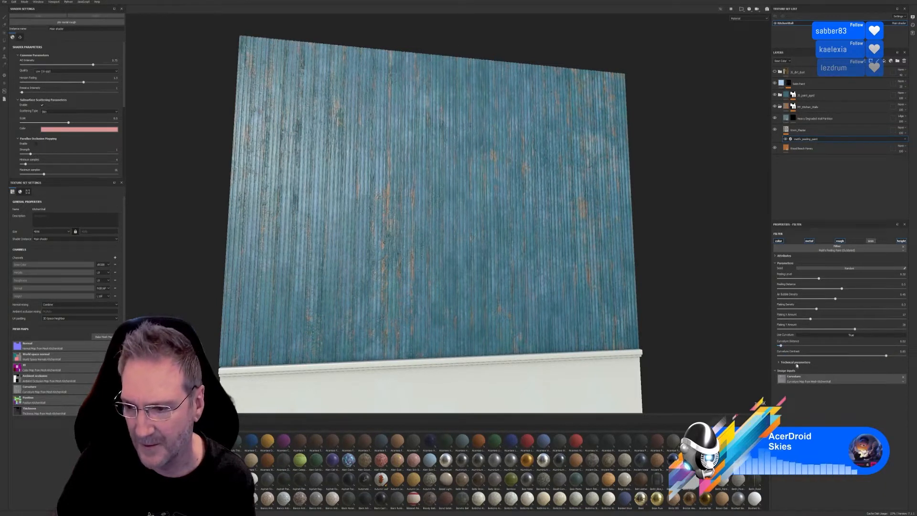
pyautogui.moveTo(886, 356); pyautogui.dragTo(806, 356)
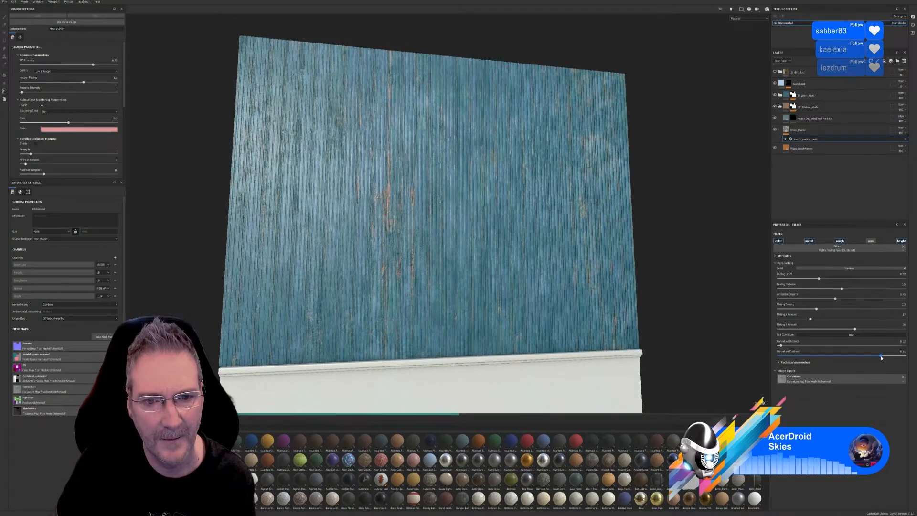
pyautogui.moveTo(881, 357); pyautogui.dragTo(882, 358)
pyautogui.keyDown('alt'); pyautogui.moveTo(690, 308); pyautogui.dragTo(519, 290); pyautogui.keyUp('alt')
pyautogui.scroll(6, 377, 200)
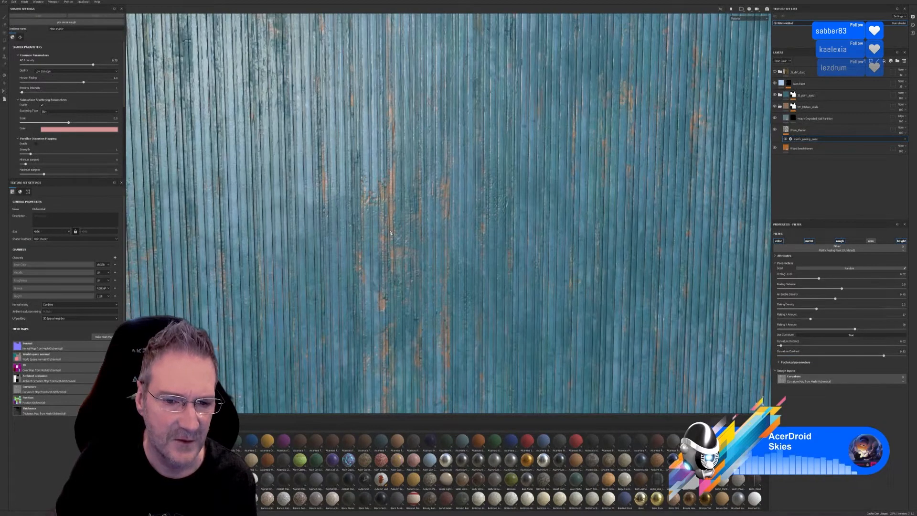
pyautogui.keyDown('alt'); pyautogui.moveTo(438, 234); pyautogui.dragTo(487, 234); pyautogui.keyUp('alt')
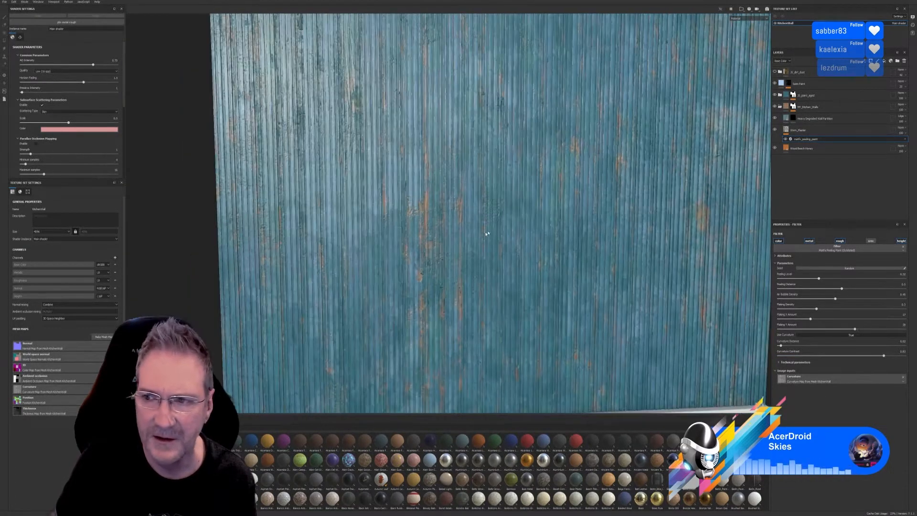
# Step: Hide the blue paint layers so the plaster and wood beneath them are exposed across the whole wall
pyautogui.click(780, 107)
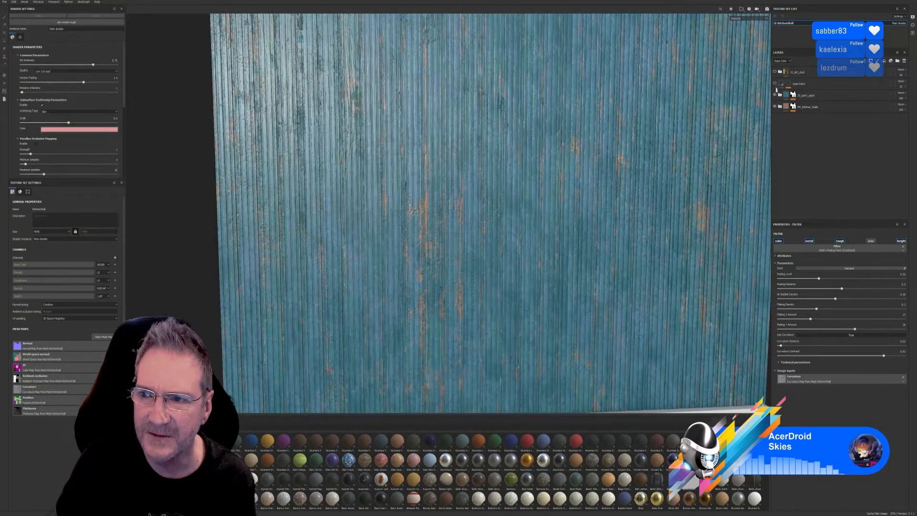
pyautogui.click(775, 83)
pyautogui.scroll(-3, 566, 209)
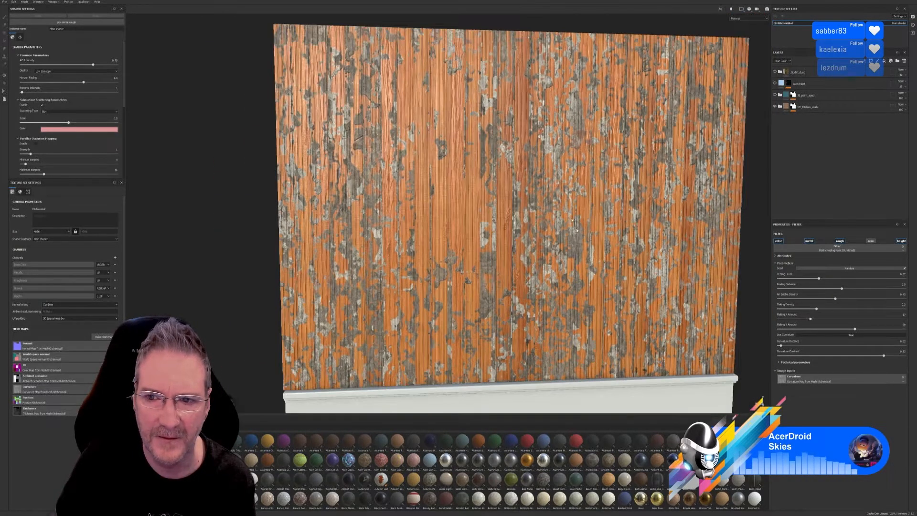
pyautogui.keyDown('alt'); pyautogui.moveTo(582, 264); pyautogui.dragTo(563, 268); pyautogui.keyUp('alt')
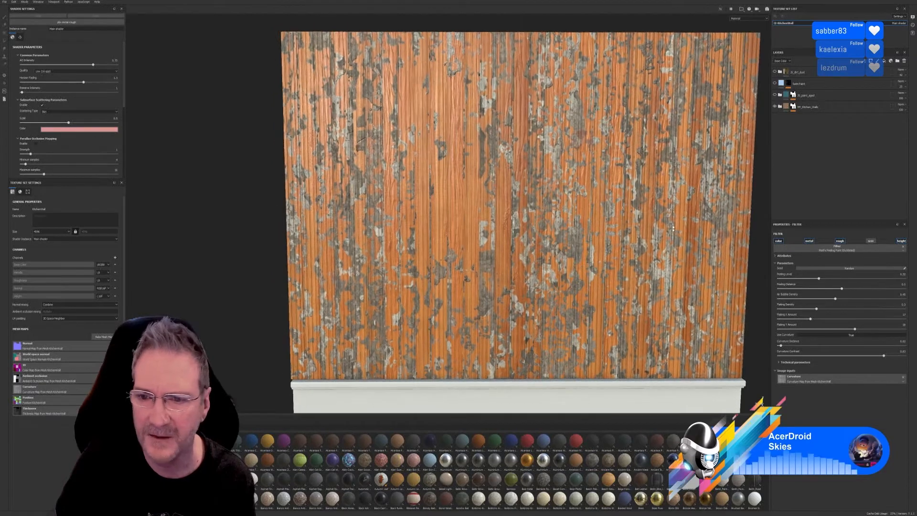
# Step: Change the base beech wood layer's wood color from saturated orange to a muted, darker brown
pyautogui.click(780, 107)
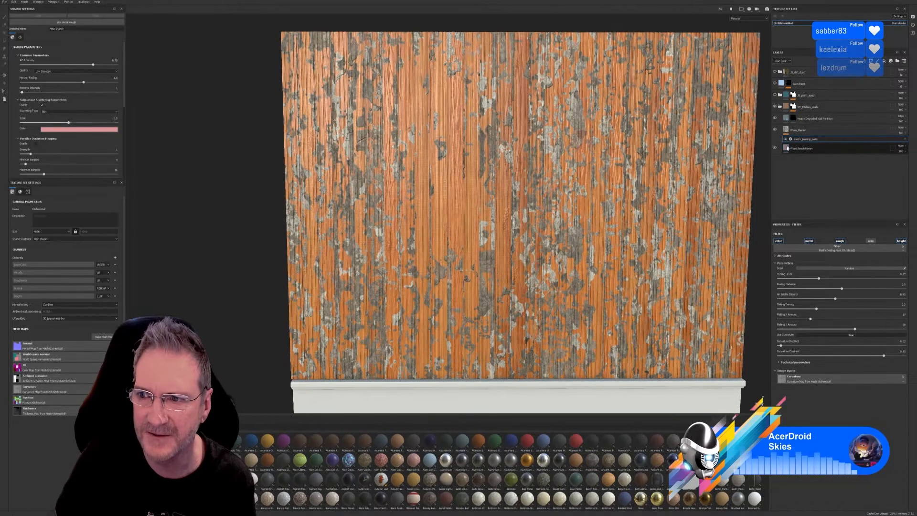
pyautogui.click(788, 150)
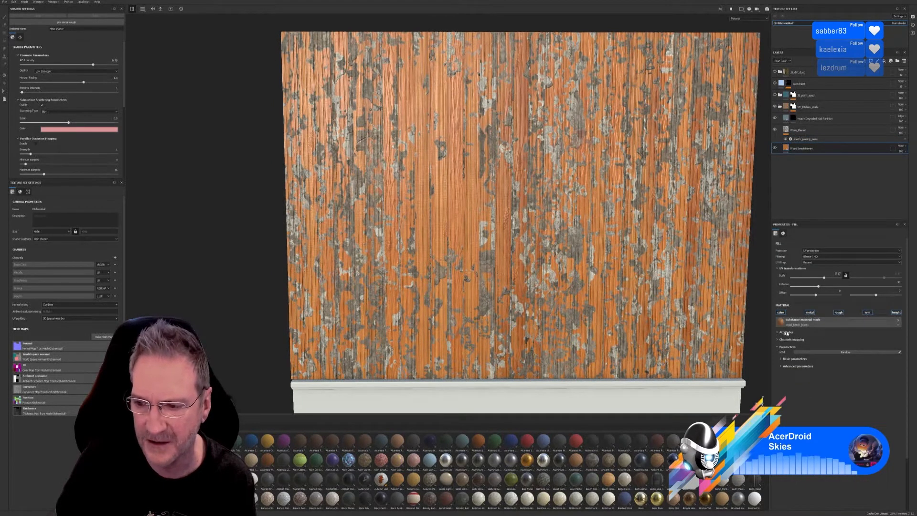
pyautogui.click(781, 367)
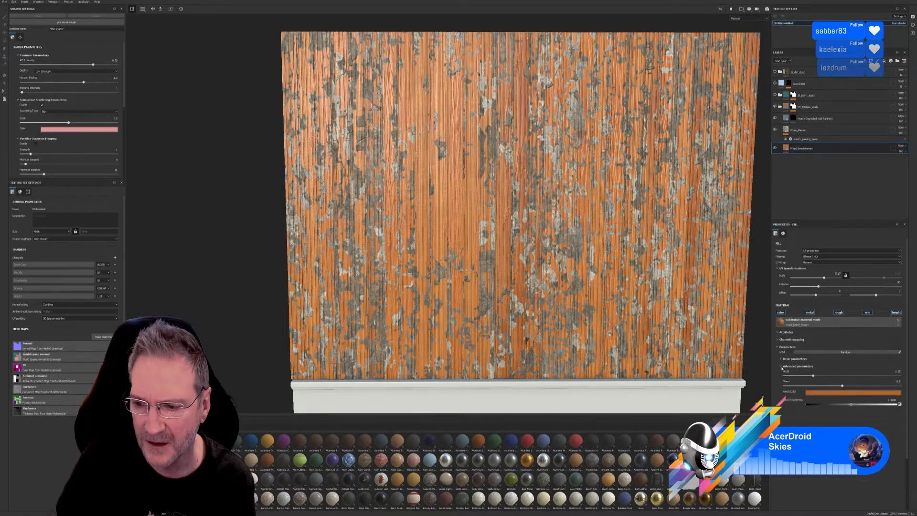
pyautogui.click(845, 394)
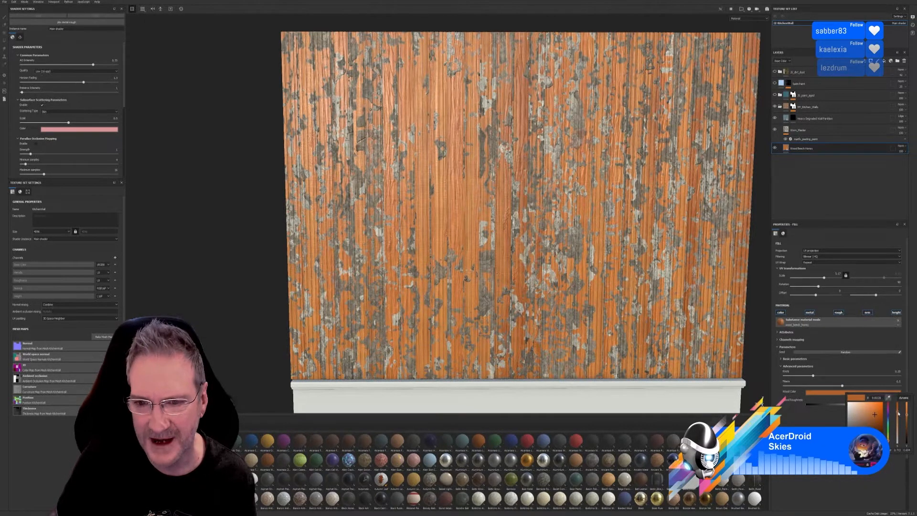
pyautogui.moveTo(899, 414); pyautogui.dragTo(898, 424)
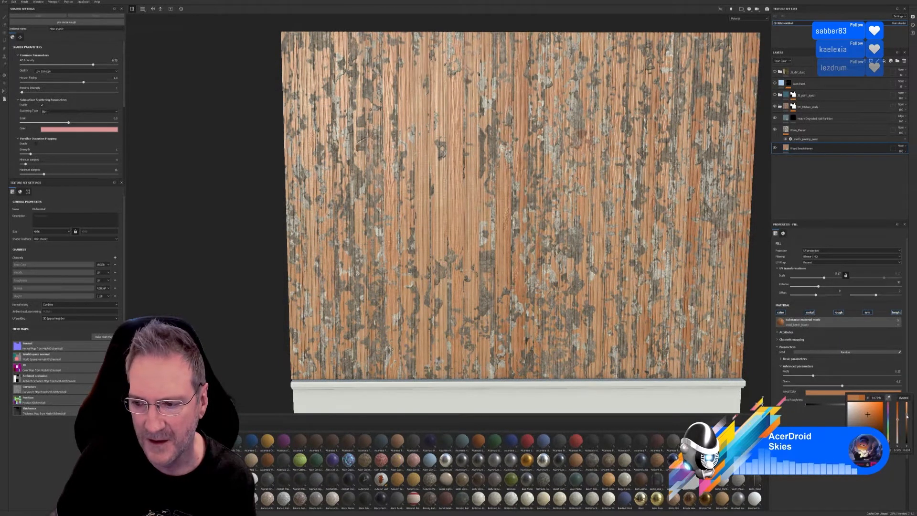
pyautogui.moveTo(907, 419); pyautogui.dragTo(908, 423)
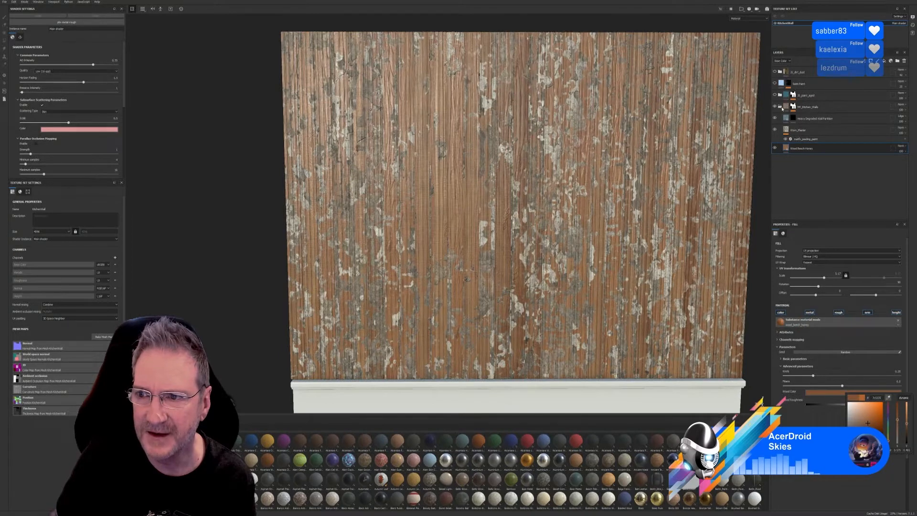
# Step: Check the plaster layer's visibility, show the blue paint layers again and inspect the wall at an angle
pyautogui.click(775, 129)
pyautogui.click(775, 130)
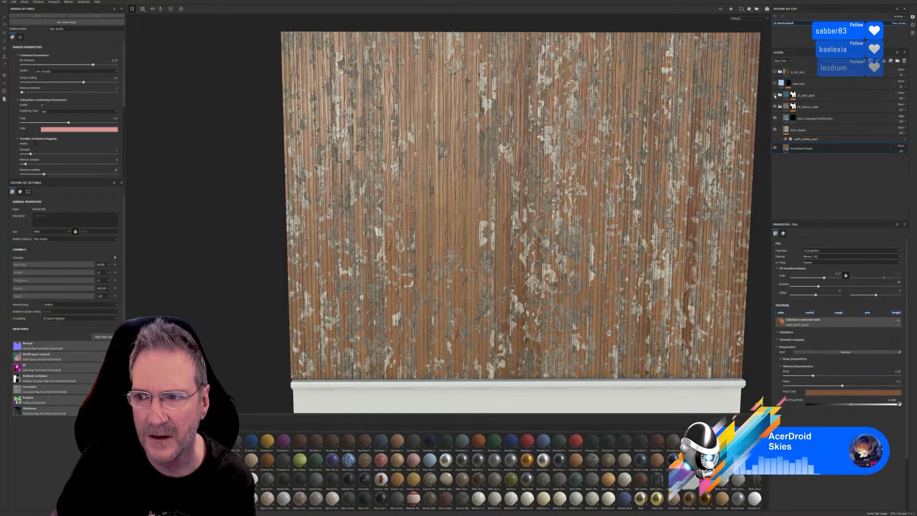
pyautogui.click(775, 95)
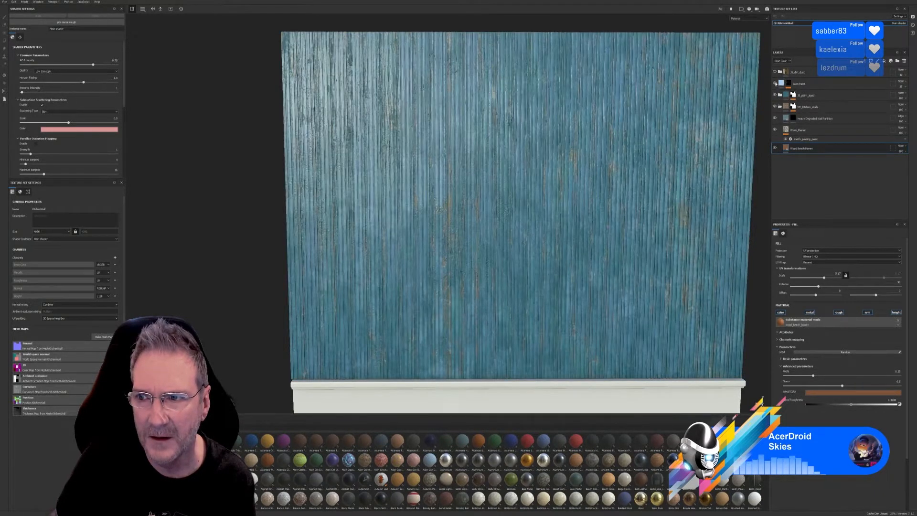
pyautogui.keyDown('alt'); pyautogui.moveTo(520, 328); pyautogui.dragTo(567, 320); pyautogui.keyUp('alt')
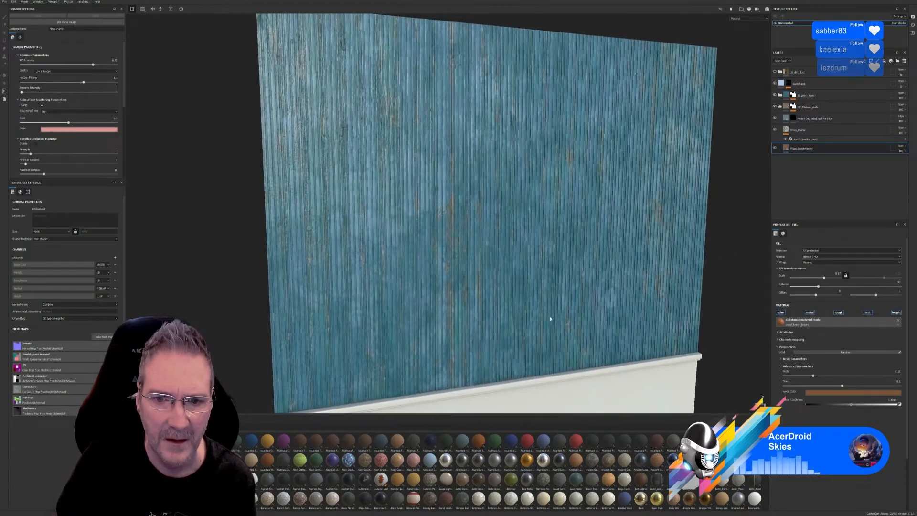
# Step: Lighten the base wood layer's wood color to a warmer mid-brown and check it through the peeled paint
pyautogui.click(851, 396)
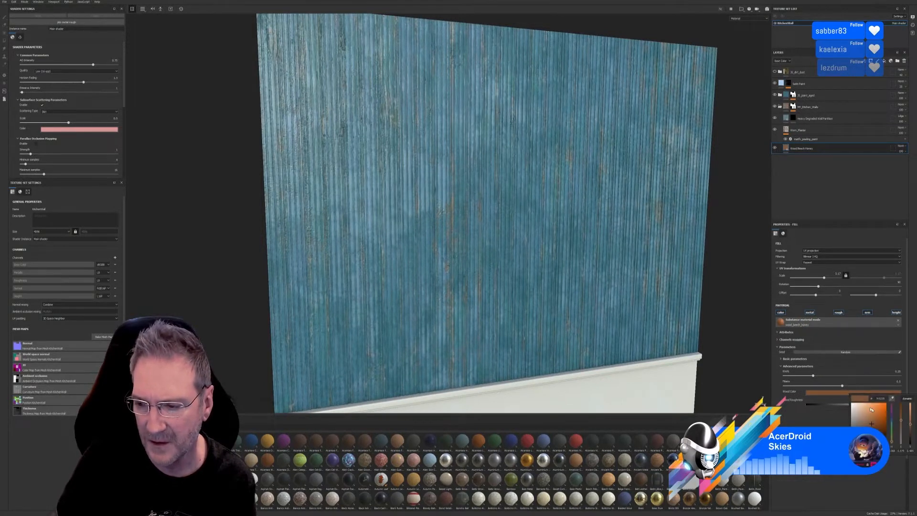
pyautogui.click(867, 425)
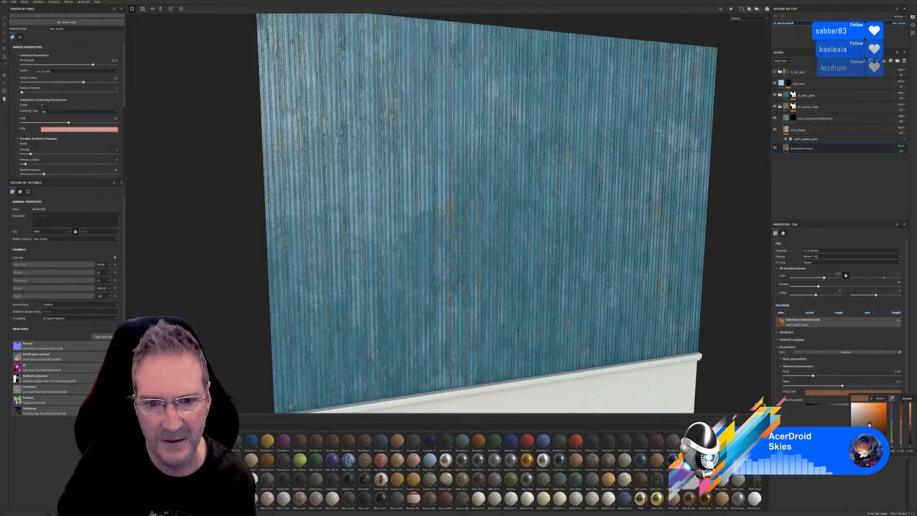
pyautogui.moveTo(867, 425); pyautogui.dragTo(870, 416)
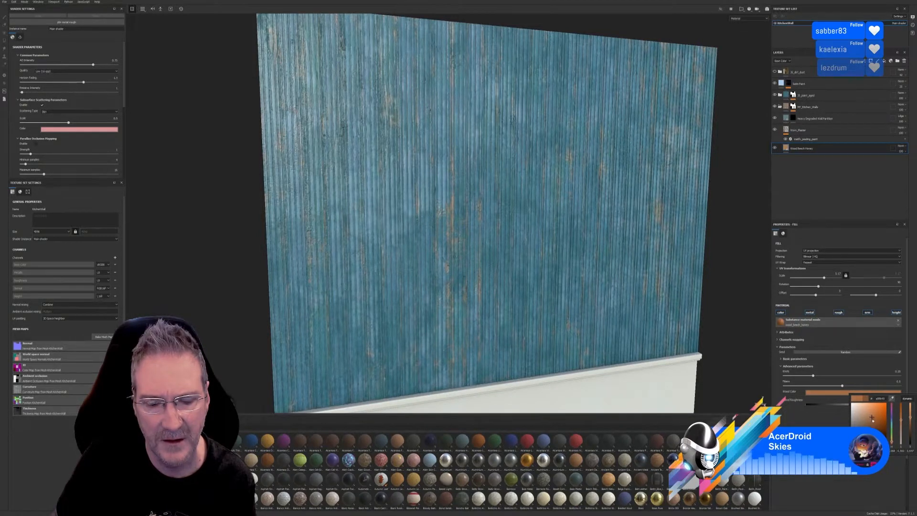
pyautogui.click(615, 335)
pyautogui.keyDown('alt'); pyautogui.moveTo(615, 335); pyautogui.dragTo(563, 293); pyautogui.keyUp('alt')
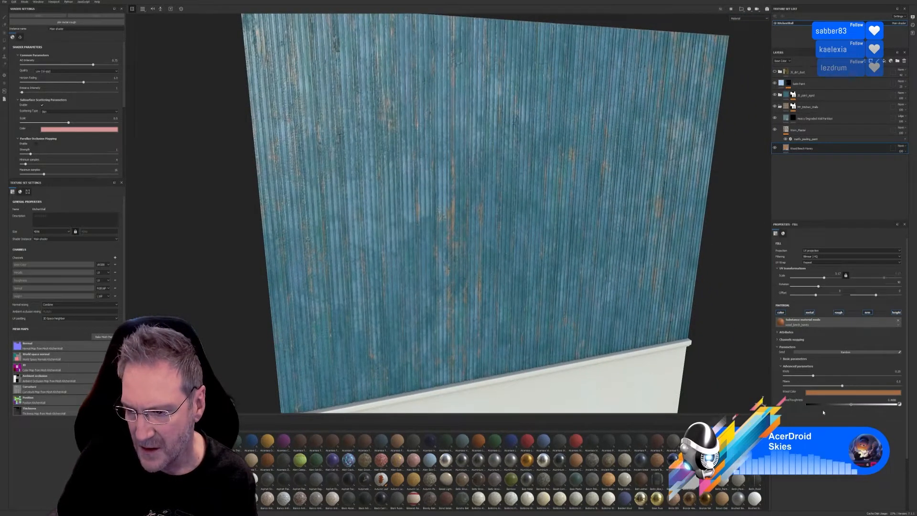
# Step: Raise the base wood's roughness slightly above the midpoint and fine-tune its wood color
pyautogui.moveTo(851, 404)
pyautogui.mouseDown()
pyautogui.moveTo(876, 405)
pyautogui.moveTo(836, 409)
pyautogui.moveTo(866, 410)
pyautogui.mouseUp()
pyautogui.keyDown('alt'); pyautogui.moveTo(478, 224); pyautogui.dragTo(466, 249); pyautogui.keyUp('alt')
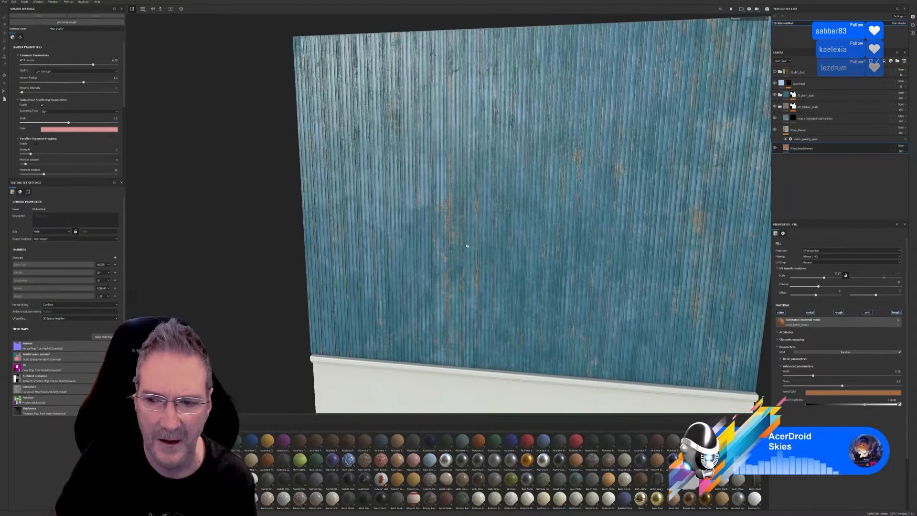
pyautogui.click(853, 393)
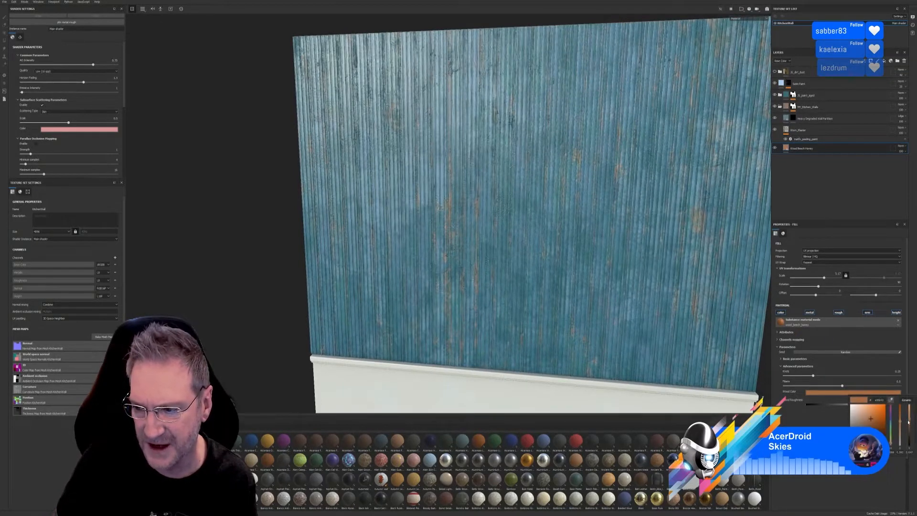
pyautogui.moveTo(910, 422)
pyautogui.mouseDown()
pyautogui.moveTo(911, 438)
pyautogui.moveTo(912, 423)
pyautogui.mouseUp()
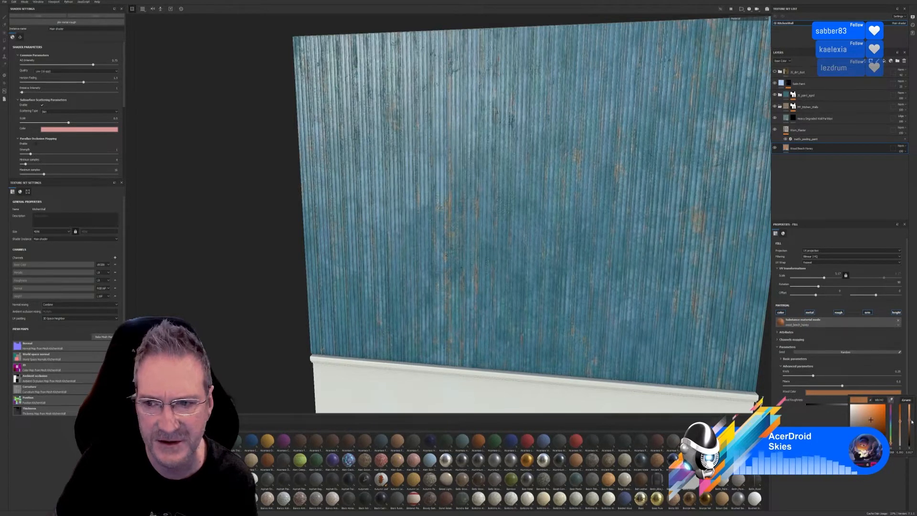
pyautogui.keyDown('alt'); pyautogui.moveTo(531, 279); pyautogui.dragTo(469, 240); pyautogui.keyUp('alt')
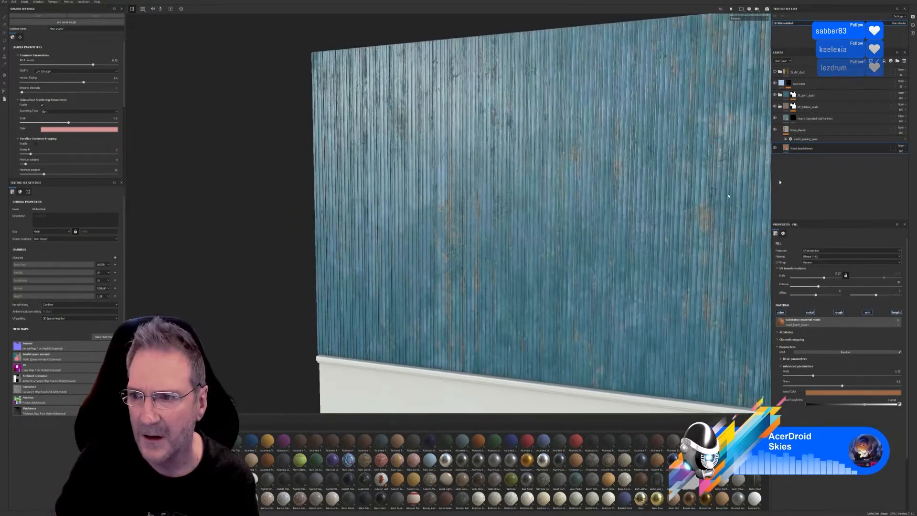
# Step: Lower the plaster layer's peeling paint filter to a Peeling Level of about 0.24 and a Peeling Distance of about 0.45
pyautogui.click(786, 132)
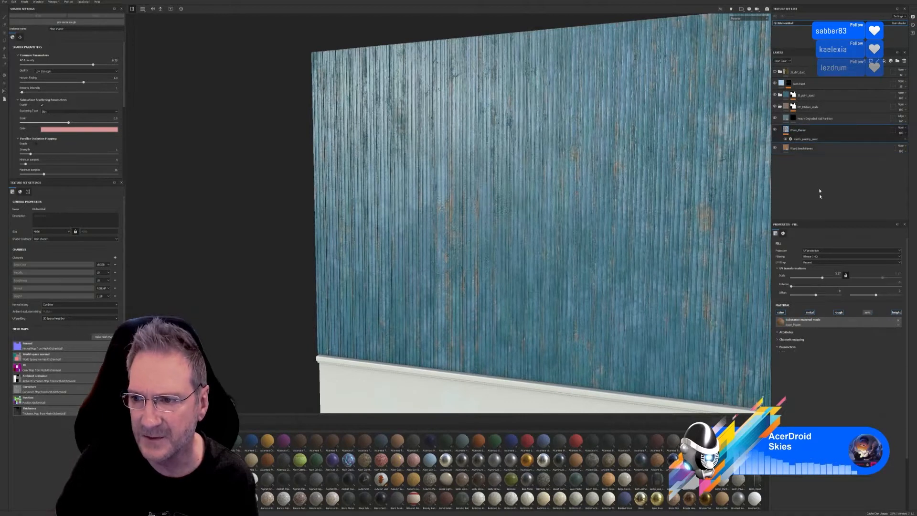
pyautogui.click(812, 139)
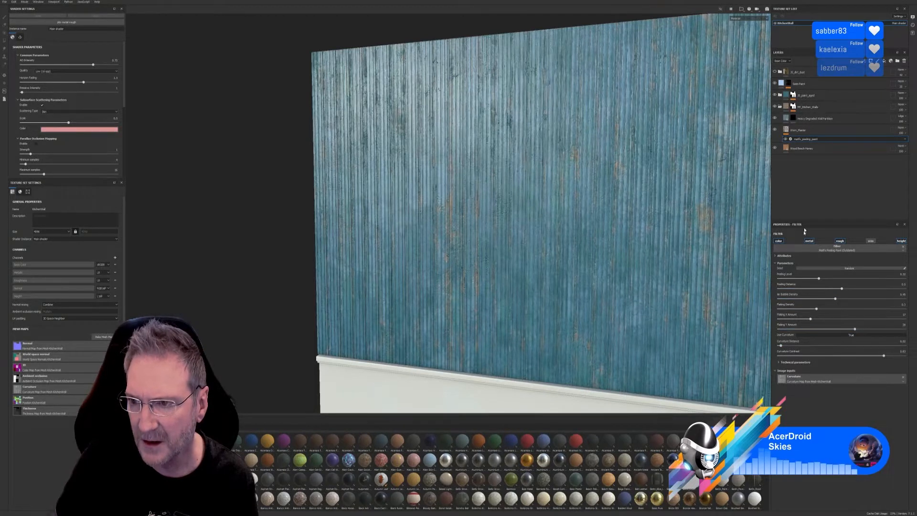
pyautogui.click(780, 96)
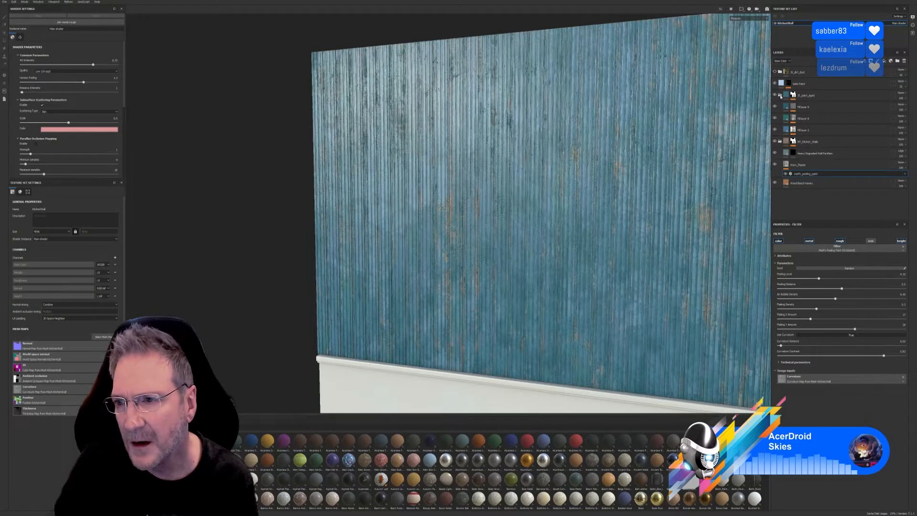
pyautogui.click(780, 96)
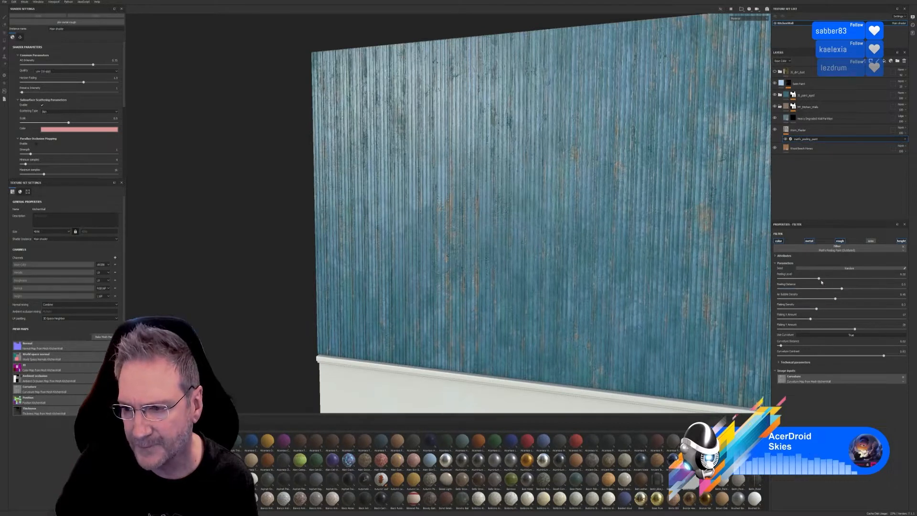
pyautogui.moveTo(841, 284); pyautogui.dragTo(808, 284)
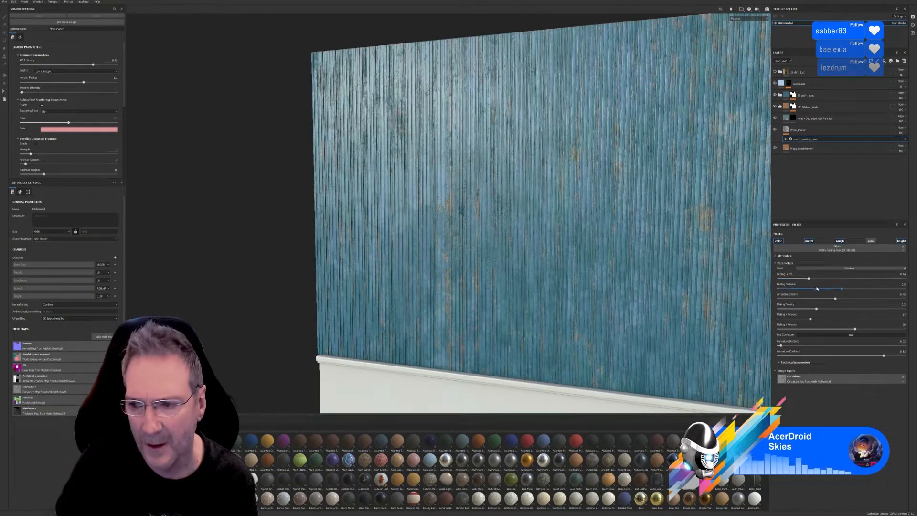
pyautogui.moveTo(842, 288); pyautogui.dragTo(834, 295)
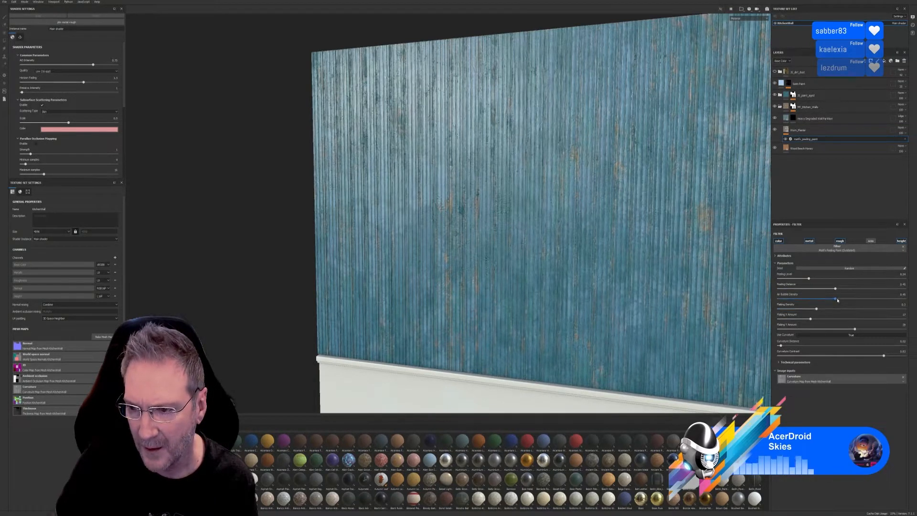
# Step: Try a higher Air Bubble Density on the peeling filter, settle at about 0.48 and check the wall from both sides
pyautogui.moveTo(837, 299); pyautogui.dragTo(870, 299)
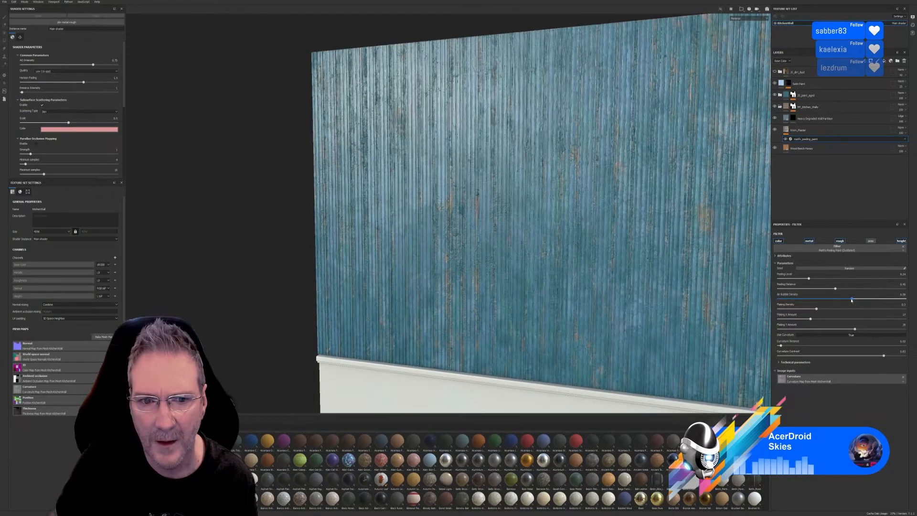
pyautogui.moveTo(850, 300); pyautogui.dragTo(840, 301)
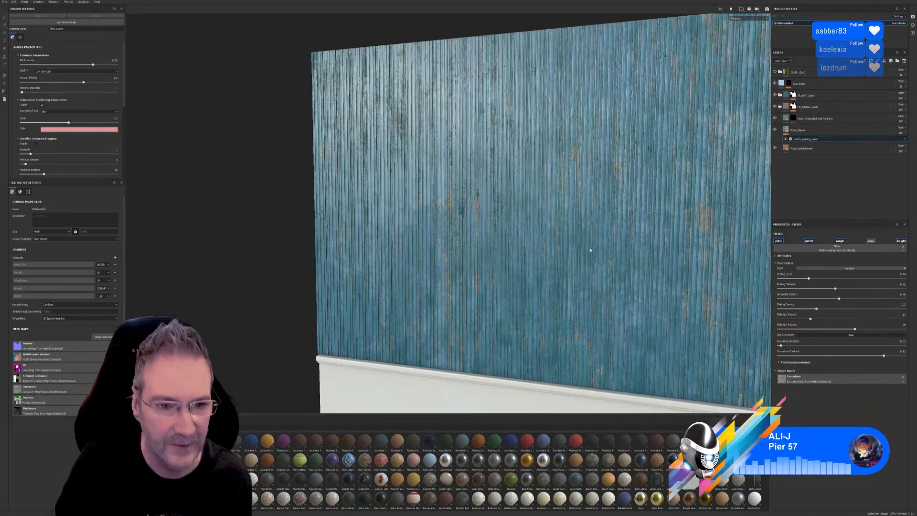
pyautogui.moveTo(564, 251); pyautogui.dragTo(500, 241, button='middle')
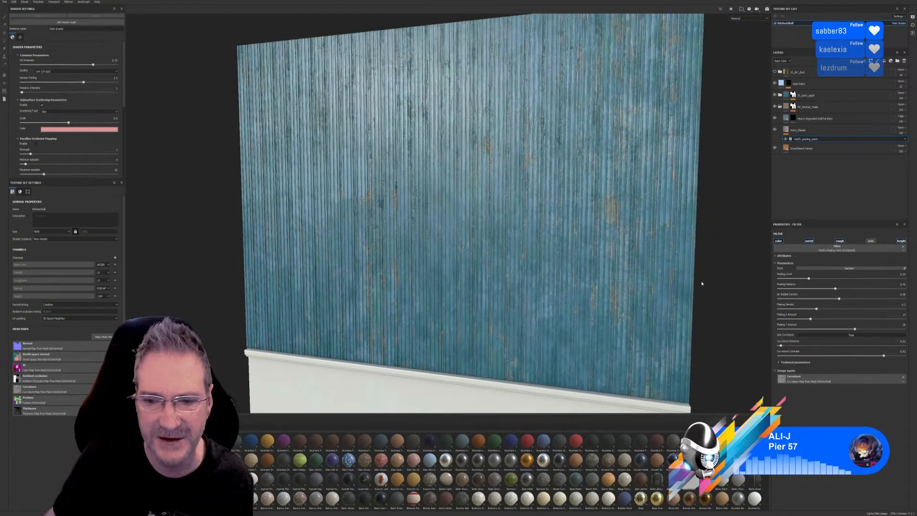
pyautogui.keyDown('alt'); pyautogui.moveTo(466, 284); pyautogui.dragTo(545, 281); pyautogui.keyUp('alt')
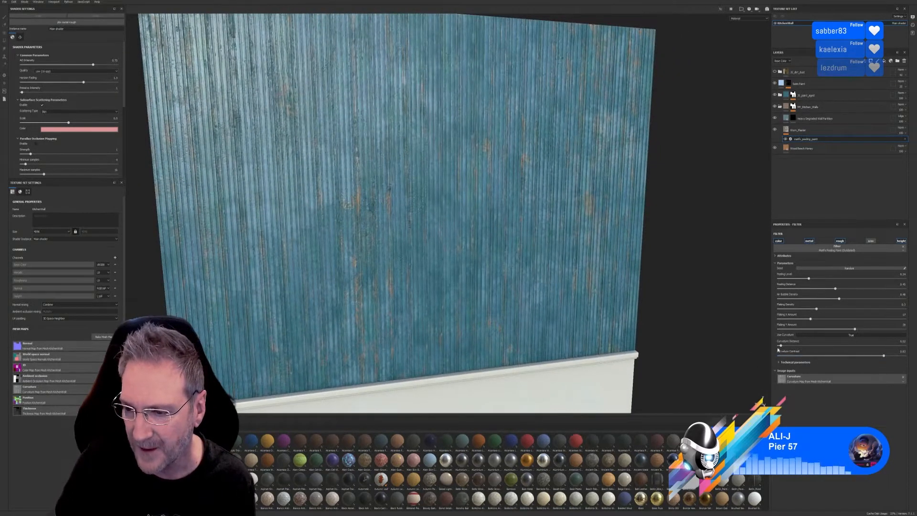
# Step: Fine-tune the filter's Curvature Distance just above zero, lower Curvature Contrast to about 0.67 and inspect the wall from several angles
pyautogui.moveTo(782, 346)
pyautogui.mouseDown()
pyautogui.moveTo(847, 349)
pyautogui.moveTo(789, 349)
pyautogui.mouseUp()
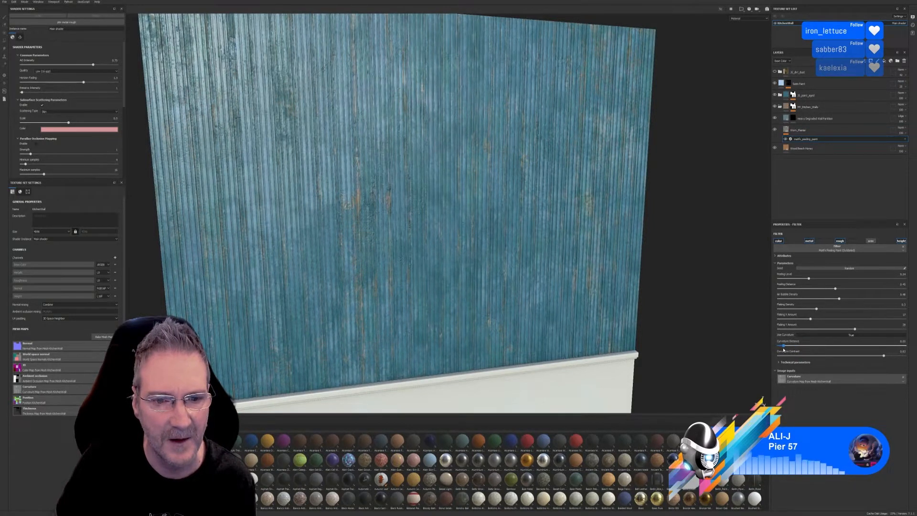
pyautogui.moveTo(785, 350); pyautogui.dragTo(782, 350)
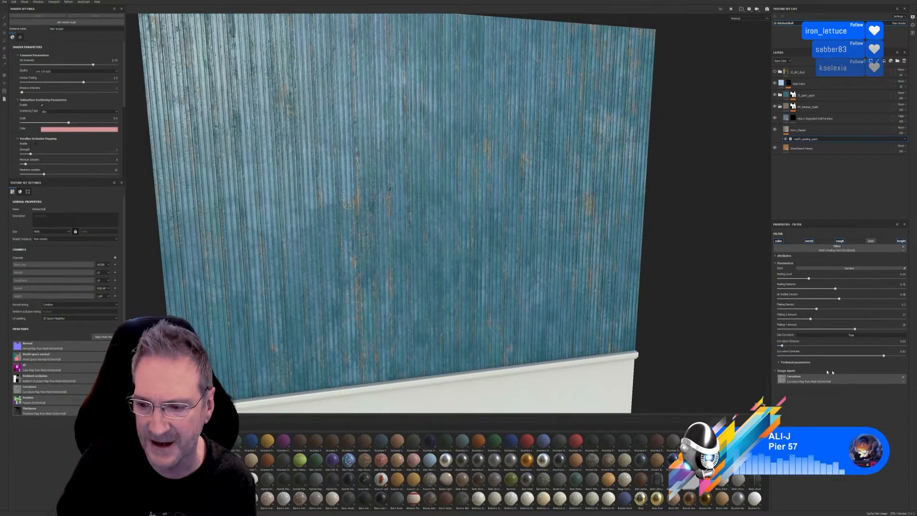
pyautogui.moveTo(883, 356); pyautogui.dragTo(862, 358)
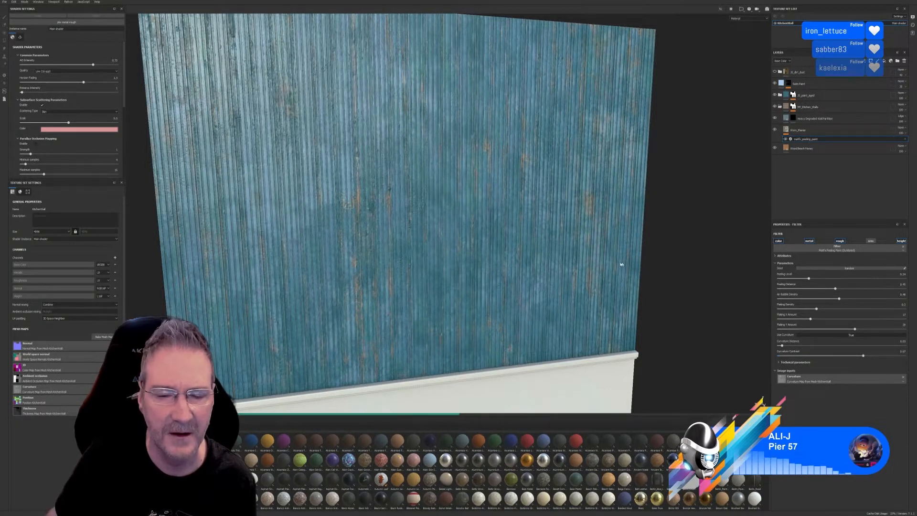
pyautogui.keyDown('alt'); pyautogui.moveTo(622, 265); pyautogui.dragTo(481, 222); pyautogui.keyUp('alt')
pyautogui.keyDown('alt'); pyautogui.moveTo(472, 209); pyautogui.dragTo(475, 277); pyautogui.keyUp('alt')
pyautogui.keyDown('alt'); pyautogui.moveTo(475, 277); pyautogui.dragTo(526, 278, button='right'); pyautogui.keyUp('alt')
pyautogui.keyDown('alt'); pyautogui.moveTo(526, 278); pyautogui.dragTo(573, 259); pyautogui.keyUp('alt')
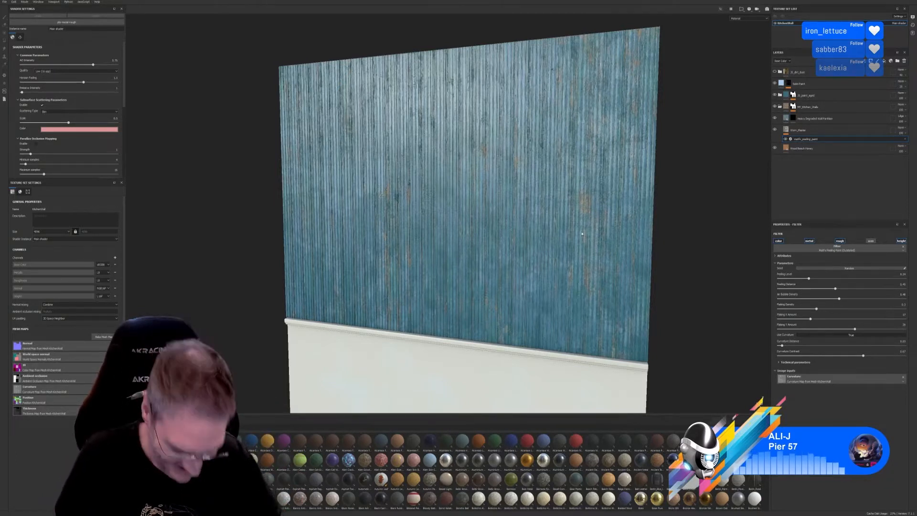
pyautogui.keyDown('alt'); pyautogui.moveTo(653, 261); pyautogui.dragTo(603, 255); pyautogui.keyUp('alt')
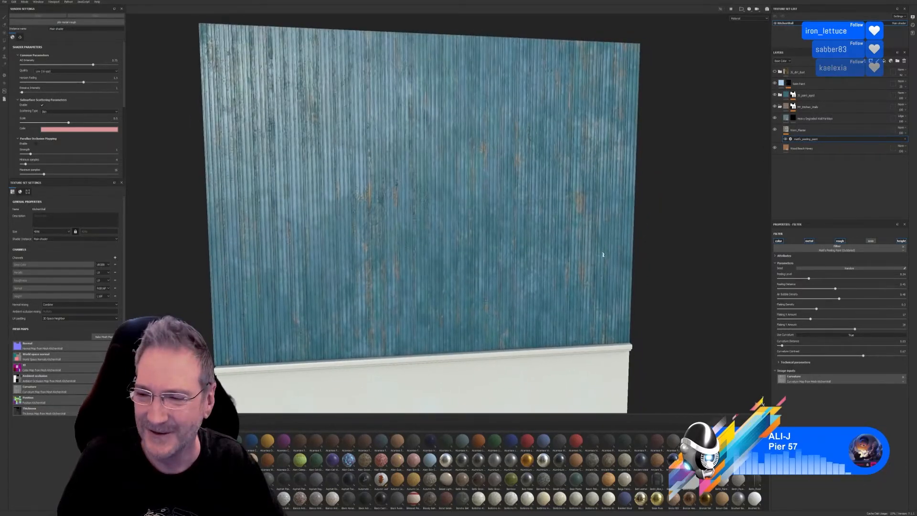
# Step: Adjust the base wood layer's Wood Color to a brighter, more saturated orange and check the exposed wood on the wall
pyautogui.click(808, 148)
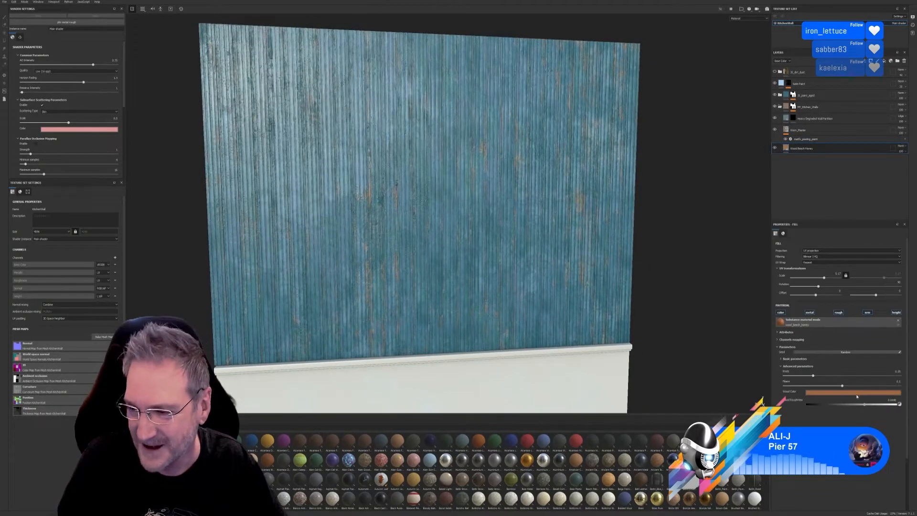
pyautogui.click(856, 393)
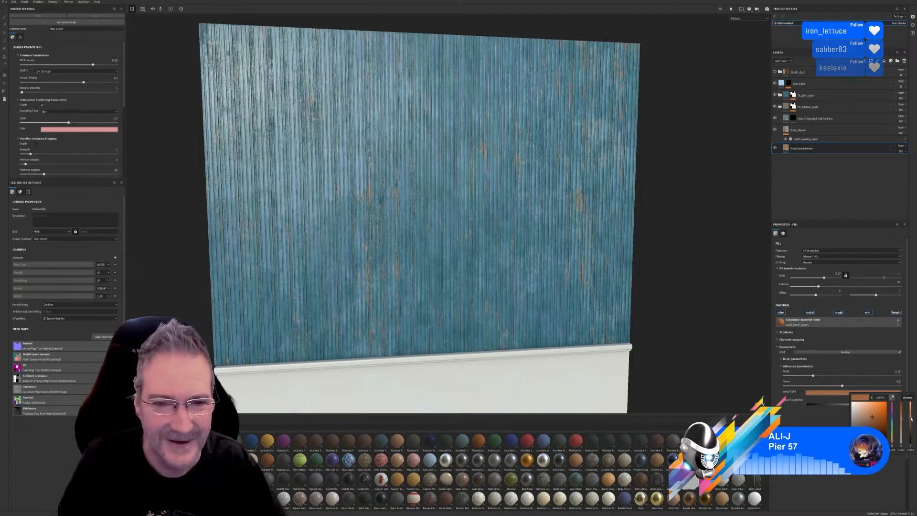
pyautogui.moveTo(911, 418); pyautogui.dragTo(912, 412)
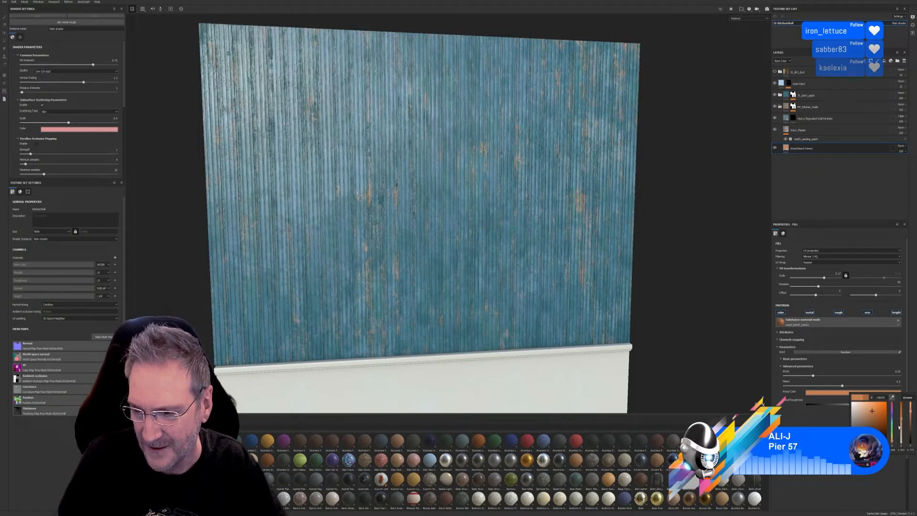
pyautogui.moveTo(900, 427)
pyautogui.mouseDown()
pyautogui.moveTo(901, 406)
pyautogui.moveTo(896, 425)
pyautogui.mouseUp()
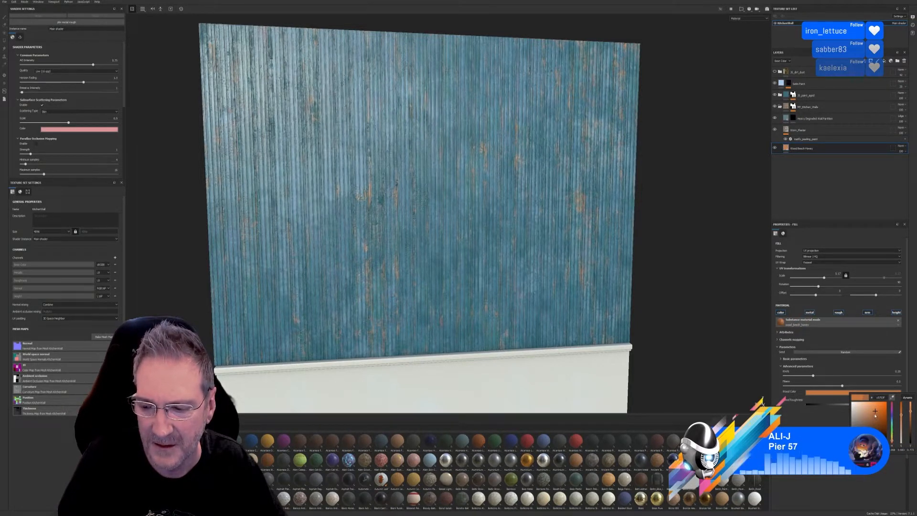
pyautogui.moveTo(902, 416); pyautogui.dragTo(902, 416)
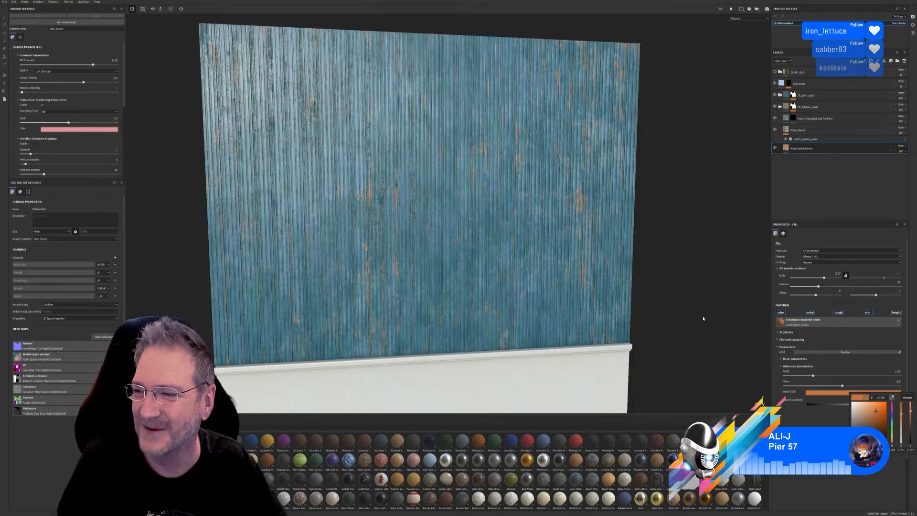
pyautogui.keyDown('alt'); pyautogui.moveTo(639, 301); pyautogui.dragTo(693, 319); pyautogui.keyUp('alt')
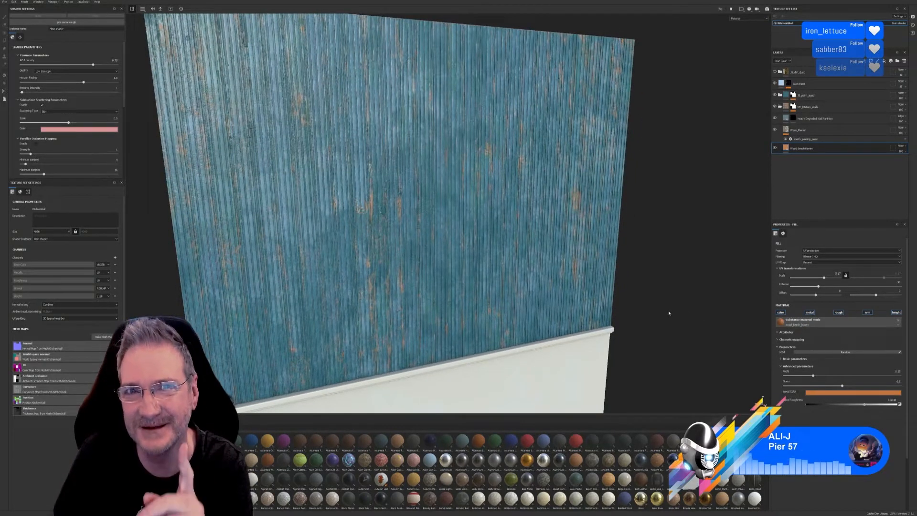
# Step: Examine the peeling paint and exposed wood on the blue wall from both sides, close up and from farther away
pyautogui.keyDown('alt'); pyautogui.moveTo(621, 307); pyautogui.dragTo(389, 220); pyautogui.keyUp('alt')
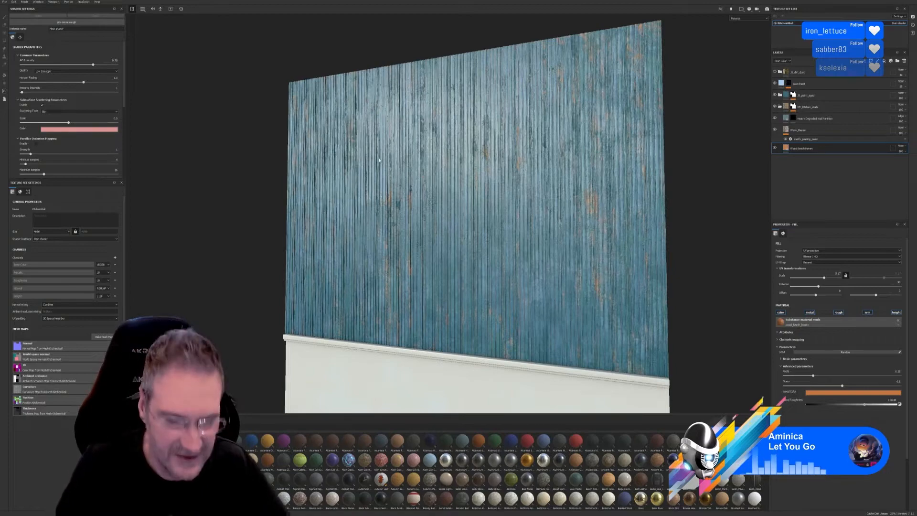
pyautogui.keyDown('alt'); pyautogui.moveTo(391, 180); pyautogui.dragTo(516, 228); pyautogui.keyUp('alt')
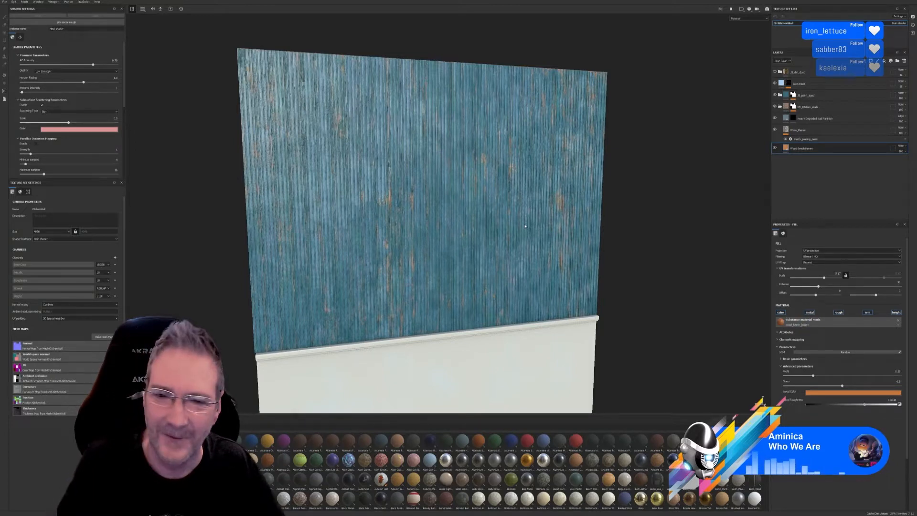
pyautogui.keyDown('alt'); pyautogui.moveTo(525, 202); pyautogui.dragTo(531, 185); pyautogui.keyUp('alt')
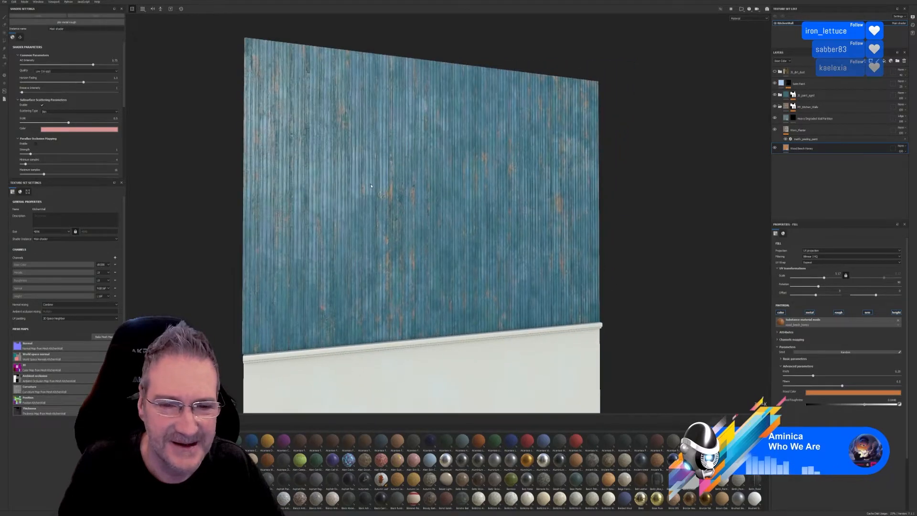
pyautogui.scroll(3, 371, 186)
pyautogui.keyDown('alt'); pyautogui.moveTo(371, 186); pyautogui.dragTo(411, 213); pyautogui.keyUp('alt')
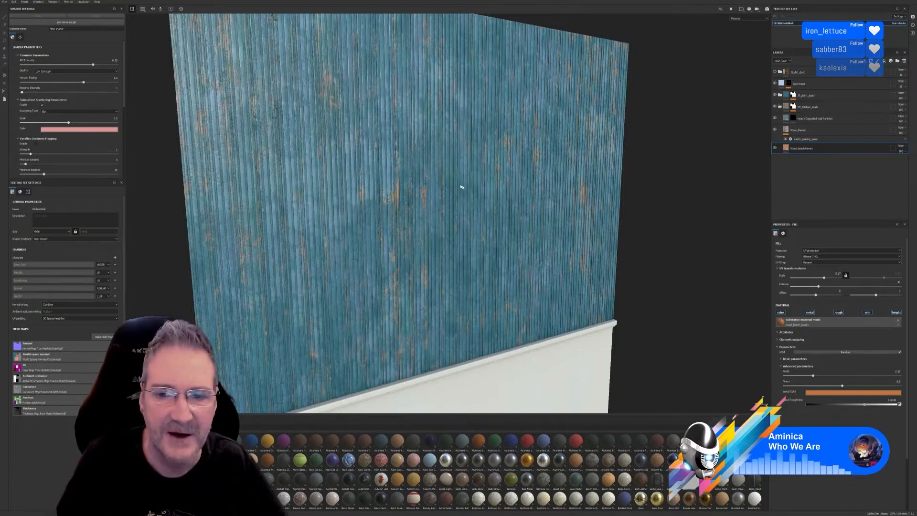
pyautogui.keyDown('alt'); pyautogui.moveTo(461, 186); pyautogui.dragTo(635, 234); pyautogui.keyUp('alt')
pyautogui.scroll(2, 401, 206)
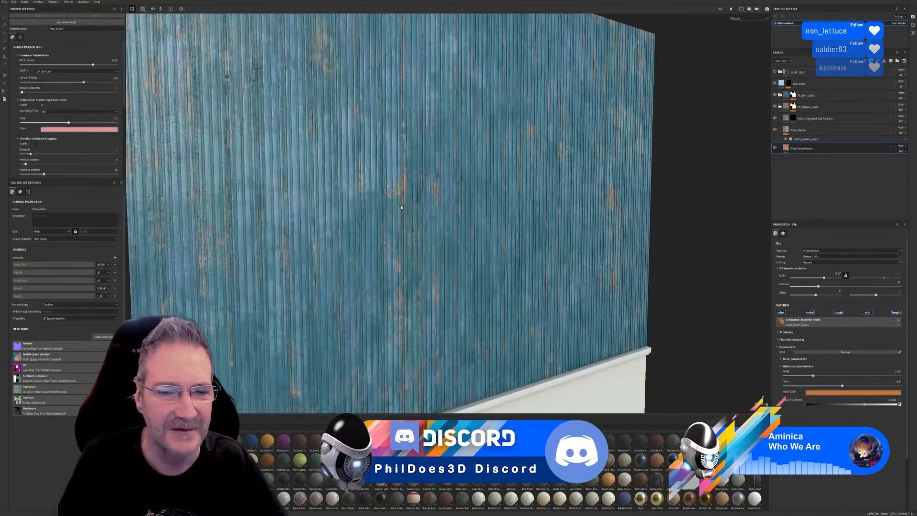
pyautogui.scroll(-2, 402, 207)
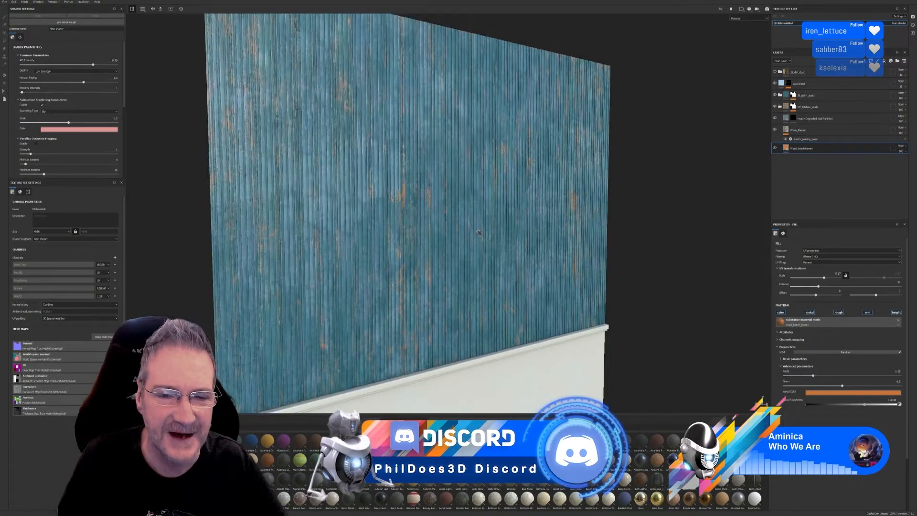
pyautogui.keyDown('alt'); pyautogui.moveTo(403, 210); pyautogui.dragTo(307, 192); pyautogui.keyUp('alt')
pyautogui.scroll(4, 406, 207)
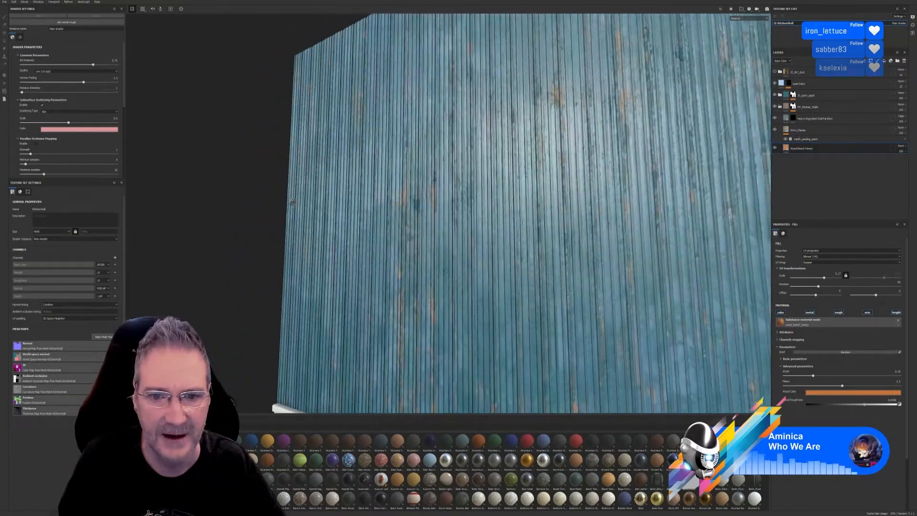
pyautogui.keyDown('alt'); pyautogui.moveTo(312, 183); pyautogui.dragTo(325, 202); pyautogui.keyUp('alt')
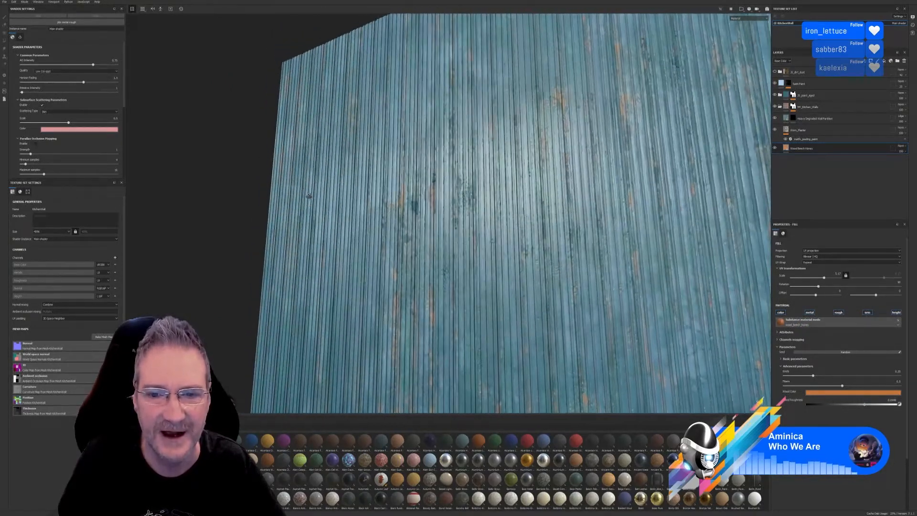
pyautogui.keyDown('alt'); pyautogui.moveTo(298, 202); pyautogui.dragTo(382, 213); pyautogui.keyUp('alt')
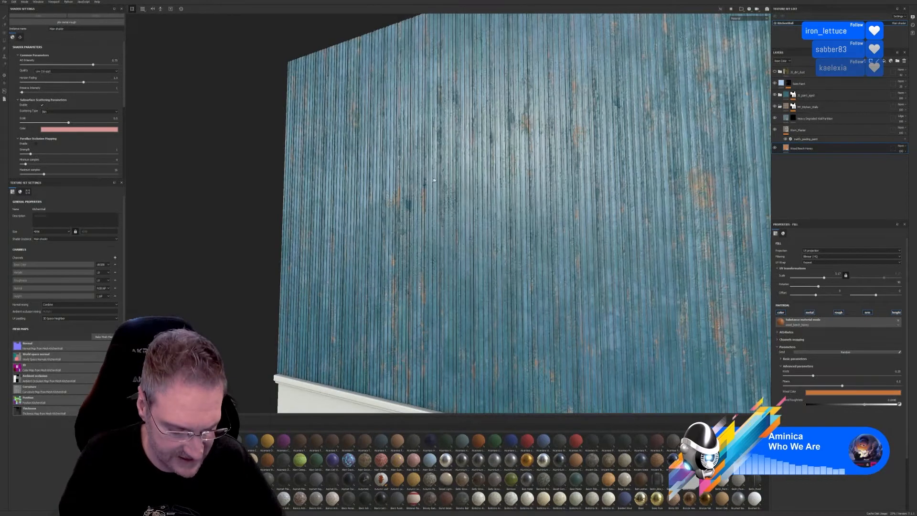
pyautogui.keyDown('alt'); pyautogui.moveTo(460, 176); pyautogui.dragTo(419, 189); pyautogui.keyUp('alt')
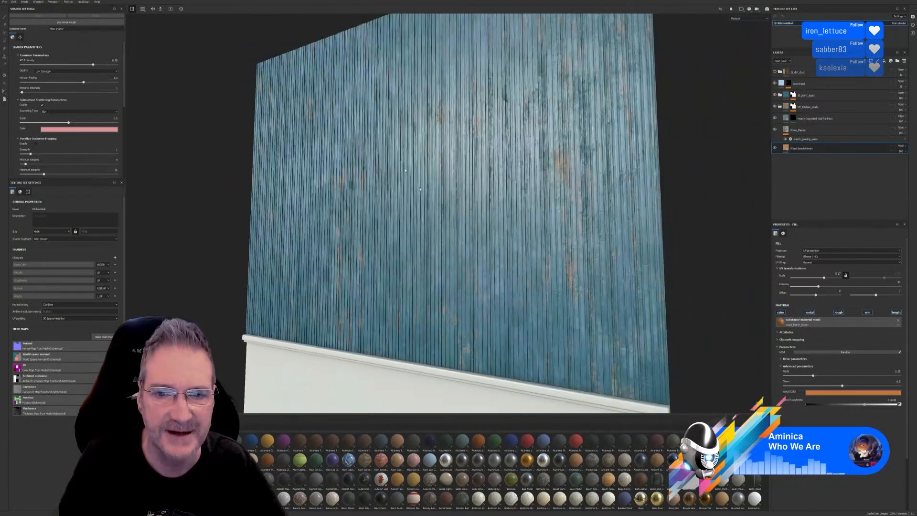
pyautogui.moveTo(408, 230)
pyautogui.keyDown('alt'); pyautogui.mouseDown()
pyautogui.moveTo(384, 205)
pyautogui.moveTo(472, 208)
pyautogui.moveTo(426, 234)
pyautogui.moveTo(517, 217)
pyautogui.moveTo(583, 236)
pyautogui.moveTo(583, 248)
pyautogui.moveTo(520, 262)
pyautogui.moveTo(391, 234)
pyautogui.mouseUp(); pyautogui.keyUp('alt')
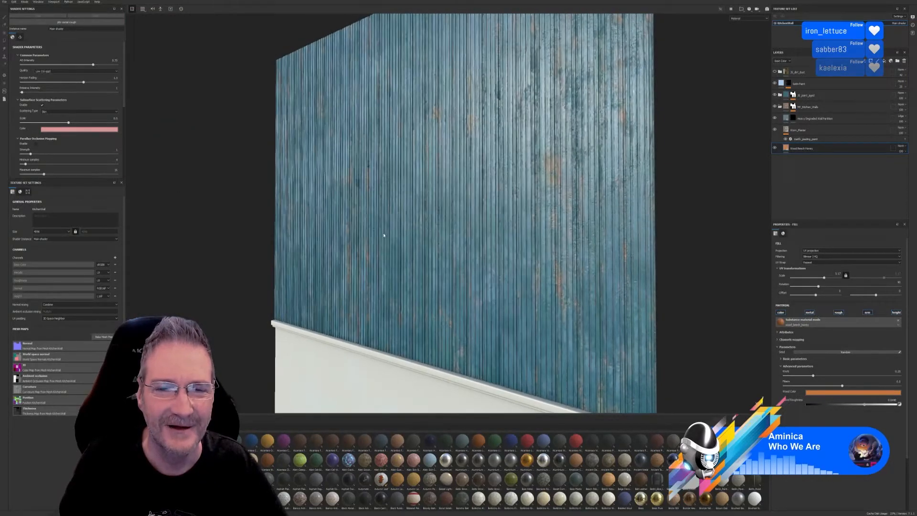
pyautogui.keyDown('alt'); pyautogui.moveTo(435, 172); pyautogui.dragTo(424, 196); pyautogui.keyUp('alt')
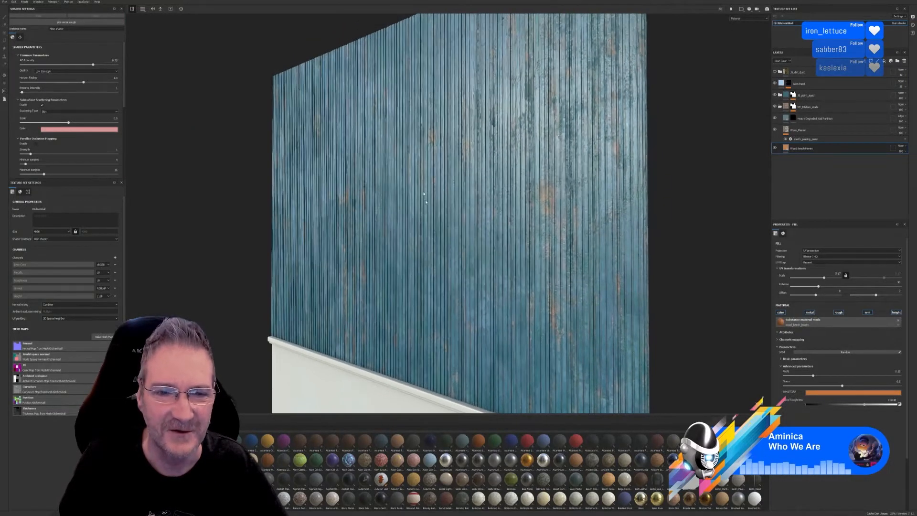
pyautogui.keyDown('alt'); pyautogui.moveTo(412, 228); pyautogui.dragTo(431, 220); pyautogui.keyUp('alt')
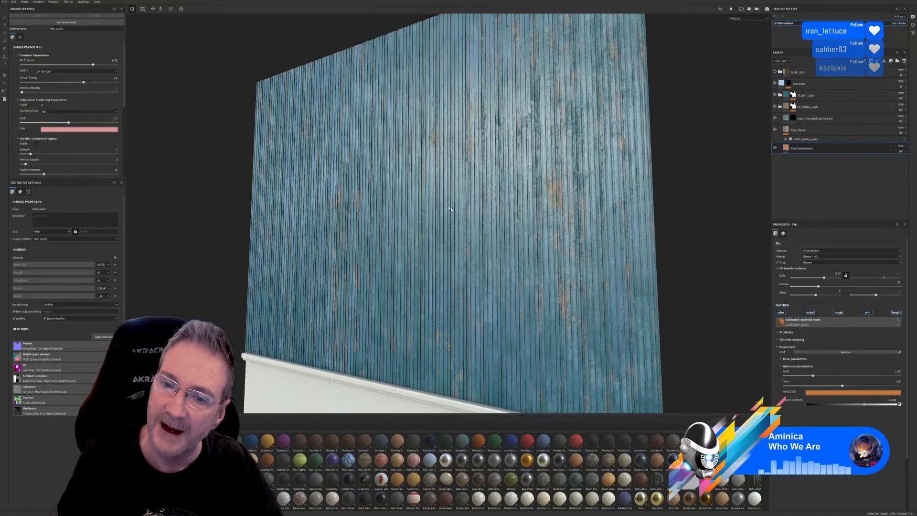
pyautogui.keyDown('alt'); pyautogui.moveTo(401, 219); pyautogui.dragTo(370, 203); pyautogui.keyUp('alt')
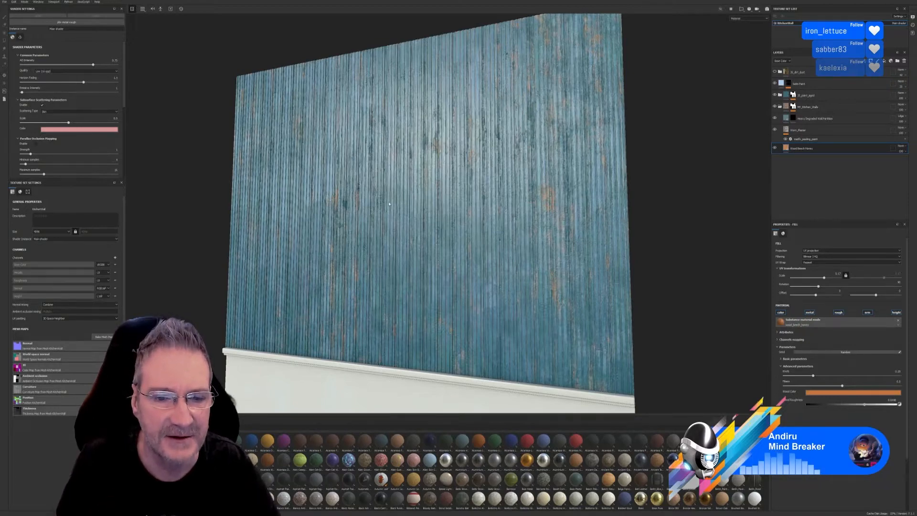
pyautogui.keyDown('alt'); pyautogui.moveTo(389, 204); pyautogui.dragTo(370, 208); pyautogui.keyUp('alt')
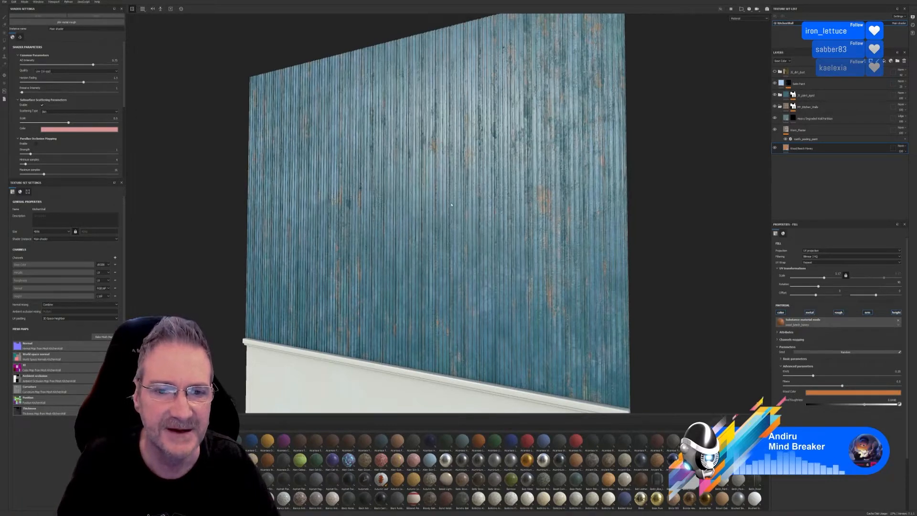
pyautogui.keyDown('alt'); pyautogui.moveTo(435, 186); pyautogui.dragTo(442, 207); pyautogui.keyUp('alt')
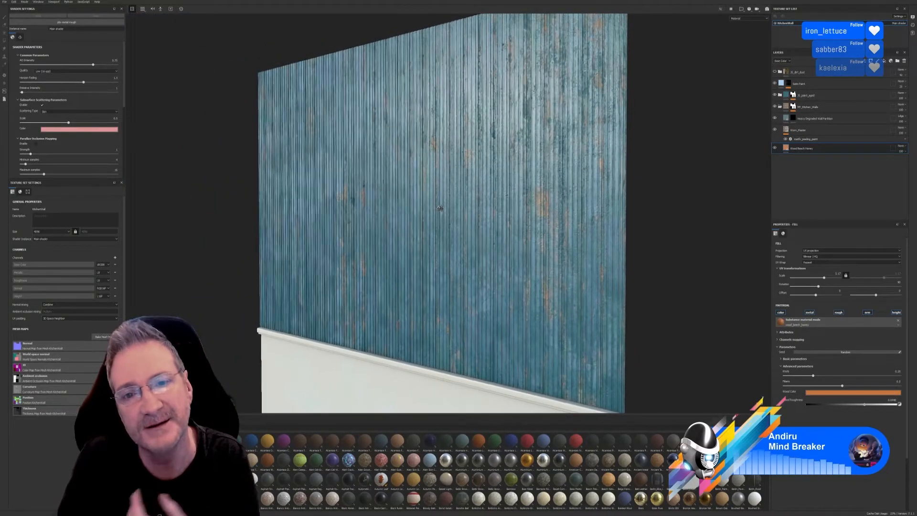
pyautogui.keyDown('alt'); pyautogui.moveTo(439, 209); pyautogui.dragTo(423, 227); pyautogui.keyUp('alt')
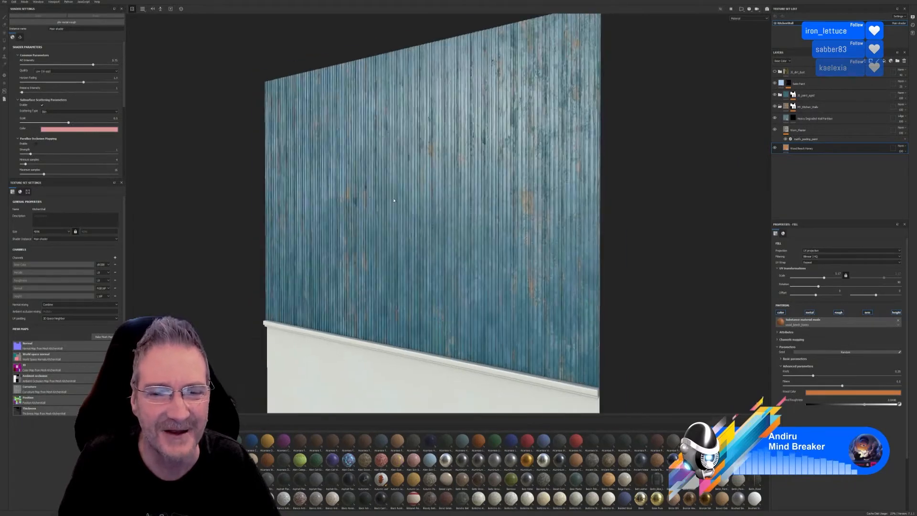
pyautogui.moveTo(343, 201)
pyautogui.keyDown('alt'); pyautogui.mouseDown()
pyautogui.moveTo(355, 188)
pyautogui.moveTo(276, 179)
pyautogui.moveTo(419, 211)
pyautogui.moveTo(412, 206)
pyautogui.moveTo(442, 194)
pyautogui.moveTo(447, 205)
pyautogui.moveTo(486, 211)
pyautogui.moveTo(429, 212)
pyautogui.mouseUp(); pyautogui.keyUp('alt')
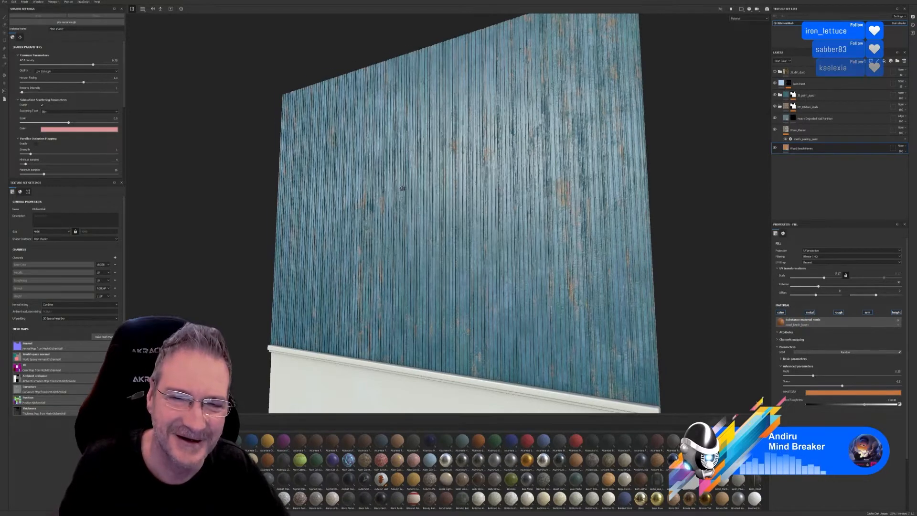
pyautogui.moveTo(401, 188)
pyautogui.keyDown('alt'); pyautogui.mouseDown()
pyautogui.moveTo(469, 180)
pyautogui.moveTo(574, 195)
pyautogui.moveTo(450, 210)
pyautogui.moveTo(410, 189)
pyautogui.moveTo(575, 201)
pyautogui.moveTo(416, 189)
pyautogui.mouseUp(); pyautogui.keyUp('alt')
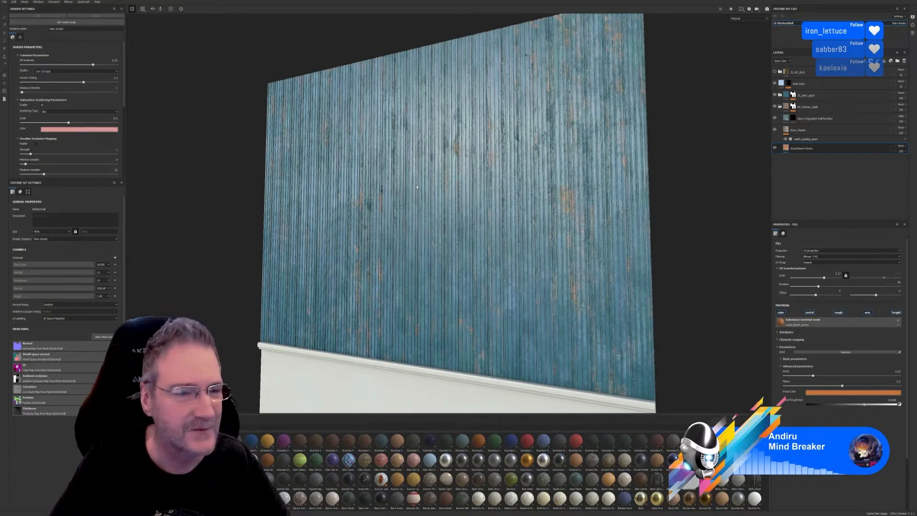
# Step: Save the project
pyautogui.click(4, 3)
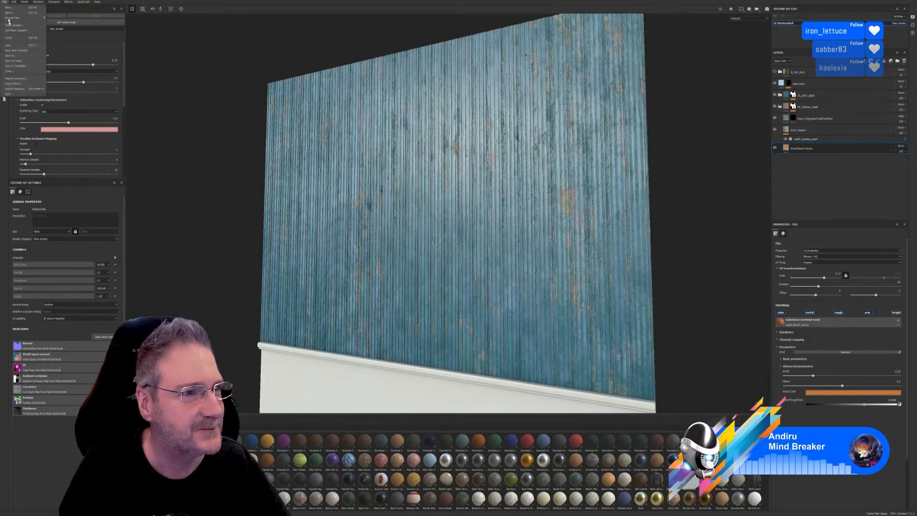
pyautogui.click(14, 47)
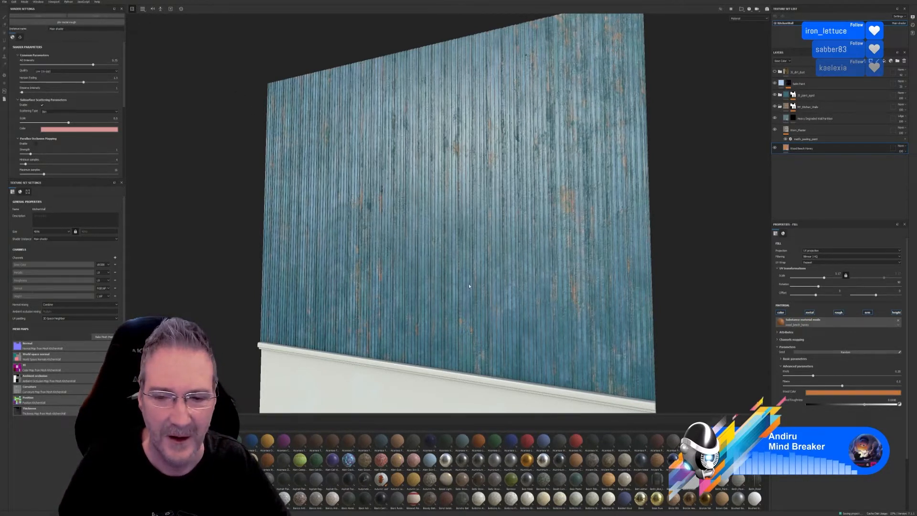
pyautogui.keyDown('alt'); pyautogui.moveTo(447, 264); pyautogui.dragTo(432, 218); pyautogui.keyUp('alt')
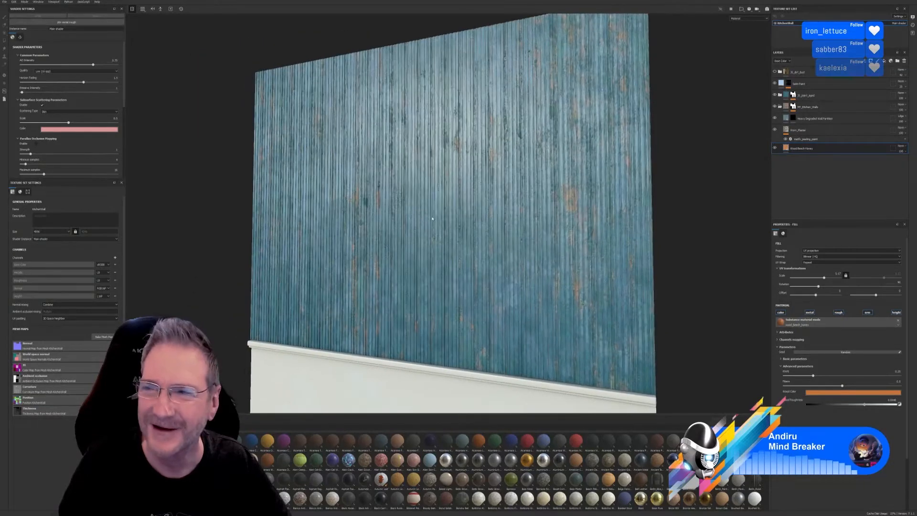
# Step: Make the dirt and dust layer folder visible and check its effect on the blue wall and lower plaster
pyautogui.click(775, 71)
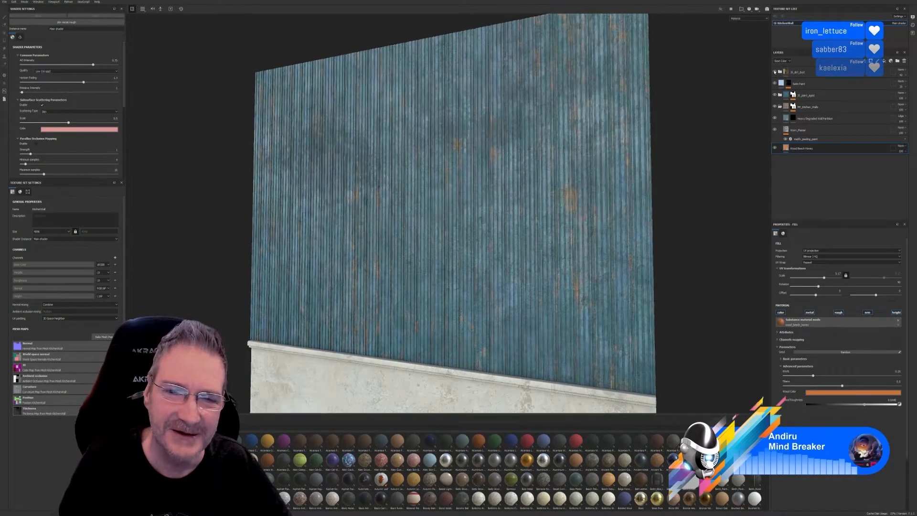
pyautogui.keyDown('alt'); pyautogui.moveTo(531, 214); pyautogui.dragTo(538, 209); pyautogui.keyUp('alt')
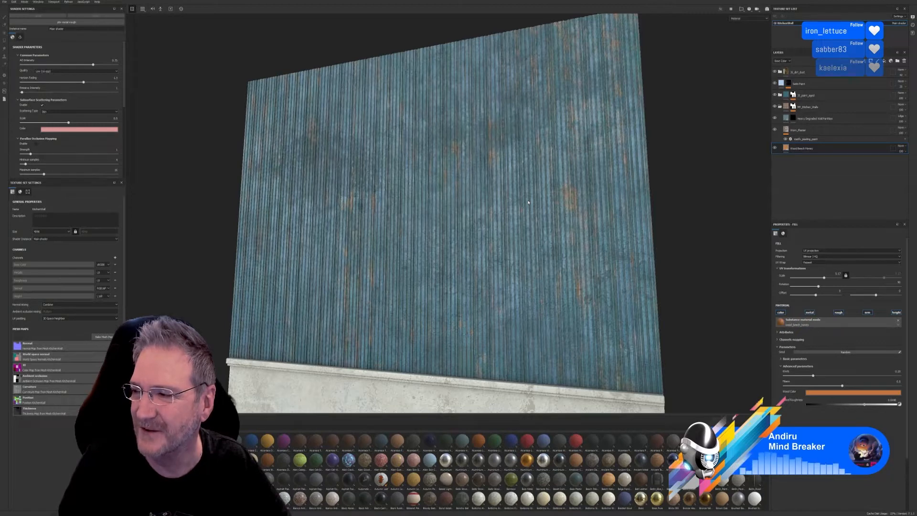
pyautogui.keyDown('alt'); pyautogui.moveTo(511, 222); pyautogui.dragTo(490, 228); pyautogui.keyUp('alt')
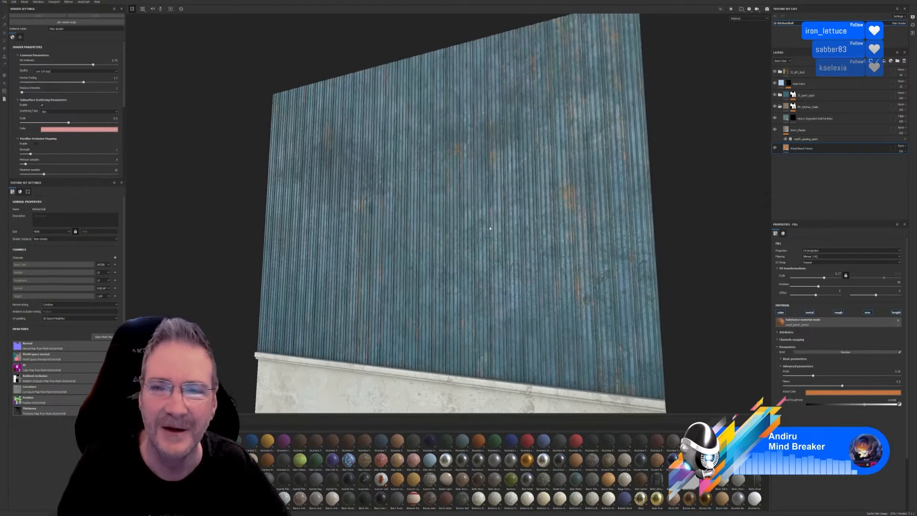
# Step: Add a white mask to the dirt and dust layer folder after checking the layers it contains
pyautogui.click(803, 74)
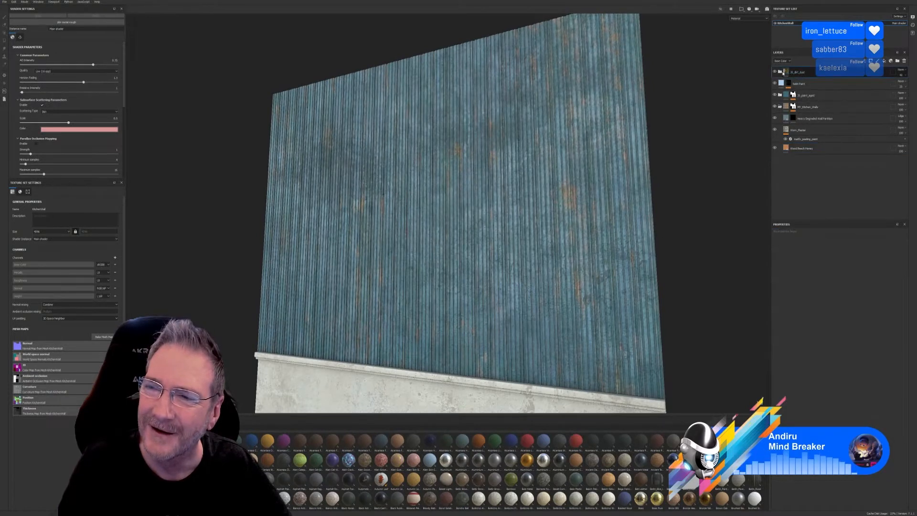
pyautogui.click(781, 72)
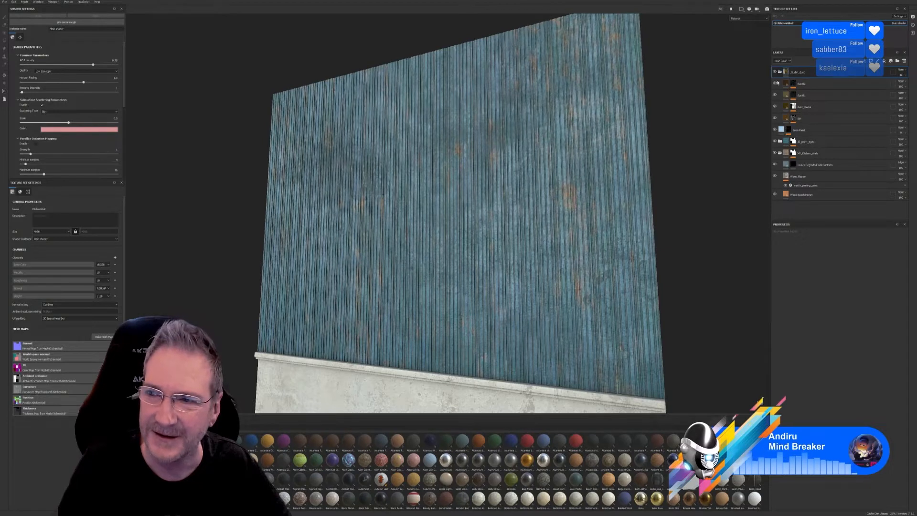
pyautogui.click(782, 72)
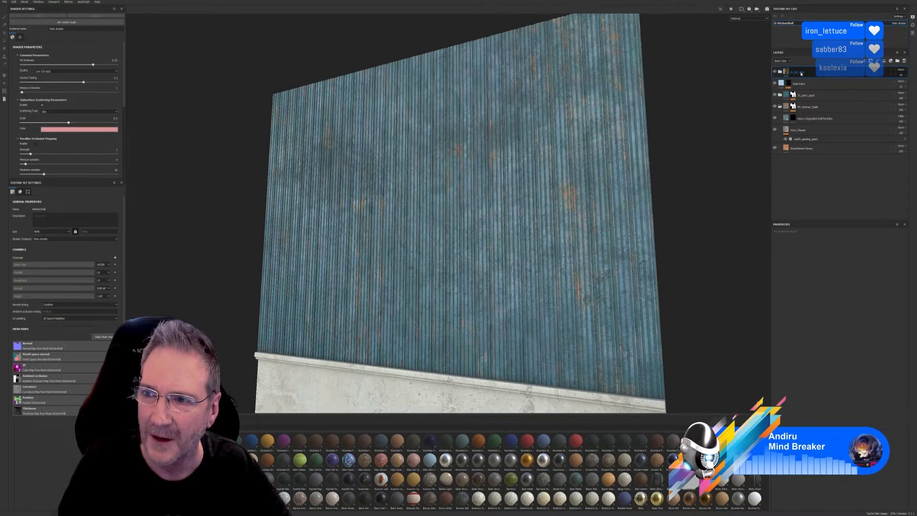
pyautogui.rightClick(799, 72)
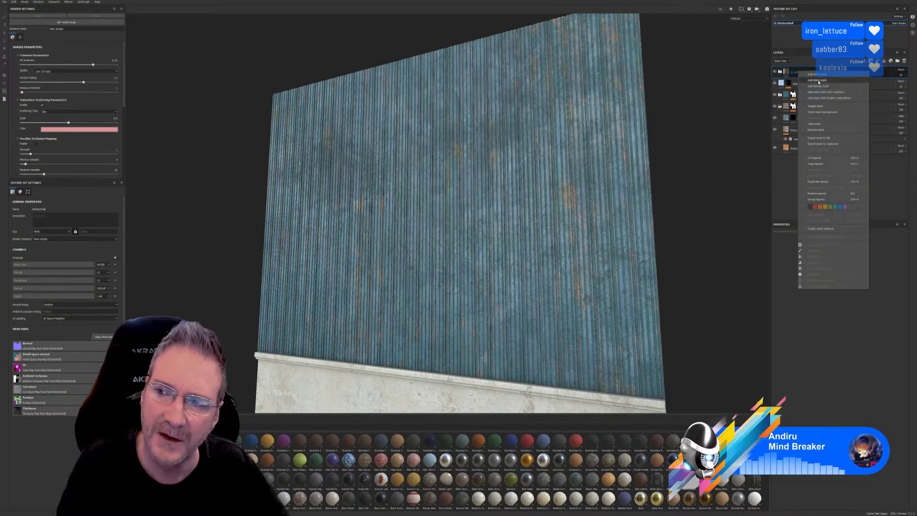
pyautogui.click(817, 75)
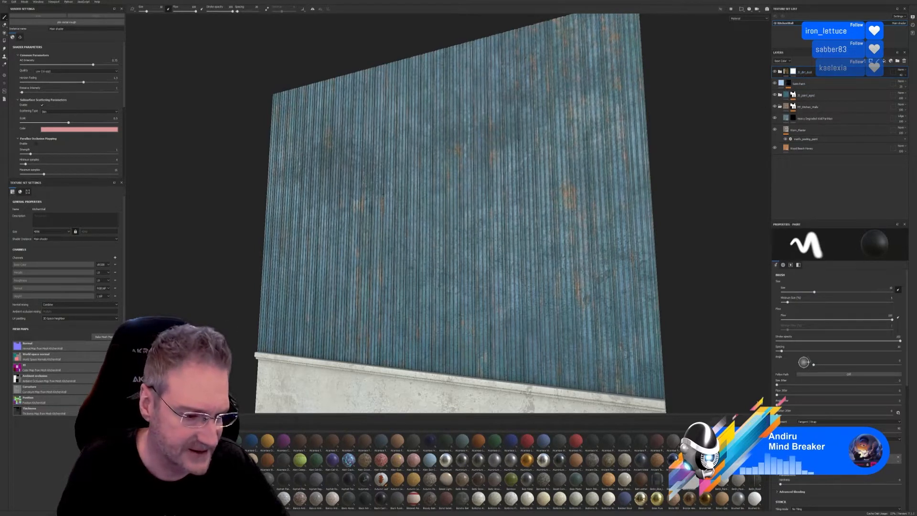
# Step: Choose a mottled dirt-style brush, enlarge it and paint out some dirt on the folder mask near the wall's upper part
pyautogui.click(143, 486)
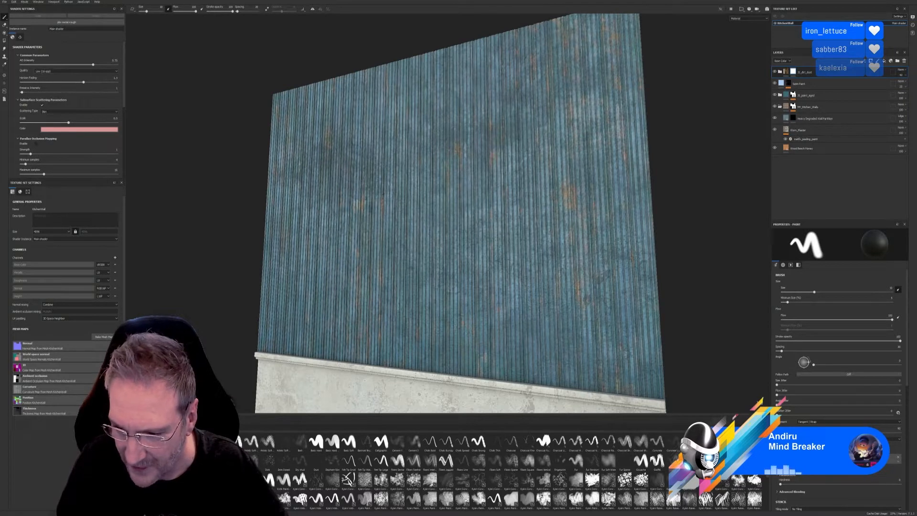
pyautogui.click(317, 462)
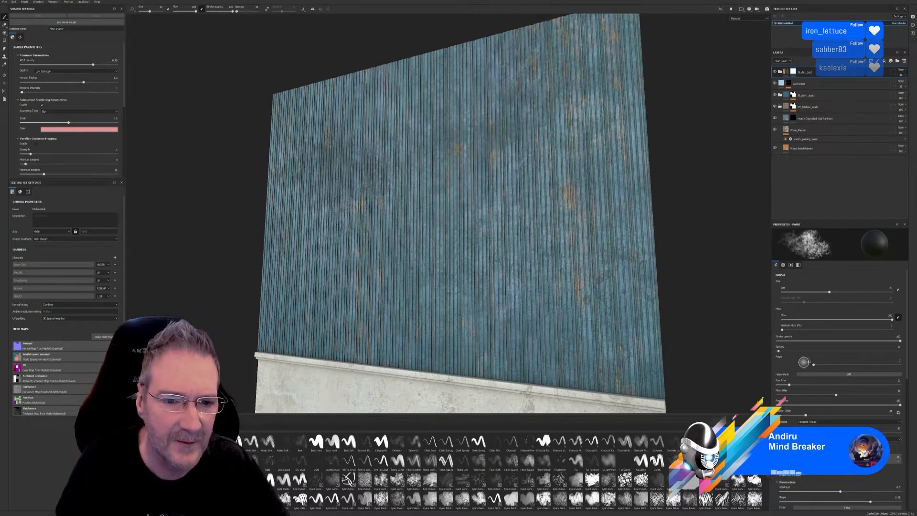
pyautogui.scroll(1, 371, 172)
pyautogui.moveTo(380, 175)
pyautogui.keyDown('alt'); pyautogui.mouseDown()
pyautogui.moveTo(385, 197)
pyautogui.moveTo(409, 219)
pyautogui.mouseUp(); pyautogui.keyUp('alt')
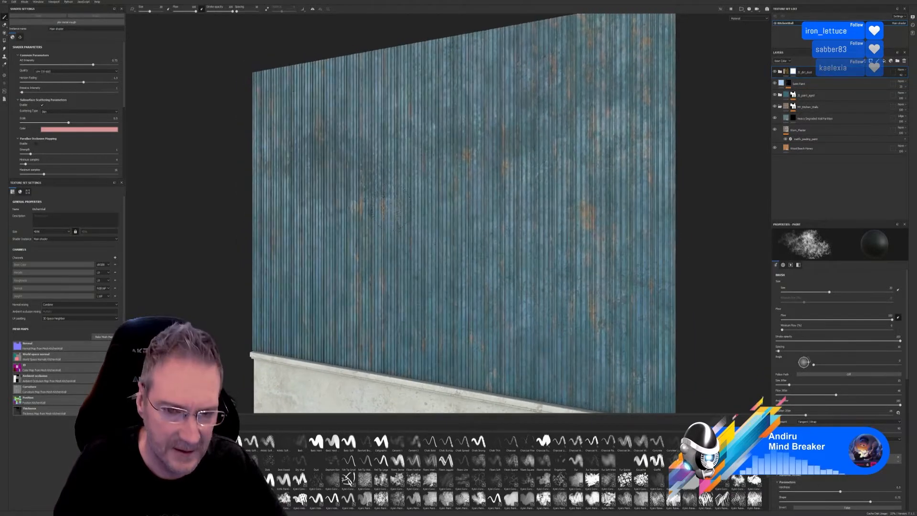
pyautogui.keyDown('ctrl'); pyautogui.moveTo(387, 178); pyautogui.dragTo(416, 177, button='right'); pyautogui.keyUp('ctrl')
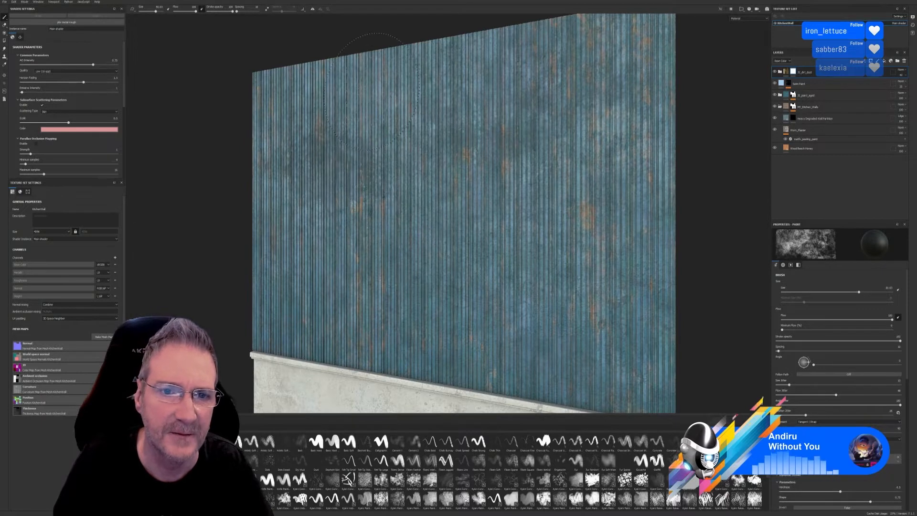
pyautogui.scroll(-6, 836, 363)
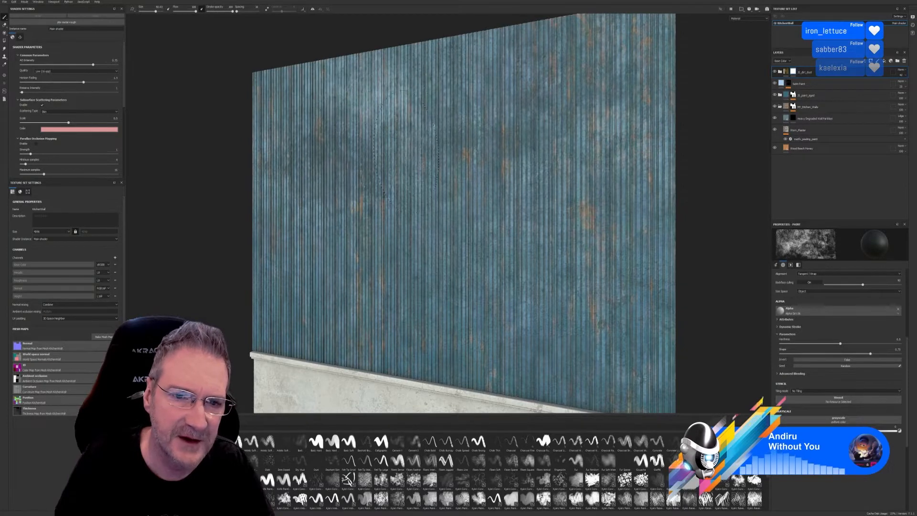
# Step: Compare the blue wall and plaster with the dirt and dust folder hidden and shown, leaving the folder visible
pyautogui.click(775, 71)
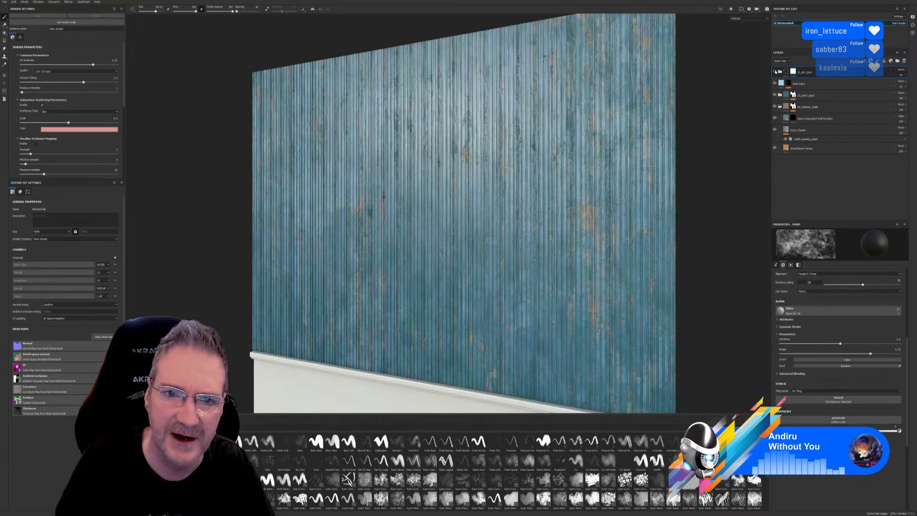
pyautogui.click(775, 71)
pyautogui.click(775, 71)
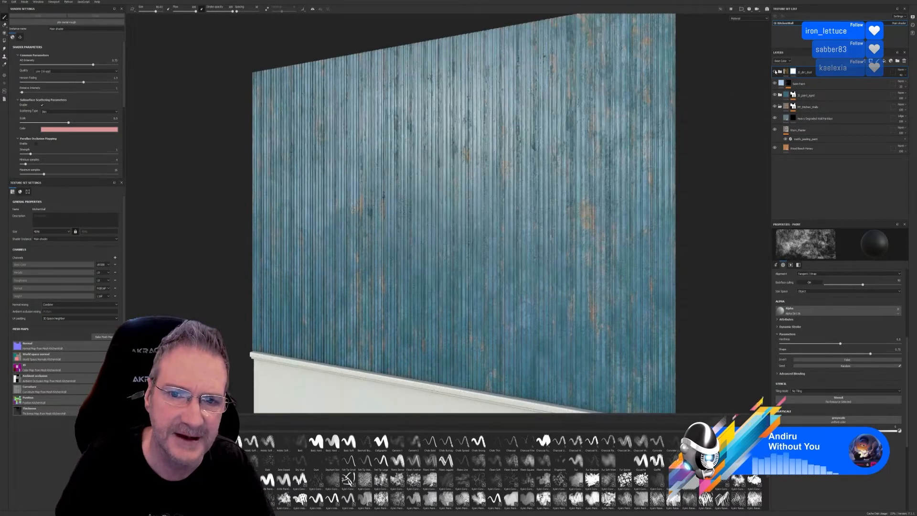
pyautogui.click(776, 72)
pyautogui.click(776, 71)
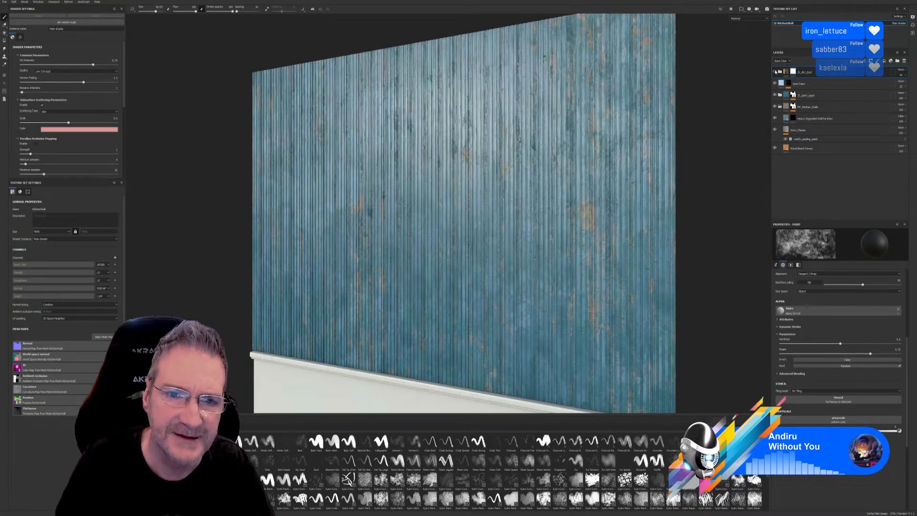
pyautogui.click(775, 71)
pyautogui.click(776, 71)
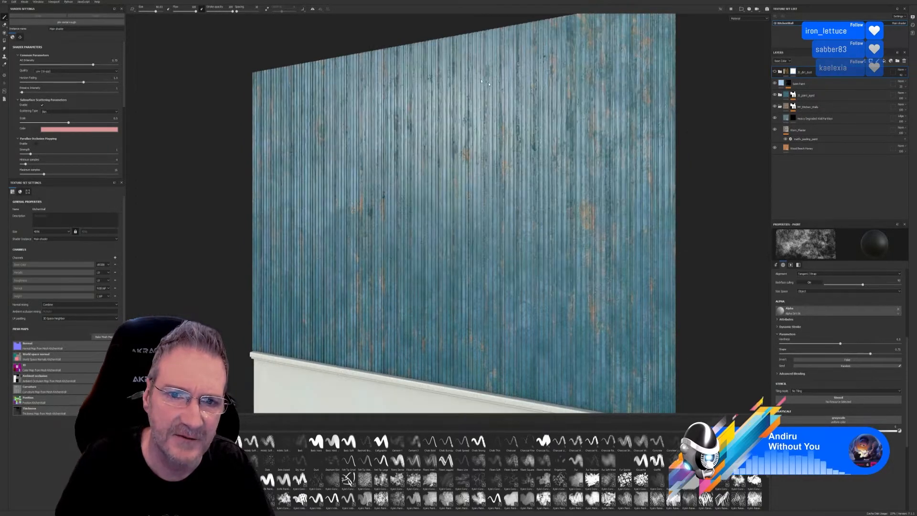
pyautogui.click(775, 71)
# Step: Paint out further irregular patches of dirt on the folder mask across the blue wall to break up its surface sheen
pyautogui.moveTo(446, 114)
pyautogui.mouseDown()
pyautogui.moveTo(460, 100)
pyautogui.moveTo(431, 108)
pyautogui.moveTo(442, 107)
pyautogui.moveTo(450, 72)
pyautogui.mouseUp()
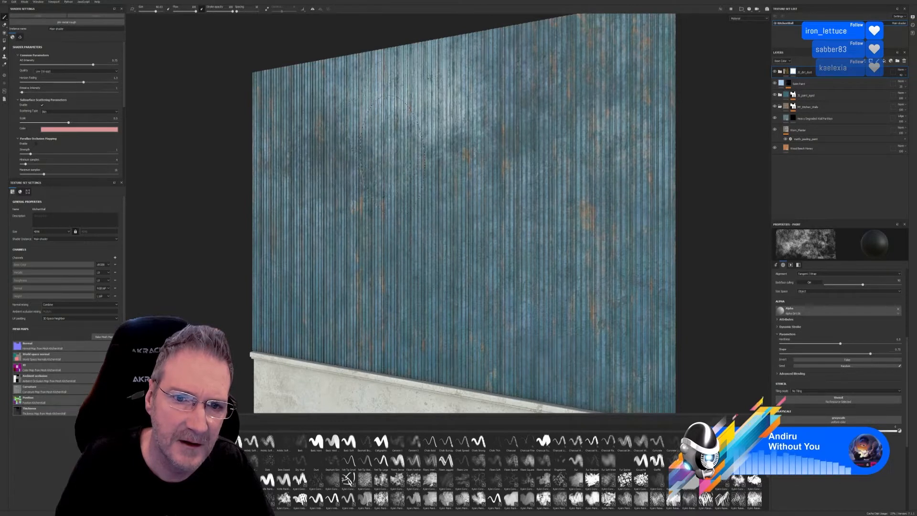
pyautogui.moveTo(392, 154)
pyautogui.mouseDown()
pyautogui.moveTo(406, 191)
pyautogui.moveTo(344, 177)
pyautogui.moveTo(325, 235)
pyautogui.moveTo(402, 98)
pyautogui.mouseUp()
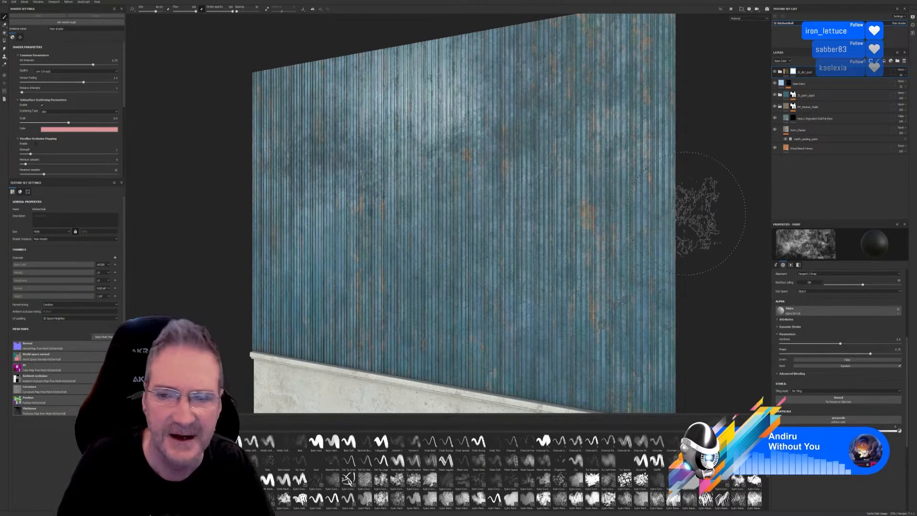
pyautogui.moveTo(696, 184)
pyautogui.keyDown('alt'); pyautogui.mouseDown()
pyautogui.moveTo(631, 262)
pyautogui.moveTo(655, 254)
pyautogui.moveTo(525, 158)
pyautogui.mouseUp(); pyautogui.keyUp('alt')
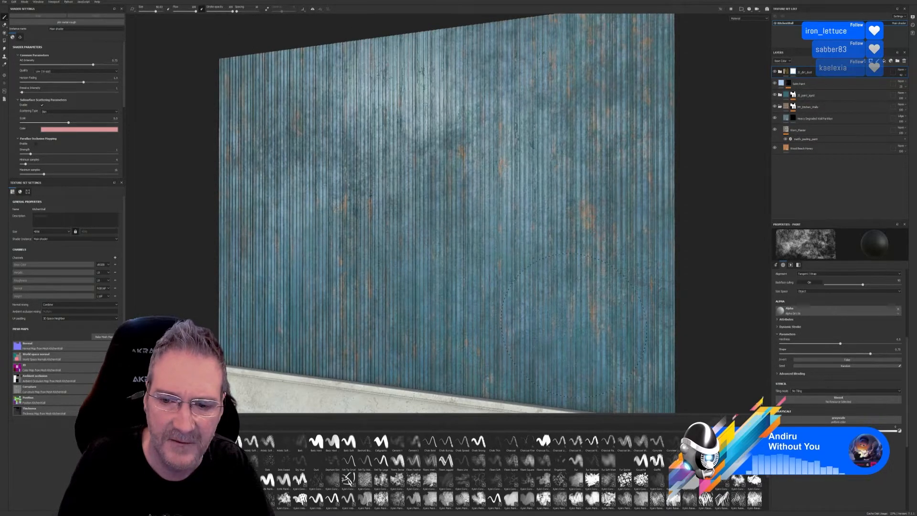
pyautogui.moveTo(697, 234)
pyautogui.keyDown('alt'); pyautogui.mouseDown()
pyautogui.moveTo(635, 241)
pyautogui.moveTo(636, 265)
pyautogui.moveTo(488, 225)
pyautogui.mouseUp(); pyautogui.keyUp('alt')
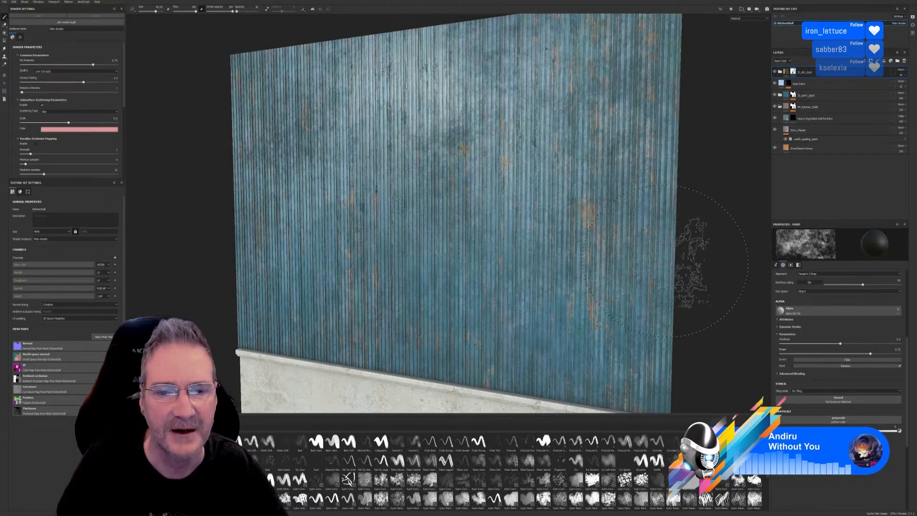
pyautogui.moveTo(693, 253)
pyautogui.keyDown('alt'); pyautogui.mouseDown()
pyautogui.moveTo(664, 286)
pyautogui.moveTo(616, 306)
pyautogui.moveTo(627, 262)
pyautogui.moveTo(611, 187)
pyautogui.mouseUp(); pyautogui.keyUp('alt')
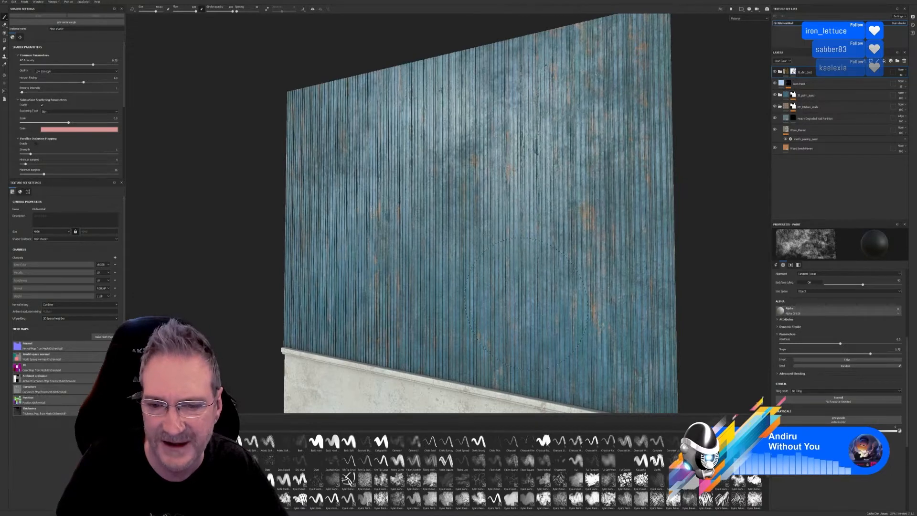
pyautogui.moveTo(704, 205)
pyautogui.keyDown('alt'); pyautogui.mouseDown()
pyautogui.moveTo(701, 169)
pyautogui.moveTo(655, 158)
pyautogui.moveTo(686, 162)
pyautogui.moveTo(683, 205)
pyautogui.moveTo(681, 176)
pyautogui.mouseUp(); pyautogui.keyUp('alt')
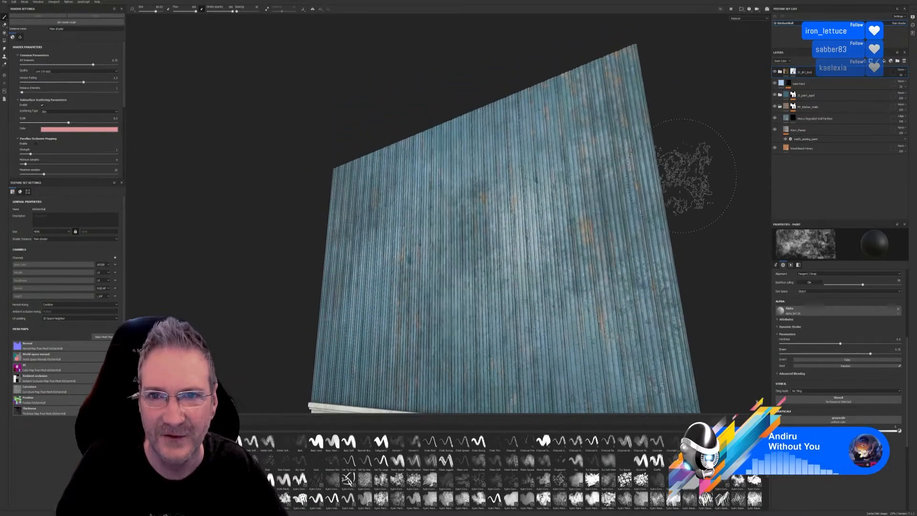
# Step: Examine the dirt variation and light reflections on the blue wall and lower plaster from low, side and frontal angles, near and far
pyautogui.moveTo(659, 167)
pyautogui.keyDown('alt'); pyautogui.mouseDown(button='middle')
pyautogui.moveTo(651, 141)
pyautogui.moveTo(659, 113)
pyautogui.mouseUp(button='middle'); pyautogui.keyUp('alt')
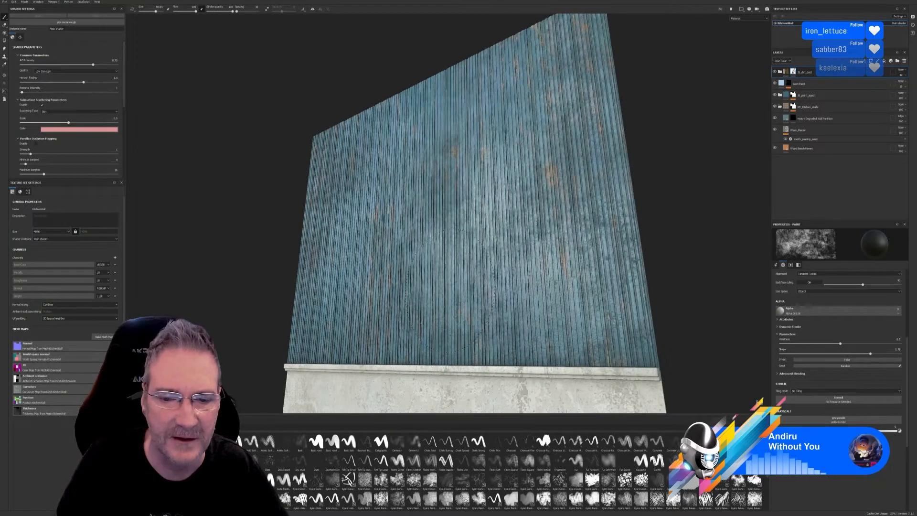
pyautogui.keyDown('alt'); pyautogui.moveTo(667, 201); pyautogui.dragTo(680, 222); pyautogui.keyUp('alt')
pyautogui.moveTo(680, 221)
pyautogui.keyDown('alt'); pyautogui.mouseDown(button='right')
pyautogui.moveTo(653, 213)
pyautogui.moveTo(716, 185)
pyautogui.mouseUp(button='right'); pyautogui.keyUp('alt')
pyautogui.keyDown('alt'); pyautogui.moveTo(717, 185); pyautogui.dragTo(655, 188); pyautogui.keyUp('alt')
pyautogui.moveTo(256, 185)
pyautogui.keyDown('alt'); pyautogui.mouseDown()
pyautogui.moveTo(315, 184)
pyautogui.moveTo(256, 161)
pyautogui.moveTo(256, 173)
pyautogui.mouseUp(); pyautogui.keyUp('alt')
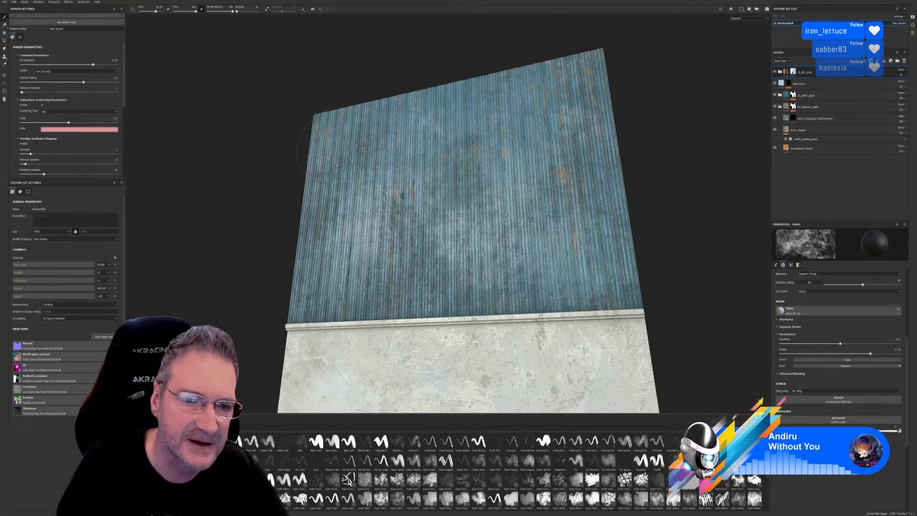
pyautogui.moveTo(666, 143)
pyautogui.keyDown('alt'); pyautogui.mouseDown()
pyautogui.moveTo(686, 191)
pyautogui.moveTo(700, 194)
pyautogui.moveTo(686, 183)
pyautogui.mouseUp(); pyautogui.keyUp('alt')
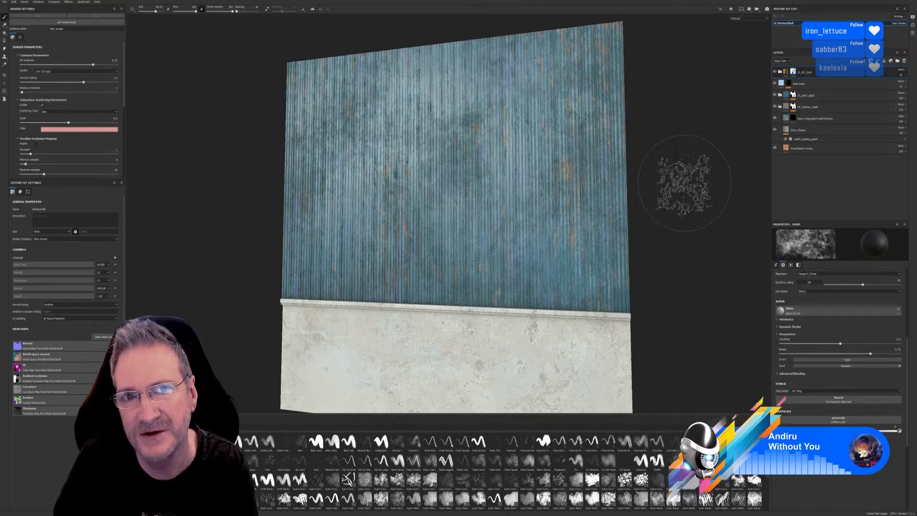
pyautogui.moveTo(682, 188)
pyautogui.keyDown('alt'); pyautogui.mouseDown()
pyautogui.moveTo(680, 172)
pyautogui.moveTo(649, 167)
pyautogui.moveTo(632, 190)
pyautogui.moveTo(637, 179)
pyautogui.moveTo(649, 195)
pyautogui.mouseUp(); pyautogui.keyUp('alt')
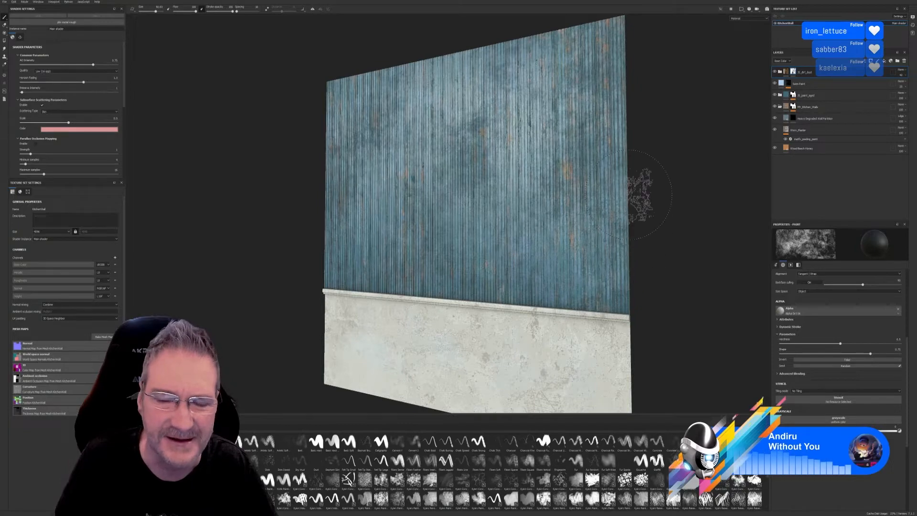
pyautogui.moveTo(666, 195)
pyautogui.keyDown('alt'); pyautogui.mouseDown()
pyautogui.moveTo(676, 153)
pyautogui.moveTo(631, 156)
pyautogui.moveTo(645, 199)
pyautogui.moveTo(666, 215)
pyautogui.moveTo(672, 188)
pyautogui.moveTo(669, 196)
pyautogui.mouseUp(); pyautogui.keyUp('alt')
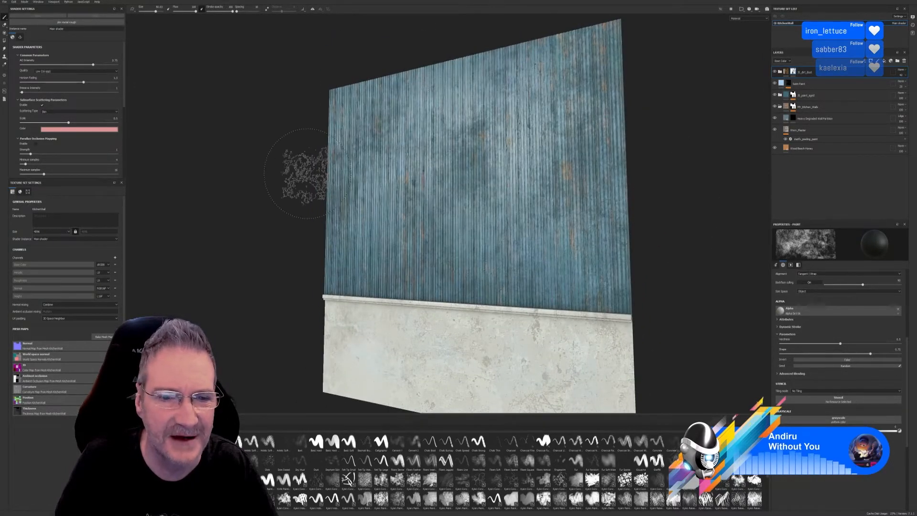
pyautogui.moveTo(306, 176)
pyautogui.keyDown('alt'); pyautogui.mouseDown()
pyautogui.moveTo(430, 189)
pyautogui.moveTo(461, 160)
pyautogui.moveTo(299, 153)
pyautogui.moveTo(281, 166)
pyautogui.moveTo(287, 174)
pyautogui.mouseUp(); pyautogui.keyUp('alt')
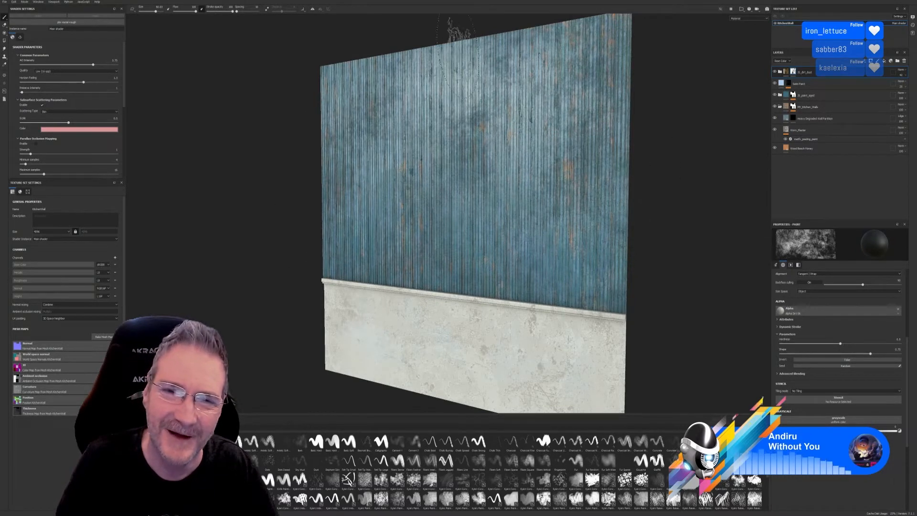
pyautogui.moveTo(671, 199)
pyautogui.keyDown('alt'); pyautogui.mouseDown()
pyautogui.moveTo(672, 170)
pyautogui.moveTo(746, 161)
pyautogui.moveTo(680, 202)
pyautogui.mouseUp(); pyautogui.keyUp('alt')
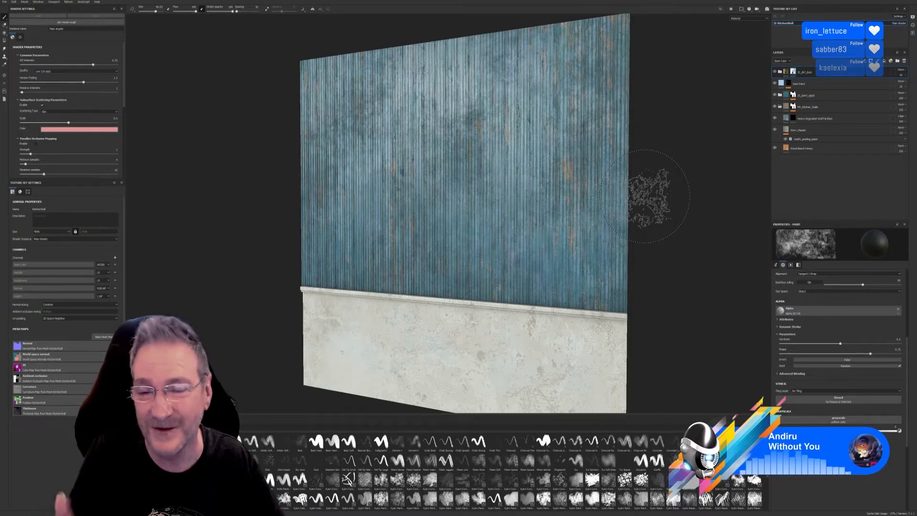
pyautogui.keyDown('alt'); pyautogui.moveTo(246, 172); pyautogui.dragTo(202, 142); pyautogui.keyUp('alt')
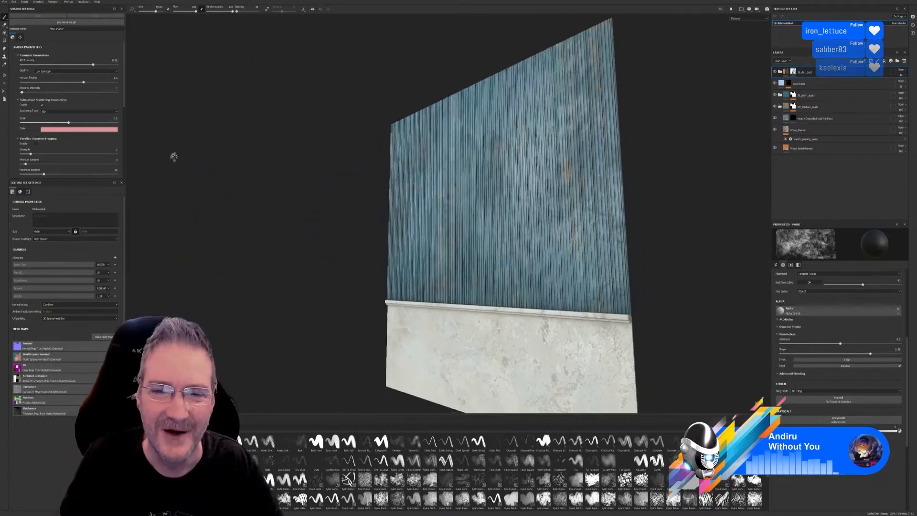
pyautogui.keyDown('alt'); pyautogui.moveTo(215, 183); pyautogui.dragTo(225, 162); pyautogui.keyUp('alt')
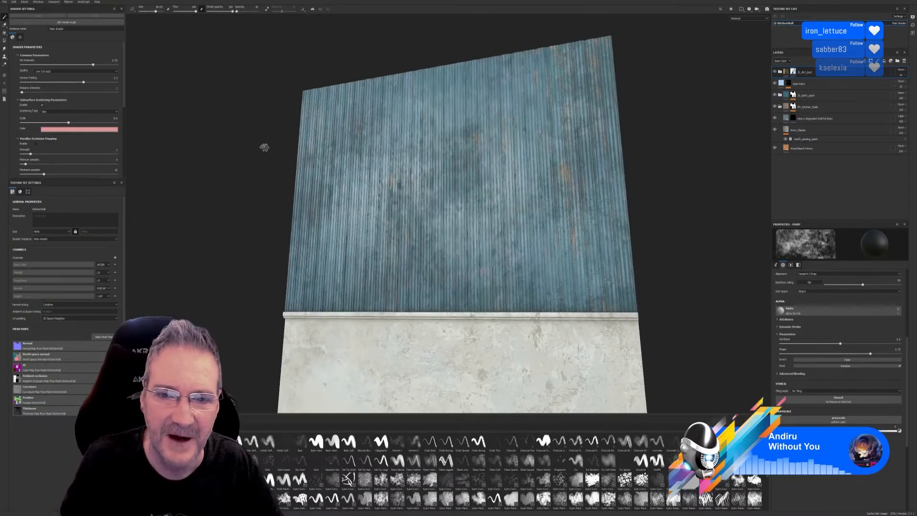
pyautogui.moveTo(264, 147)
pyautogui.keyDown('alt'); pyautogui.mouseDown()
pyautogui.moveTo(385, 190)
pyautogui.moveTo(392, 196)
pyautogui.moveTo(385, 207)
pyautogui.mouseUp(); pyautogui.keyUp('alt')
pyautogui.moveTo(591, 270)
pyautogui.keyDown('alt'); pyautogui.mouseDown()
pyautogui.moveTo(620, 231)
pyautogui.moveTo(665, 231)
pyautogui.moveTo(595, 207)
pyautogui.moveTo(534, 211)
pyautogui.moveTo(434, 259)
pyautogui.moveTo(396, 235)
pyautogui.moveTo(410, 223)
pyautogui.moveTo(428, 230)
pyautogui.moveTo(418, 259)
pyautogui.moveTo(405, 225)
pyautogui.moveTo(458, 245)
pyautogui.moveTo(614, 242)
pyautogui.moveTo(425, 239)
pyautogui.moveTo(464, 239)
pyautogui.moveTo(503, 254)
pyautogui.moveTo(489, 255)
pyautogui.mouseUp(); pyautogui.keyUp('alt')
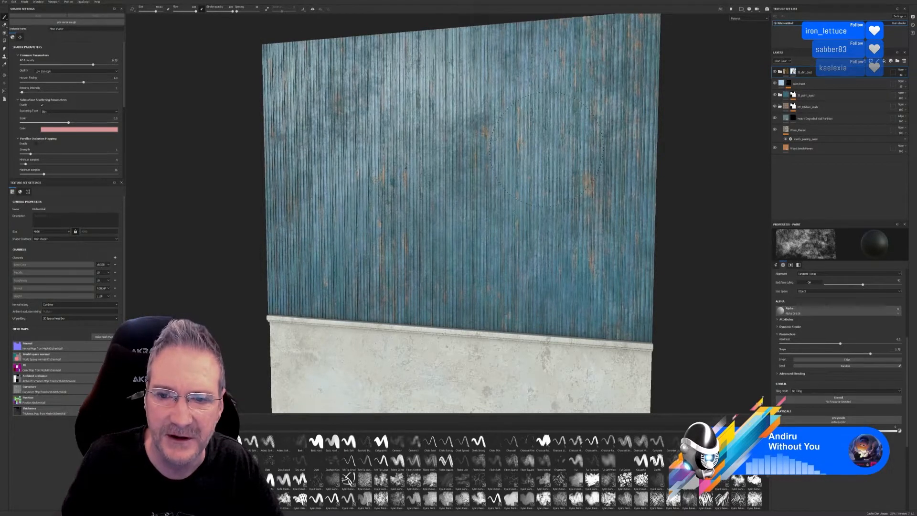
pyautogui.moveTo(675, 262)
pyautogui.keyDown('alt'); pyautogui.mouseDown()
pyautogui.moveTo(613, 245)
pyautogui.moveTo(607, 264)
pyautogui.moveTo(261, 187)
pyautogui.moveTo(291, 191)
pyautogui.moveTo(281, 186)
pyautogui.moveTo(239, 186)
pyautogui.mouseUp(); pyautogui.keyUp('alt')
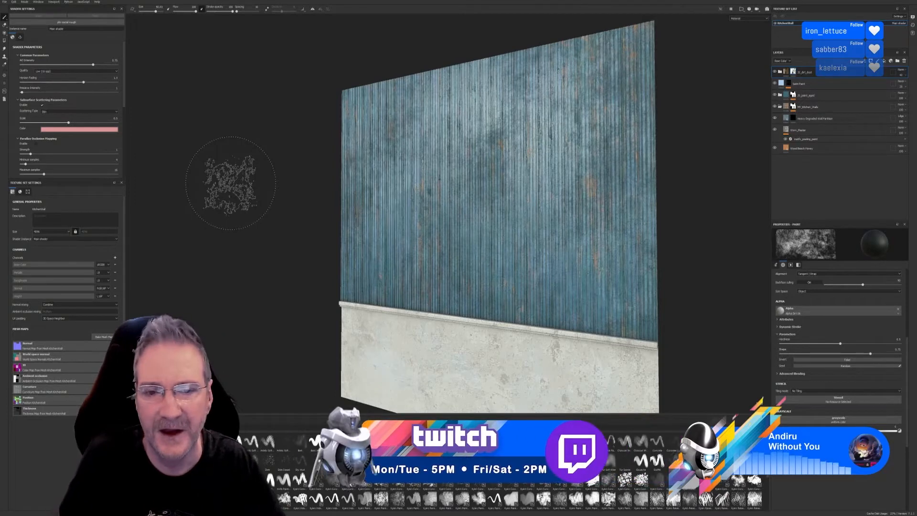
pyautogui.moveTo(254, 189)
pyautogui.keyDown('alt'); pyautogui.mouseDown()
pyautogui.moveTo(266, 185)
pyautogui.moveTo(251, 186)
pyautogui.moveTo(252, 205)
pyautogui.moveTo(260, 190)
pyautogui.mouseUp(); pyautogui.keyUp('alt')
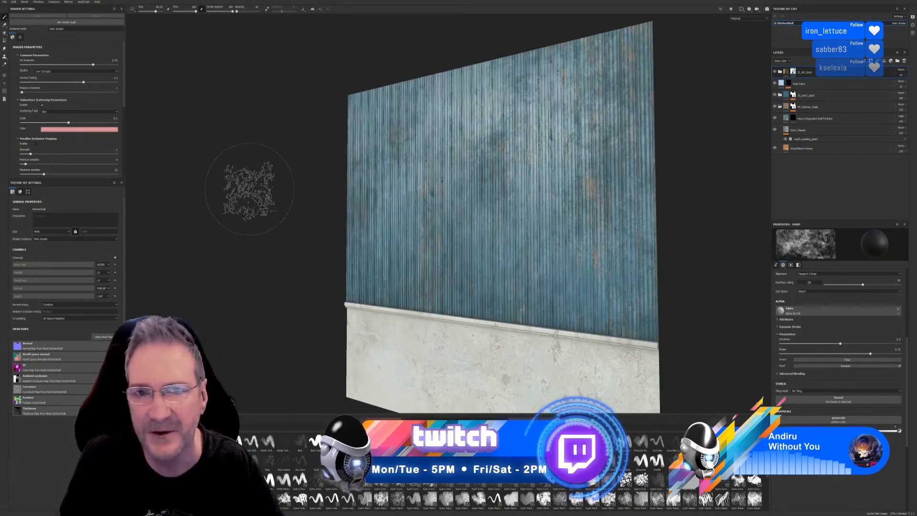
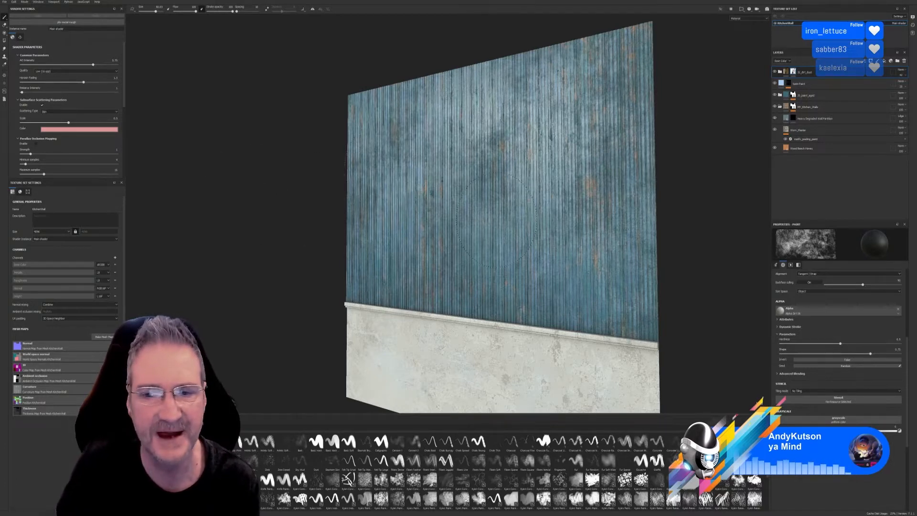
pyautogui.moveTo(701, 267)
pyautogui.keyDown('alt'); pyautogui.mouseDown()
pyautogui.moveTo(696, 244)
pyautogui.moveTo(688, 268)
pyautogui.moveTo(696, 285)
pyautogui.moveTo(692, 242)
pyautogui.moveTo(703, 286)
pyautogui.moveTo(704, 262)
pyautogui.moveTo(692, 258)
pyautogui.mouseUp(); pyautogui.keyUp('alt')
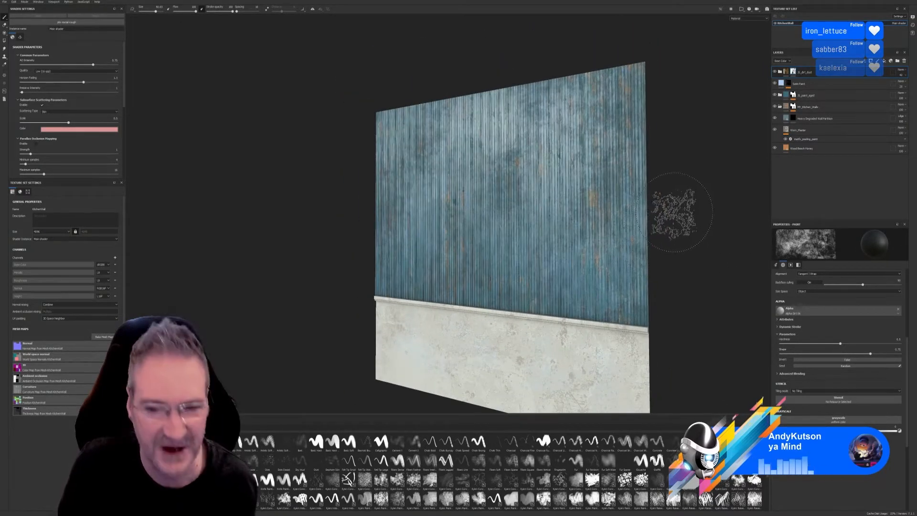
pyautogui.moveTo(673, 213)
pyautogui.keyDown('alt'); pyautogui.mouseDown(button='middle')
pyautogui.moveTo(622, 184)
pyautogui.moveTo(610, 164)
pyautogui.mouseUp(button='middle'); pyautogui.keyUp('alt')
pyautogui.keyDown('alt'); pyautogui.moveTo(610, 174); pyautogui.dragTo(627, 205); pyautogui.keyUp('alt')
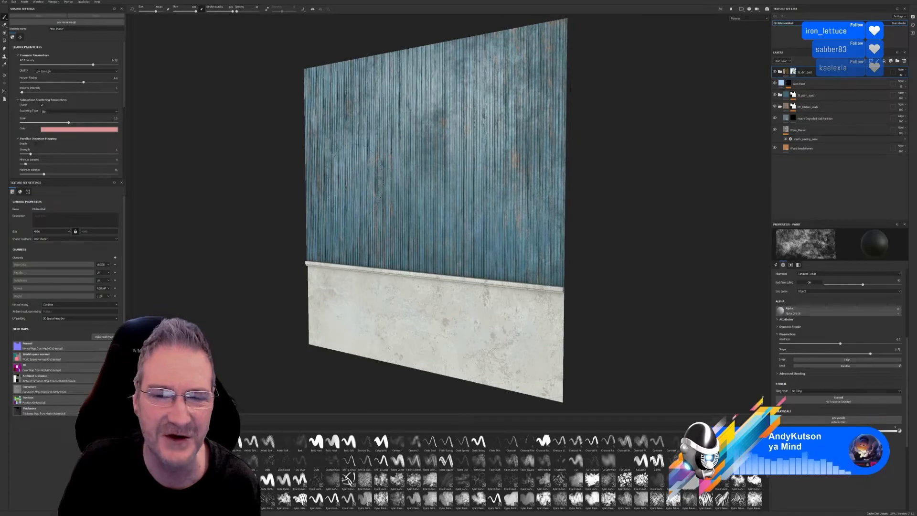
# Step: Inspect the sheen and dirt breakup on the blue wall from oblique angles on both sides and close up
pyautogui.moveTo(594, 221)
pyautogui.keyDown('alt'); pyautogui.mouseDown()
pyautogui.moveTo(615, 199)
pyautogui.moveTo(652, 220)
pyautogui.moveTo(653, 191)
pyautogui.moveTo(600, 200)
pyautogui.moveTo(676, 254)
pyautogui.moveTo(706, 248)
pyautogui.moveTo(736, 220)
pyautogui.moveTo(641, 199)
pyautogui.mouseUp(); pyautogui.keyUp('alt')
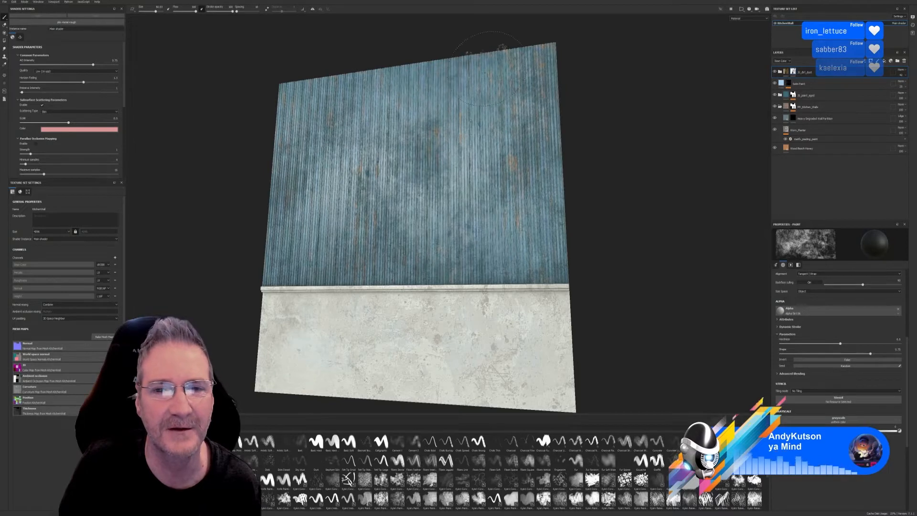
pyautogui.moveTo(601, 242)
pyautogui.keyDown('alt'); pyautogui.mouseDown()
pyautogui.moveTo(607, 286)
pyautogui.moveTo(707, 294)
pyautogui.moveTo(710, 303)
pyautogui.moveTo(697, 298)
pyautogui.mouseUp(); pyautogui.keyUp('alt')
pyautogui.moveTo(673, 287)
pyautogui.keyDown('alt'); pyautogui.mouseDown(button='right')
pyautogui.moveTo(621, 281)
pyautogui.moveTo(798, 260)
pyautogui.mouseUp(button='right'); pyautogui.keyUp('alt')
pyautogui.keyDown('alt'); pyautogui.moveTo(633, 235); pyautogui.dragTo(474, 207); pyautogui.keyUp('alt')
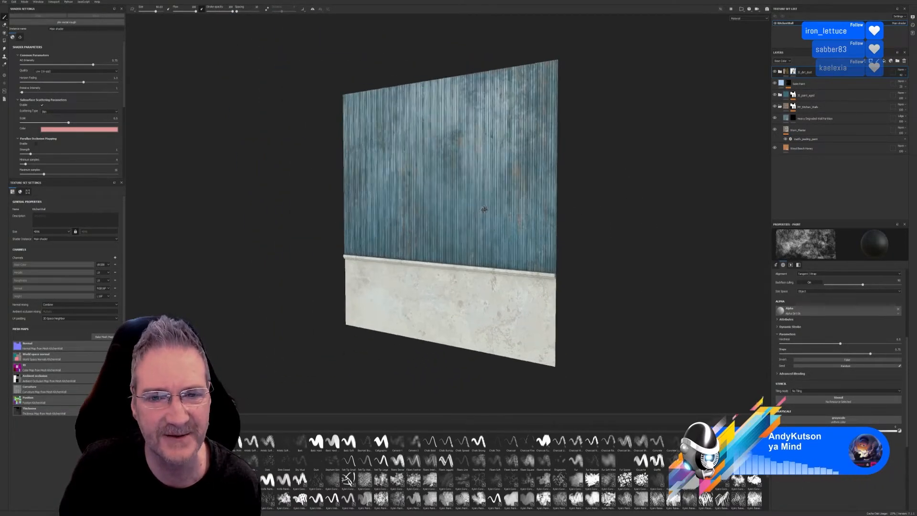
pyautogui.keyDown('alt'); pyautogui.moveTo(491, 208); pyautogui.dragTo(634, 224); pyautogui.keyUp('alt')
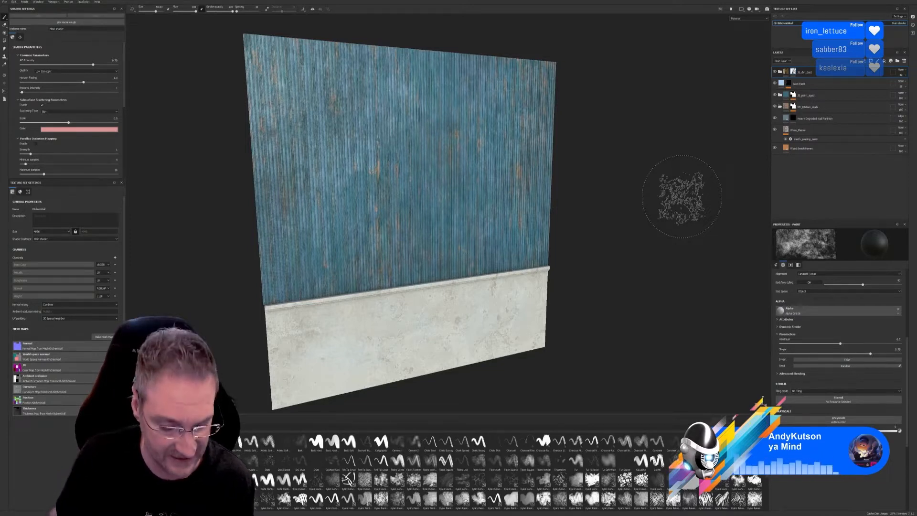
pyautogui.moveTo(615, 223)
pyautogui.keyDown('alt'); pyautogui.mouseDown()
pyautogui.moveTo(614, 241)
pyautogui.moveTo(602, 217)
pyautogui.moveTo(484, 208)
pyautogui.moveTo(494, 223)
pyautogui.moveTo(616, 228)
pyautogui.mouseUp(); pyautogui.keyUp('alt')
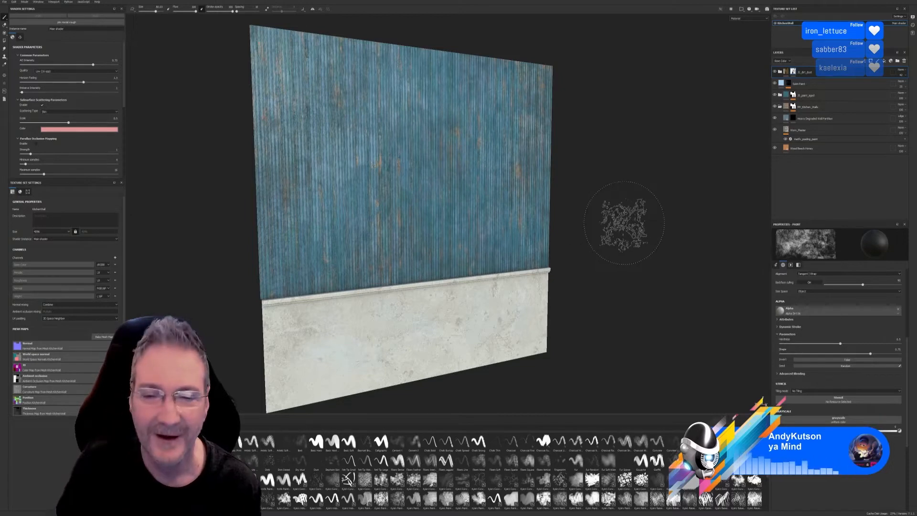
pyautogui.moveTo(631, 247)
pyautogui.keyDown('alt'); pyautogui.mouseDown()
pyautogui.moveTo(632, 237)
pyautogui.moveTo(596, 244)
pyautogui.moveTo(530, 225)
pyautogui.moveTo(472, 234)
pyautogui.moveTo(601, 222)
pyautogui.moveTo(597, 253)
pyautogui.moveTo(563, 229)
pyautogui.moveTo(509, 232)
pyautogui.moveTo(482, 211)
pyautogui.moveTo(524, 198)
pyautogui.moveTo(612, 210)
pyautogui.moveTo(637, 246)
pyautogui.moveTo(635, 221)
pyautogui.moveTo(575, 227)
pyautogui.mouseUp(); pyautogui.keyUp('alt')
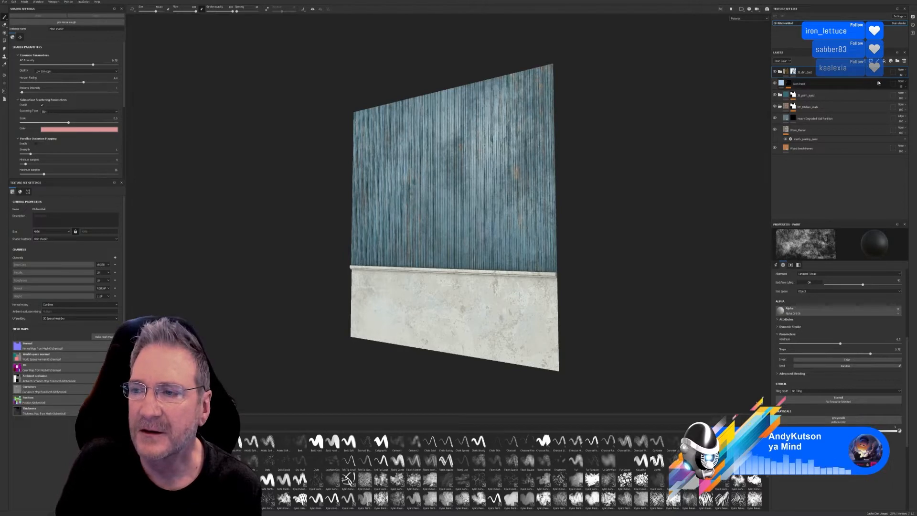
pyautogui.moveTo(600, 188)
pyautogui.keyDown('alt'); pyautogui.mouseDown()
pyautogui.moveTo(610, 203)
pyautogui.moveTo(615, 185)
pyautogui.moveTo(647, 191)
pyautogui.moveTo(669, 213)
pyautogui.moveTo(615, 198)
pyautogui.mouseUp(); pyautogui.keyUp('alt')
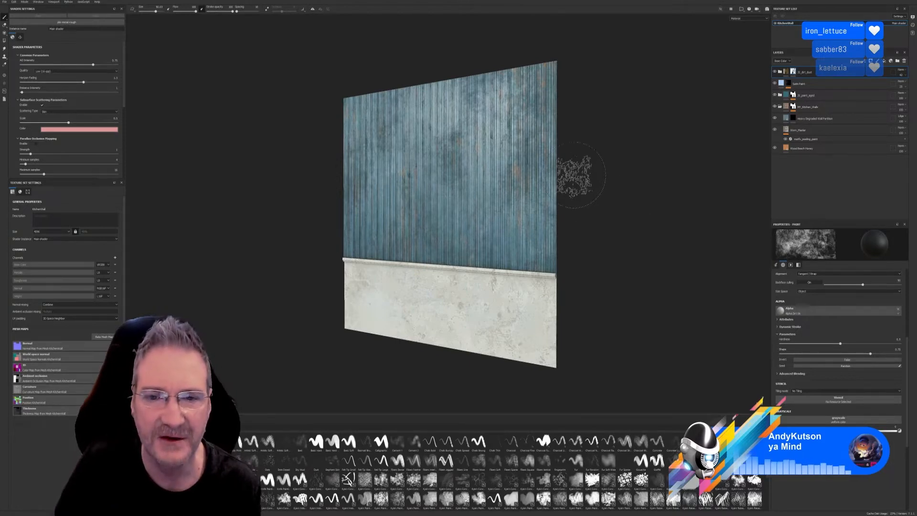
pyautogui.moveTo(609, 180)
pyautogui.keyDown('alt'); pyautogui.mouseDown()
pyautogui.moveTo(606, 164)
pyautogui.moveTo(614, 170)
pyautogui.moveTo(625, 157)
pyautogui.moveTo(626, 181)
pyautogui.moveTo(653, 166)
pyautogui.moveTo(739, 179)
pyautogui.moveTo(598, 181)
pyautogui.moveTo(608, 174)
pyautogui.mouseUp(); pyautogui.keyUp('alt')
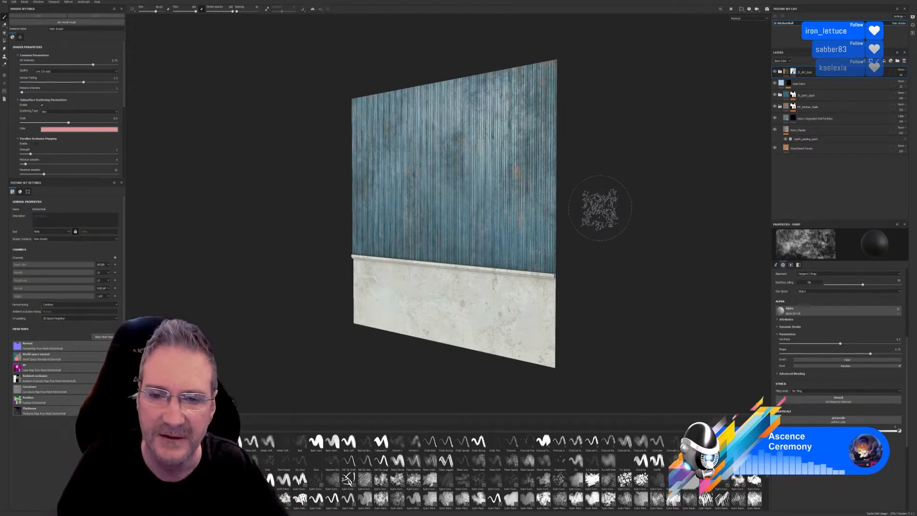
pyautogui.keyDown('alt'); pyautogui.moveTo(600, 208); pyautogui.dragTo(602, 196); pyautogui.keyUp('alt')
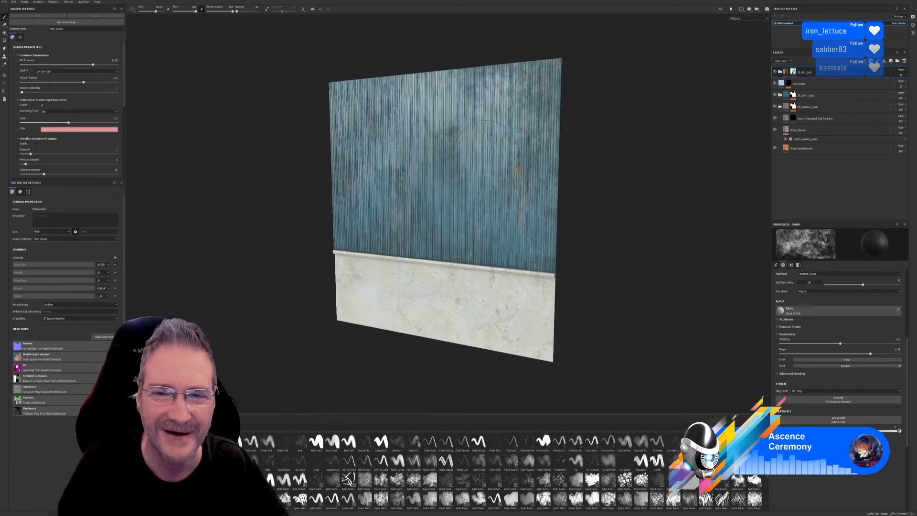
pyautogui.scroll(3, 486, 153)
pyautogui.keyDown('alt'); pyautogui.moveTo(655, 245); pyautogui.dragTo(569, 195); pyautogui.keyUp('alt')
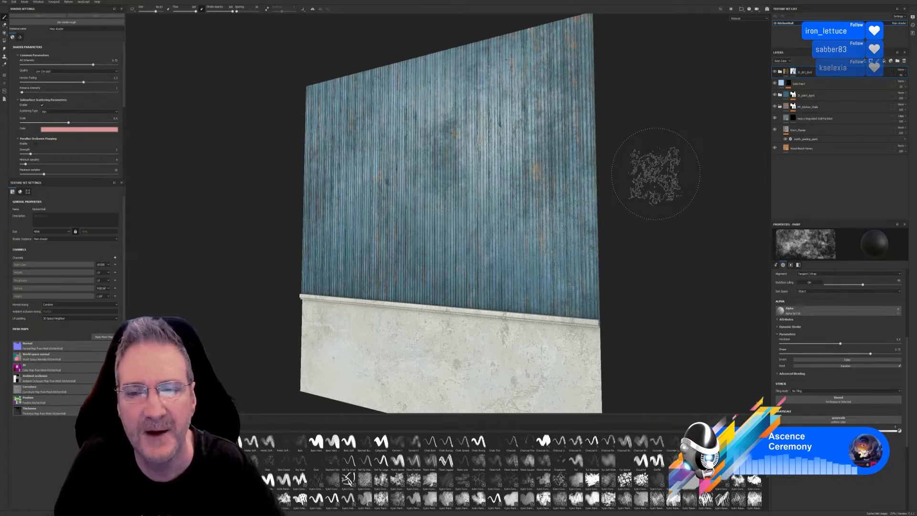
pyautogui.moveTo(651, 197)
pyautogui.keyDown('alt'); pyautogui.mouseDown()
pyautogui.moveTo(653, 186)
pyautogui.moveTo(661, 227)
pyautogui.moveTo(657, 201)
pyautogui.moveTo(672, 196)
pyautogui.moveTo(678, 172)
pyautogui.moveTo(659, 205)
pyautogui.moveTo(626, 180)
pyautogui.moveTo(633, 210)
pyautogui.moveTo(645, 204)
pyautogui.mouseUp(); pyautogui.keyUp('alt')
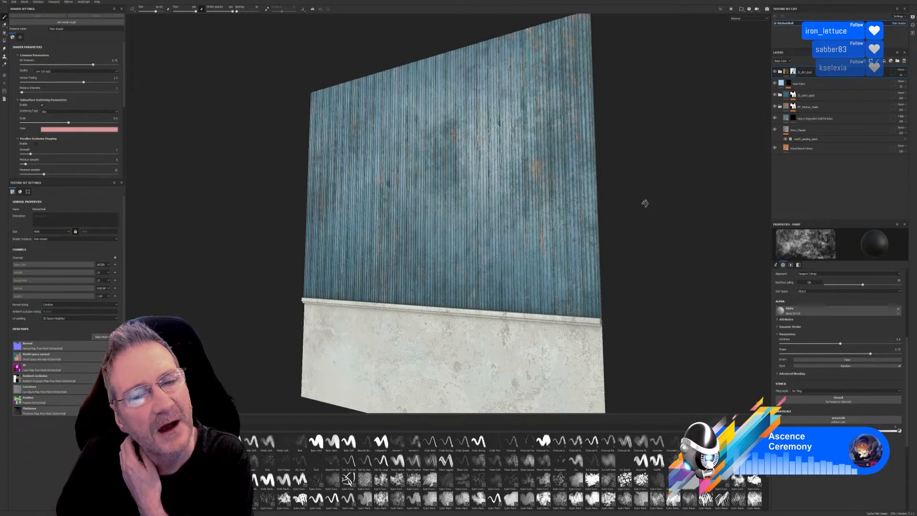
pyautogui.moveTo(645, 204)
pyautogui.keyDown('alt'); pyautogui.mouseDown()
pyautogui.moveTo(643, 188)
pyautogui.moveTo(646, 237)
pyautogui.moveTo(603, 218)
pyautogui.moveTo(637, 196)
pyautogui.moveTo(643, 207)
pyautogui.moveTo(637, 193)
pyautogui.moveTo(636, 206)
pyautogui.mouseUp(); pyautogui.keyUp('alt')
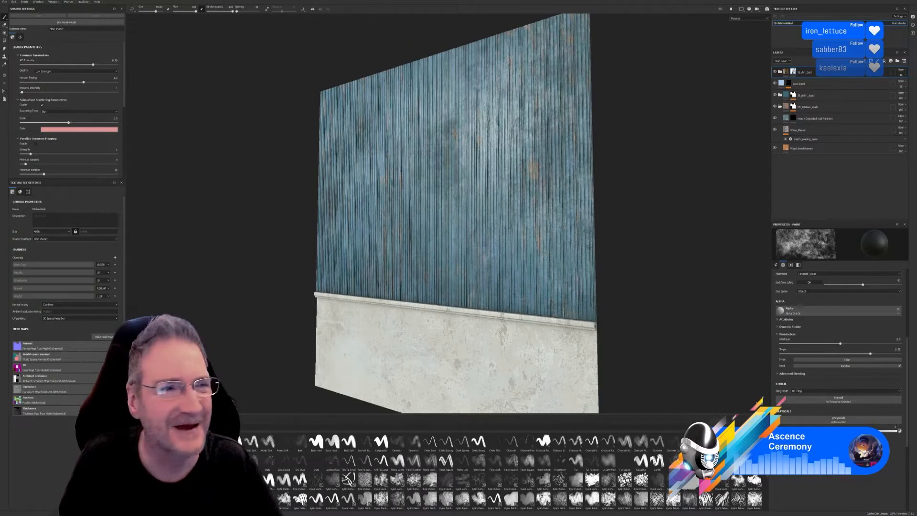
# Step: Save the project
pyautogui.click(3, 2)
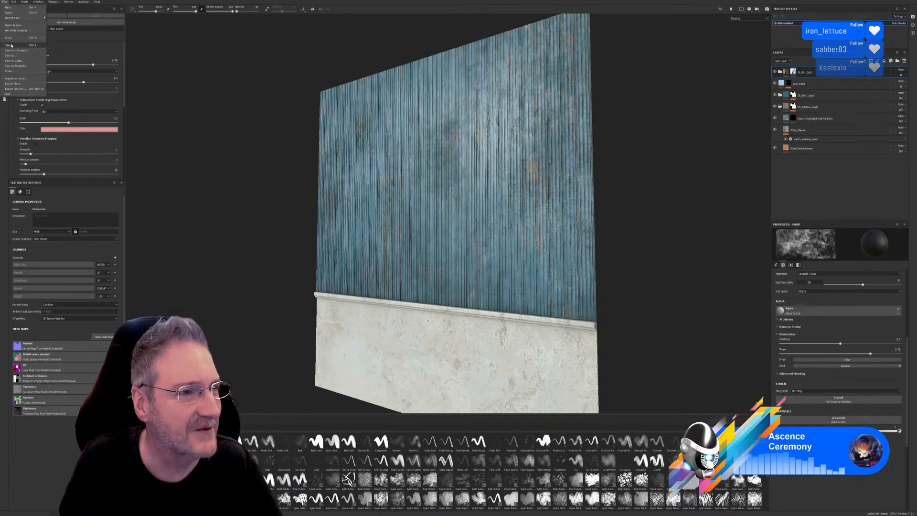
pyautogui.click(10, 46)
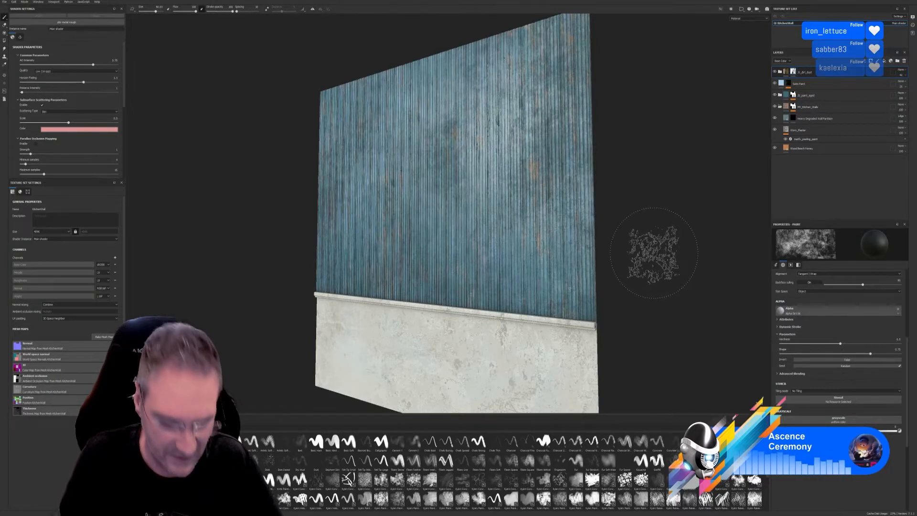
# Step: Check the layers inside the dirt and dust folder and compare the wall with the light-blue layer below it hidden and shown
pyautogui.moveTo(652, 263)
pyautogui.keyDown('alt'); pyautogui.mouseDown()
pyautogui.moveTo(669, 235)
pyautogui.moveTo(725, 243)
pyautogui.moveTo(704, 290)
pyautogui.moveTo(701, 247)
pyautogui.moveTo(704, 290)
pyautogui.moveTo(701, 264)
pyautogui.moveTo(686, 279)
pyautogui.moveTo(655, 258)
pyautogui.moveTo(813, 273)
pyautogui.moveTo(669, 301)
pyautogui.moveTo(708, 247)
pyautogui.moveTo(701, 301)
pyautogui.moveTo(804, 318)
pyautogui.moveTo(723, 299)
pyautogui.moveTo(732, 311)
pyautogui.moveTo(641, 256)
pyautogui.moveTo(681, 213)
pyautogui.moveTo(771, 254)
pyautogui.moveTo(586, 258)
pyautogui.moveTo(611, 201)
pyautogui.moveTo(620, 240)
pyautogui.moveTo(717, 246)
pyautogui.moveTo(618, 253)
pyautogui.moveTo(600, 237)
pyautogui.mouseUp(); pyautogui.keyUp('alt')
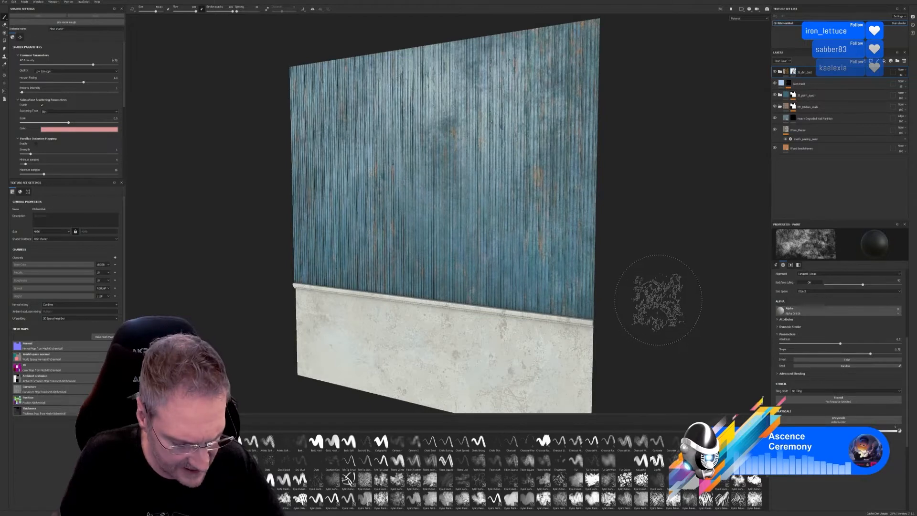
pyautogui.moveTo(651, 297)
pyautogui.keyDown('alt'); pyautogui.mouseDown()
pyautogui.moveTo(637, 248)
pyautogui.moveTo(675, 211)
pyautogui.mouseUp(); pyautogui.keyUp('alt')
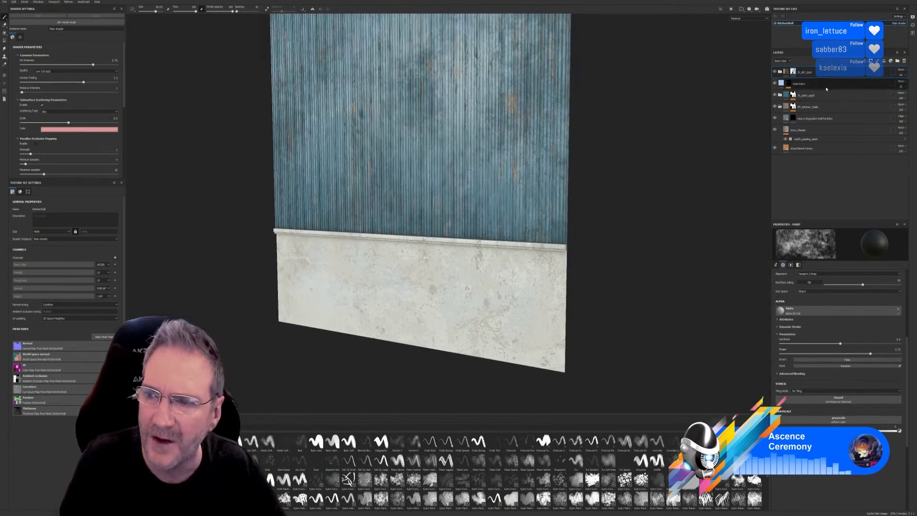
pyautogui.click(780, 71)
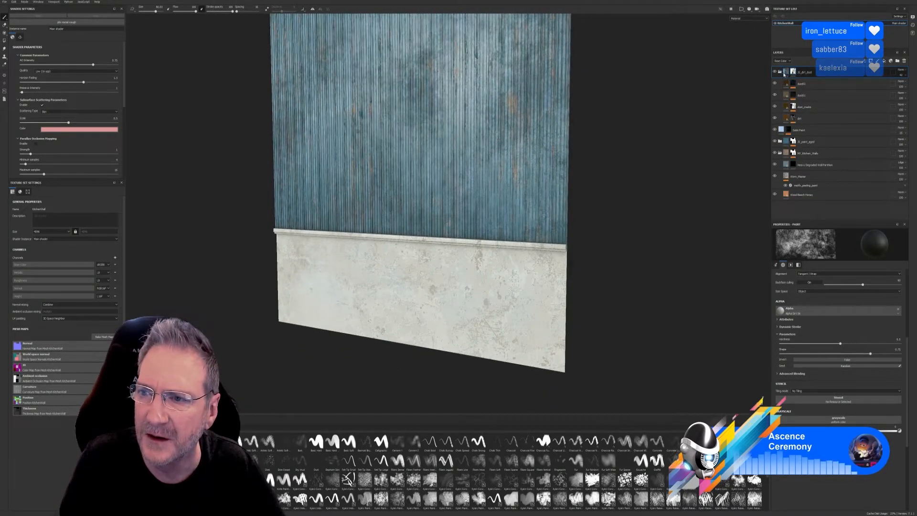
pyautogui.click(780, 72)
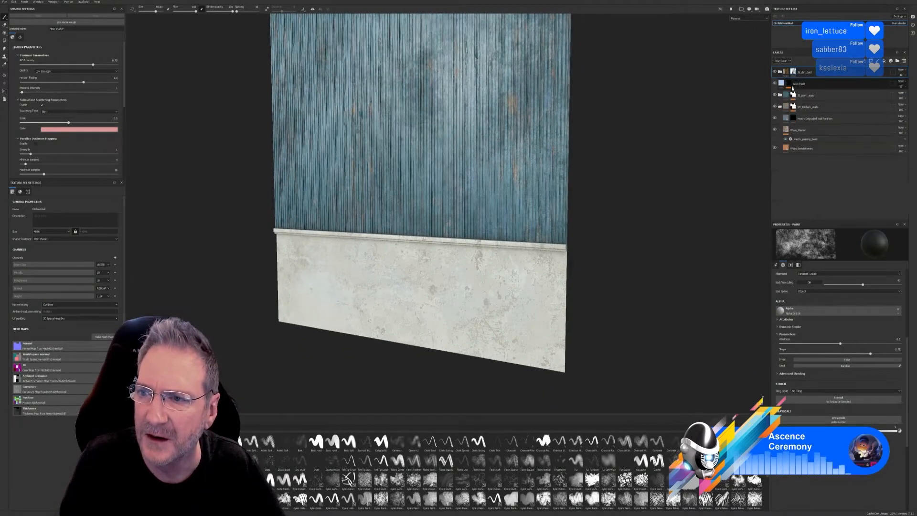
pyautogui.click(775, 84)
pyautogui.click(776, 84)
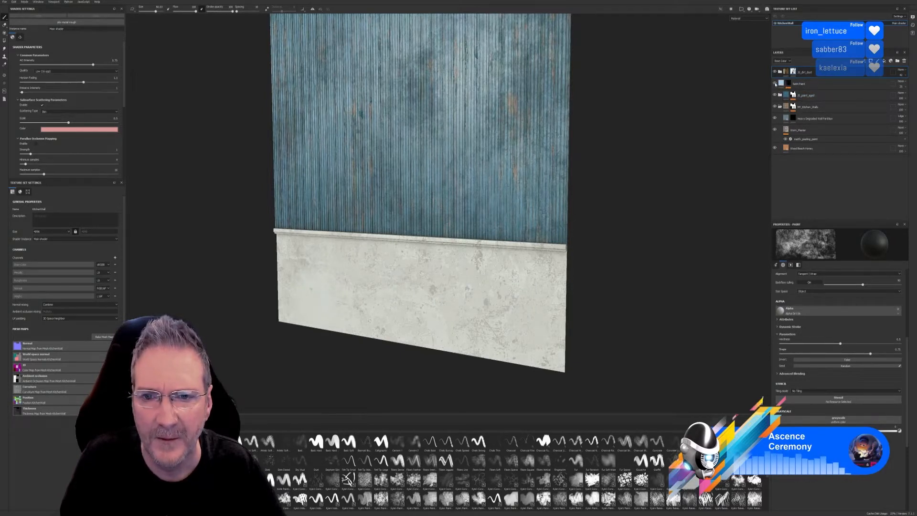
# Step: Group all layers below the dirt and dust folder into a new folder and name it MyKitchen_UpperWall
pyautogui.keyDown('shift'); pyautogui.click(814, 148); pyautogui.keyUp('shift')
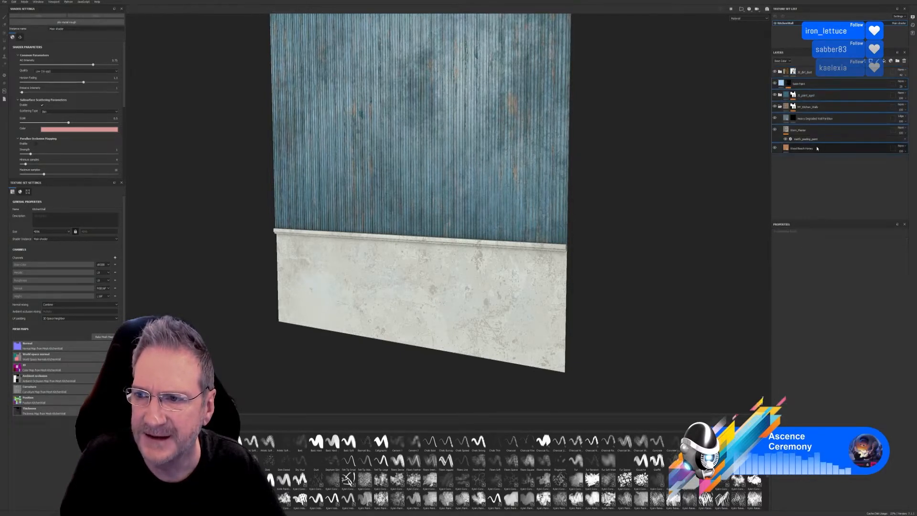
pyautogui.rightClick(817, 147)
pyautogui.click(836, 191)
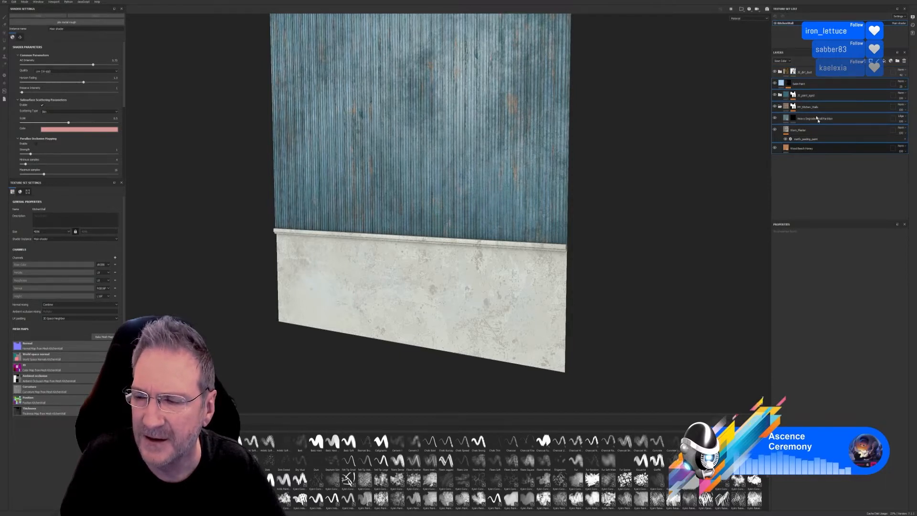
pyautogui.doubleClick(797, 85)
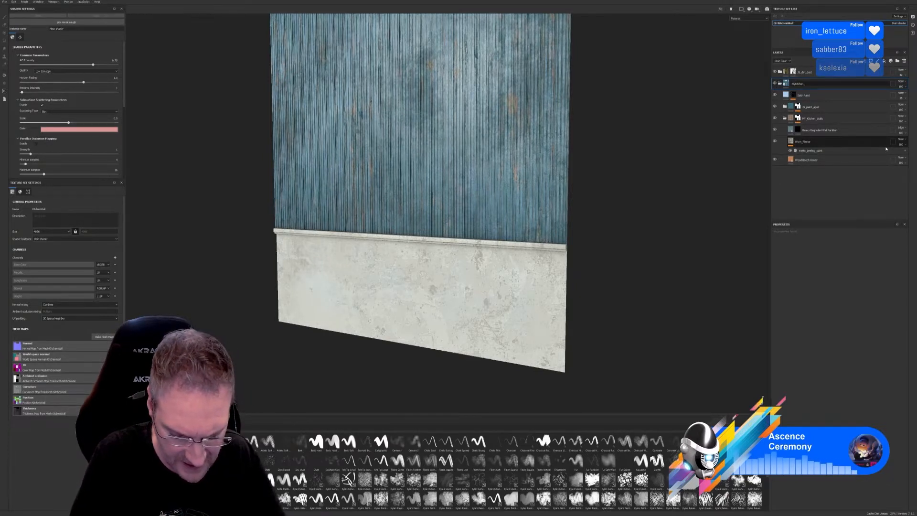
pyautogui.write('MyKitchen_Upper')
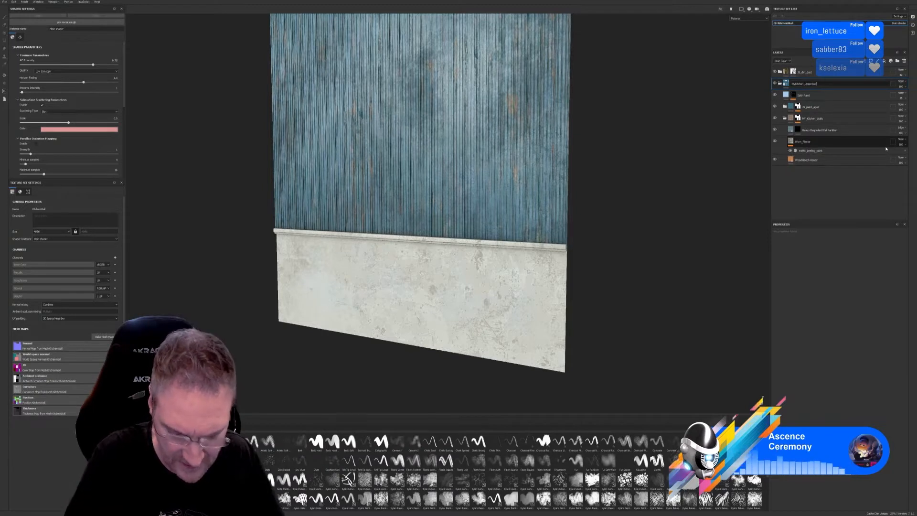
pyautogui.write('Wall')
pyautogui.press('Return')
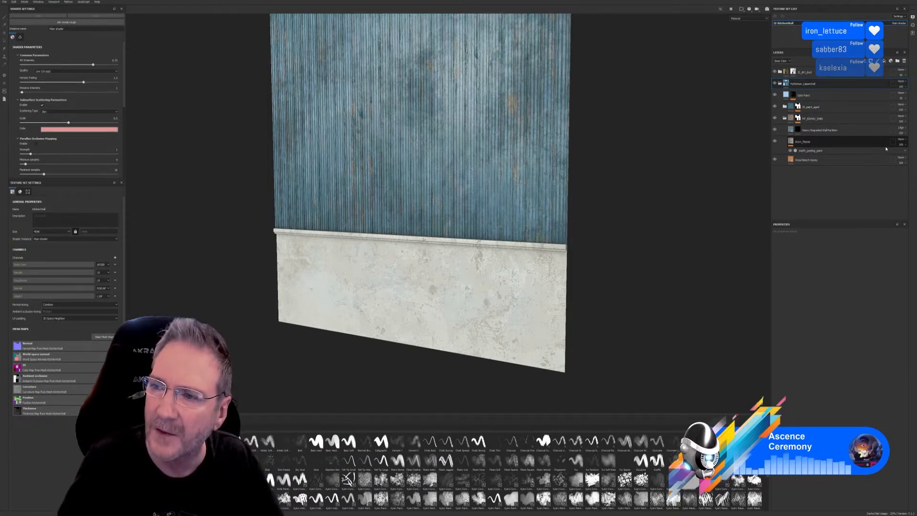
# Step: Collapse the wall folder, rename the dirt and dust folder as Overall_Dirt and save the project
pyautogui.click(780, 84)
pyautogui.click(805, 73)
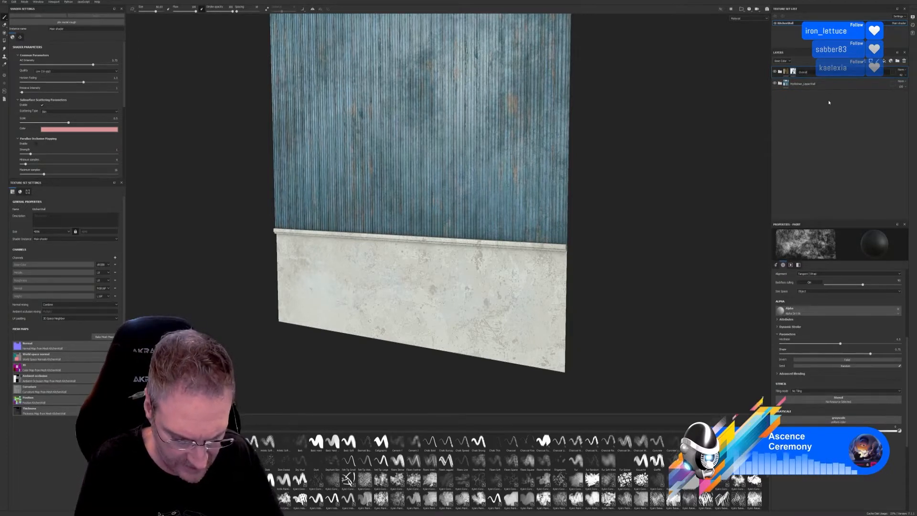
pyautogui.write('Overall_Dirt')
pyautogui.press('Return')
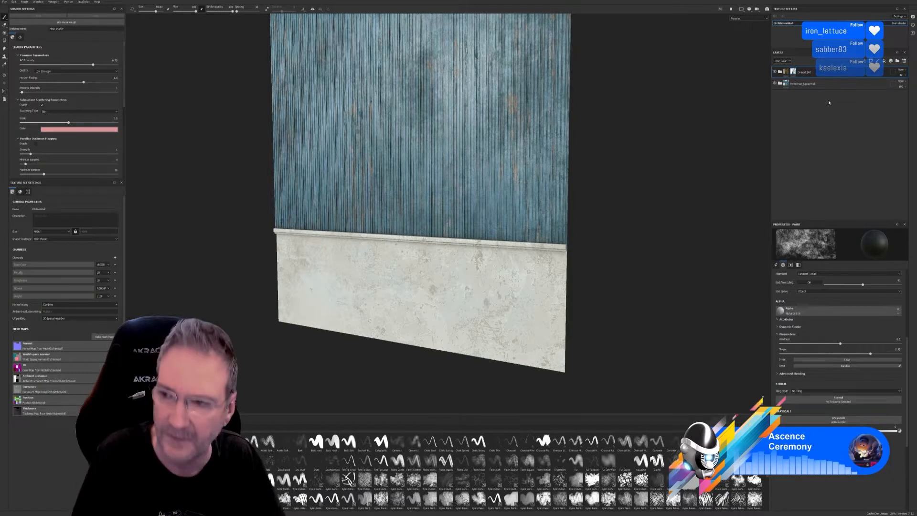
pyautogui.click(4, 1)
pyautogui.click(17, 50)
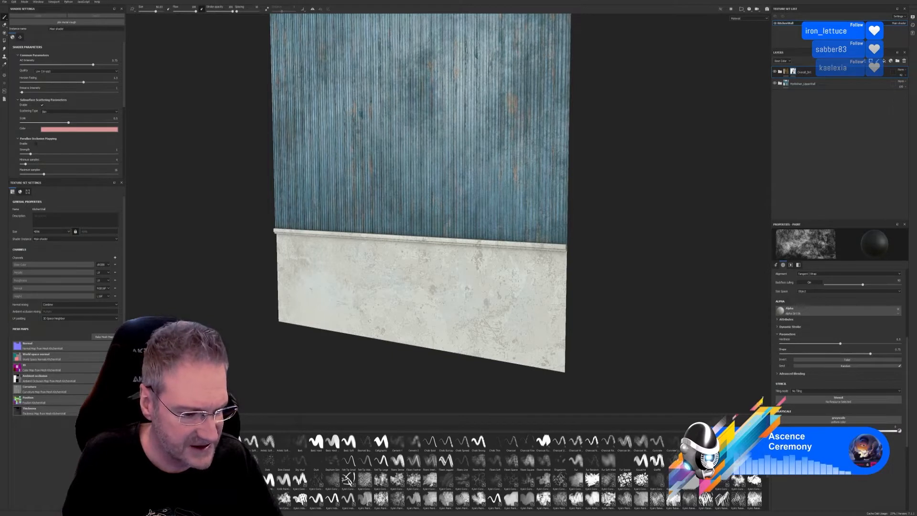
# Step: Show the materials in the asset library and look through the first ones, down to the Bianco Antico granites, for a tile material
pyautogui.click(138, 496)
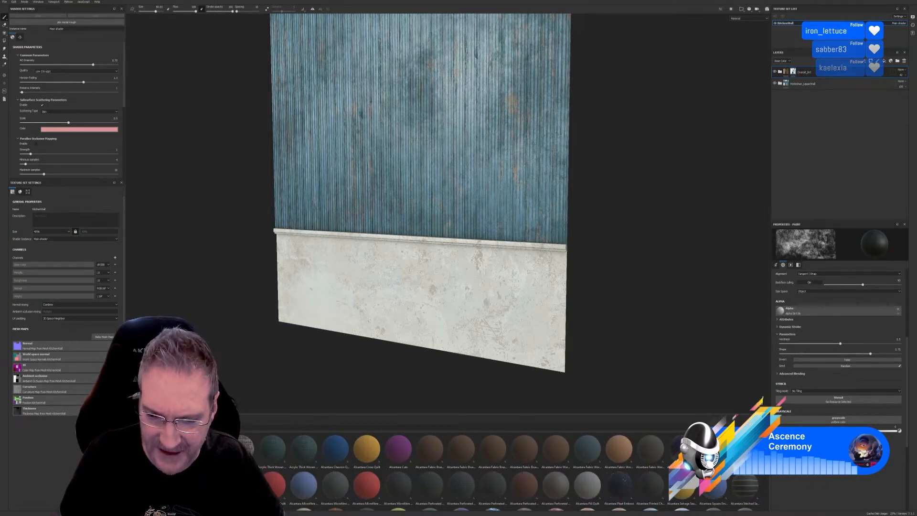
pyautogui.scroll(-1, 478, 468)
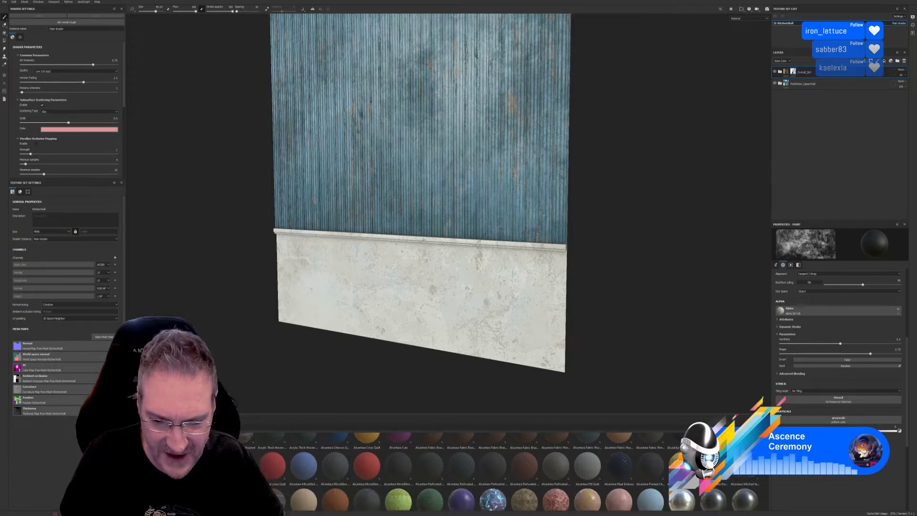
pyautogui.scroll(-1, 478, 469)
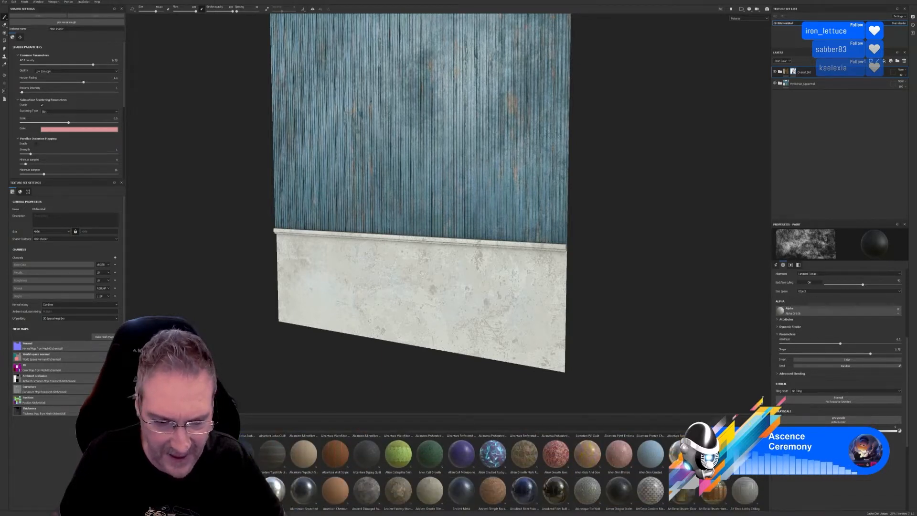
pyautogui.scroll(-2, 493, 478)
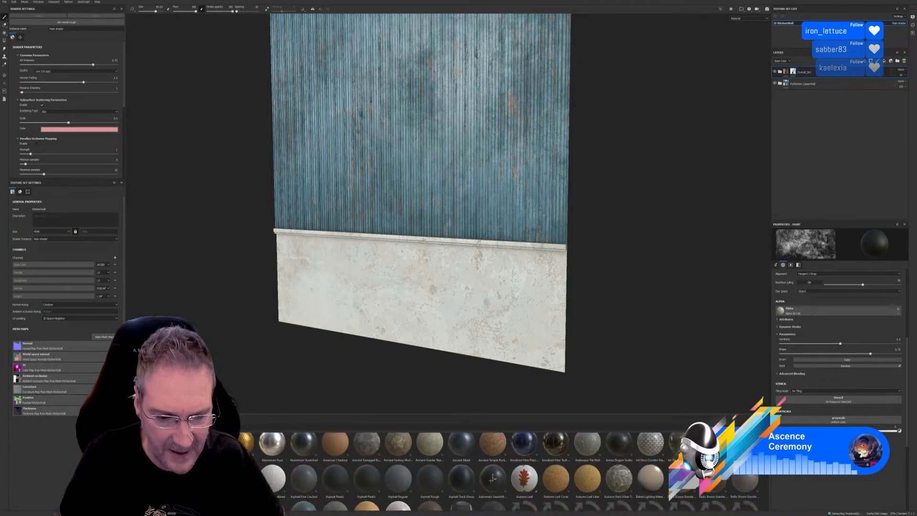
pyautogui.scroll(-1, 493, 478)
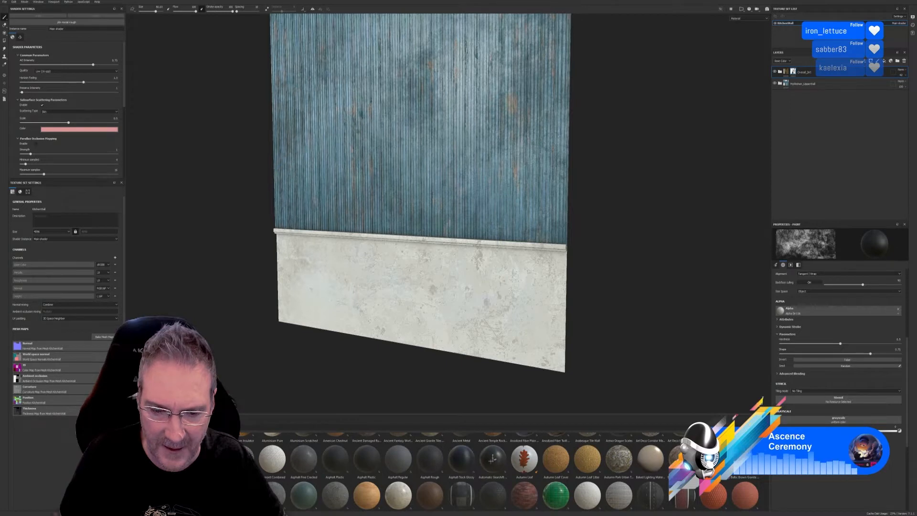
pyautogui.scroll(-2, 493, 459)
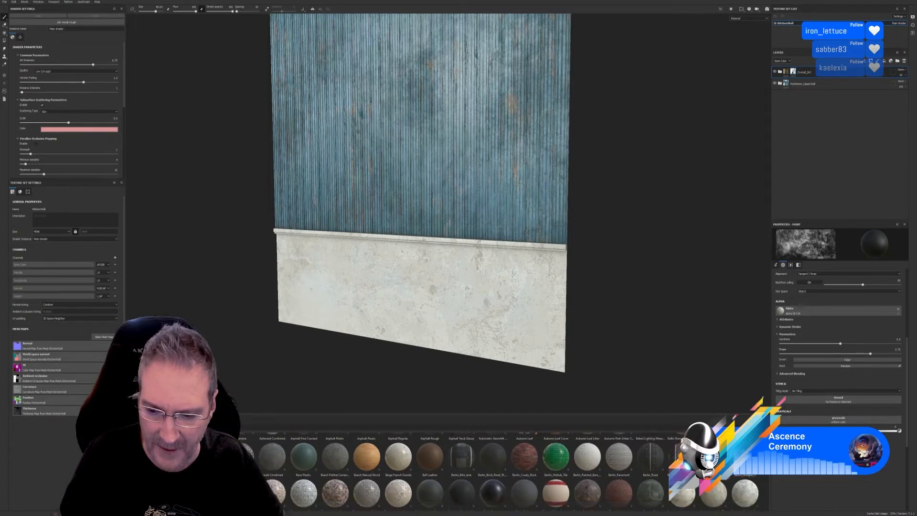
pyautogui.scroll(-2, 493, 472)
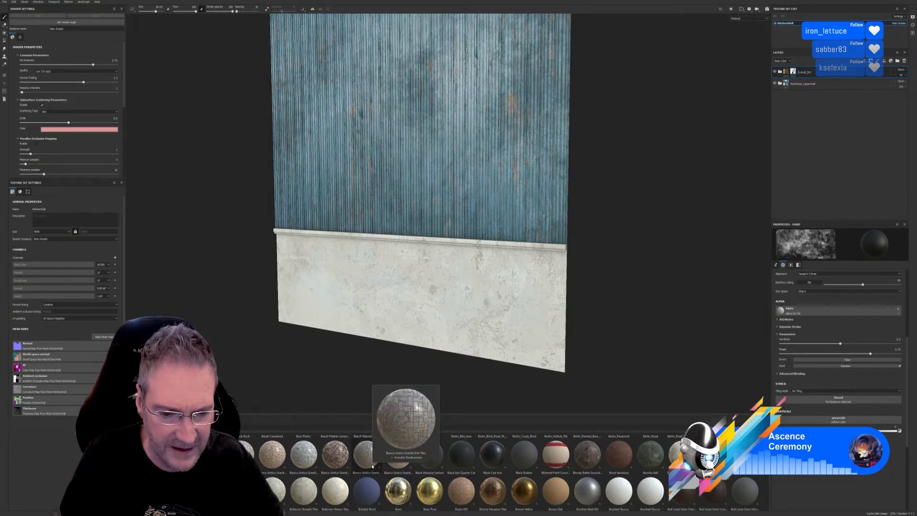
pyautogui.moveTo(398, 464)
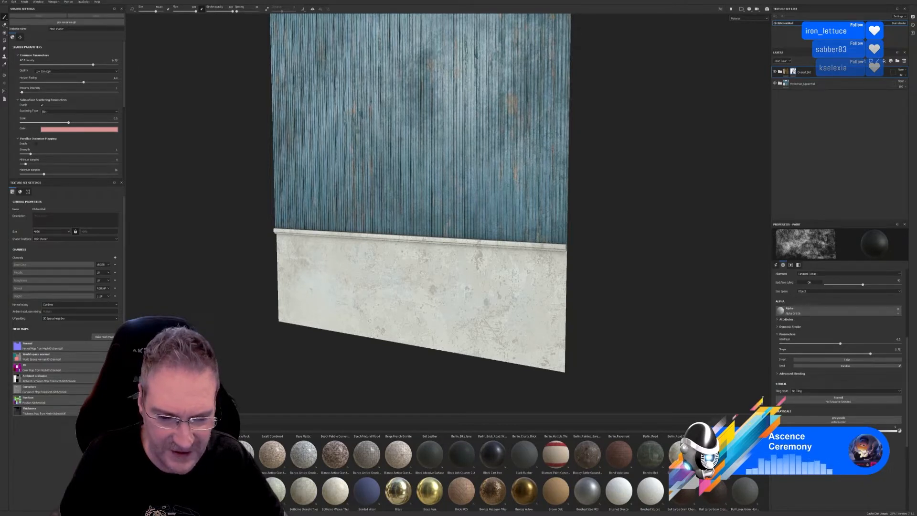
pyautogui.scroll(2, 492, 449)
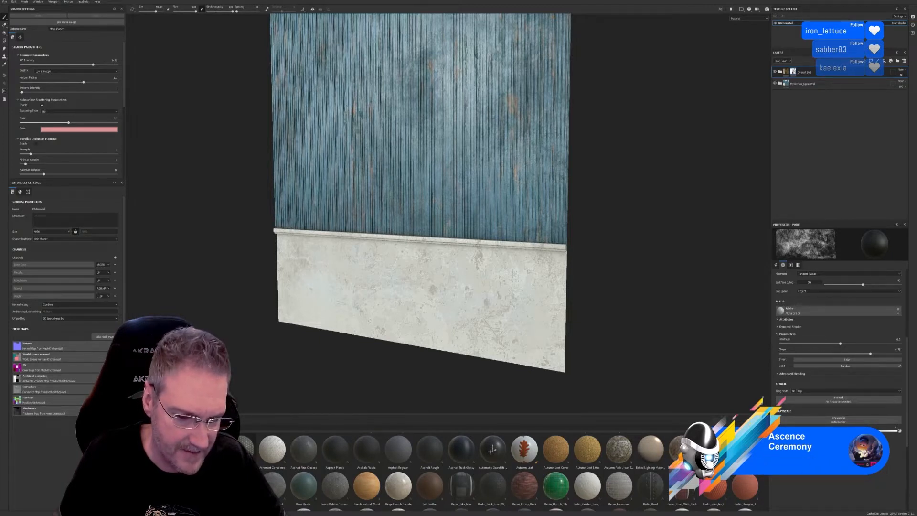
pyautogui.moveTo(246, 449)
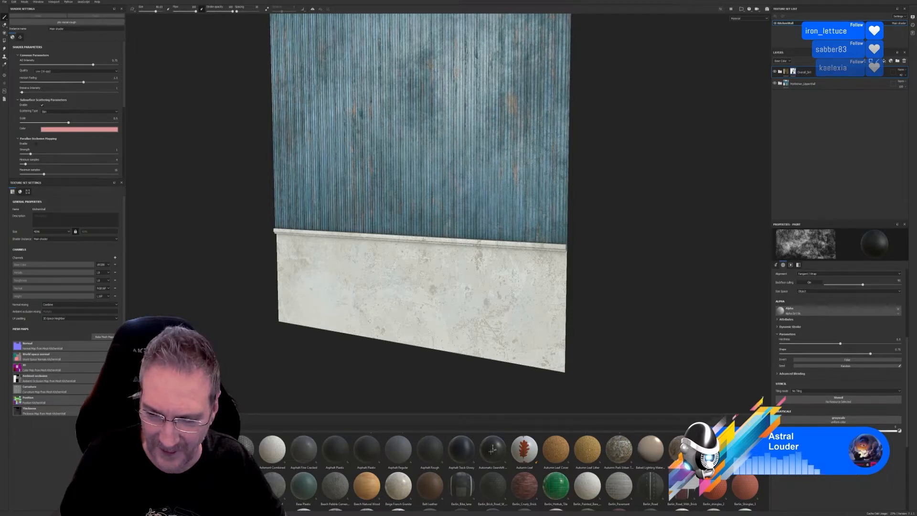
# Step: Look through the material library again, from the Alcantara fabrics down to the ceramic and chromatic window materials, for a wall tile
pyautogui.scroll(5, 493, 449)
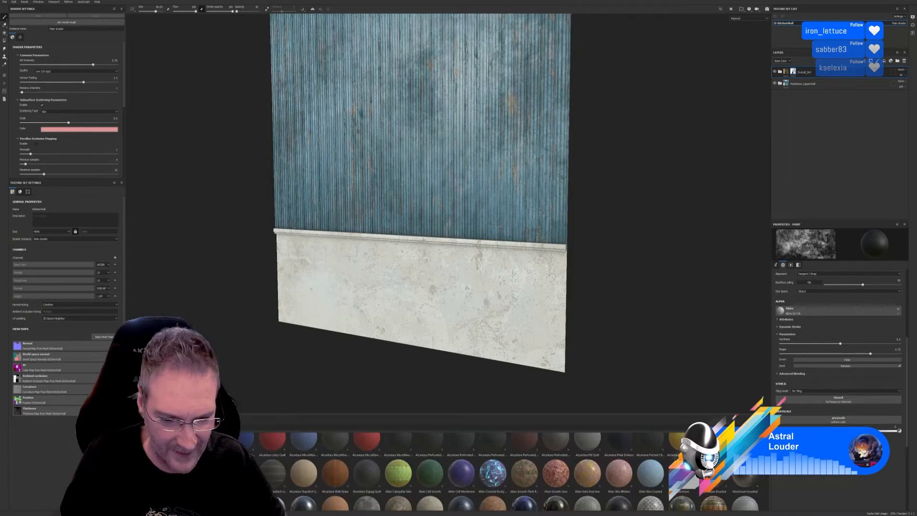
pyautogui.scroll(-2, 492, 468)
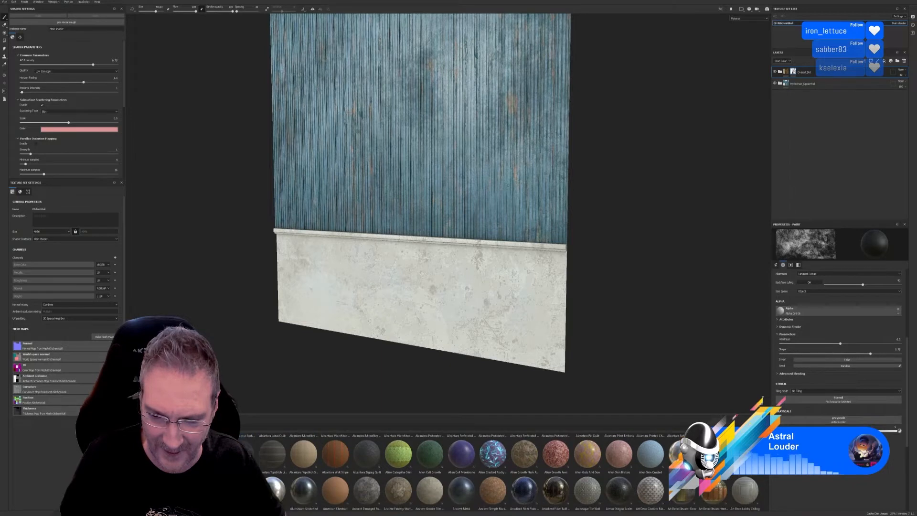
pyautogui.scroll(-1, 493, 478)
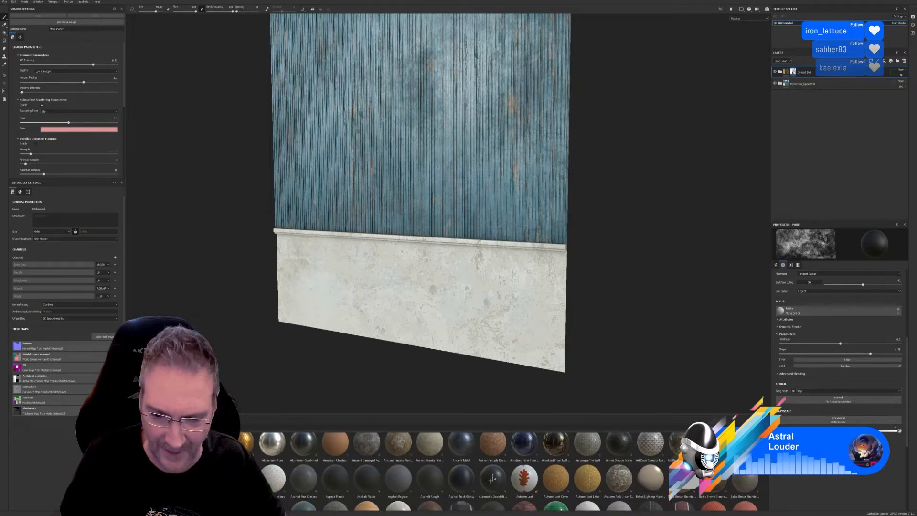
pyautogui.scroll(-1, 492, 477)
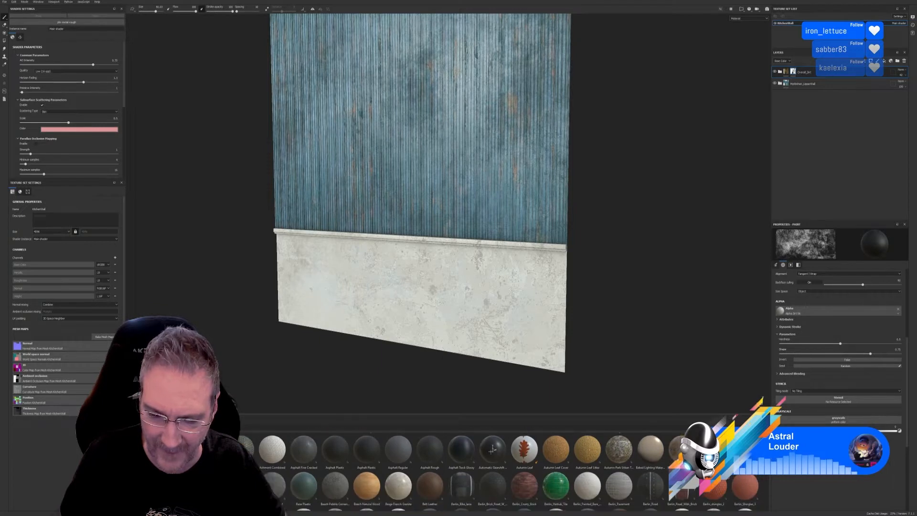
pyautogui.scroll(-1, 493, 449)
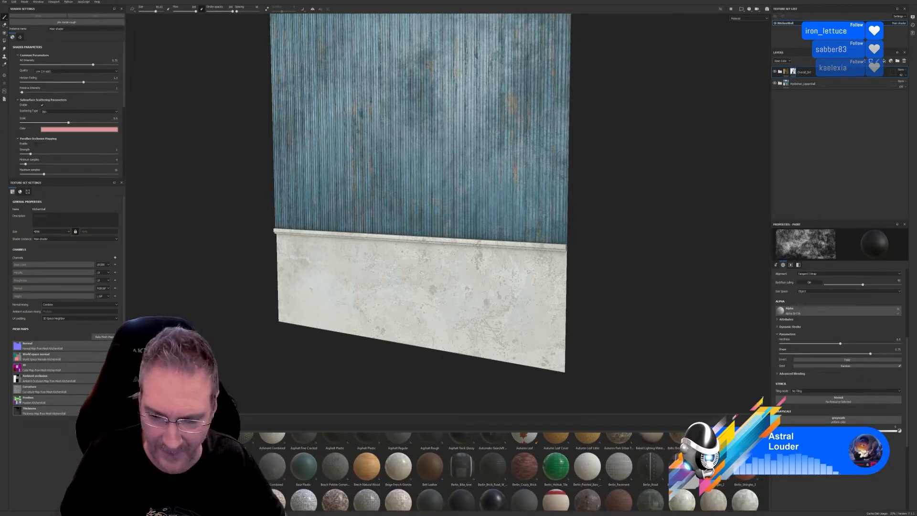
pyautogui.scroll(-1, 493, 468)
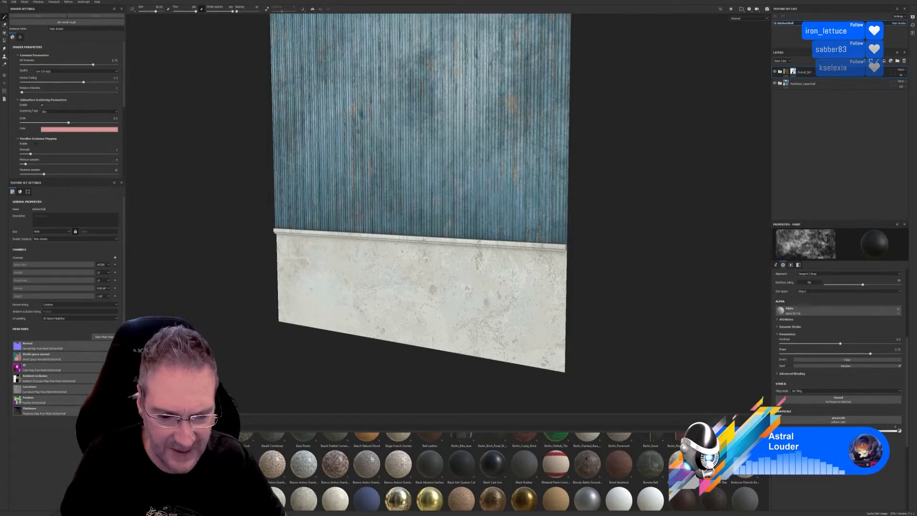
pyautogui.scroll(-1, 493, 468)
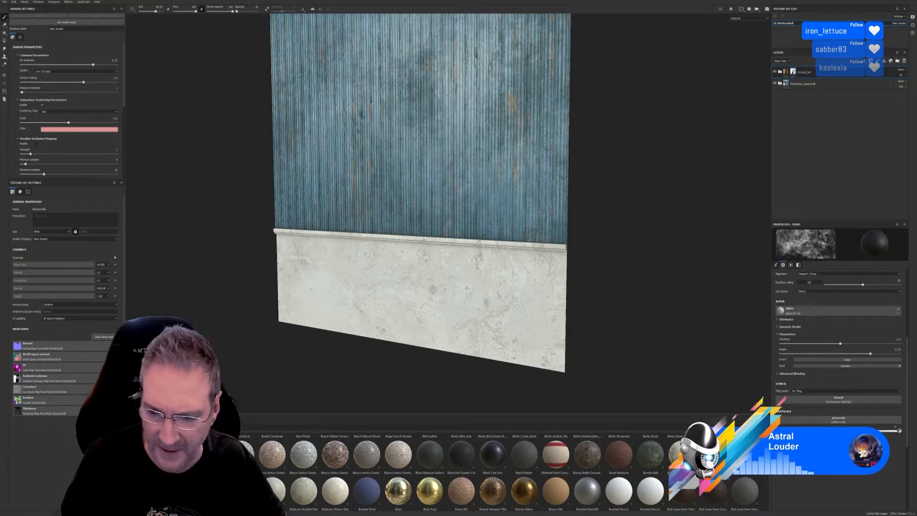
pyautogui.scroll(3, 492, 468)
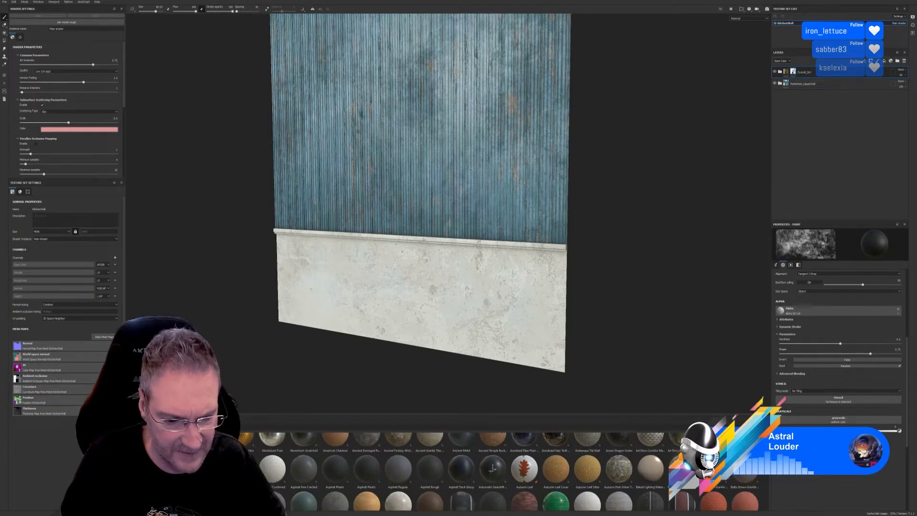
pyautogui.scroll(-1, 492, 469)
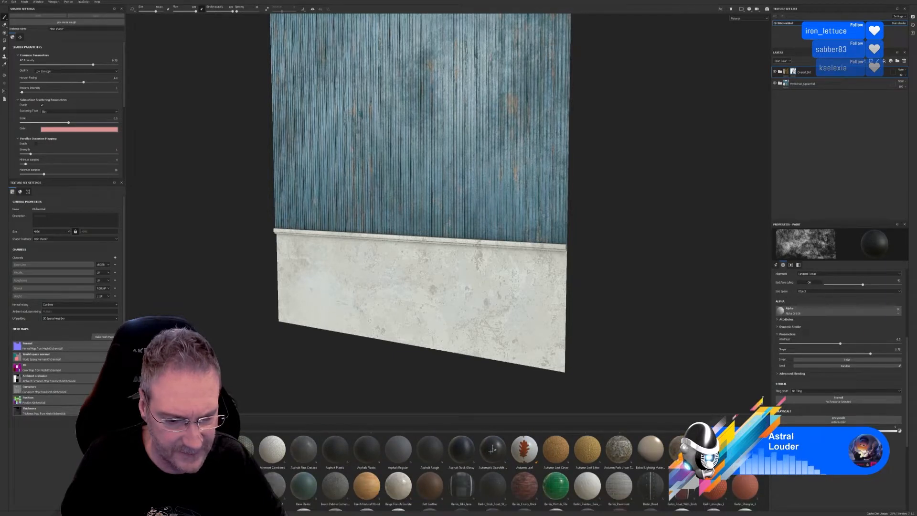
pyautogui.scroll(-5, 492, 449)
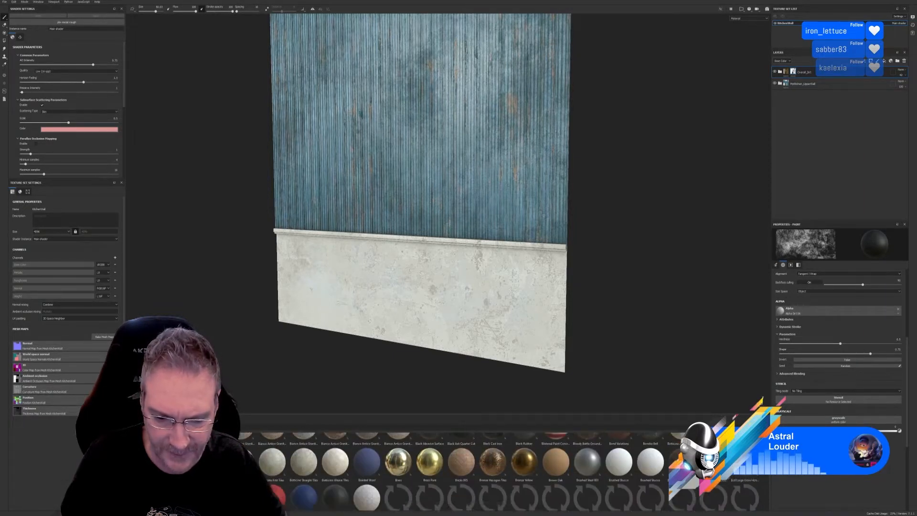
pyautogui.scroll(-1, 492, 468)
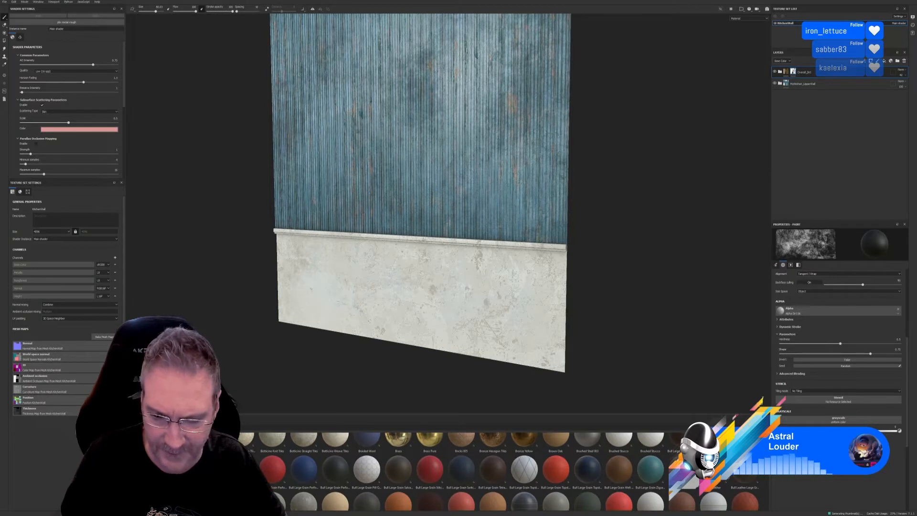
pyautogui.scroll(-2, 492, 468)
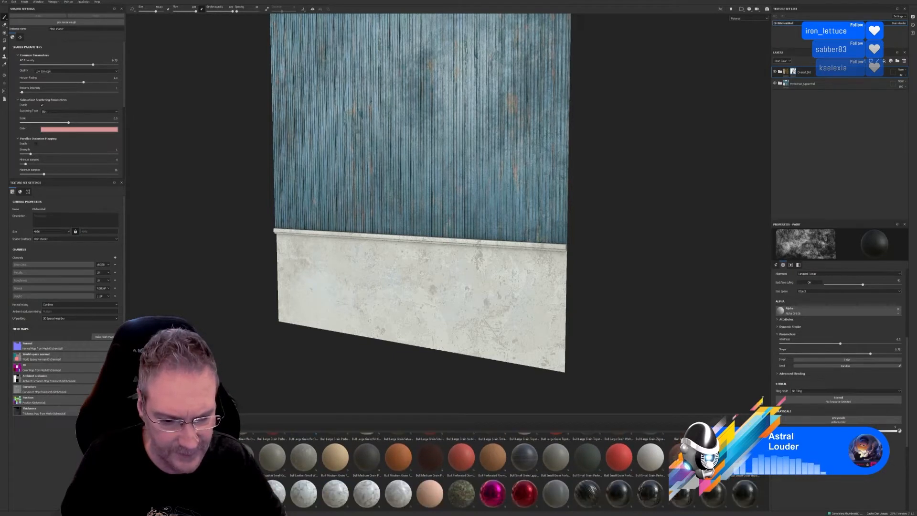
pyautogui.scroll(-2, 492, 468)
pyautogui.scroll(-1, 492, 468)
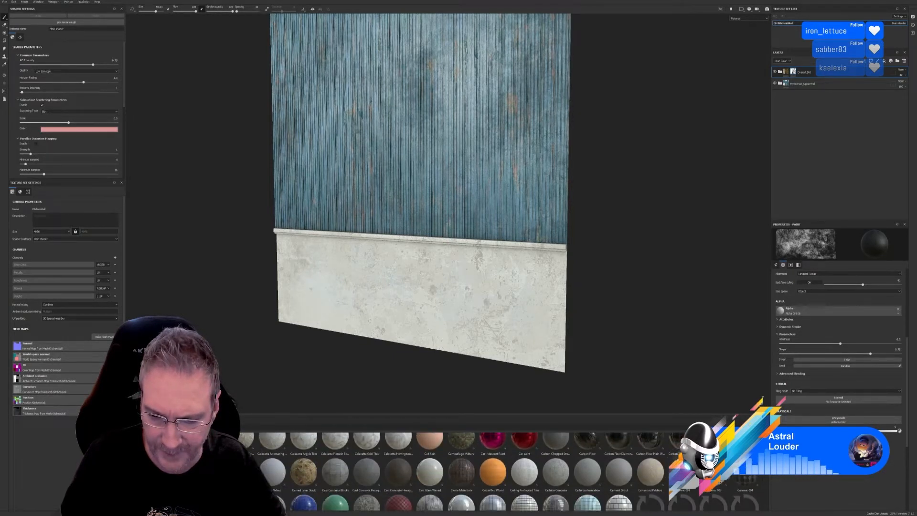
pyautogui.scroll(-1, 492, 468)
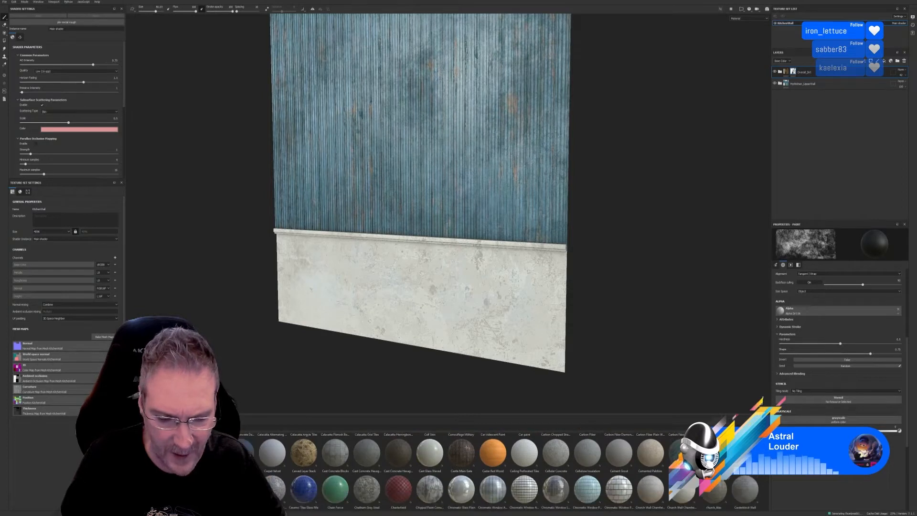
# Step: Apply the Ceramic Enamel Tiles material to the wall as a new fill layer above the Overall_Dirt folder
pyautogui.scroll(1, 492, 468)
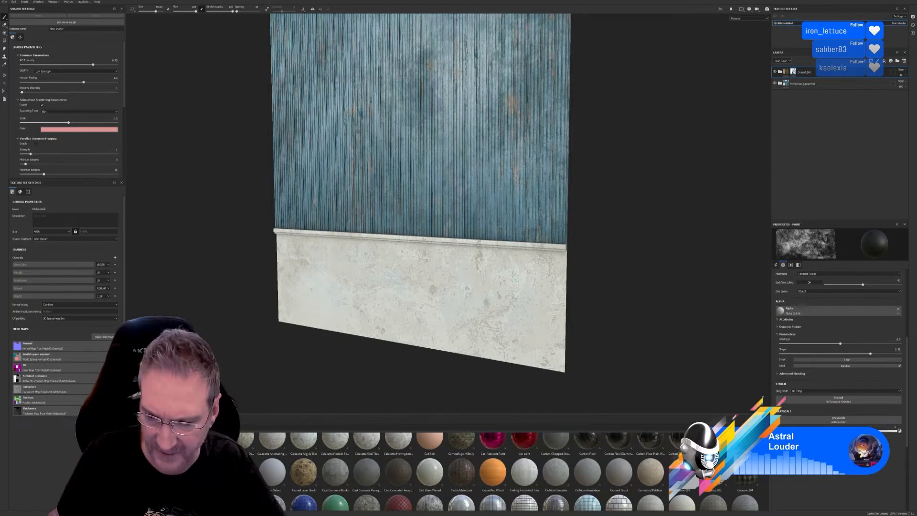
pyautogui.scroll(8, 508, 471)
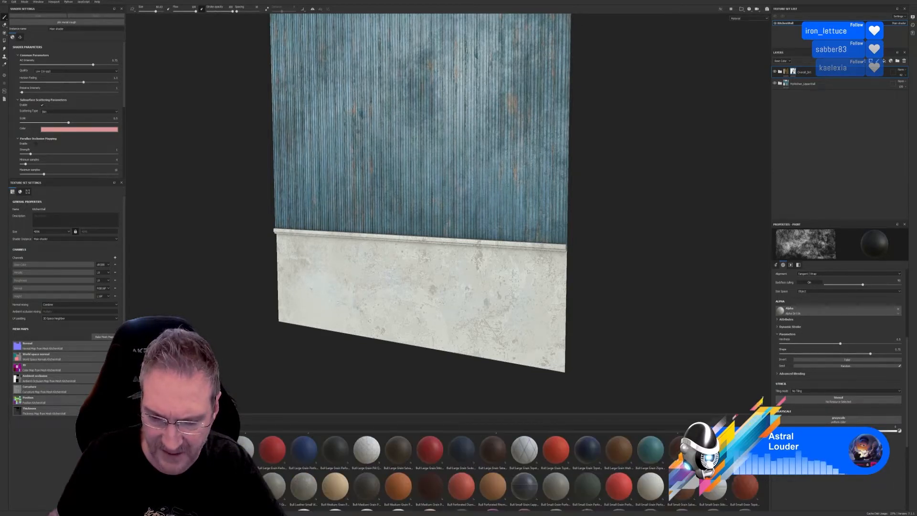
pyautogui.scroll(-8, 508, 471)
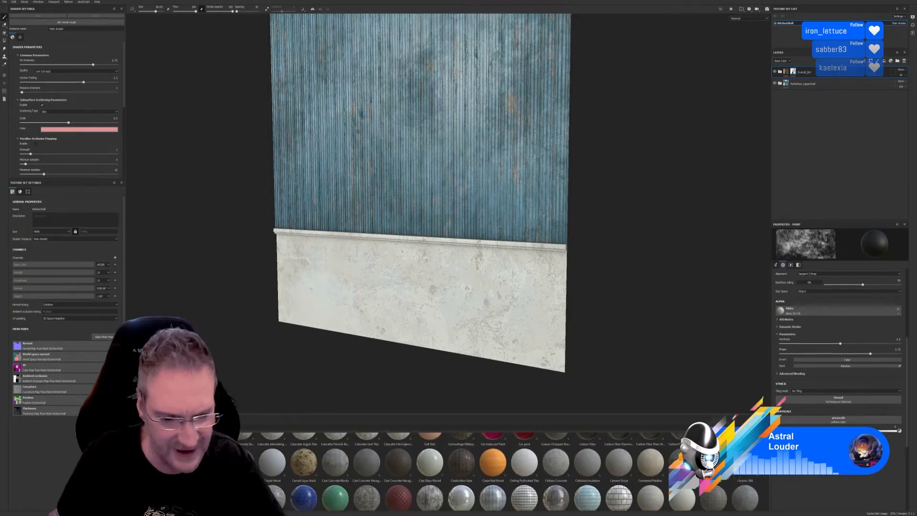
pyautogui.moveTo(769, 449); pyautogui.dragTo(769, 448)
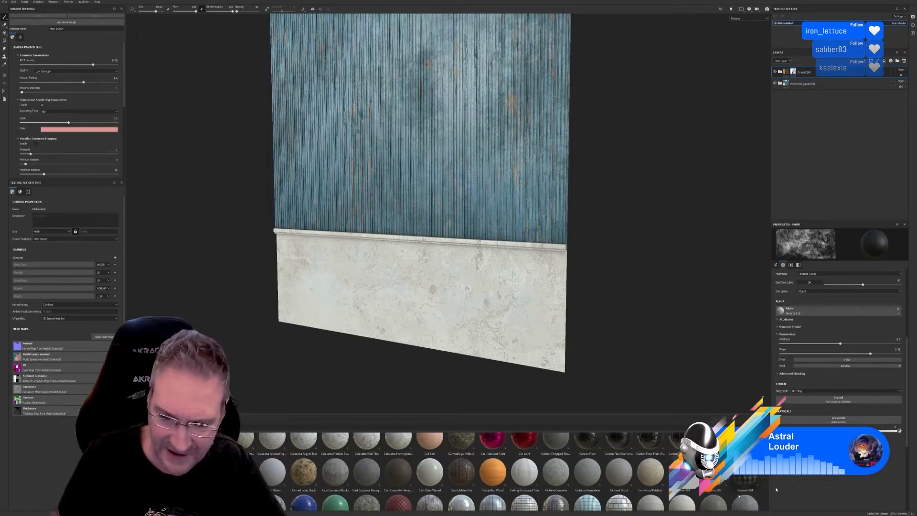
pyautogui.scroll(-3, 777, 490)
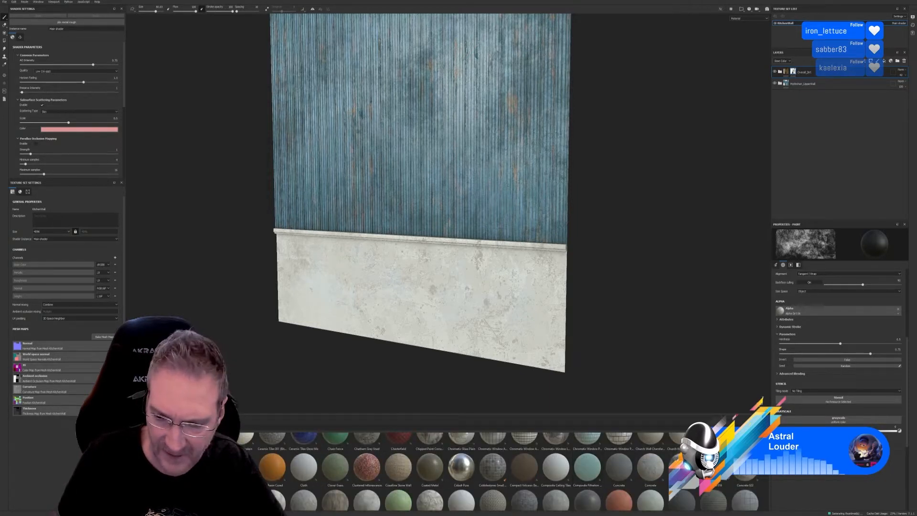
pyautogui.scroll(5, 508, 471)
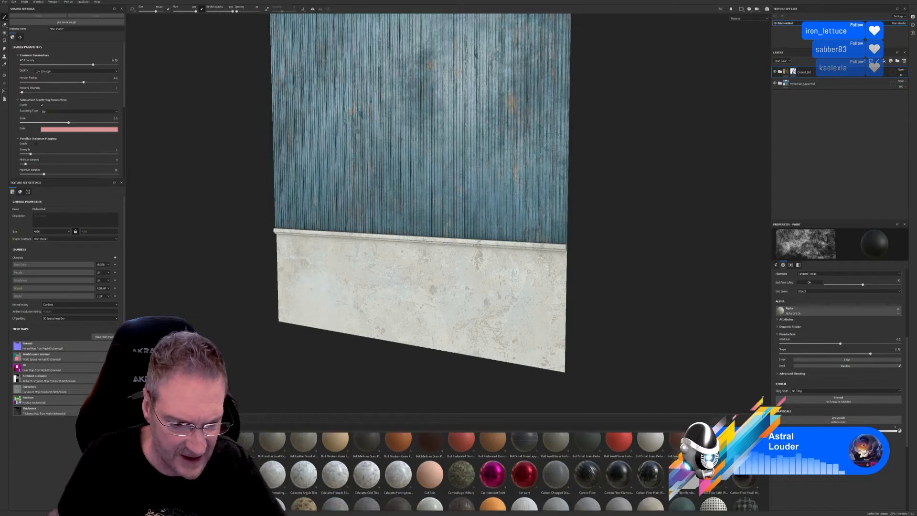
pyautogui.scroll(3, 508, 472)
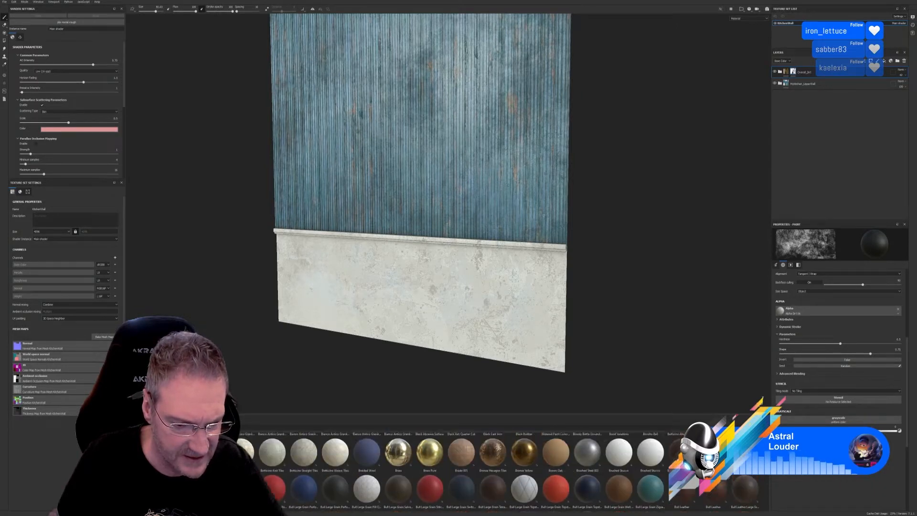
pyautogui.scroll(-5, 399, 476)
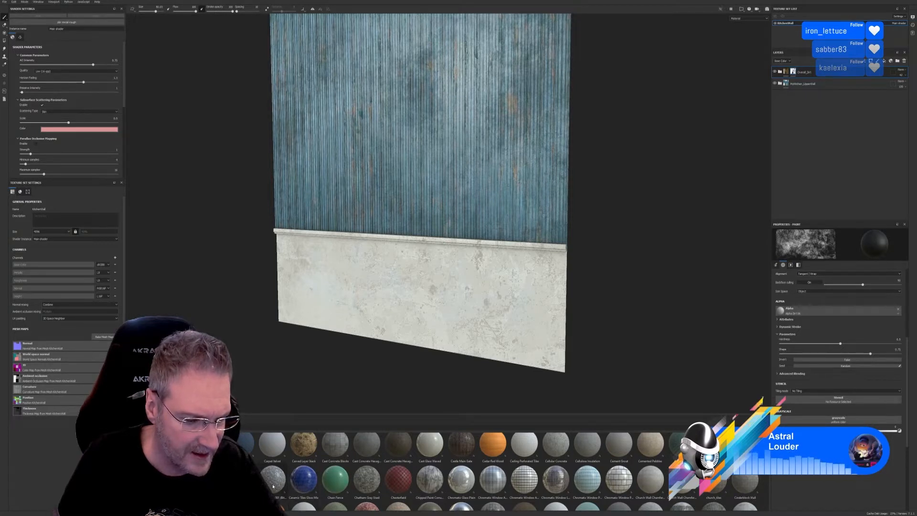
pyautogui.moveTo(273, 486)
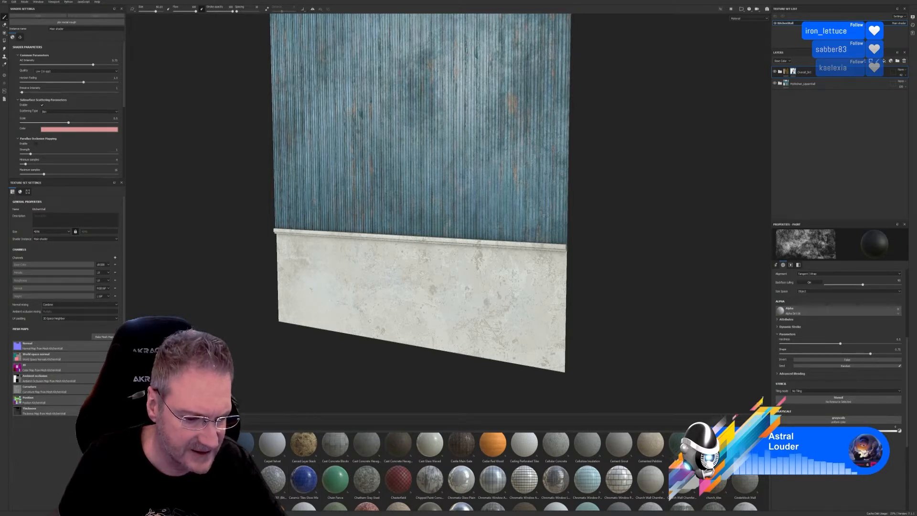
pyautogui.moveTo(222, 482)
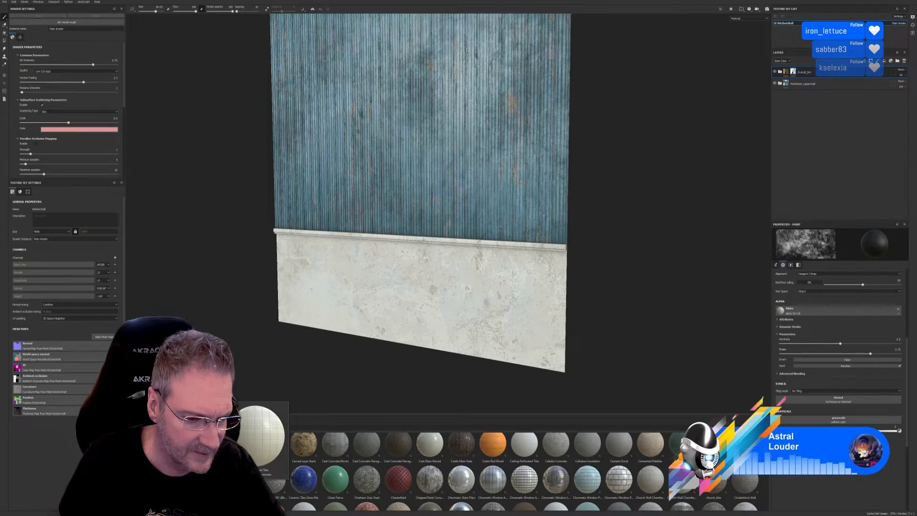
pyautogui.moveTo(271, 466); pyautogui.dragTo(524, 325)
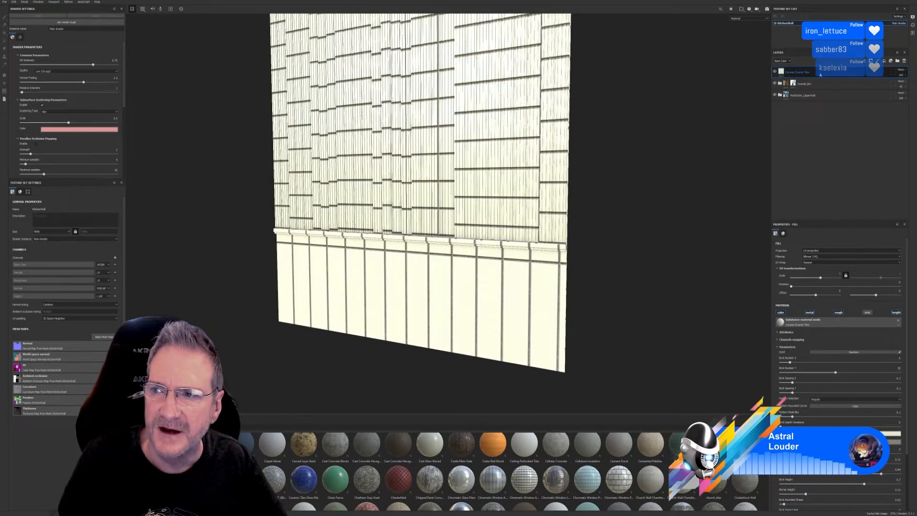
# Step: Mask the Ceramic Enamel Tiles layer with a colour selection, picking the brown ID colour of the lower wall
pyautogui.rightClick(820, 72)
pyautogui.click(858, 94)
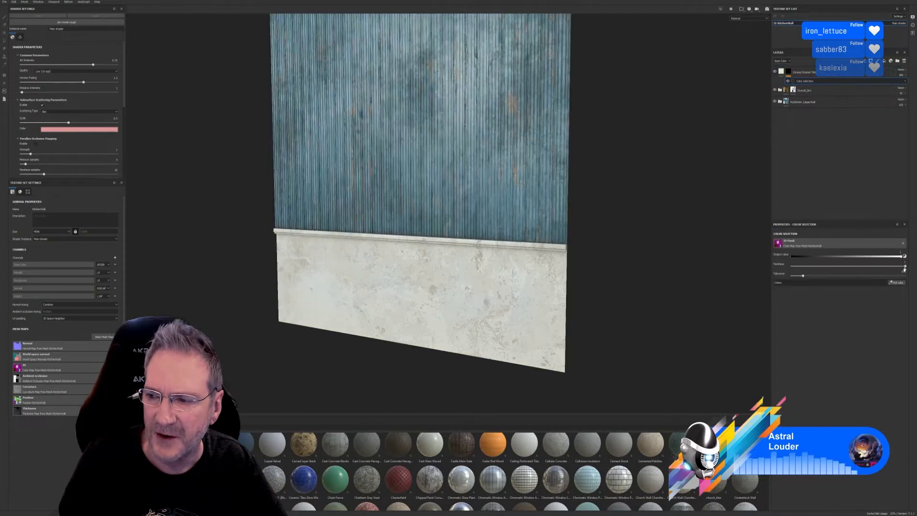
pyautogui.click(897, 282)
pyautogui.click(532, 290)
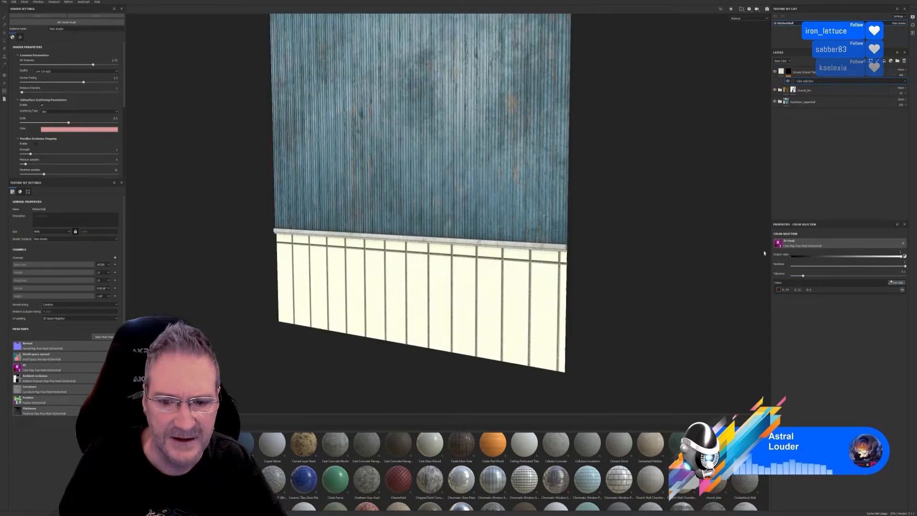
# Step: Increase the UV scale of the Ceramic Enamel Tiles fill, unlinking the two scale axes to make the lower wall's tiles smaller and squarer
pyautogui.click(783, 72)
pyautogui.moveTo(812, 278); pyautogui.dragTo(823, 278)
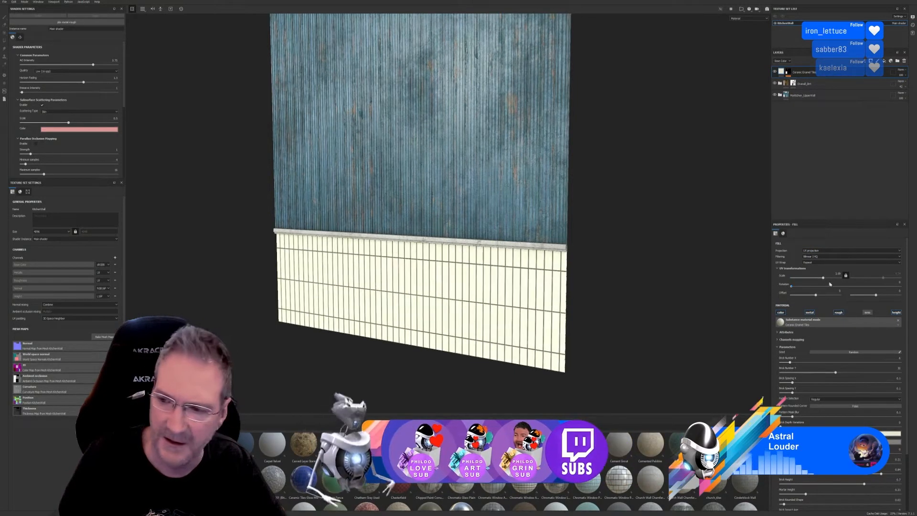
pyautogui.click(846, 275)
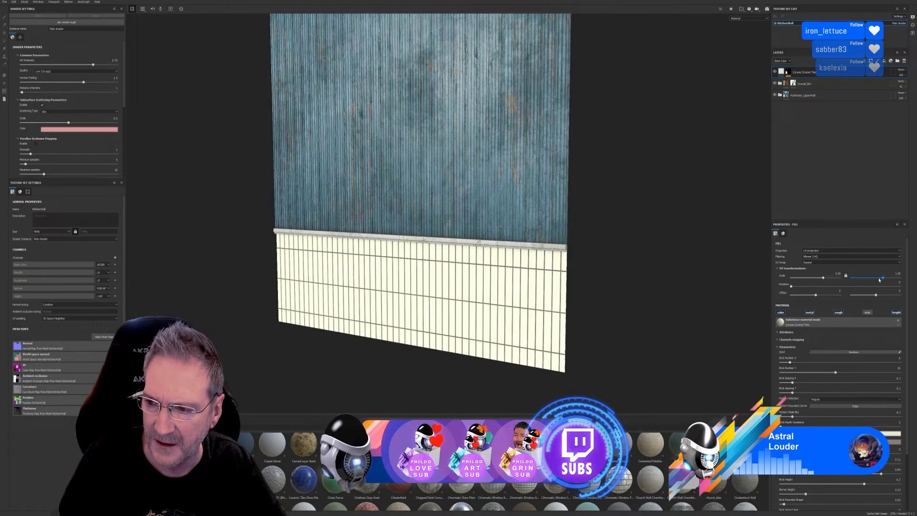
pyautogui.moveTo(883, 278); pyautogui.dragTo(882, 278)
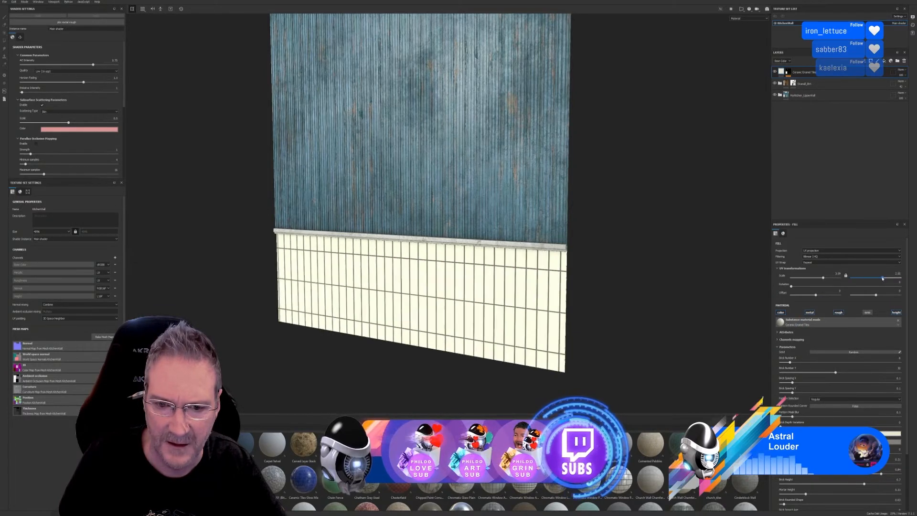
pyautogui.moveTo(825, 280); pyautogui.dragTo(828, 279)
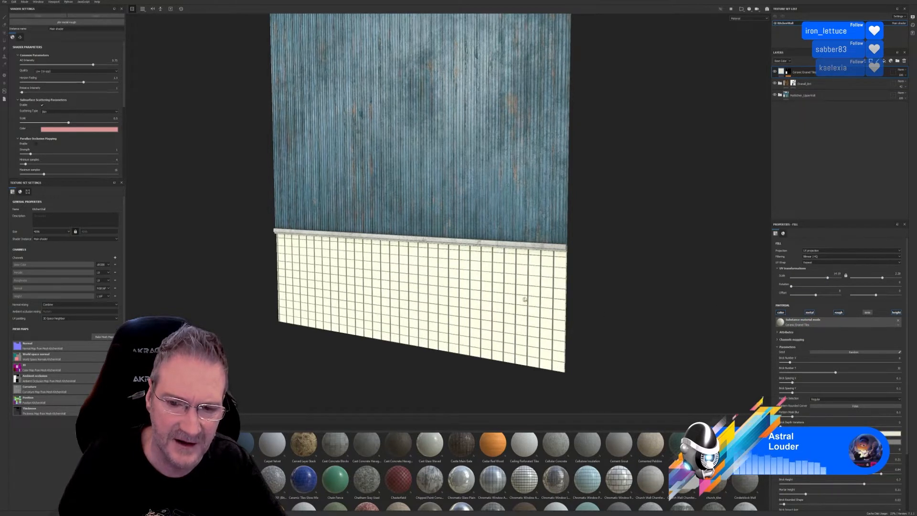
# Step: Hide the Ceramic Enamel Tiles layer and apply the blue ceramic tiles material to the wall as a new fill layer
pyautogui.click(775, 71)
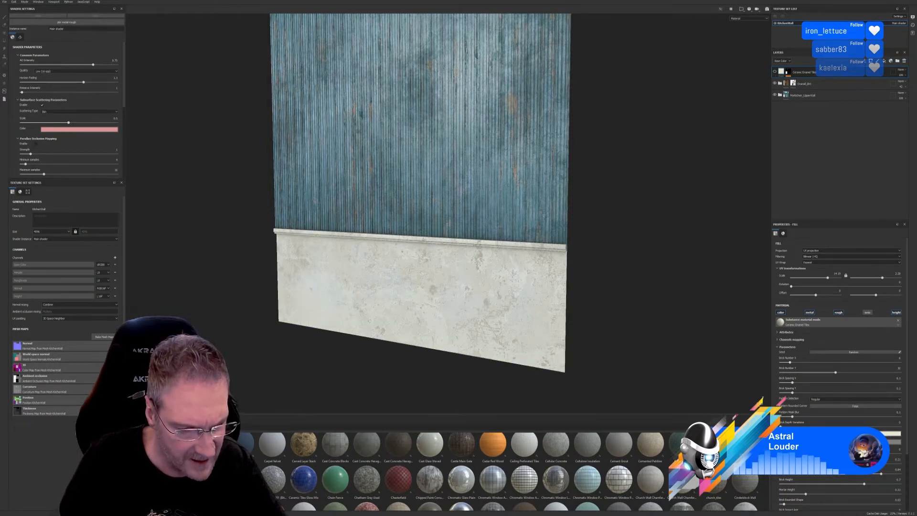
pyautogui.moveTo(236, 480)
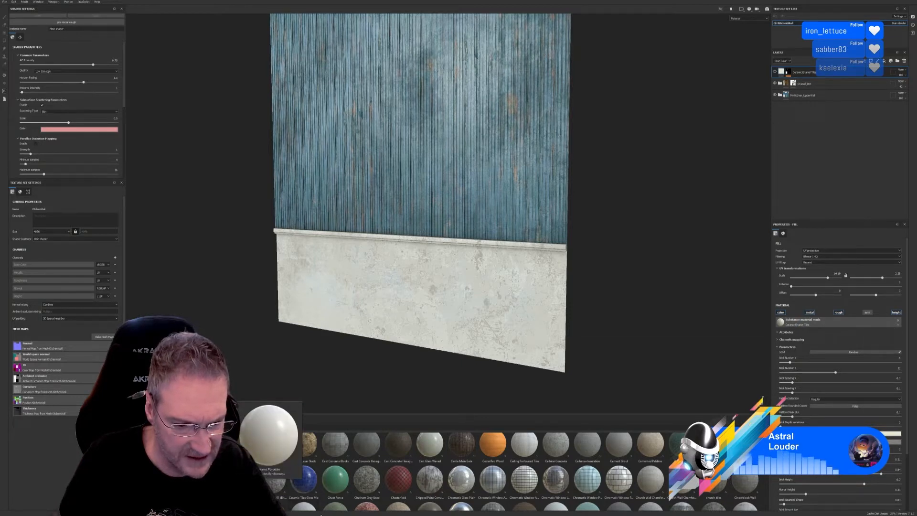
pyautogui.moveTo(307, 491)
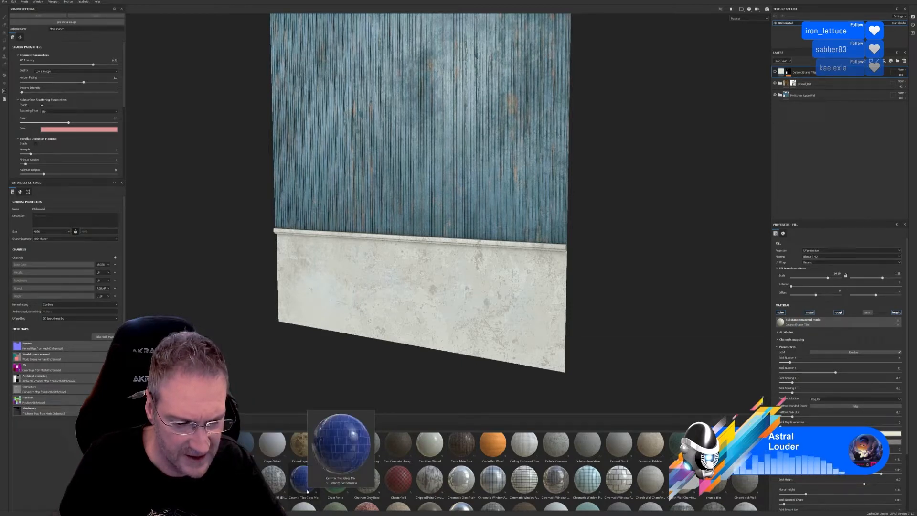
pyautogui.moveTo(305, 492); pyautogui.dragTo(469, 327)
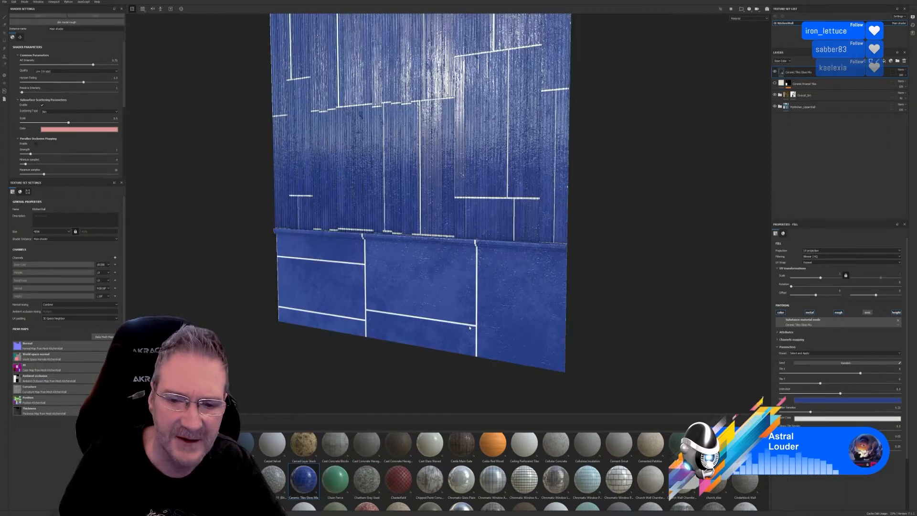
# Step: Mask the blue ceramic tiles layer with a colour selection, picking the brown ID colour of the lower wall
pyautogui.rightClick(815, 72)
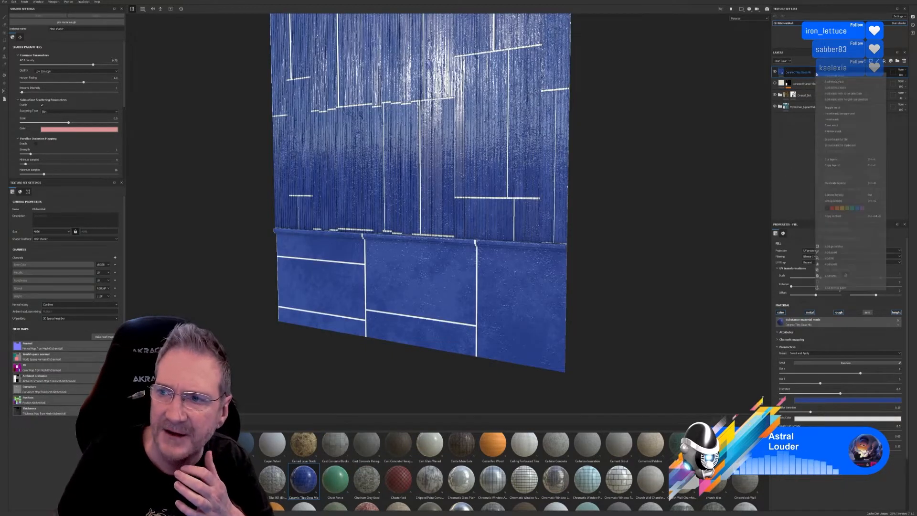
pyautogui.click(841, 94)
pyautogui.click(896, 282)
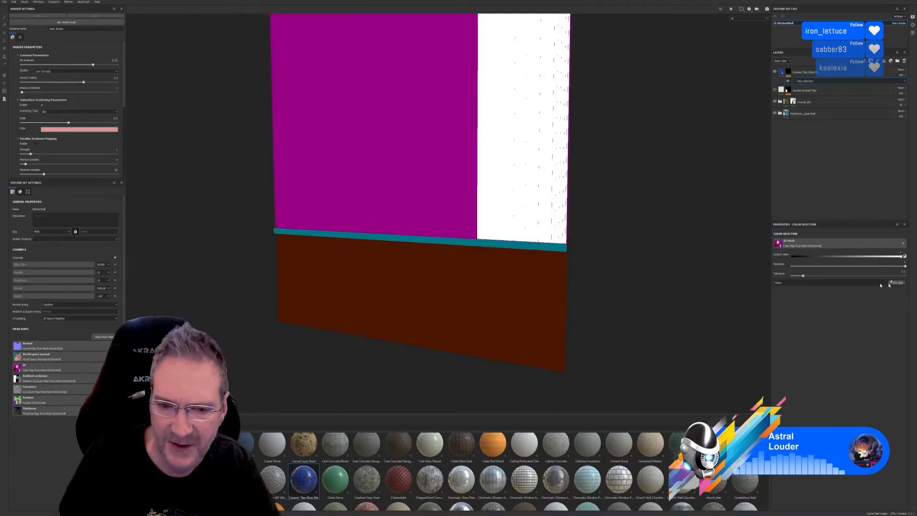
pyautogui.click(506, 297)
# Step: Increase the linked UV scale of the blue ceramic tiles fill to get small tiles on the lower wall
pyautogui.click(803, 73)
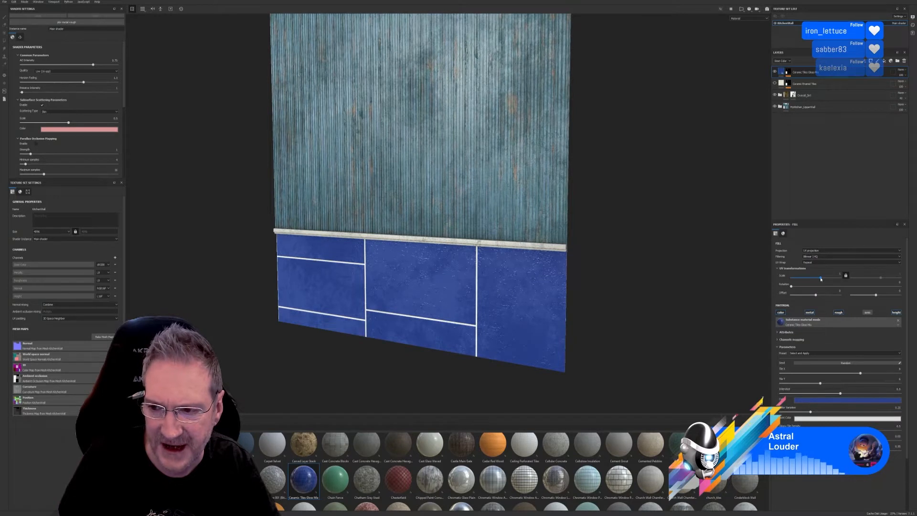
pyautogui.moveTo(821, 279); pyautogui.dragTo(823, 279)
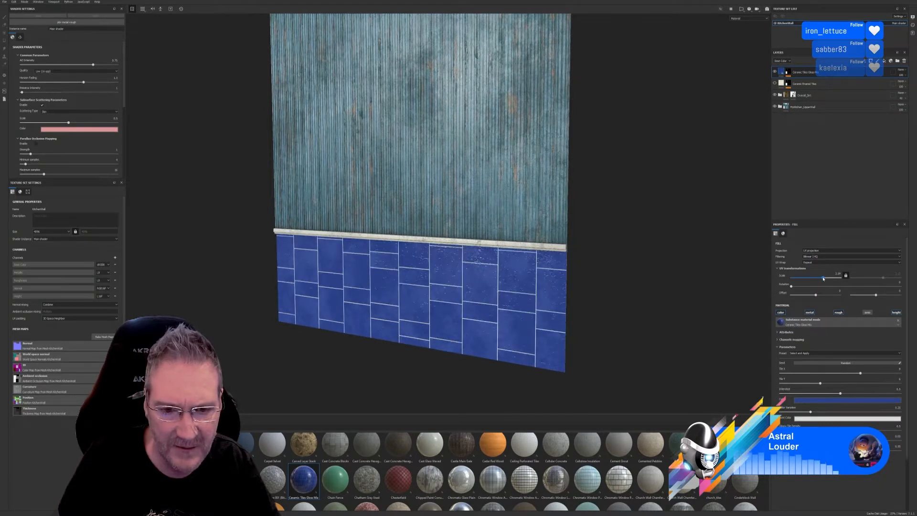
pyautogui.moveTo(824, 278); pyautogui.dragTo(826, 279)
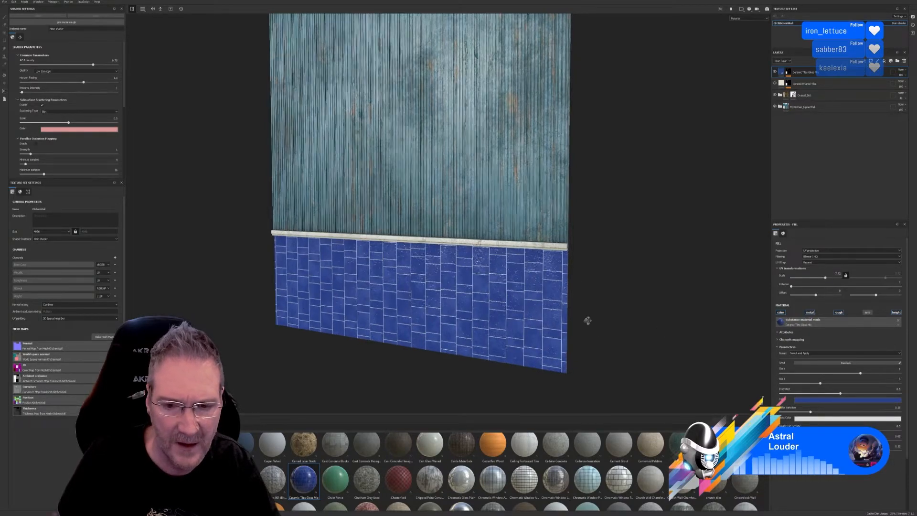
# Step: Try a UV rotation of 90 on the blue ceramic tiles fill and return it to 0 for comparison
pyautogui.keyDown('alt'); pyautogui.moveTo(588, 320); pyautogui.dragTo(653, 322); pyautogui.keyUp('alt')
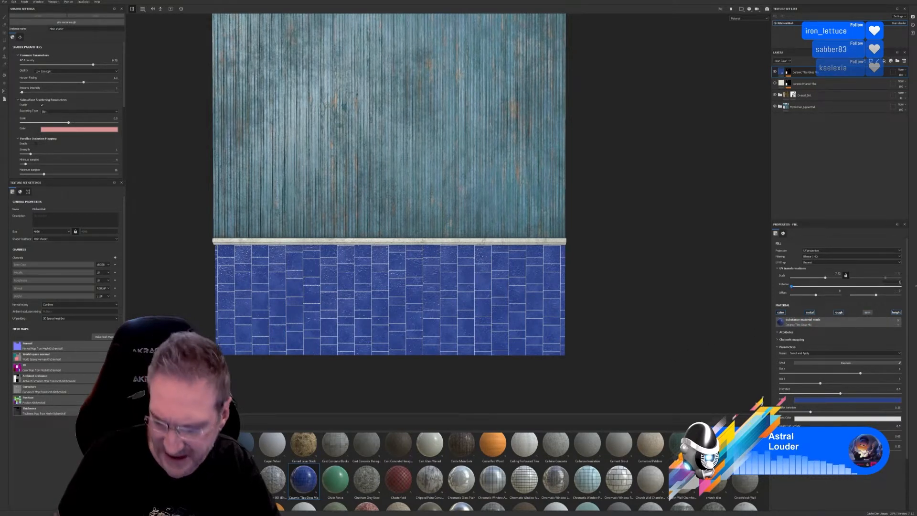
pyautogui.write('90')
pyautogui.press('Return')
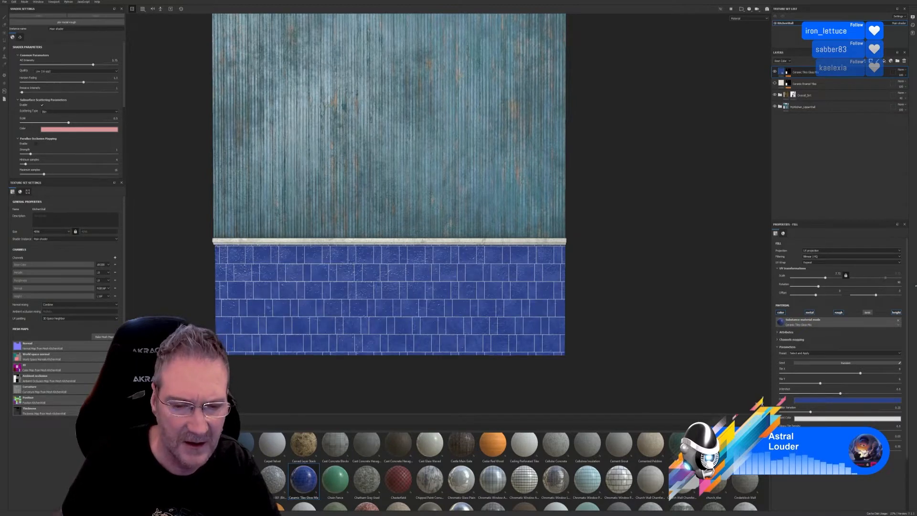
pyautogui.keyDown('alt'); pyautogui.moveTo(574, 237); pyautogui.dragTo(614, 265); pyautogui.keyUp('alt')
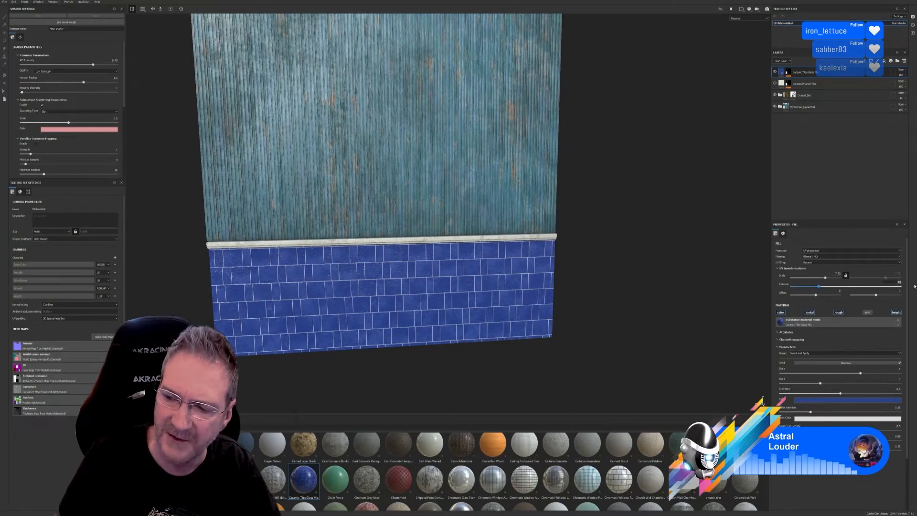
pyautogui.write('0')
pyautogui.press('Return')
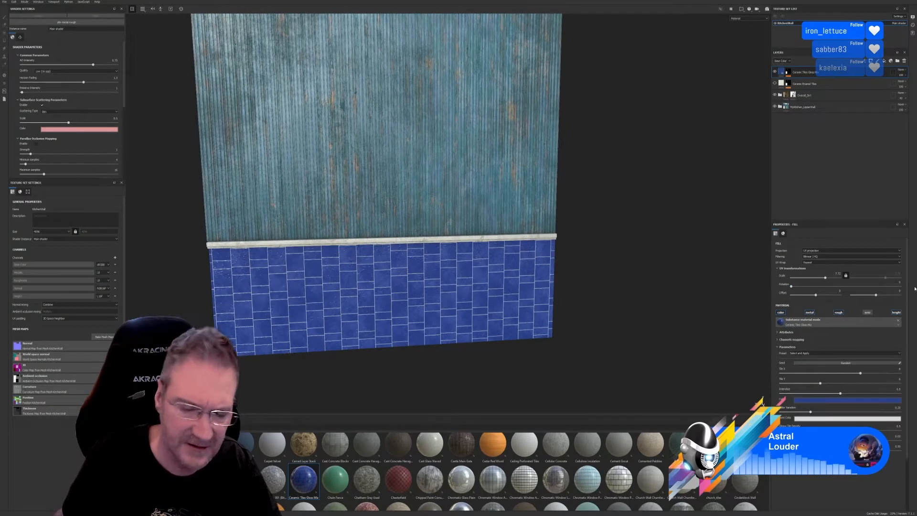
# Step: Set the UV rotation of the blue ceramic tiles fill to 90 so the tile rows run horizontally
pyautogui.keyDown('alt'); pyautogui.moveTo(598, 334); pyautogui.dragTo(574, 323); pyautogui.keyUp('alt')
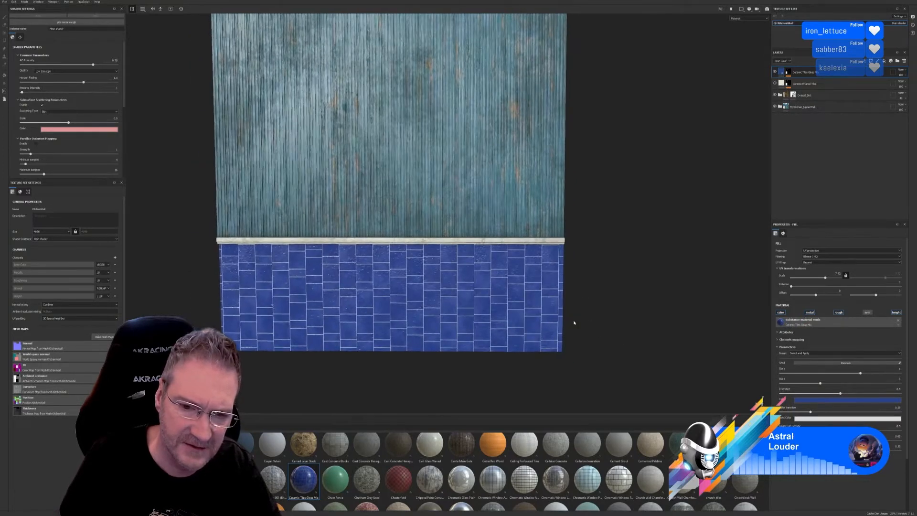
pyautogui.click(898, 283)
pyautogui.write('90')
pyautogui.press('Return')
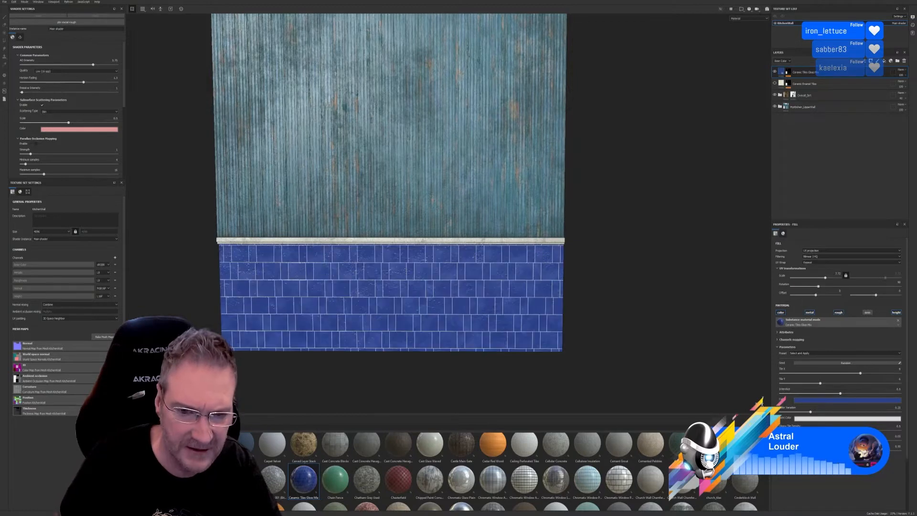
# Step: Fine-tune the UV scale and first offset value of the blue ceramic tiles fill to fit whole tile rows on the lower wall
pyautogui.moveTo(576, 308)
pyautogui.keyDown('alt'); pyautogui.mouseDown()
pyautogui.moveTo(548, 299)
pyautogui.moveTo(571, 301)
pyautogui.mouseUp(); pyautogui.keyUp('alt')
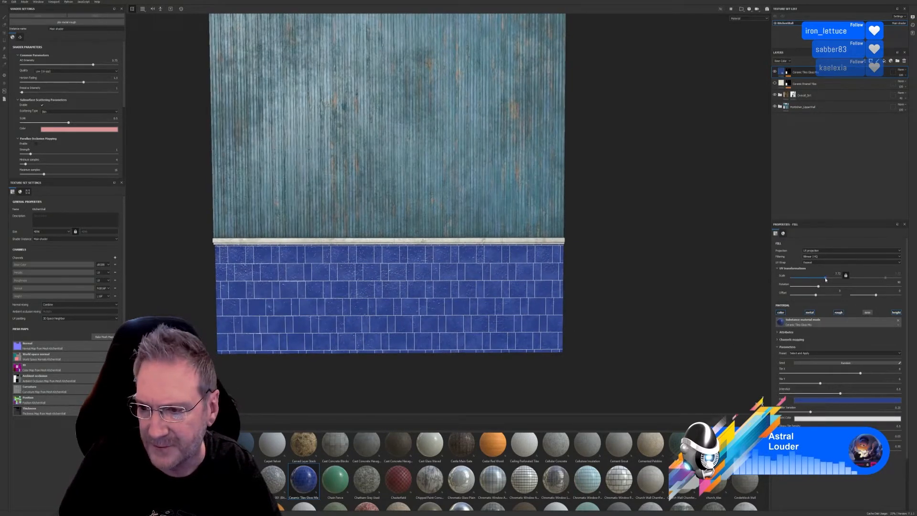
pyautogui.moveTo(827, 278); pyautogui.dragTo(825, 281)
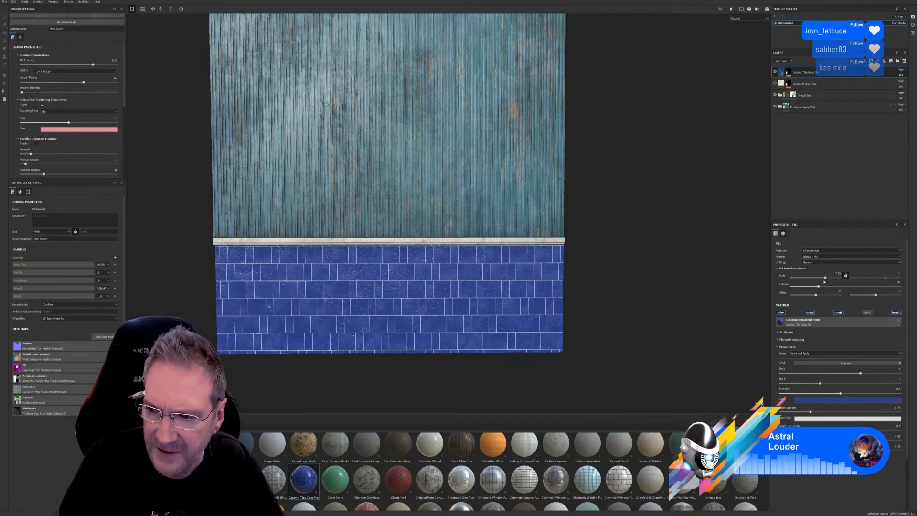
pyautogui.moveTo(825, 280); pyautogui.dragTo(825, 282)
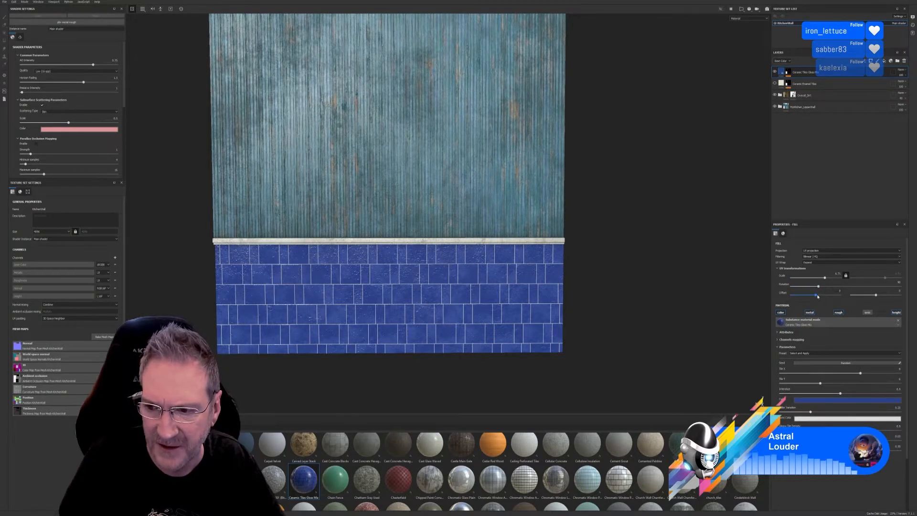
pyautogui.moveTo(817, 296); pyautogui.dragTo(821, 297)
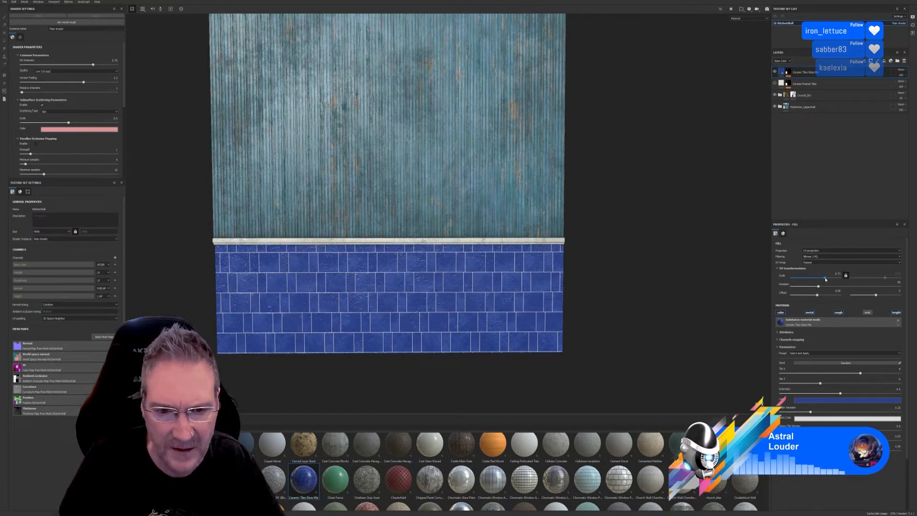
pyautogui.moveTo(825, 279); pyautogui.dragTo(825, 282)
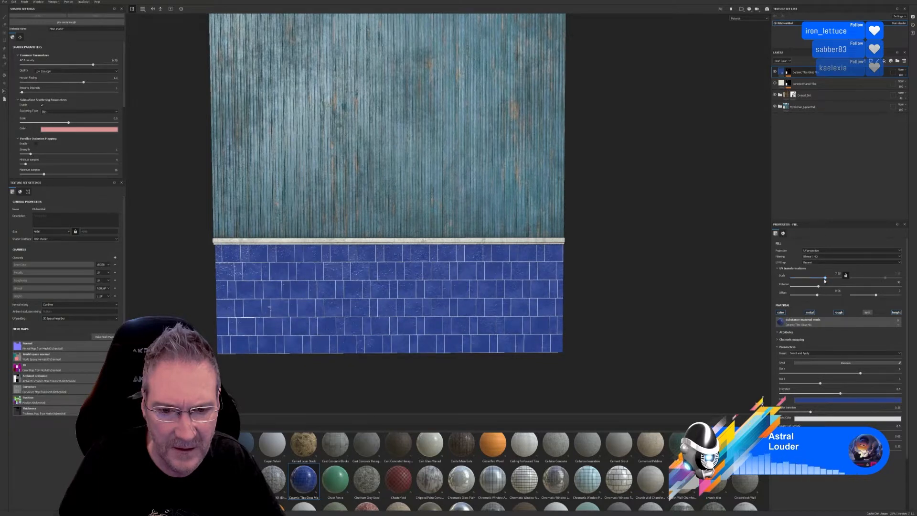
# Step: Recolour the ceramic tiles fill on the lower wall from saturated blue to a softer, desaturated steel blue
pyautogui.keyDown('alt'); pyautogui.moveTo(592, 313); pyautogui.dragTo(552, 294); pyautogui.keyUp('alt')
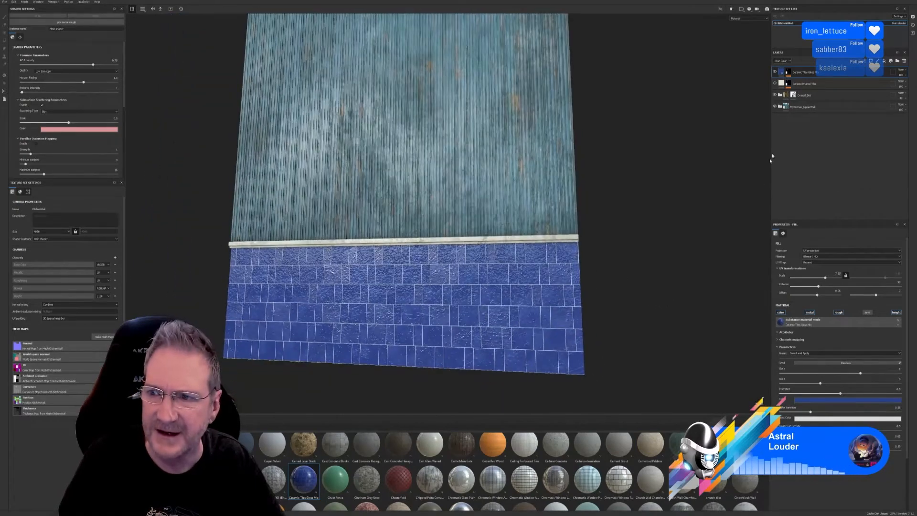
pyautogui.keyDown('alt'); pyautogui.moveTo(625, 287); pyautogui.dragTo(639, 319); pyautogui.keyUp('alt')
pyautogui.scroll(-2, 615, 314)
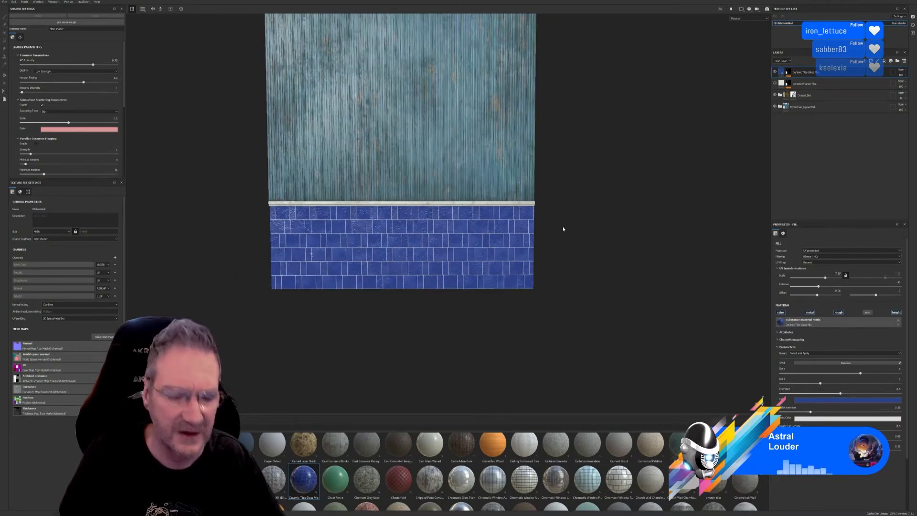
pyautogui.keyDown('alt'); pyautogui.moveTo(571, 199); pyautogui.dragTo(591, 278, button='middle'); pyautogui.keyUp('alt')
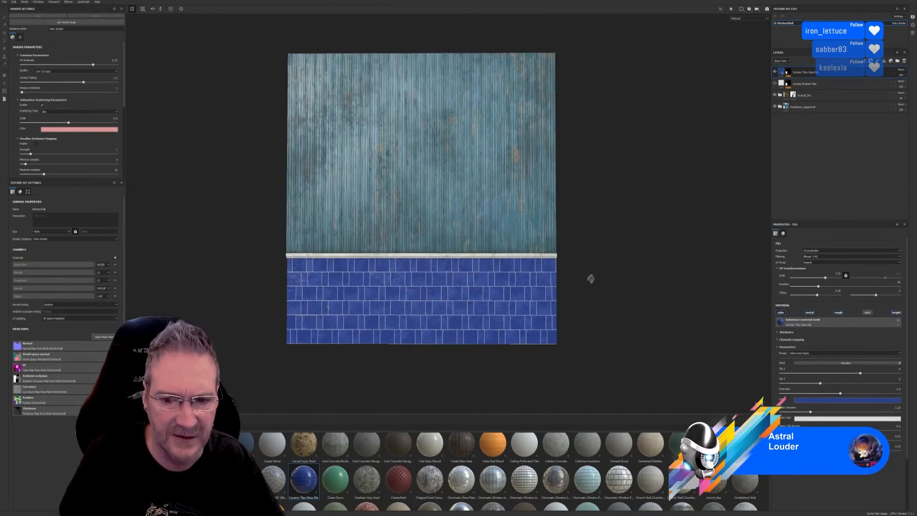
pyautogui.moveTo(591, 278)
pyautogui.keyDown('alt'); pyautogui.mouseDown()
pyautogui.moveTo(559, 296)
pyautogui.moveTo(639, 318)
pyautogui.moveTo(646, 293)
pyautogui.moveTo(600, 286)
pyautogui.mouseUp(); pyautogui.keyUp('alt')
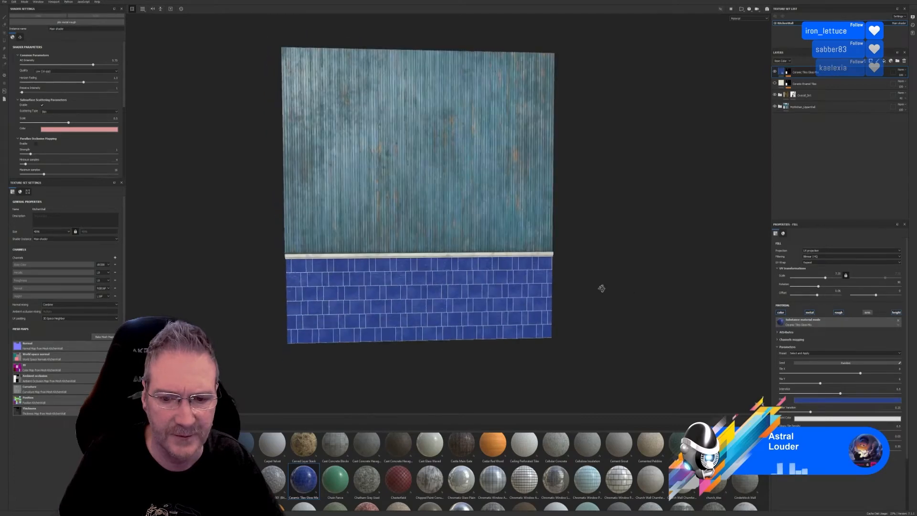
pyautogui.click(838, 402)
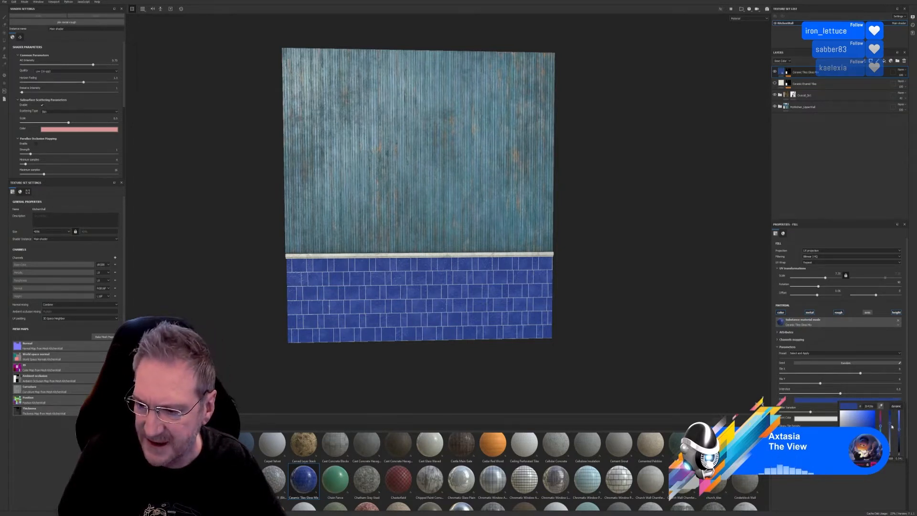
pyautogui.moveTo(891, 427); pyautogui.dragTo(894, 449)
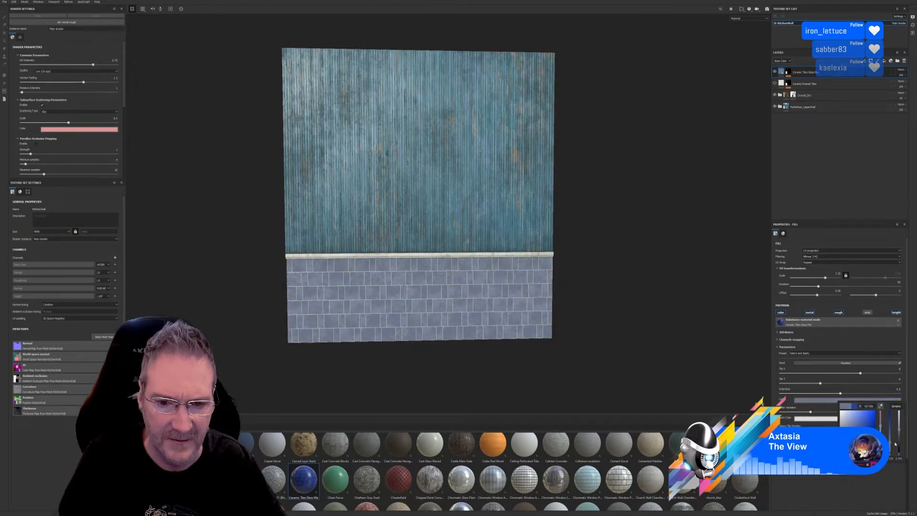
pyautogui.moveTo(895, 449)
pyautogui.mouseDown()
pyautogui.moveTo(898, 429)
pyautogui.moveTo(899, 446)
pyautogui.moveTo(901, 437)
pyautogui.mouseUp()
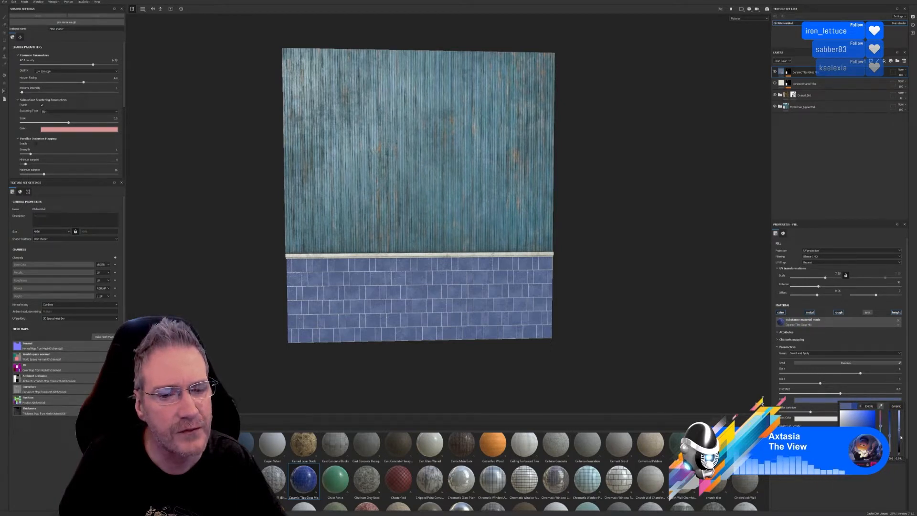
pyautogui.moveTo(901, 437); pyautogui.dragTo(900, 433)
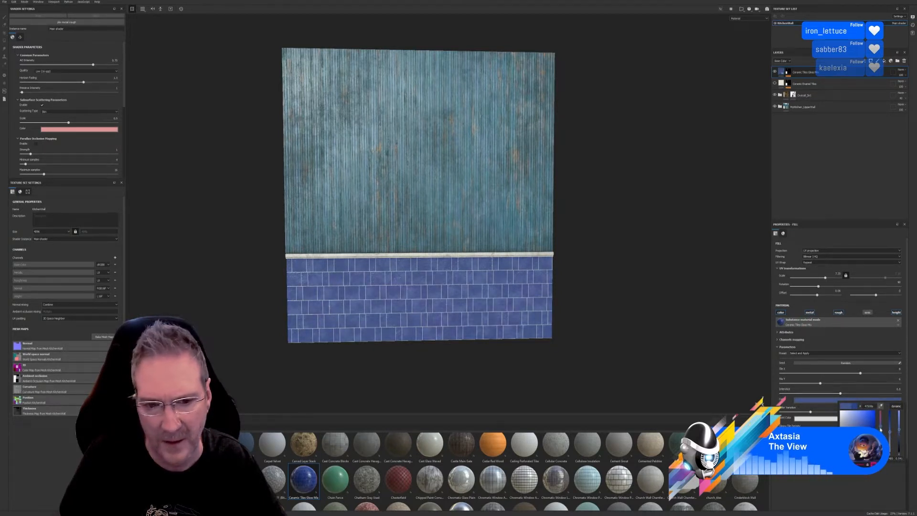
pyautogui.moveTo(881, 426)
pyautogui.mouseDown()
pyautogui.moveTo(881, 438)
pyautogui.moveTo(887, 412)
pyautogui.mouseUp()
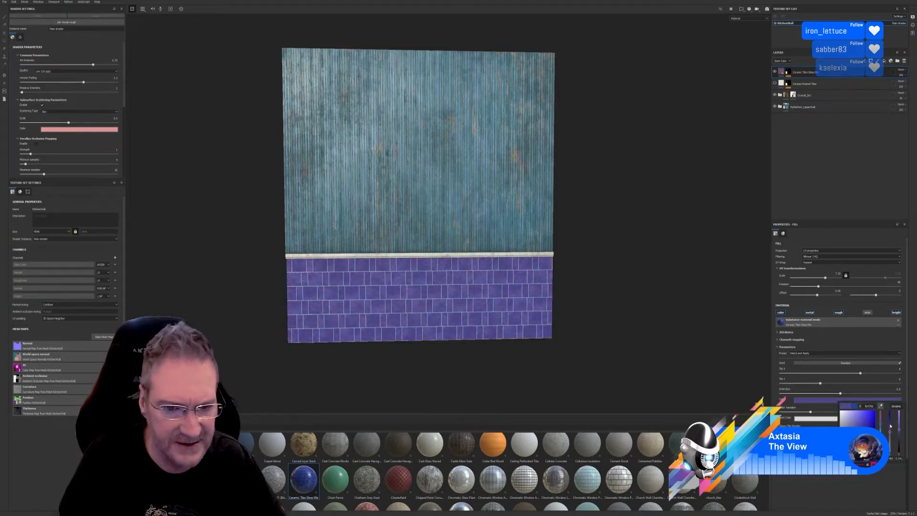
pyautogui.moveTo(890, 423); pyautogui.dragTo(892, 429)
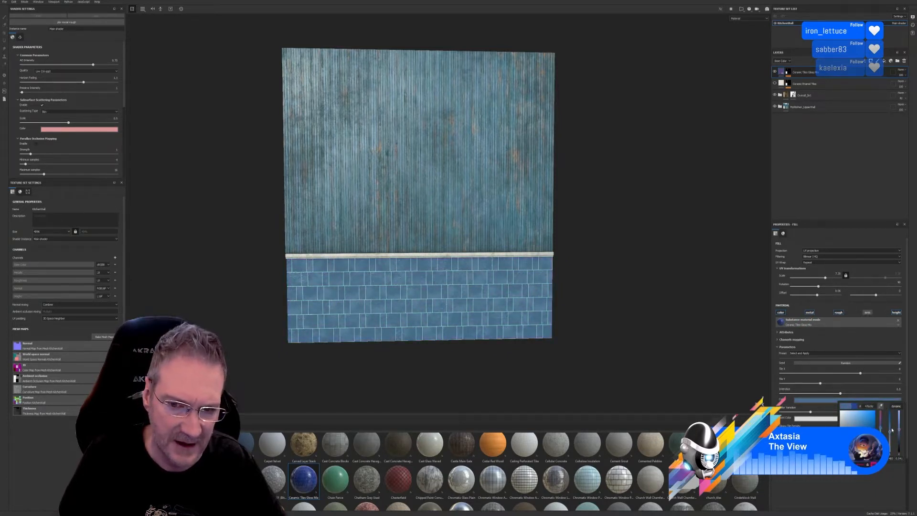
# Step: Darken the tile colour slightly to match the weathered upper wall, and hide the blue ceramic tiles layer
pyautogui.keyDown('alt'); pyautogui.moveTo(594, 349); pyautogui.dragTo(574, 325); pyautogui.keyUp('alt')
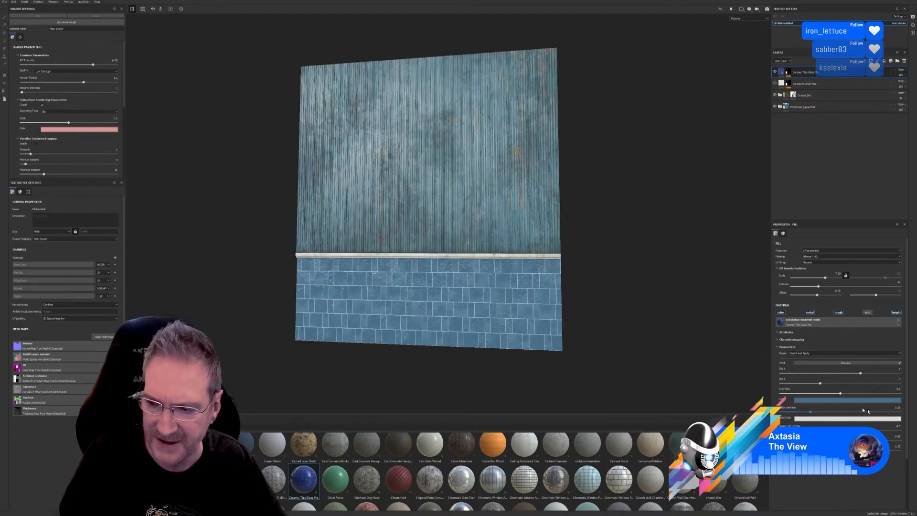
pyautogui.click(851, 400)
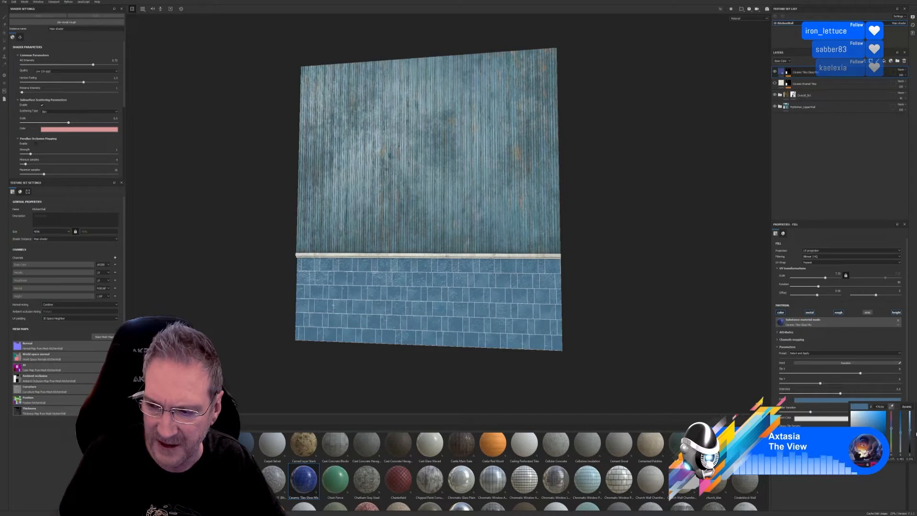
pyautogui.moveTo(911, 430); pyautogui.dragTo(912, 435)
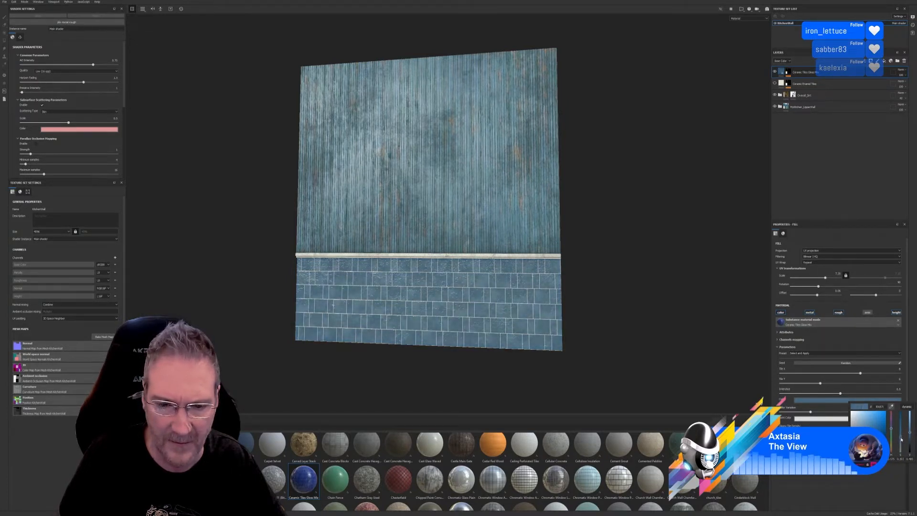
pyautogui.moveTo(901, 439)
pyautogui.mouseDown()
pyautogui.moveTo(902, 422)
pyautogui.moveTo(903, 435)
pyautogui.mouseUp()
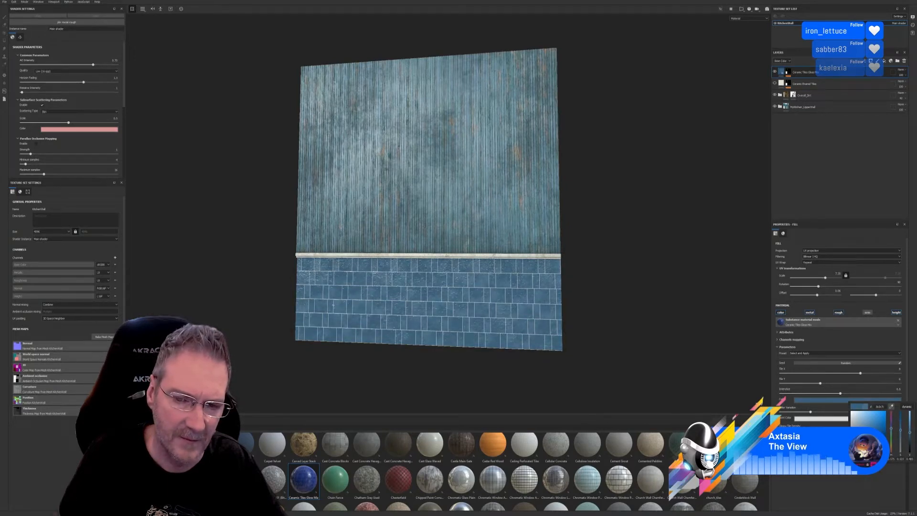
pyautogui.keyDown('alt'); pyautogui.moveTo(631, 312); pyautogui.dragTo(538, 298); pyautogui.keyUp('alt')
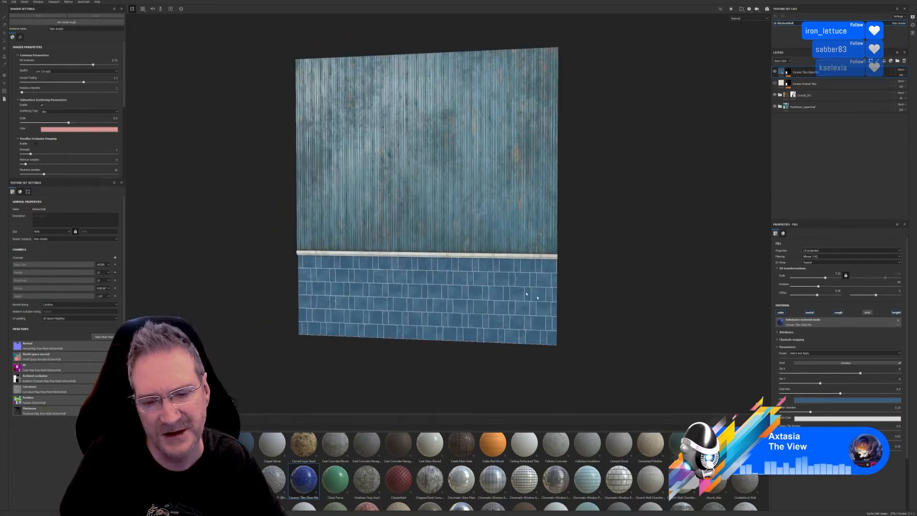
pyautogui.moveTo(596, 321)
pyautogui.keyDown('alt'); pyautogui.mouseDown()
pyautogui.moveTo(591, 342)
pyautogui.moveTo(598, 329)
pyautogui.mouseUp(); pyautogui.keyUp('alt')
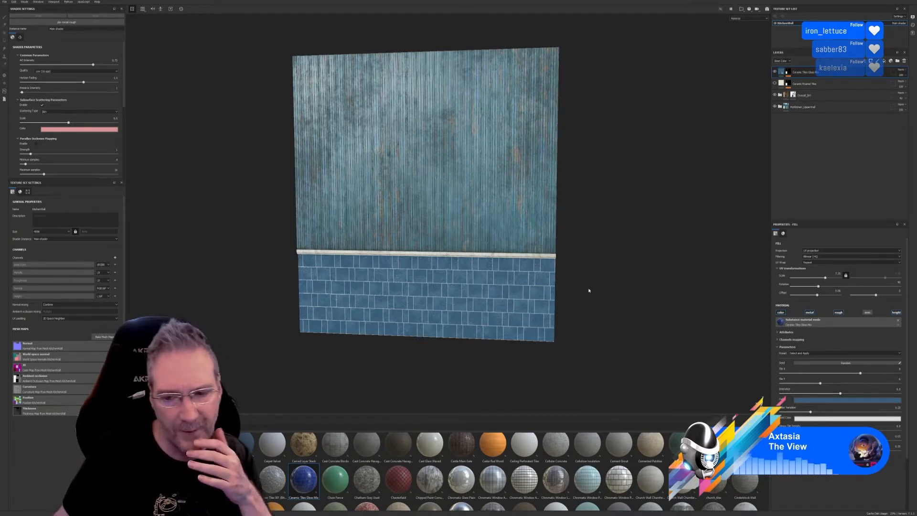
pyautogui.click(775, 71)
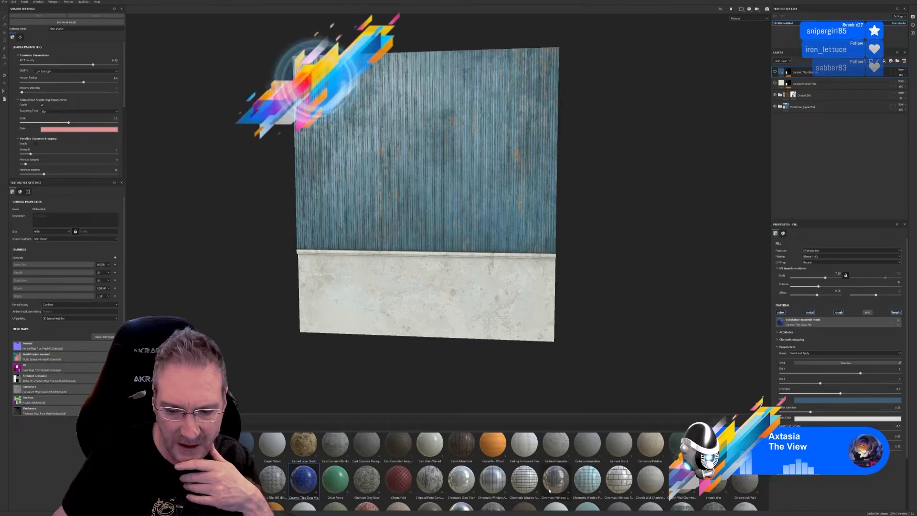
# Step: Try a Chromatic Window fill with a white grid on the wall, limited to the lower wall by a colour selection mask
pyautogui.moveTo(532, 485); pyautogui.dragTo(549, 381)
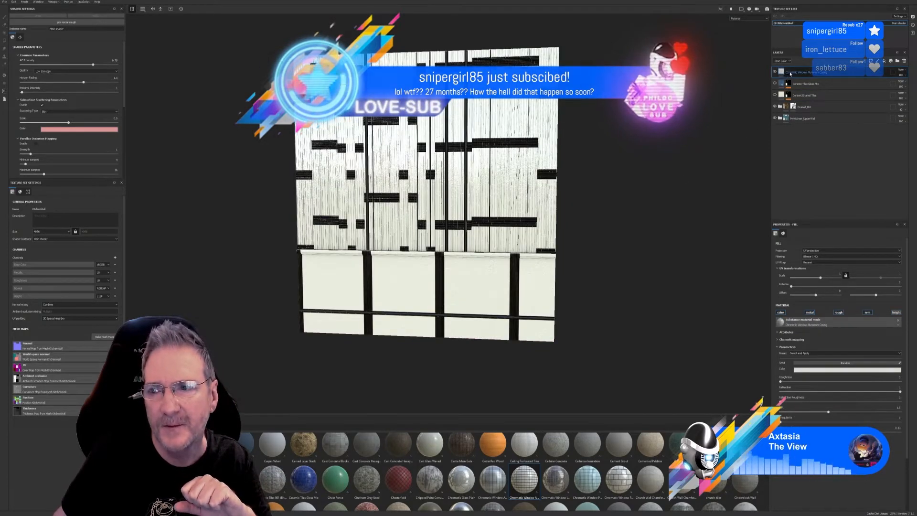
pyautogui.rightClick(813, 76)
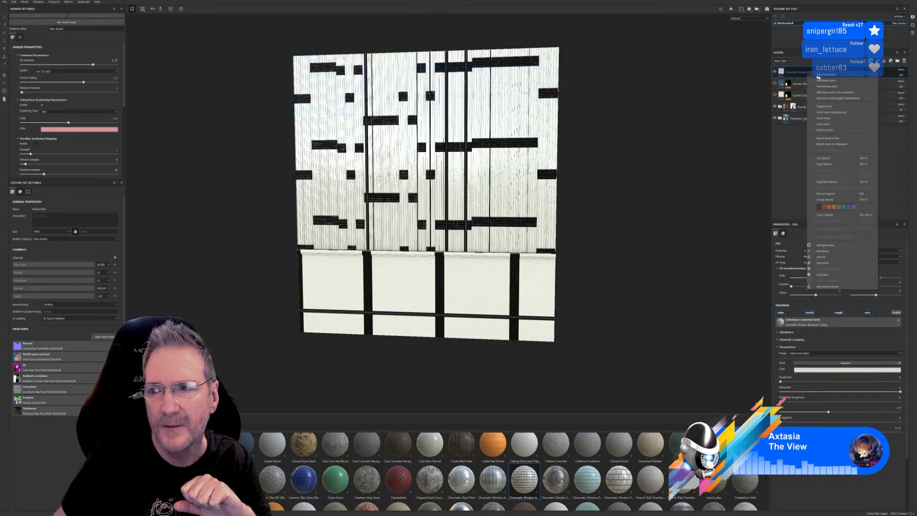
pyautogui.click(839, 92)
pyautogui.click(897, 283)
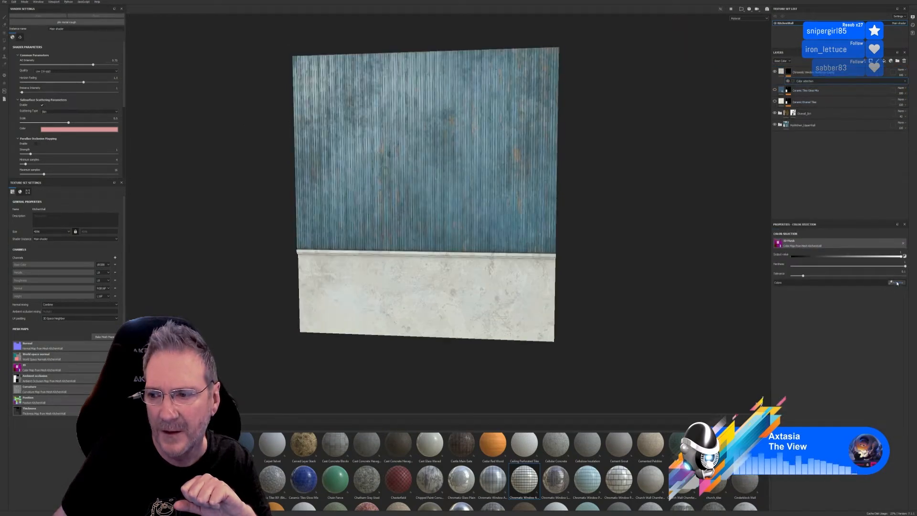
pyautogui.click(543, 302)
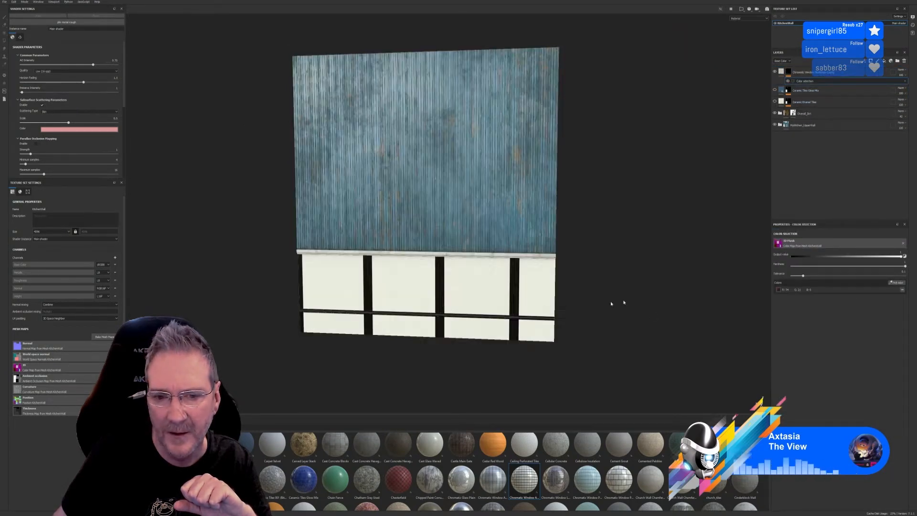
# Step: Increase the UV scale of the Chromatic Window fill to get a fine grid, and delete its layer after inspection
pyautogui.click(781, 71)
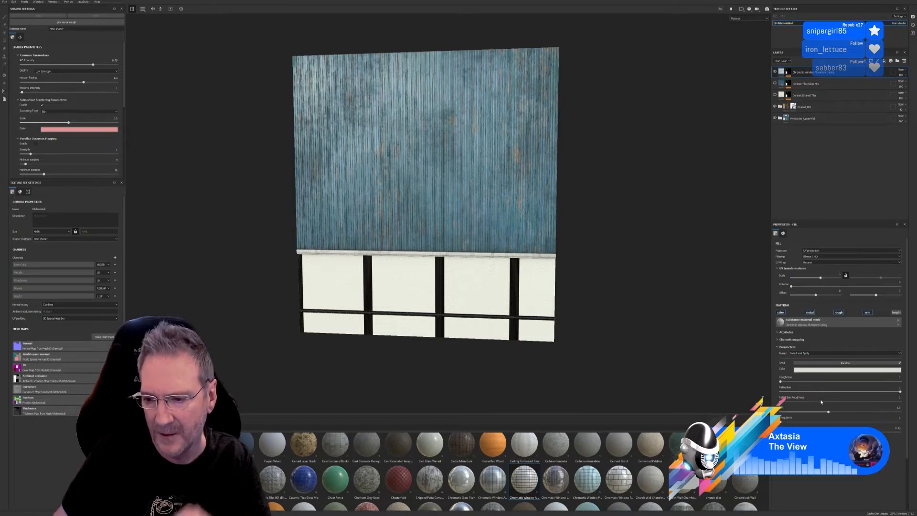
pyautogui.moveTo(822, 279); pyautogui.dragTo(827, 280)
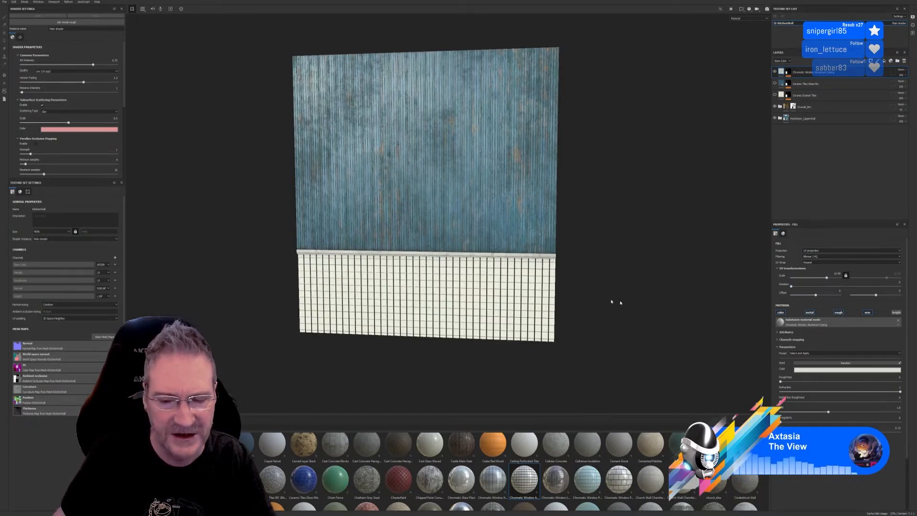
pyautogui.keyDown('alt'); pyautogui.moveTo(550, 248); pyautogui.dragTo(587, 239); pyautogui.keyUp('alt')
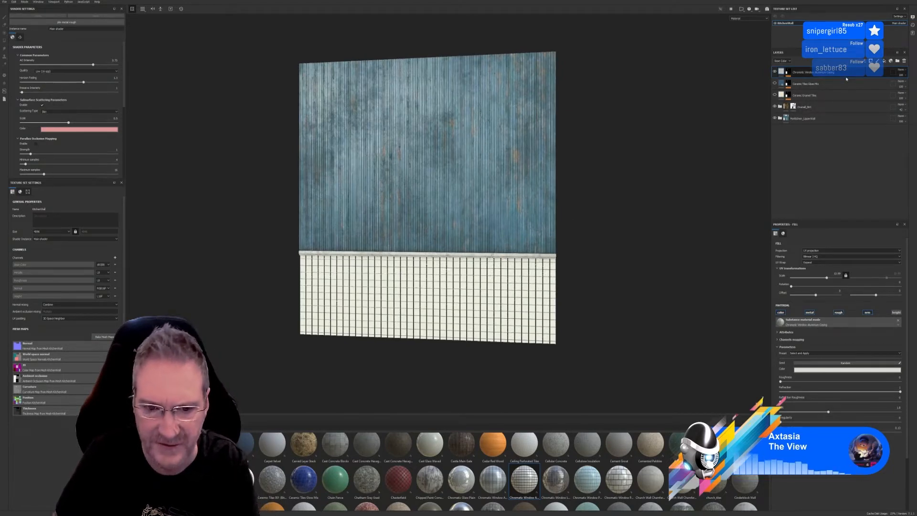
pyautogui.press('Delete')
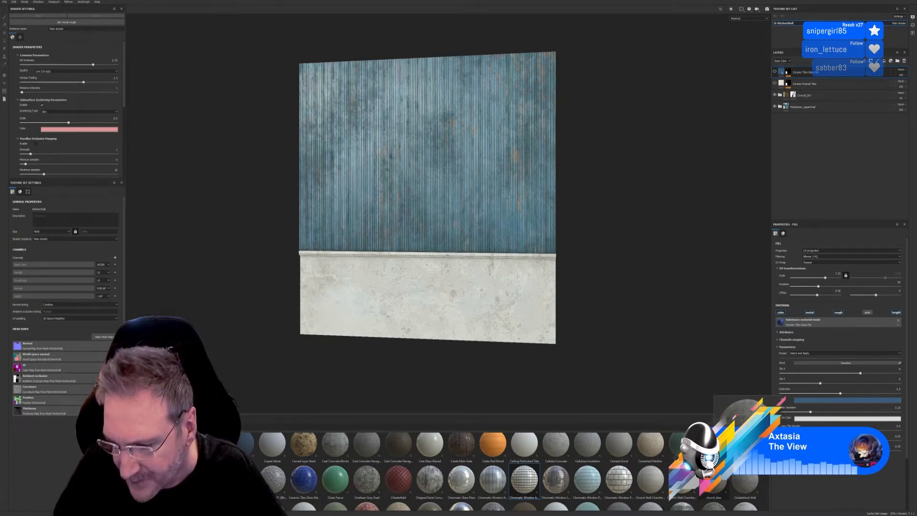
# Step: Try the church_tiles material as a fill, masked to the lower wall with its brown ID colour
pyautogui.moveTo(714, 479); pyautogui.dragTo(529, 311)
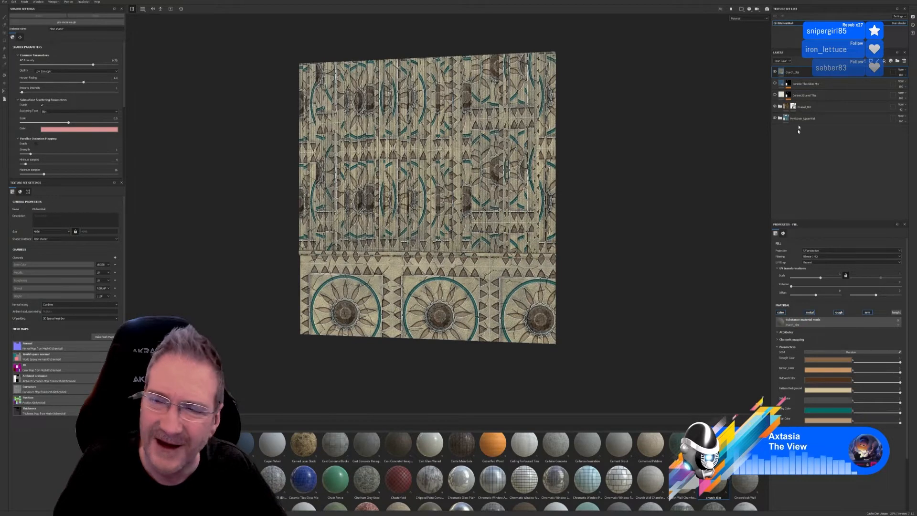
pyautogui.rightClick(807, 75)
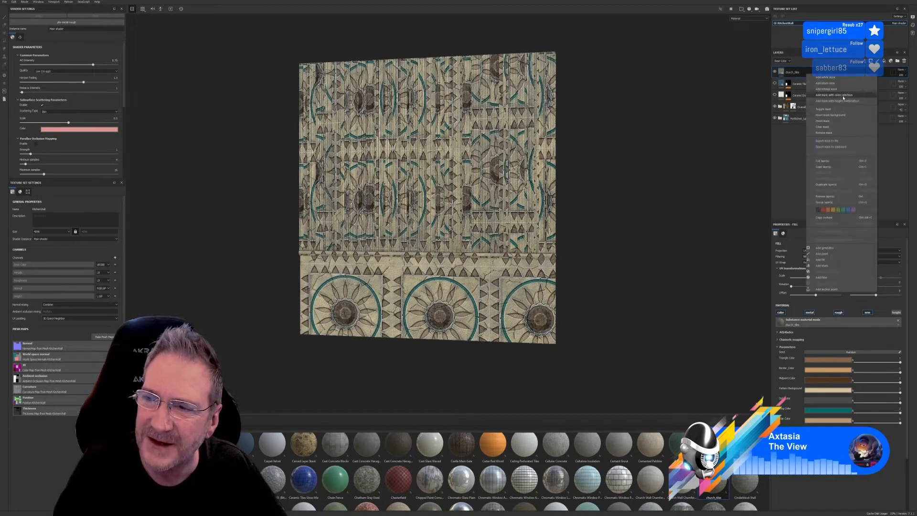
pyautogui.click(836, 94)
pyautogui.click(895, 282)
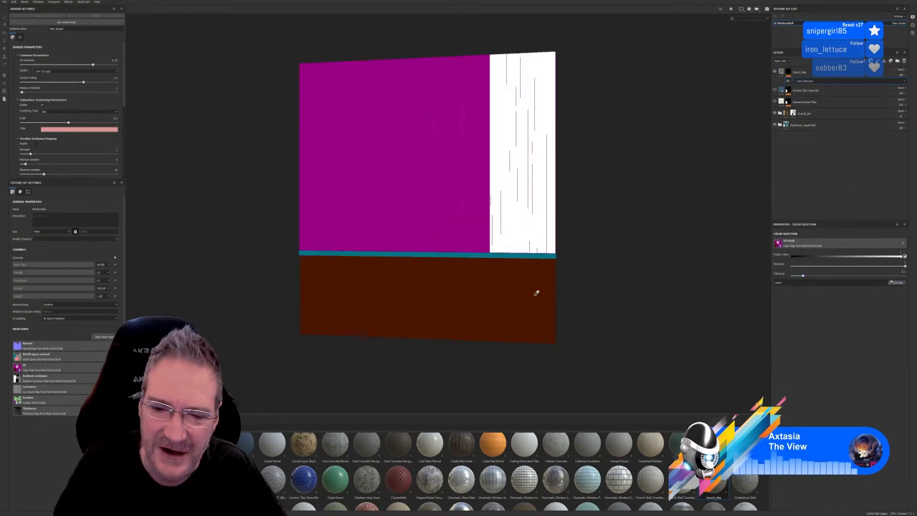
pyautogui.click(536, 292)
# Step: Increase the UV scale of the church_tiles fill to get small ornate tiles, and delete its layer after inspection
pyautogui.click(785, 72)
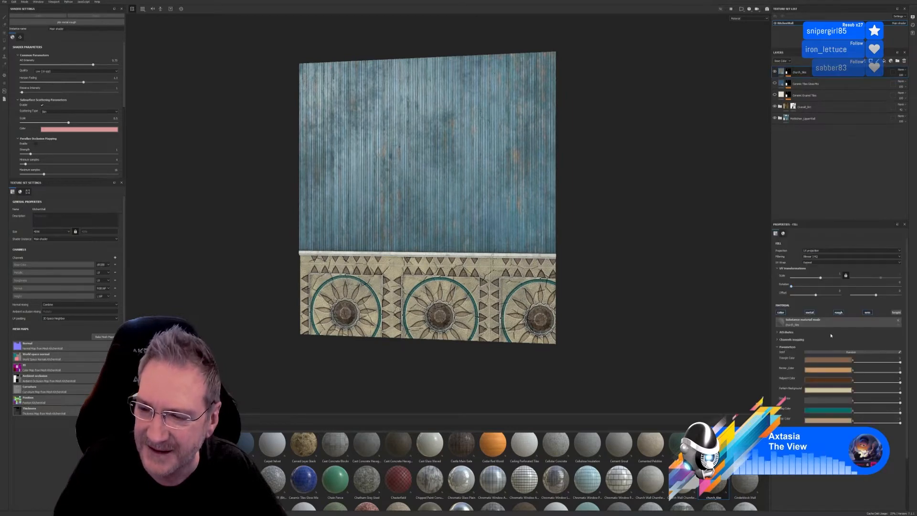
pyautogui.moveTo(820, 278); pyautogui.dragTo(825, 279)
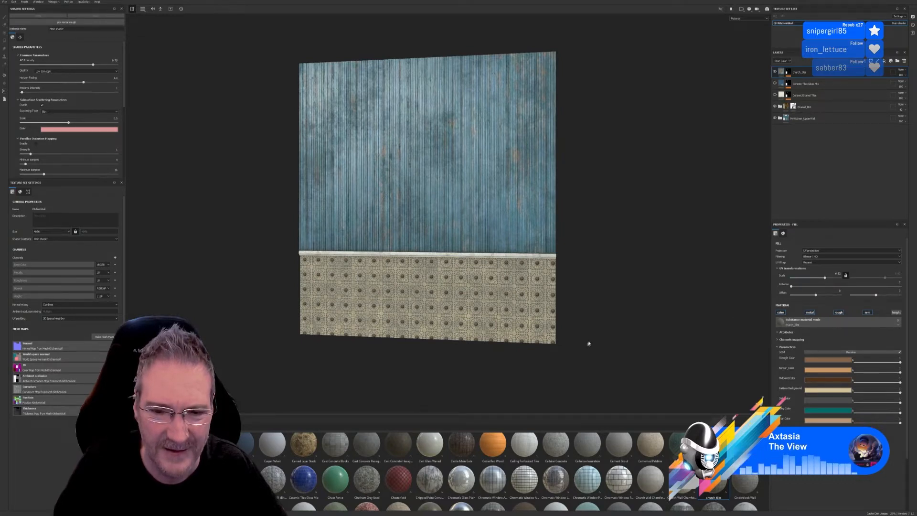
pyautogui.keyDown('alt'); pyautogui.moveTo(589, 344); pyautogui.dragTo(593, 334); pyautogui.keyUp('alt')
pyautogui.click(844, 71)
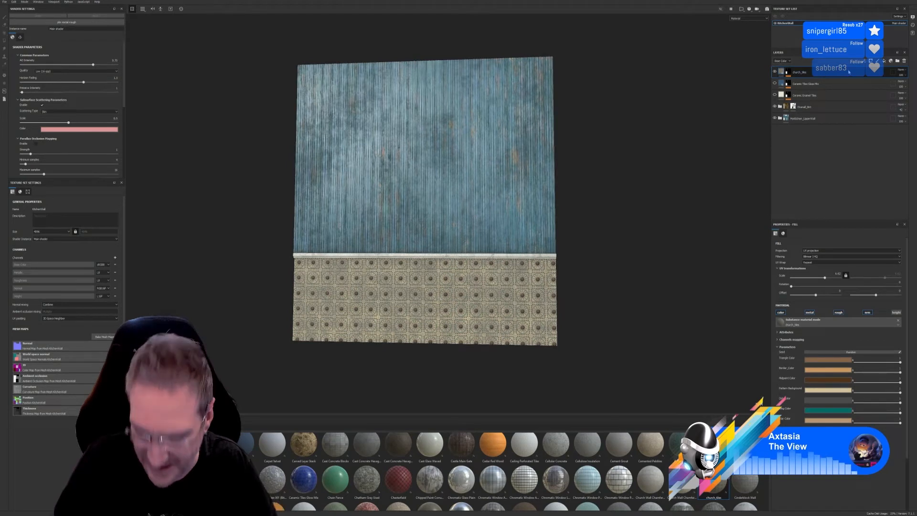
pyautogui.press('Delete')
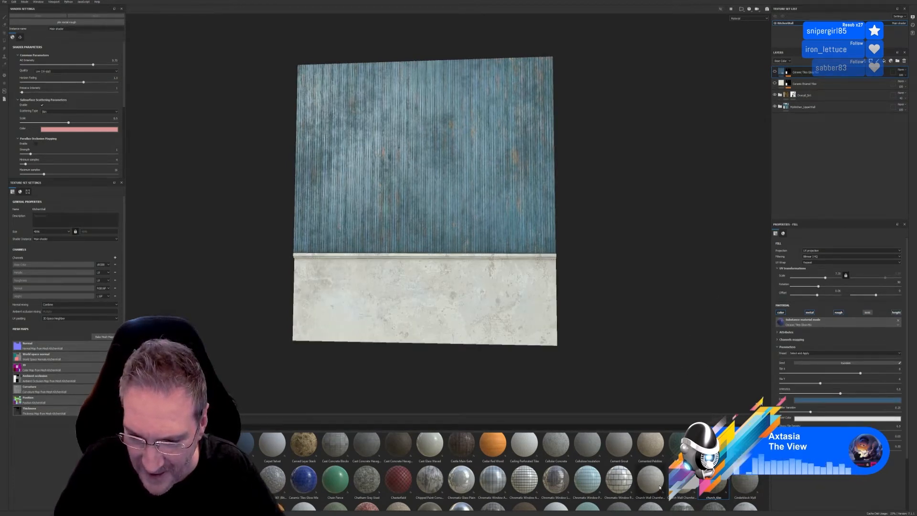
# Step: Browse the material library for another tile-like material for the lower wall
pyautogui.moveTo(660, 487)
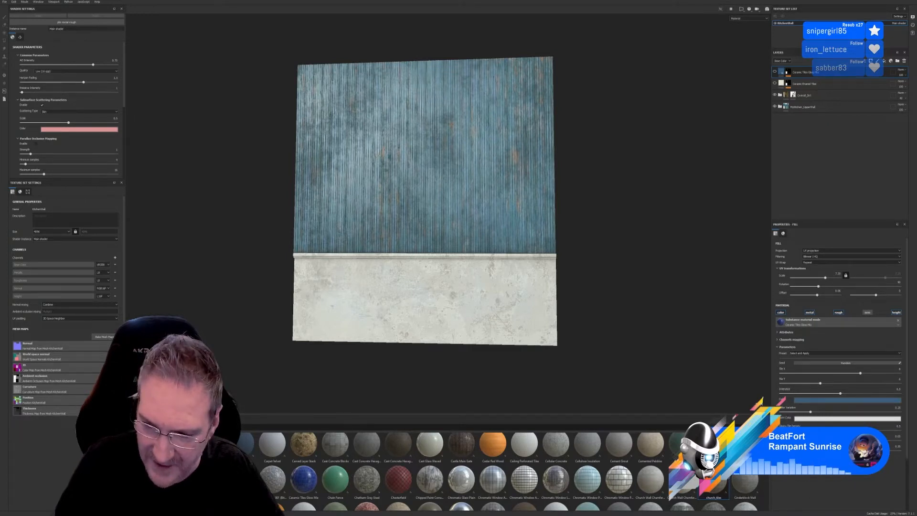
pyautogui.scroll(3, 525, 470)
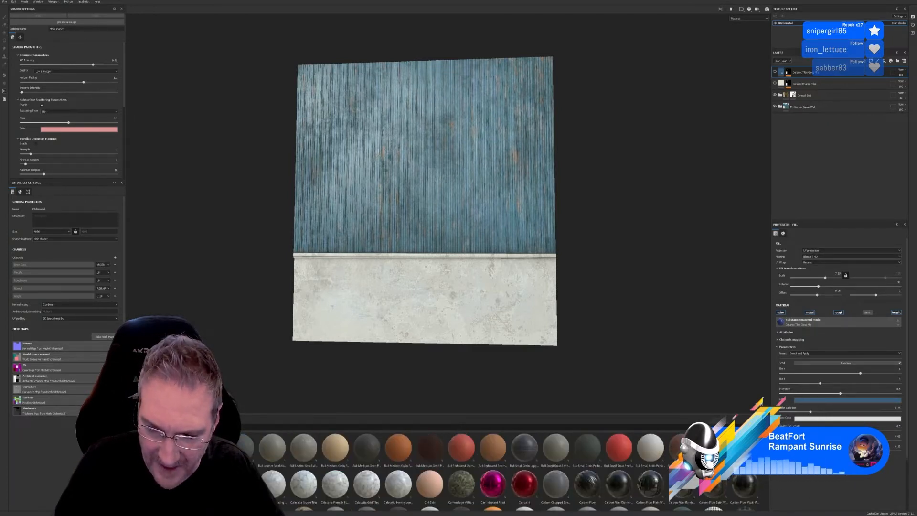
pyautogui.scroll(-3, 526, 470)
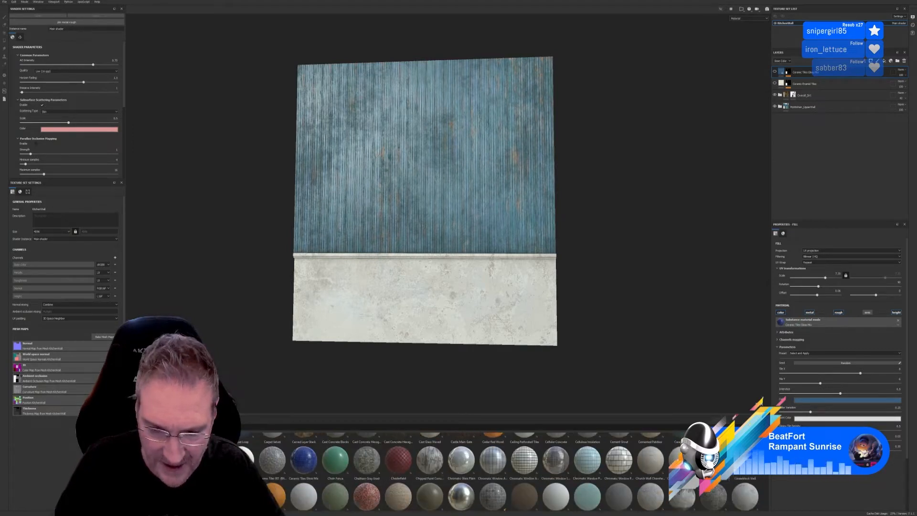
pyautogui.scroll(-1, 526, 470)
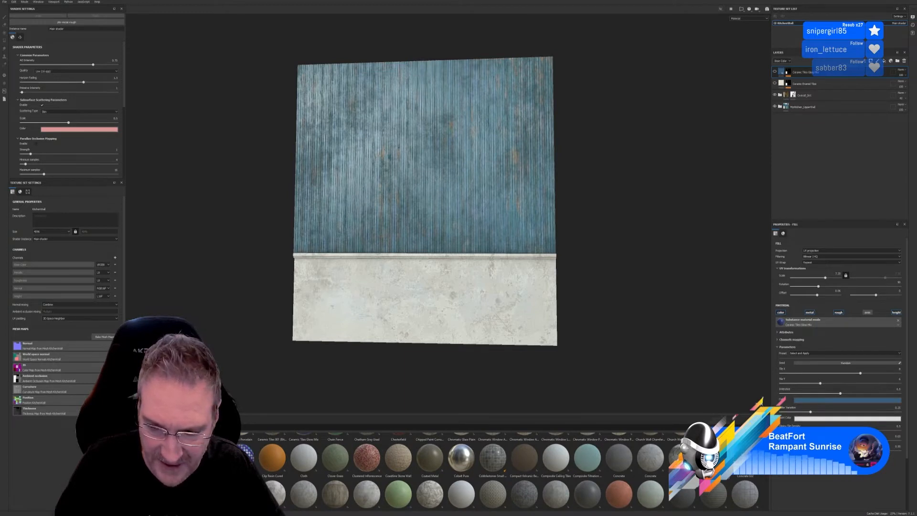
pyautogui.scroll(-1, 525, 470)
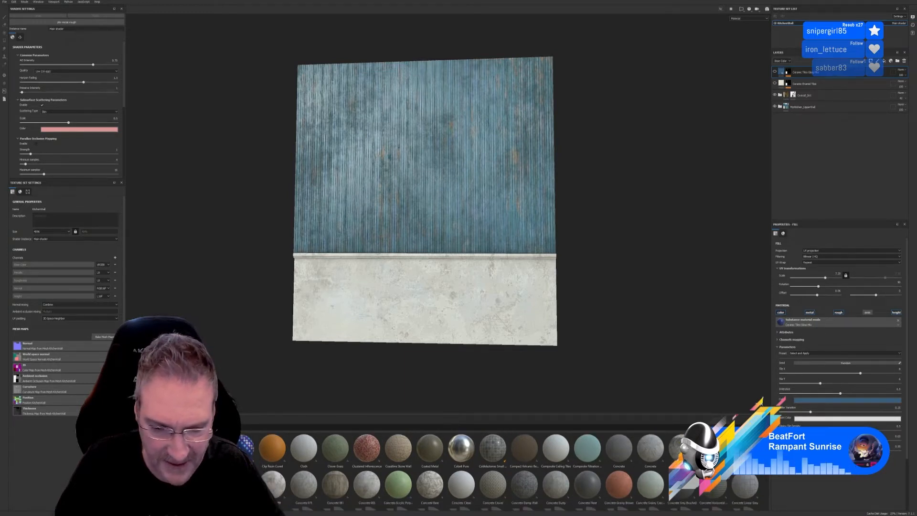
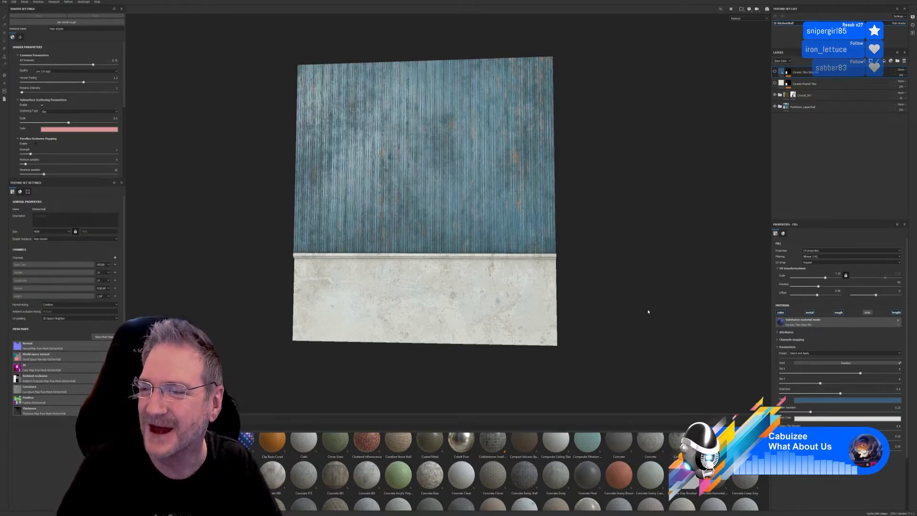
# Step: Save the kitchen wall project
pyautogui.keyDown('alt'); pyautogui.moveTo(606, 247); pyautogui.dragTo(567, 251); pyautogui.keyUp('alt')
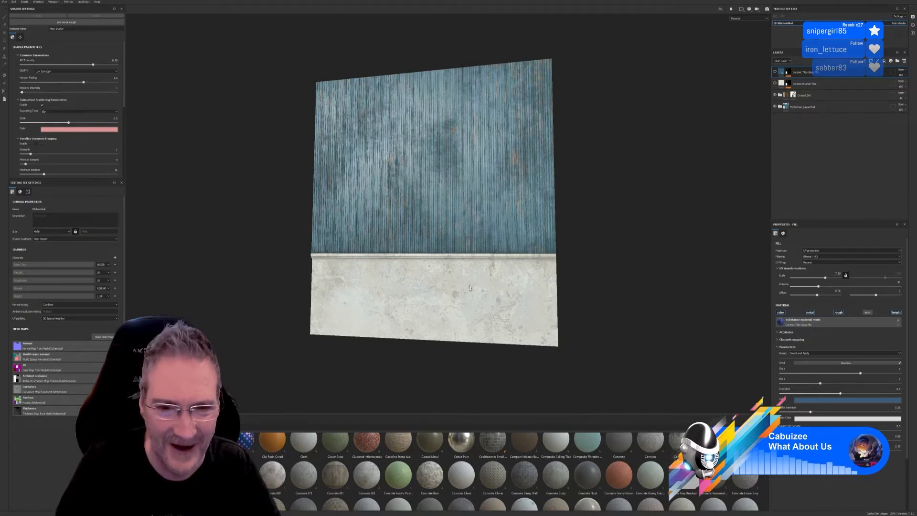
pyautogui.click(4, 2)
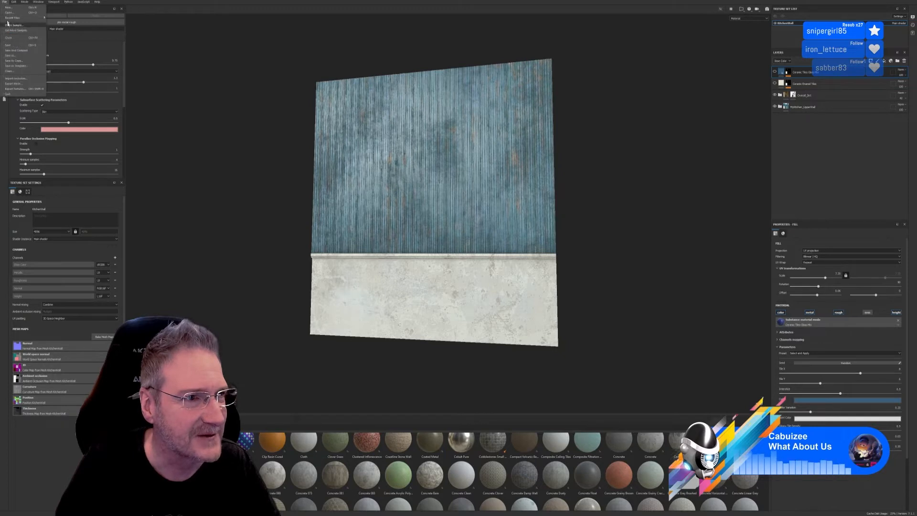
pyautogui.click(28, 56)
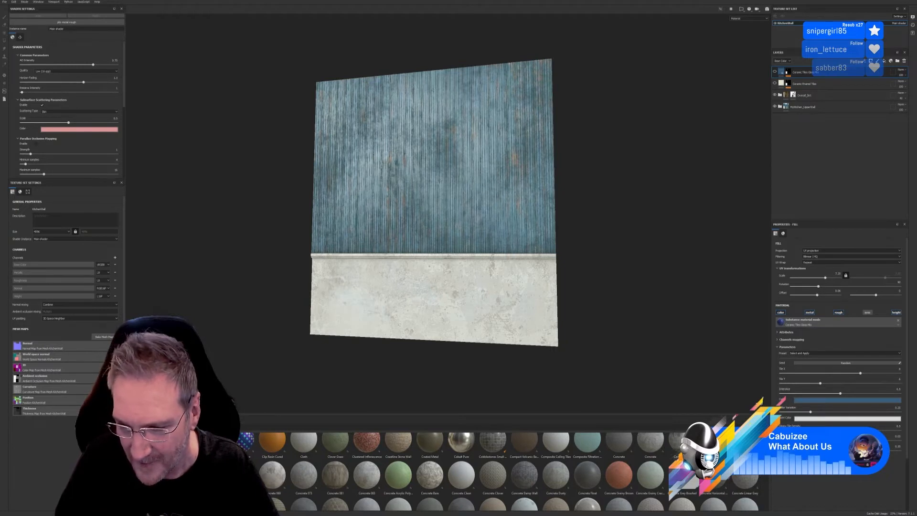
# Step: Look through the chromatic window, concrete and copper materials in the library for a suitable tile pattern
pyautogui.scroll(2, 492, 470)
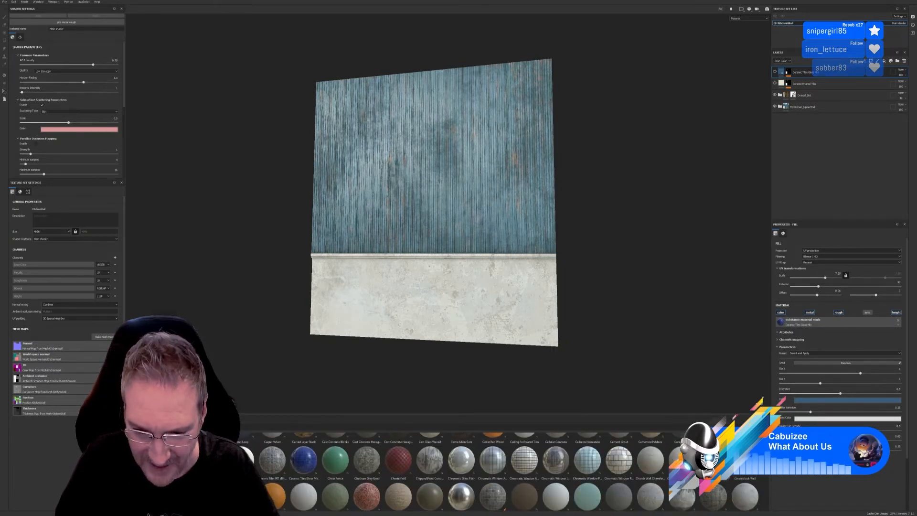
pyautogui.scroll(-1, 492, 470)
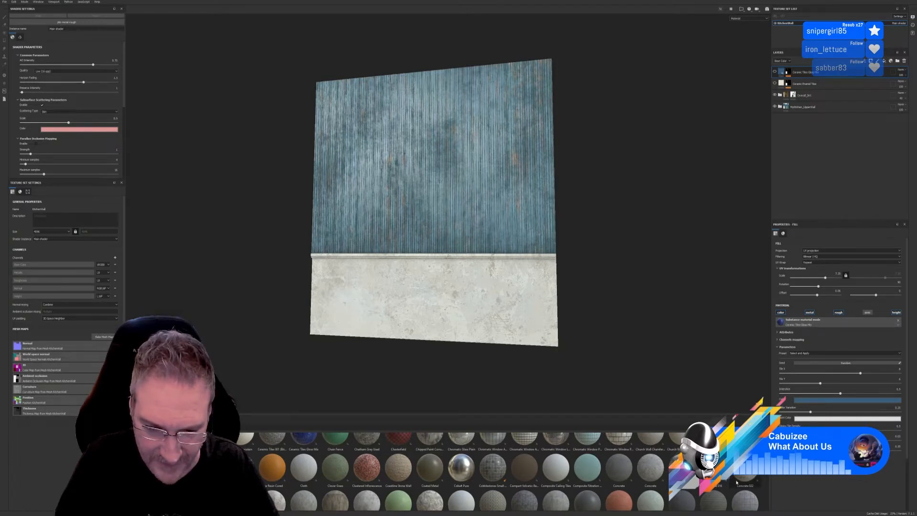
pyautogui.scroll(-1, 506, 471)
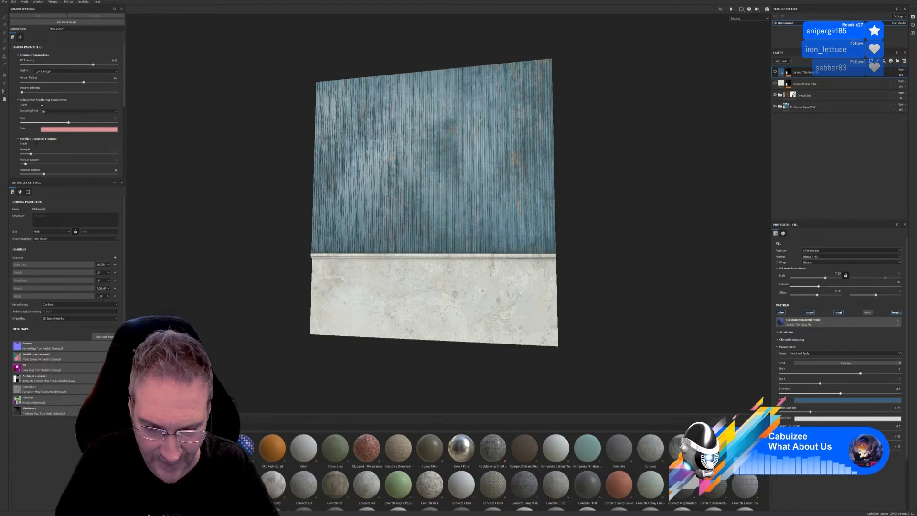
pyautogui.scroll(-1, 509, 471)
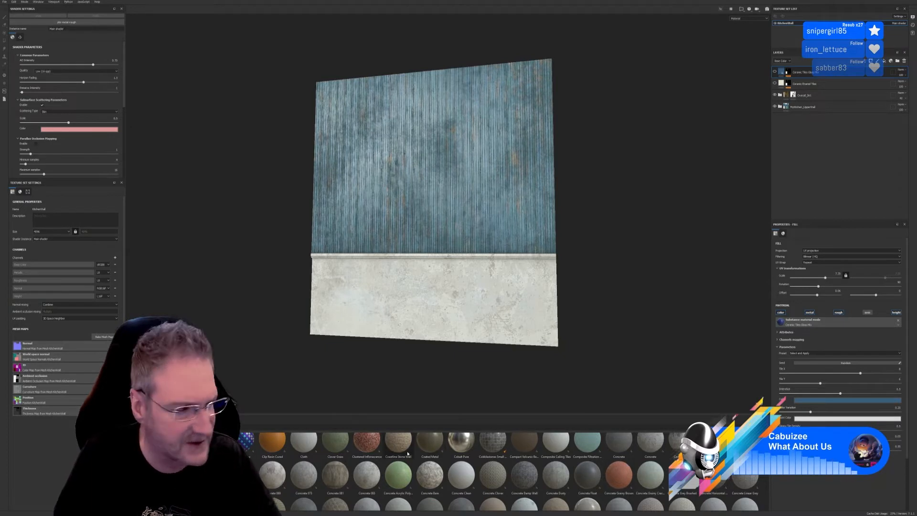
pyautogui.scroll(-3, 408, 455)
pyautogui.scroll(3, 408, 454)
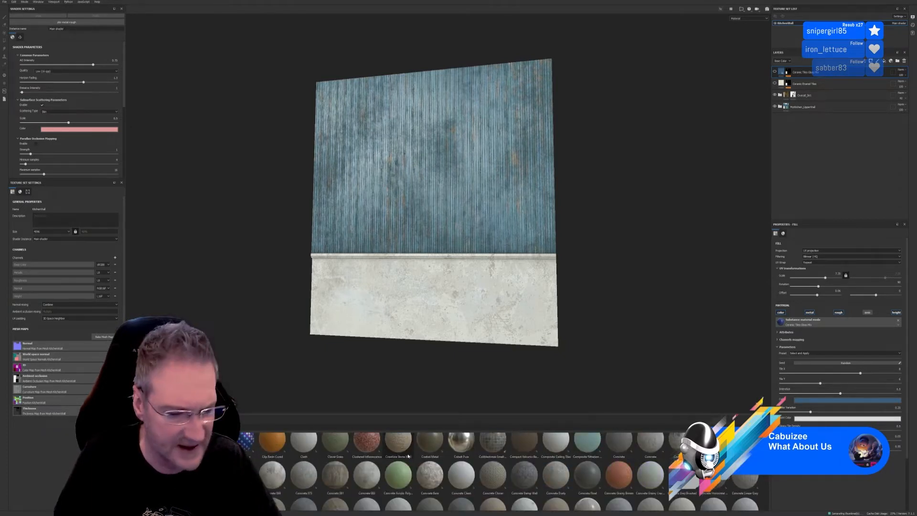
pyautogui.scroll(-3, 408, 456)
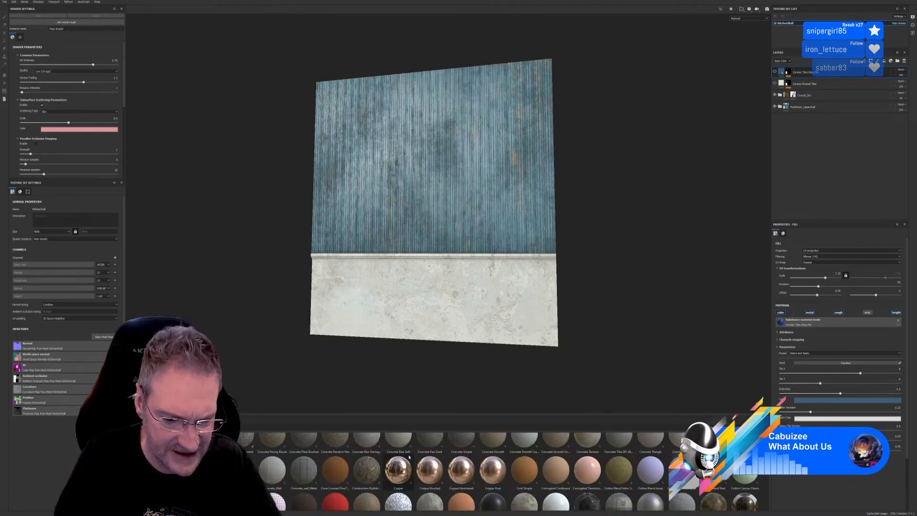
pyautogui.scroll(3, 409, 456)
pyautogui.scroll(-3, 410, 457)
pyautogui.scroll(3, 409, 457)
pyautogui.scroll(-3, 409, 458)
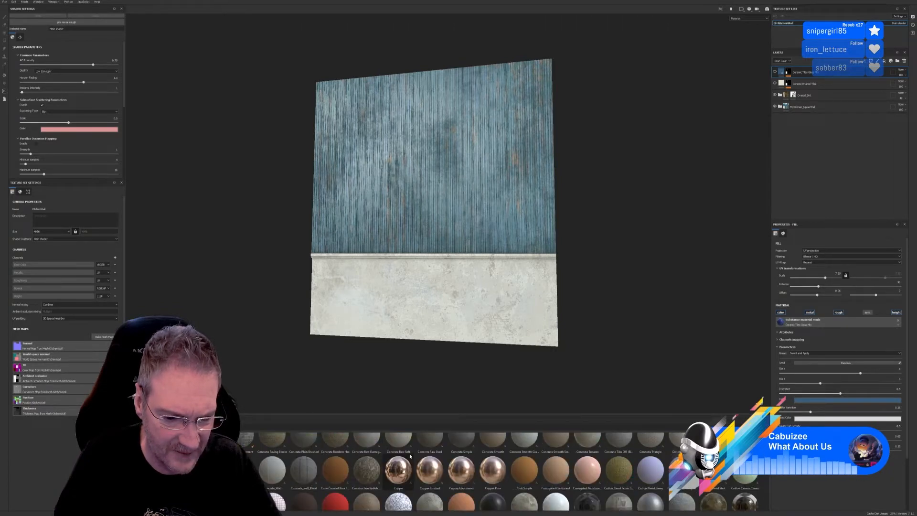
pyautogui.scroll(3, 410, 457)
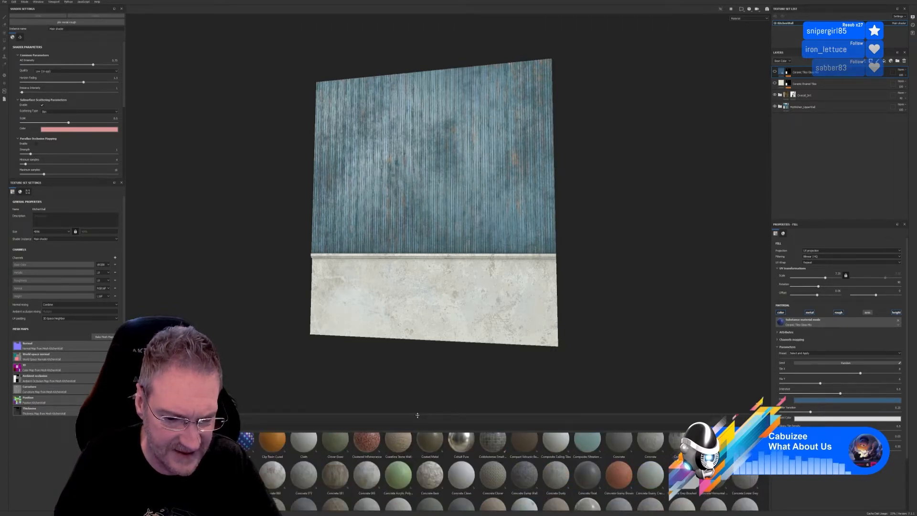
# Step: Enlarge the material library area and inspect the previews of patterned concrete materials, including Concrete Damp Wall
pyautogui.moveTo(418, 415); pyautogui.dragTo(416, 387)
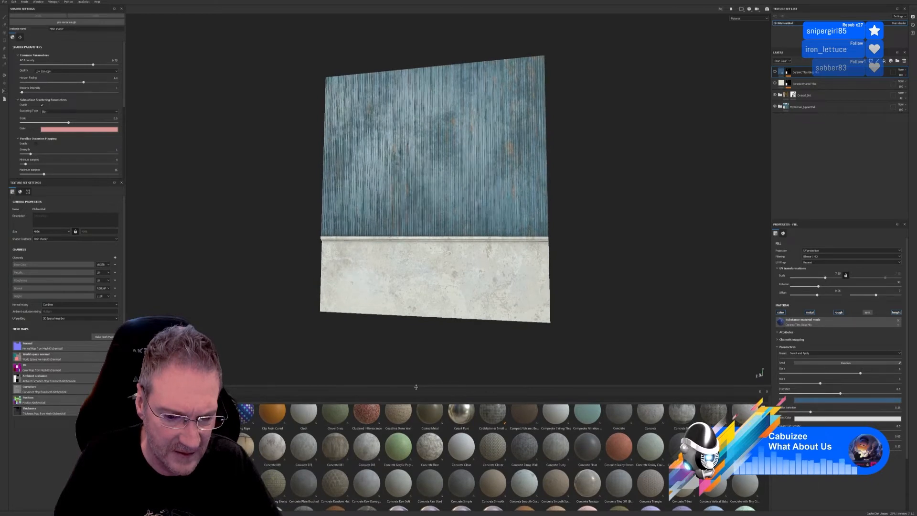
pyautogui.scroll(3, 419, 445)
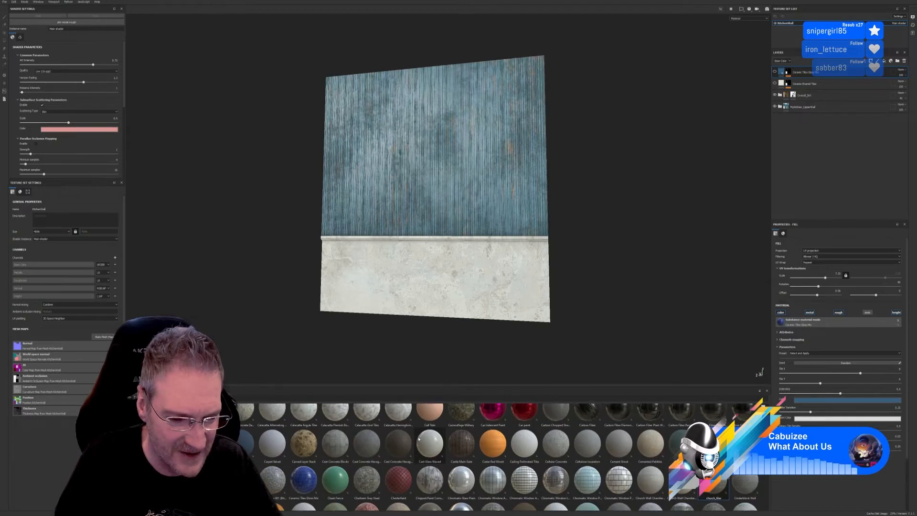
pyautogui.scroll(-3, 419, 439)
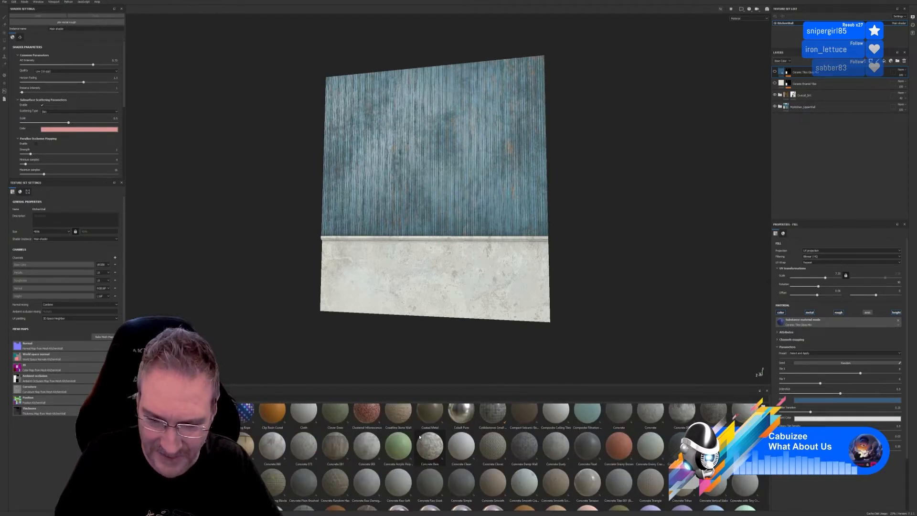
pyautogui.moveTo(390, 459)
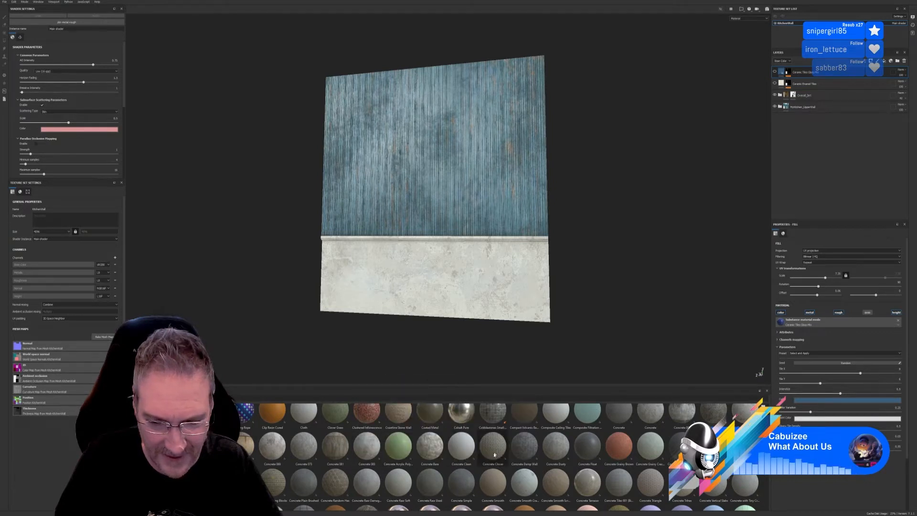
pyautogui.moveTo(496, 450)
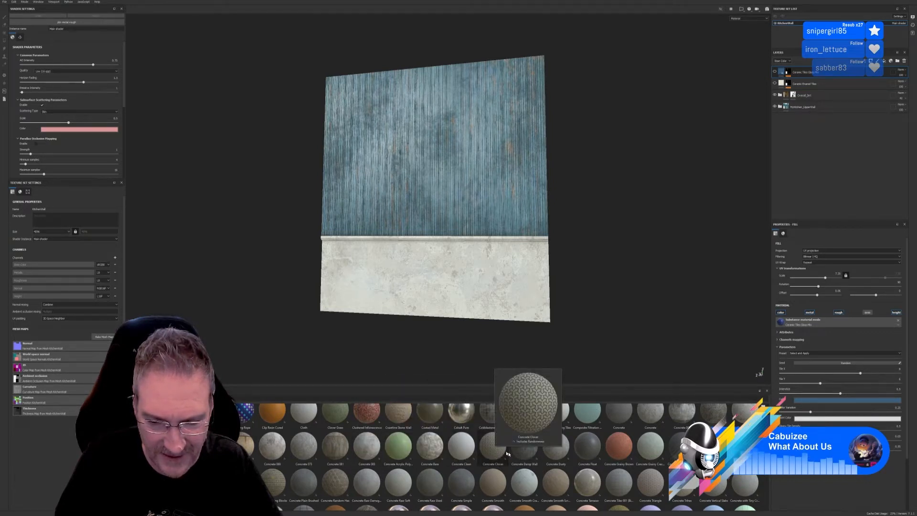
pyautogui.moveTo(524, 455)
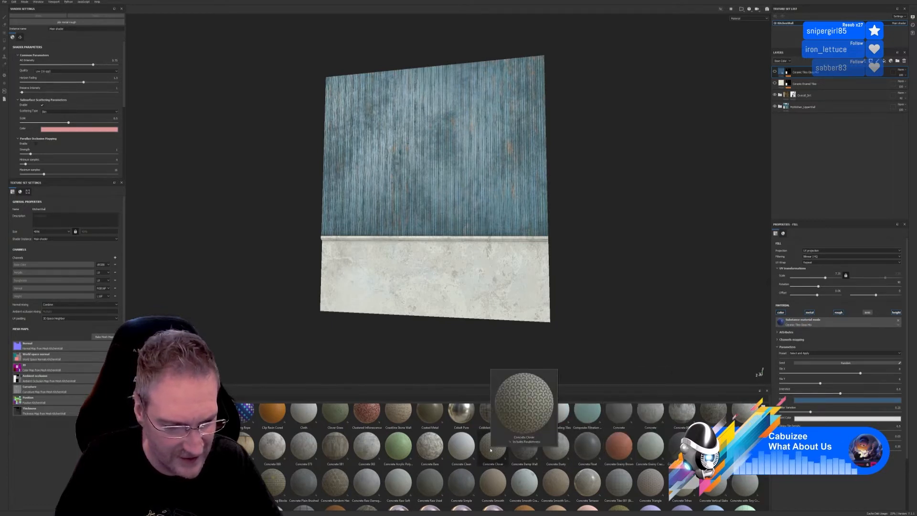
pyautogui.moveTo(232, 483)
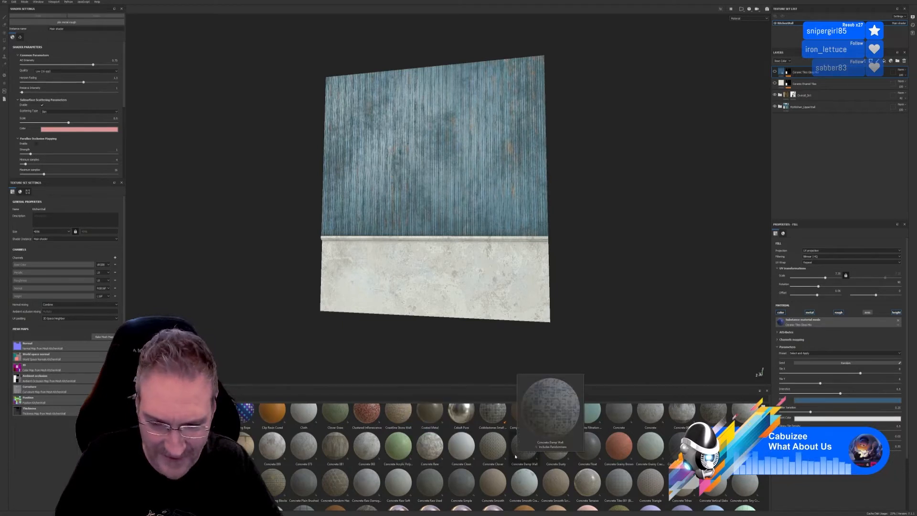
# Step: Continue through the material library and examine the gridded Etched Window material previews
pyautogui.scroll(-3, 515, 456)
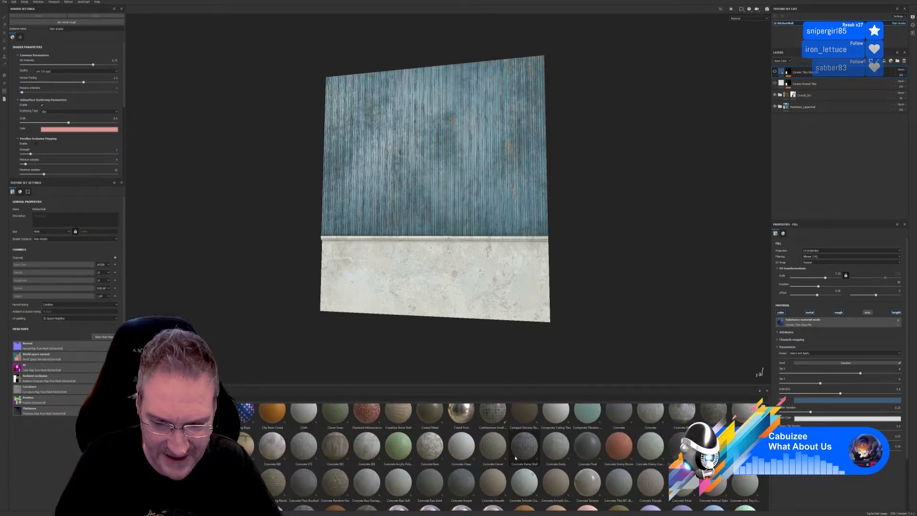
pyautogui.scroll(-3, 515, 458)
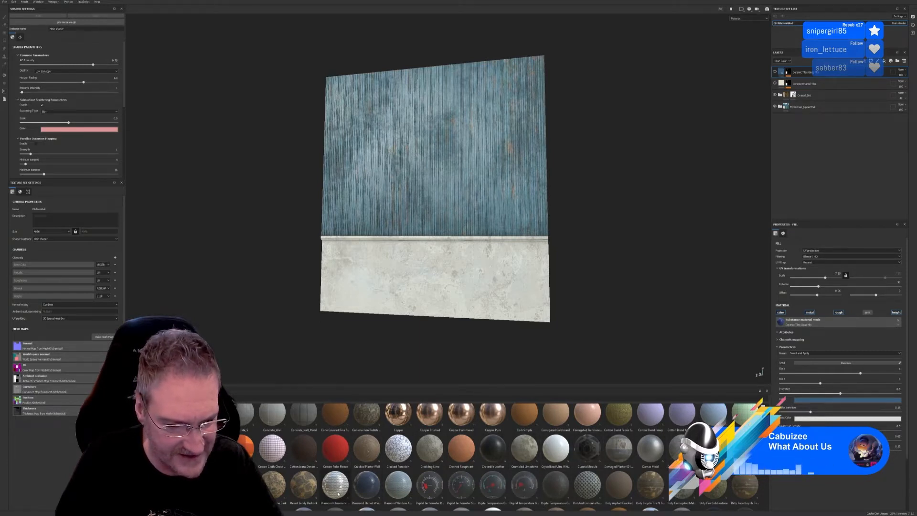
pyautogui.moveTo(338, 493)
pyautogui.scroll(-3, 426, 447)
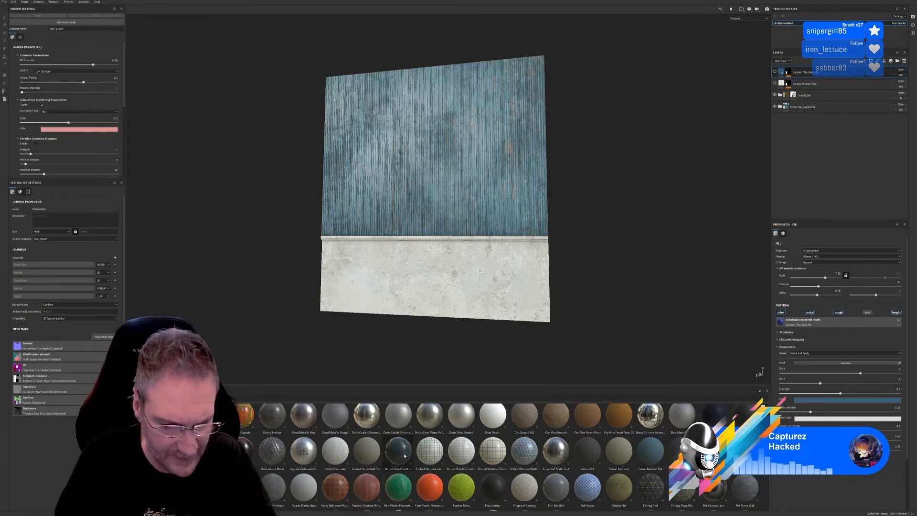
pyautogui.moveTo(404, 456)
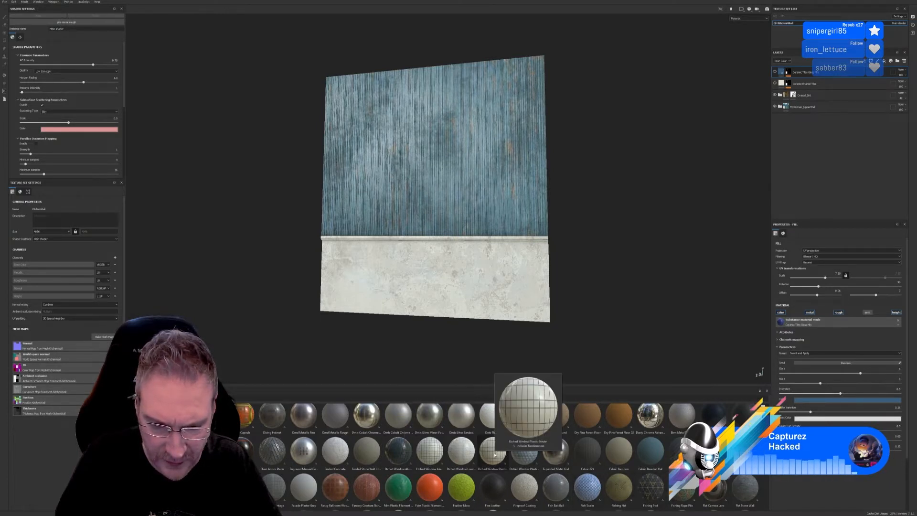
pyautogui.moveTo(522, 454)
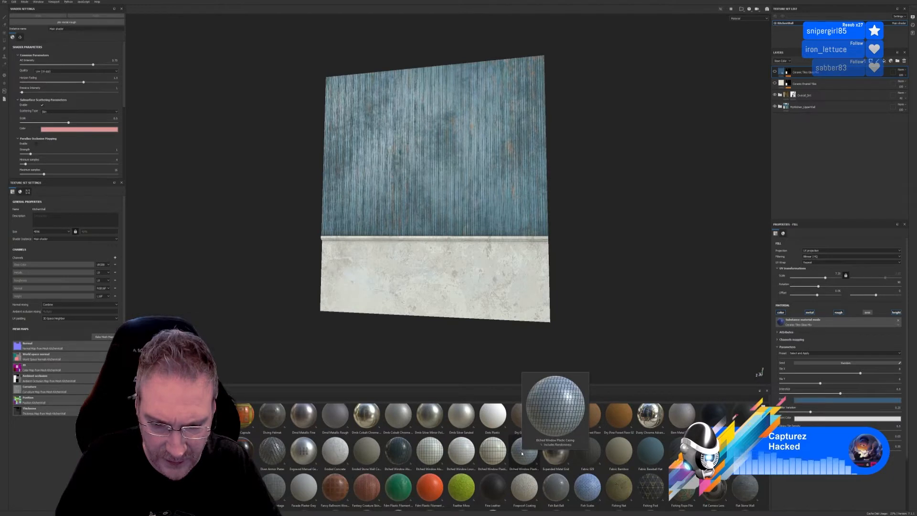
pyautogui.moveTo(440, 460)
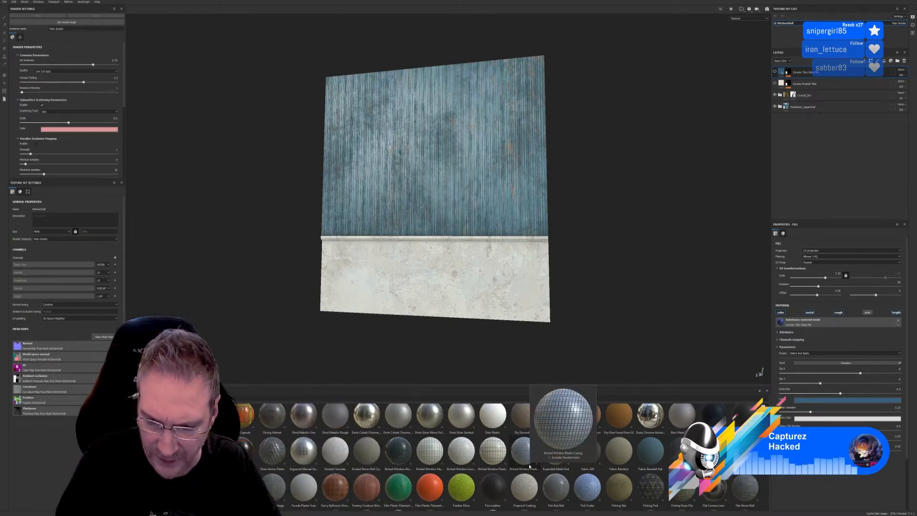
pyautogui.scroll(-3, 529, 467)
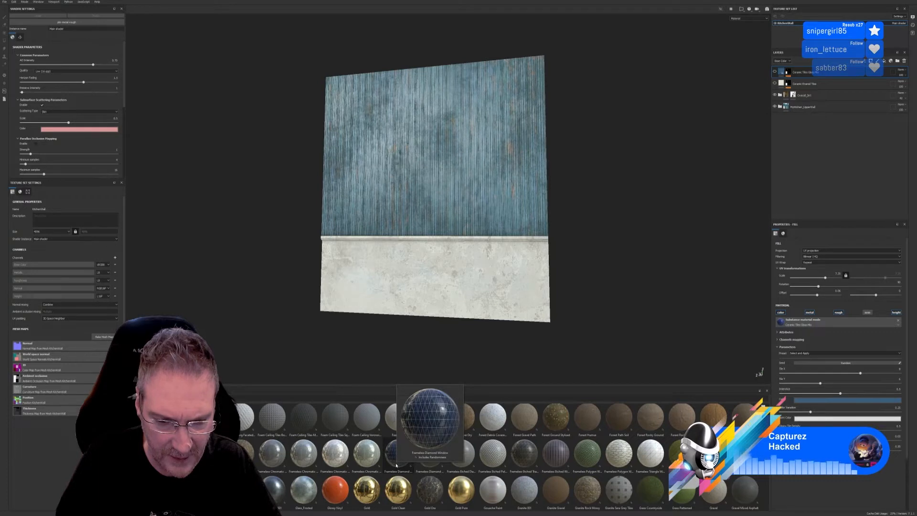
# Step: Try the Frameless Diamond Window material as a fill, masked to the lower wall with its brown ID colour
pyautogui.moveTo(395, 463); pyautogui.dragTo(454, 303)
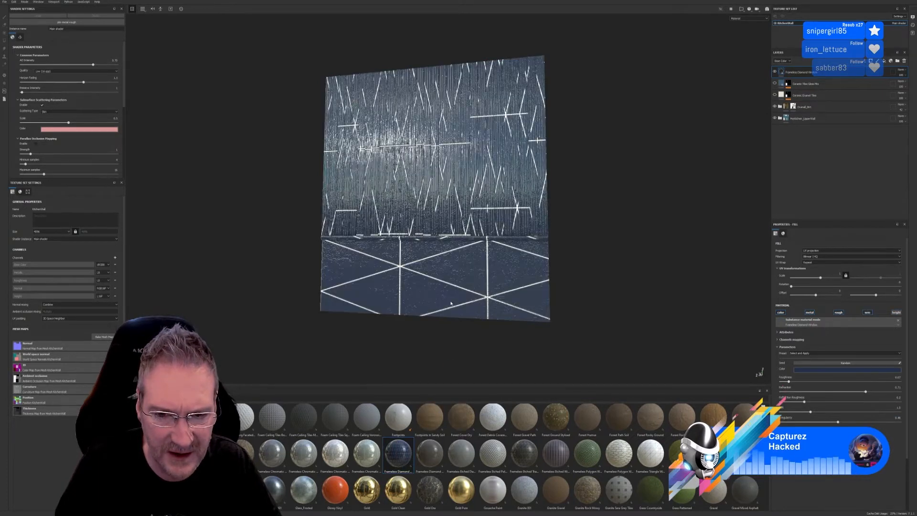
pyautogui.rightClick(806, 76)
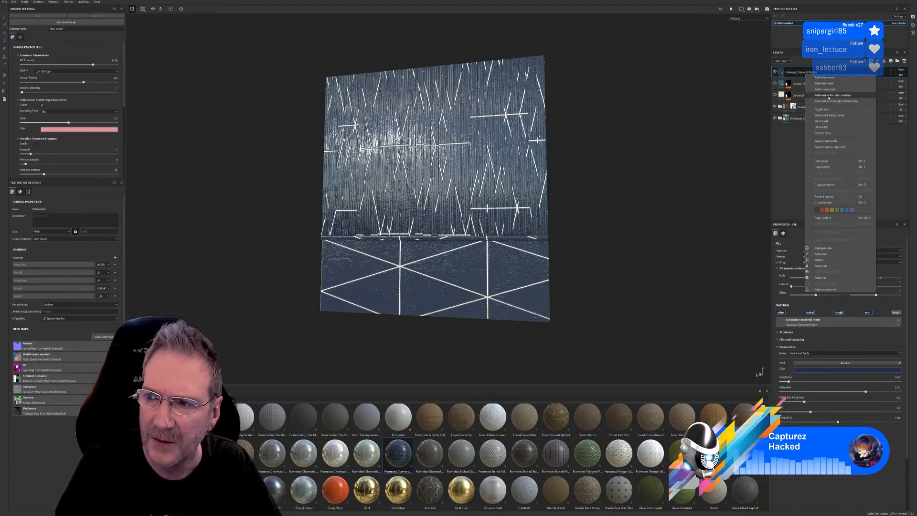
pyautogui.click(829, 96)
pyautogui.click(897, 282)
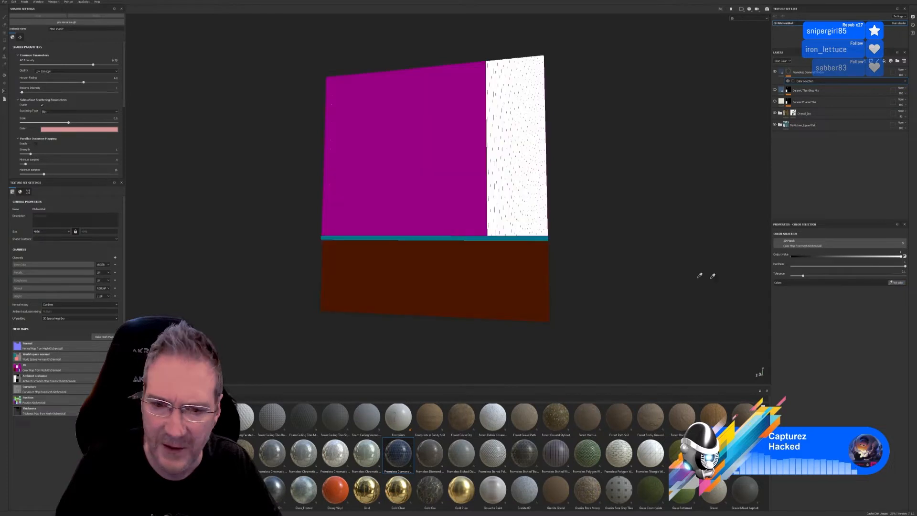
pyautogui.click(503, 274)
# Step: Increase the UV scale of the Frameless Diamond Window fill to get small diamonds, and delete its layer after inspection
pyautogui.click(782, 71)
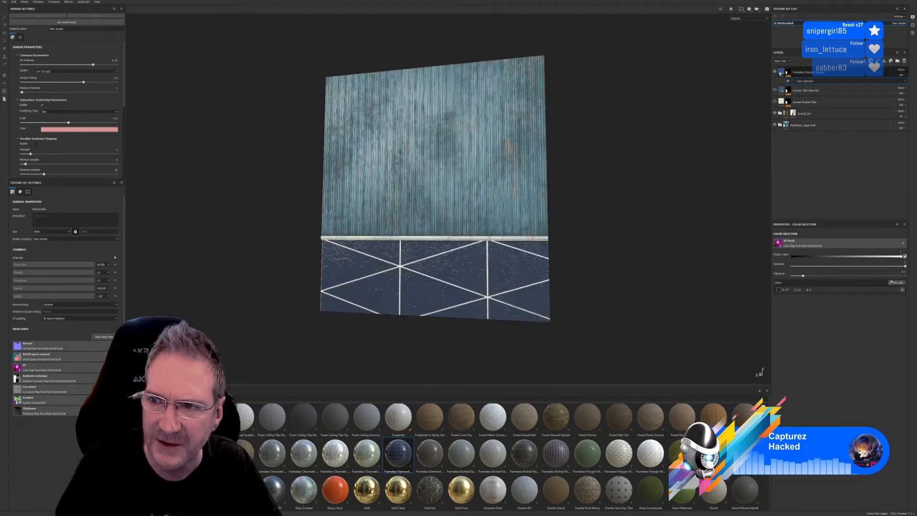
pyautogui.moveTo(822, 280); pyautogui.dragTo(825, 279)
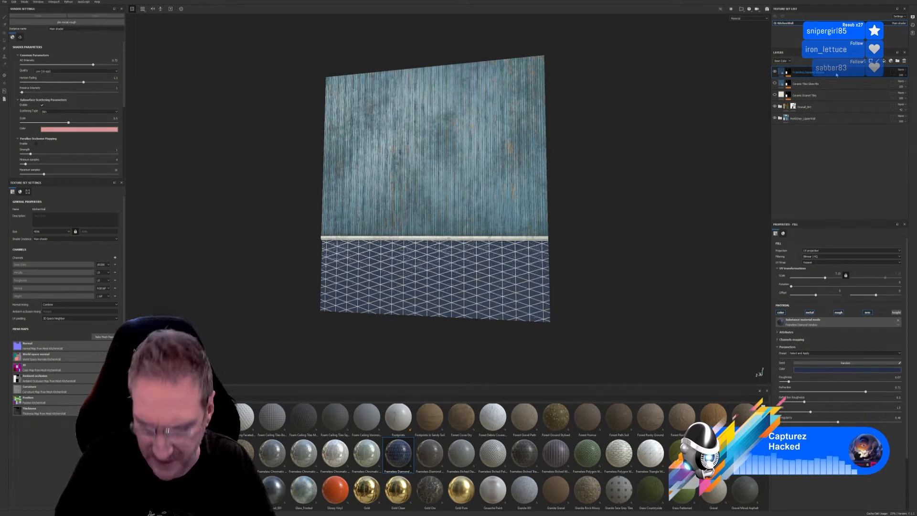
pyautogui.press('Delete')
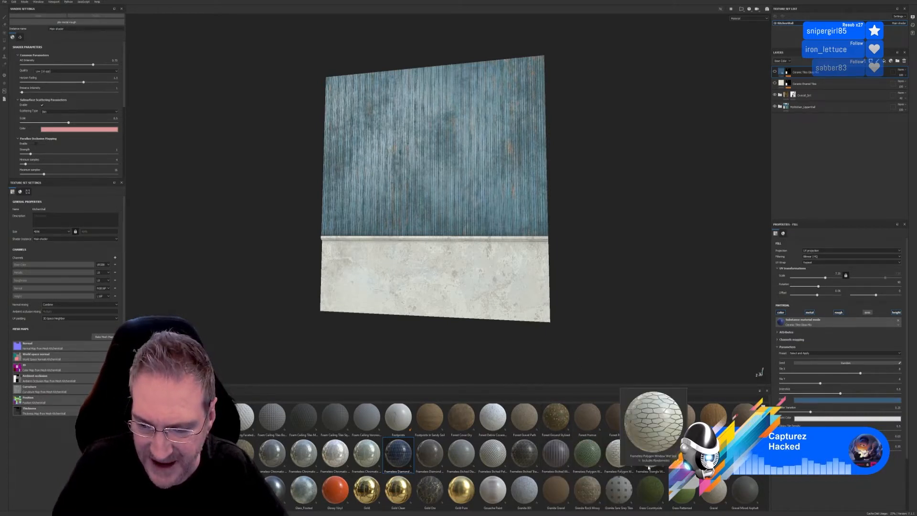
# Step: Apply the Frameless Triangle Window material to the wall as a new fill layer
pyautogui.moveTo(654, 471)
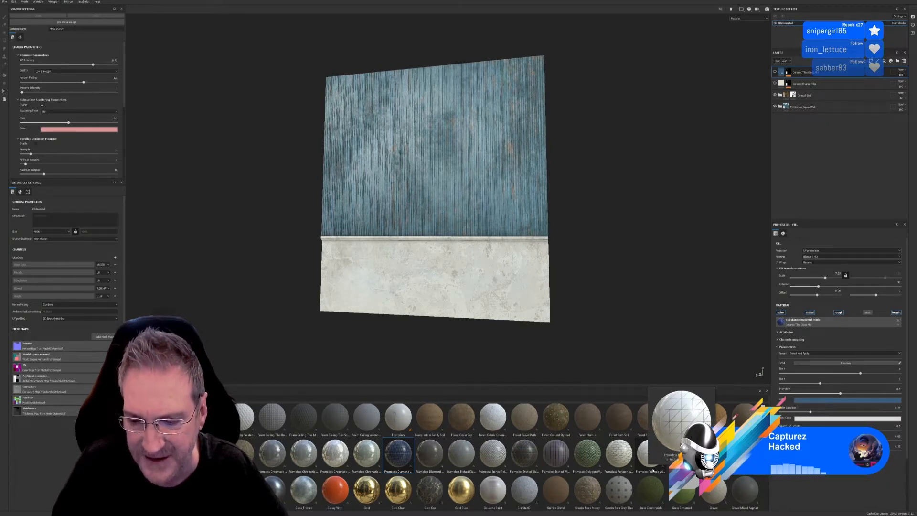
pyautogui.click(649, 467)
pyautogui.keyDown('ctrl'); pyautogui.moveTo(588, 350); pyautogui.dragTo(520, 292); pyautogui.keyUp('ctrl')
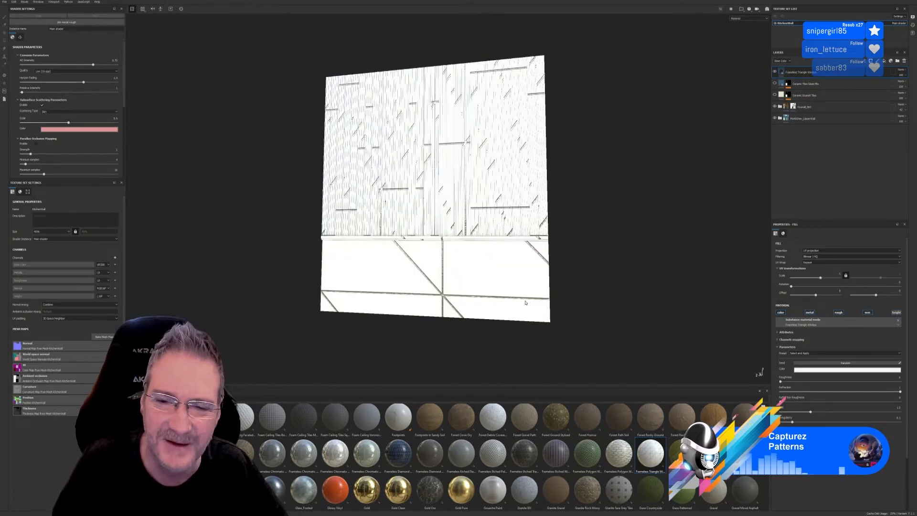
# Step: Mask the Frameless Triangle Window layer to the brown lower-wall ID color with a color selection, and increase its UV tiling scale
pyautogui.rightClick(822, 73)
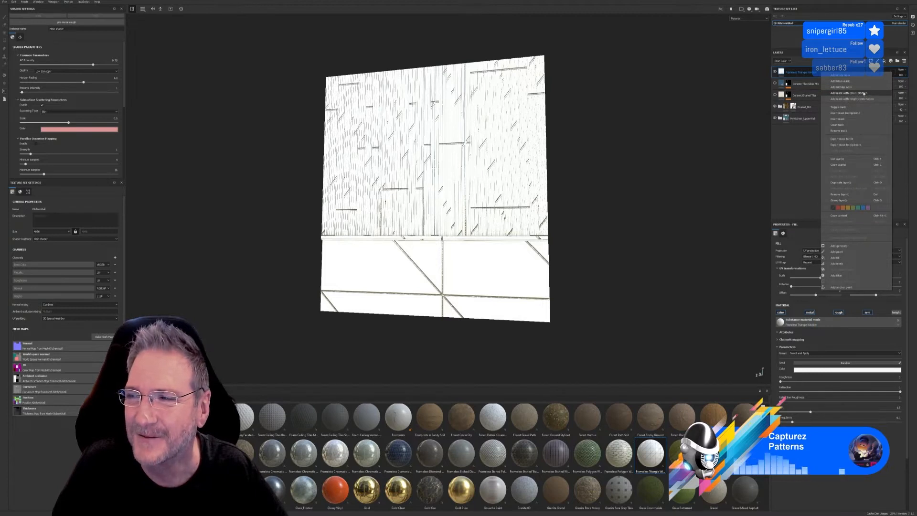
pyautogui.click(864, 94)
pyautogui.click(898, 283)
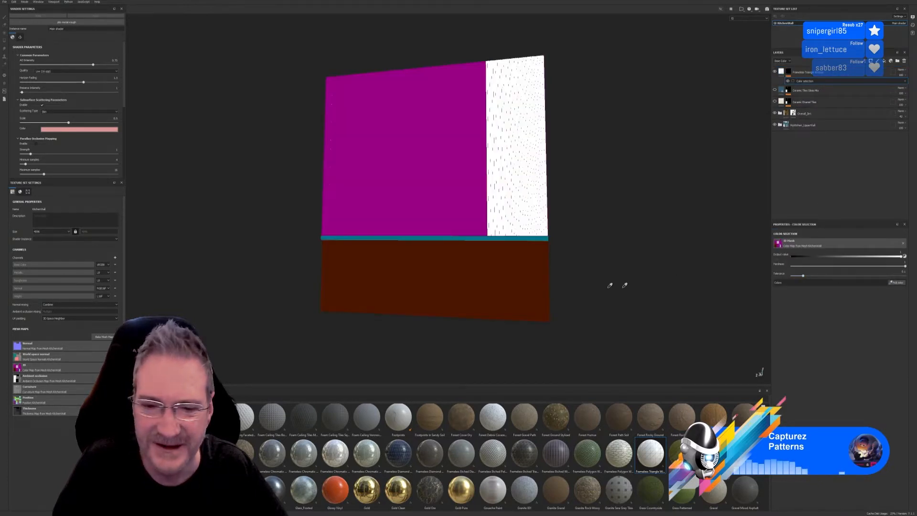
pyautogui.click(543, 277)
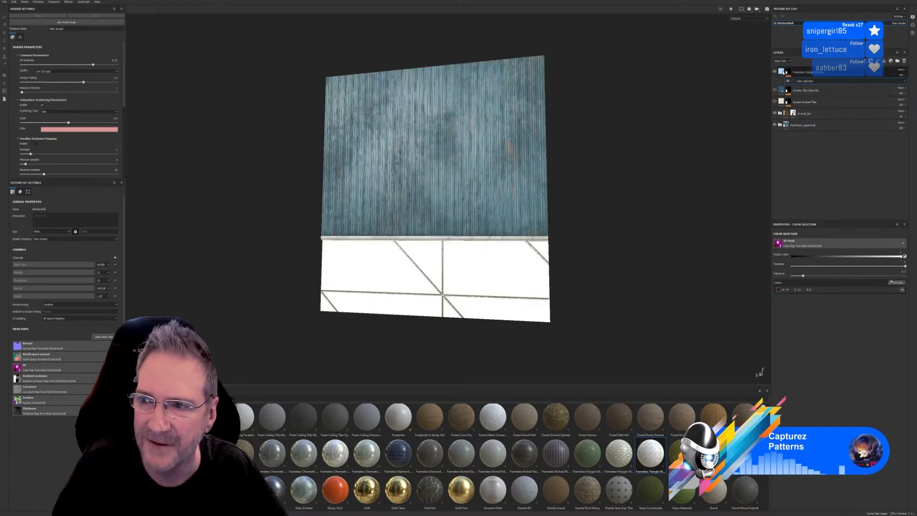
pyautogui.click(782, 72)
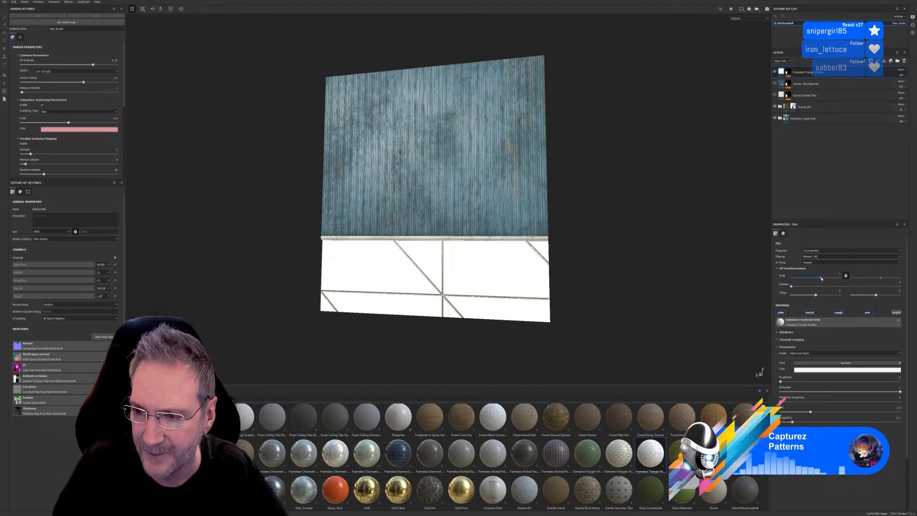
pyautogui.moveTo(822, 278); pyautogui.dragTo(825, 275)
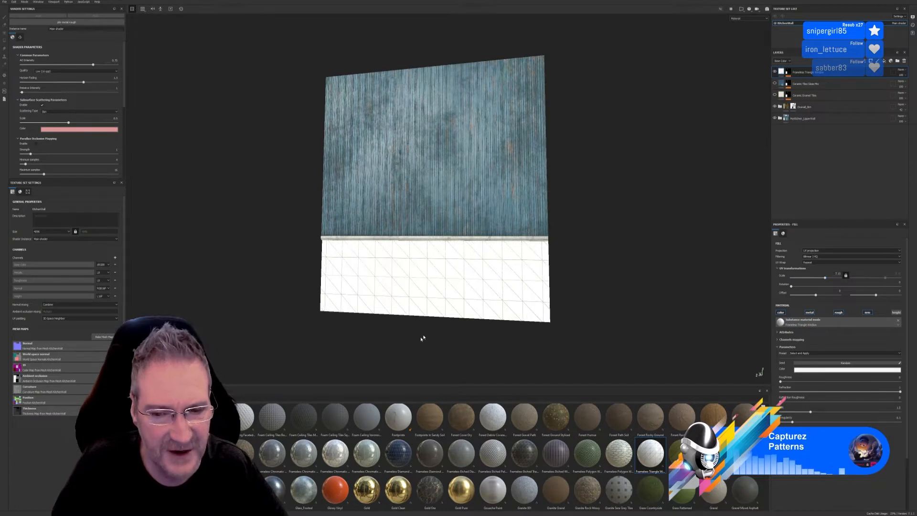
# Step: Check the triangle pattern on the lower wall and delete the Frameless Triangle Window layer
pyautogui.keyDown('alt'); pyautogui.moveTo(409, 341); pyautogui.dragTo(478, 332); pyautogui.keyUp('alt')
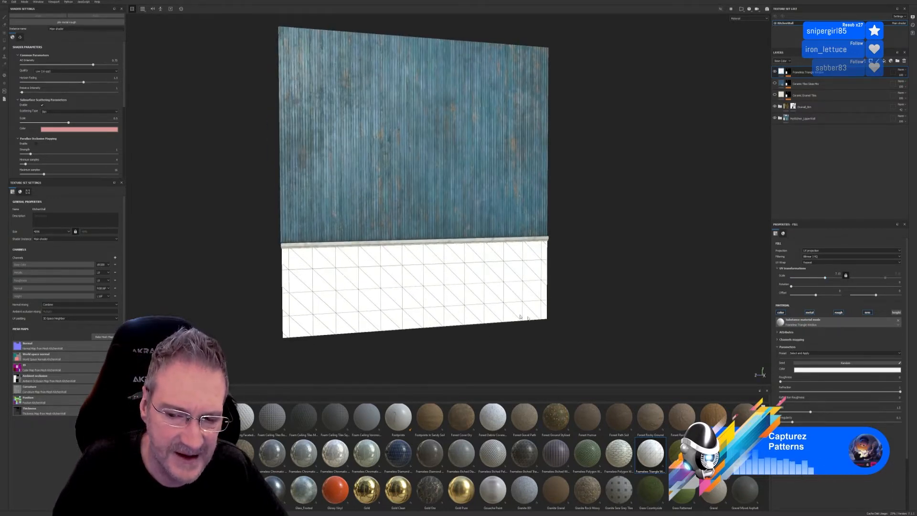
pyautogui.scroll(5, 292, 301)
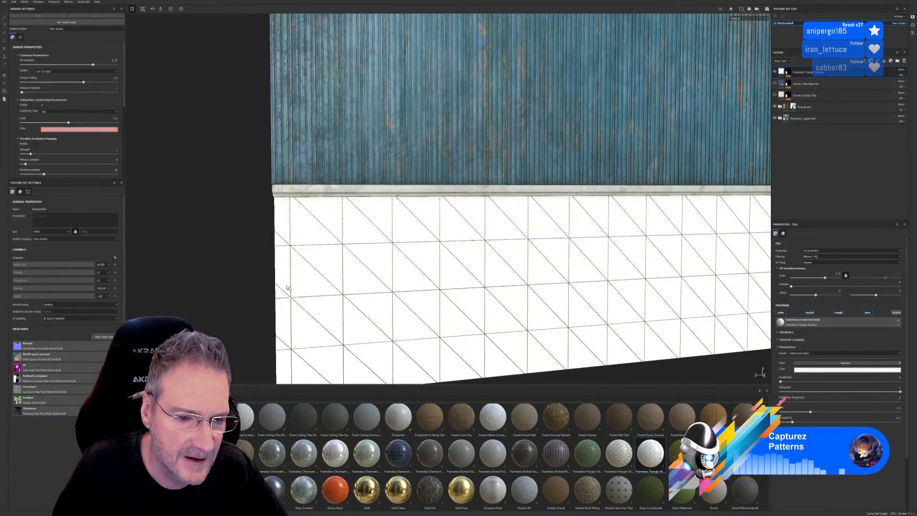
pyautogui.keyDown('alt'); pyautogui.moveTo(289, 289); pyautogui.dragTo(413, 316); pyautogui.keyUp('alt')
pyautogui.keyDown('alt'); pyautogui.moveTo(414, 315); pyautogui.dragTo(431, 274, button='middle'); pyautogui.keyUp('alt')
pyautogui.scroll(4, 431, 274)
pyautogui.keyDown('alt'); pyautogui.moveTo(431, 273); pyautogui.dragTo(552, 360); pyautogui.keyUp('alt')
pyautogui.scroll(-5, 430, 319)
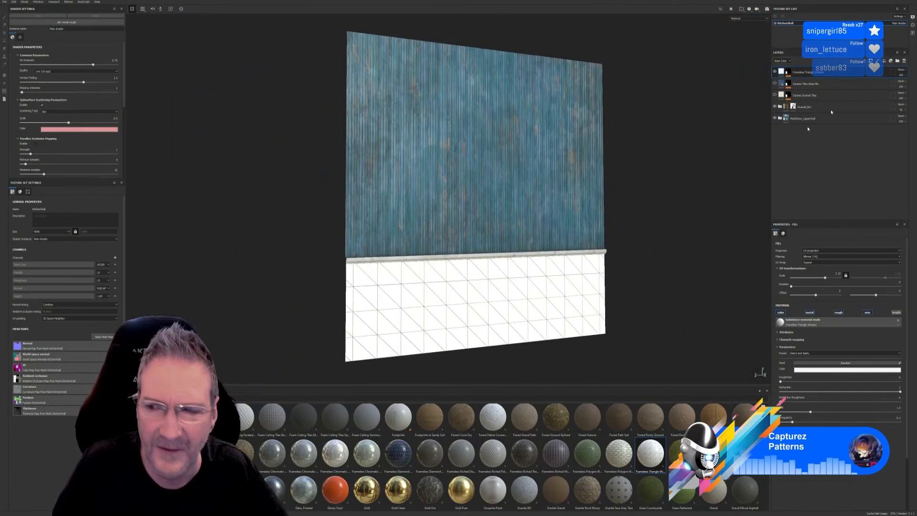
pyautogui.press('Delete')
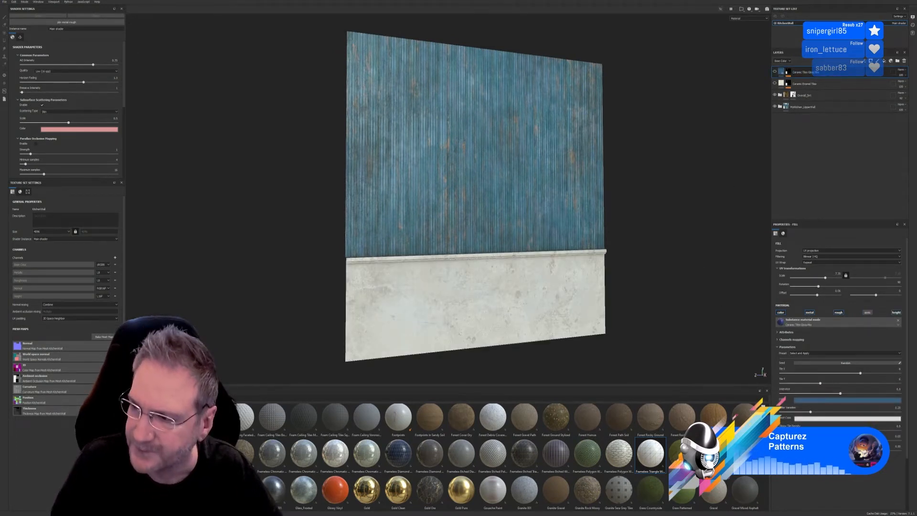
# Step: Find the Honeycomb Tile material in the asset library and apply it to the wall as a new fill layer
pyautogui.moveTo(743, 452)
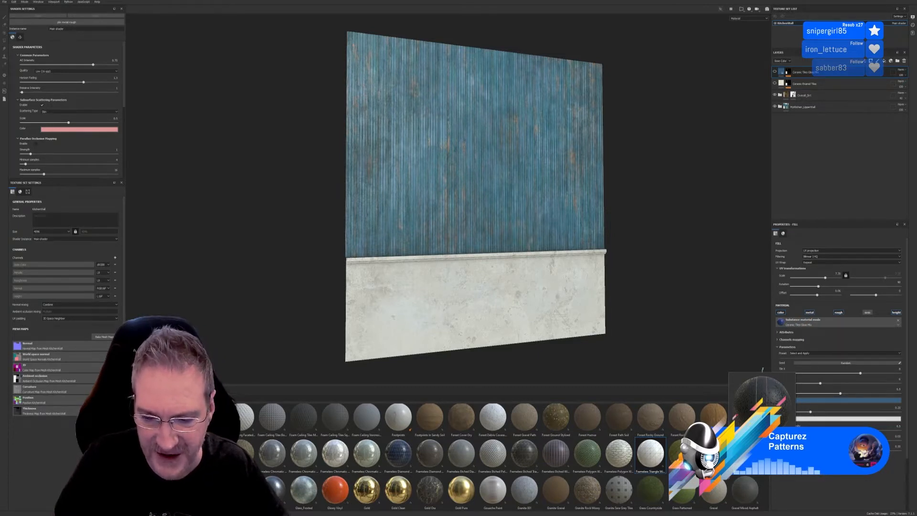
pyautogui.scroll(-3, 502, 454)
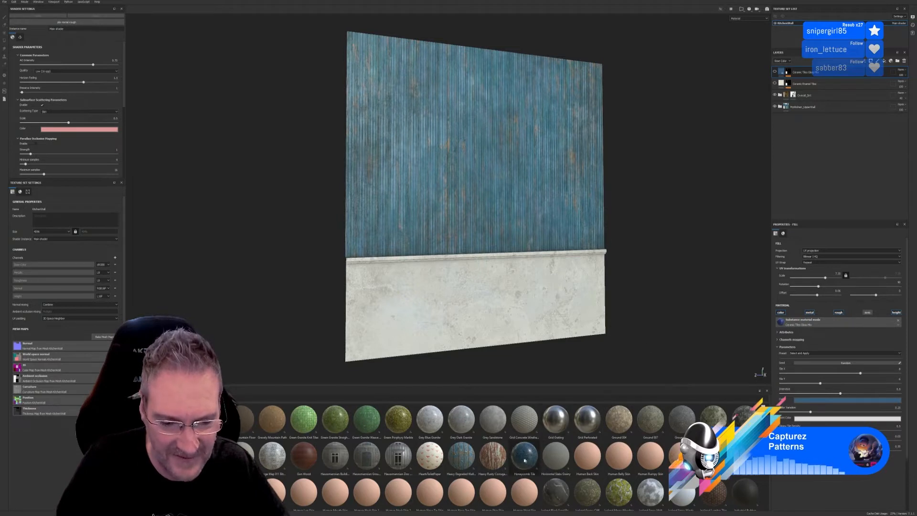
pyautogui.moveTo(522, 460)
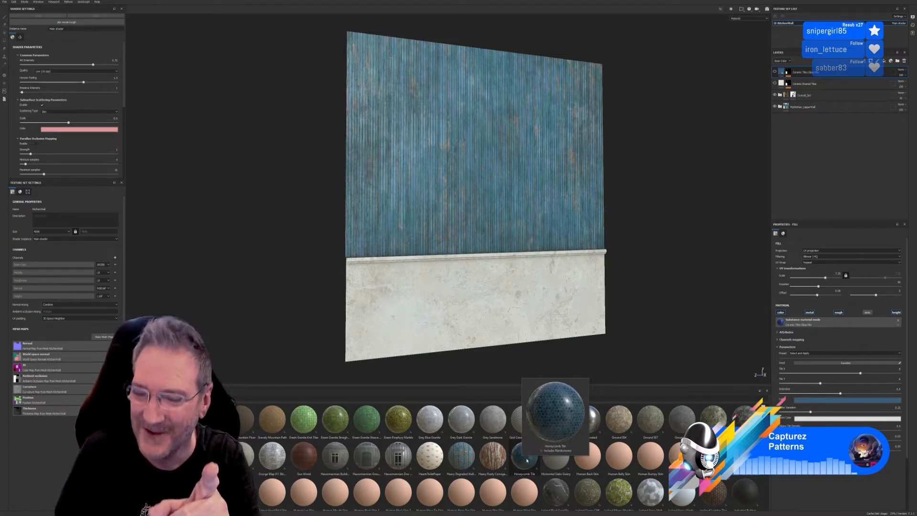
pyautogui.moveTo(526, 464); pyautogui.dragTo(540, 308)
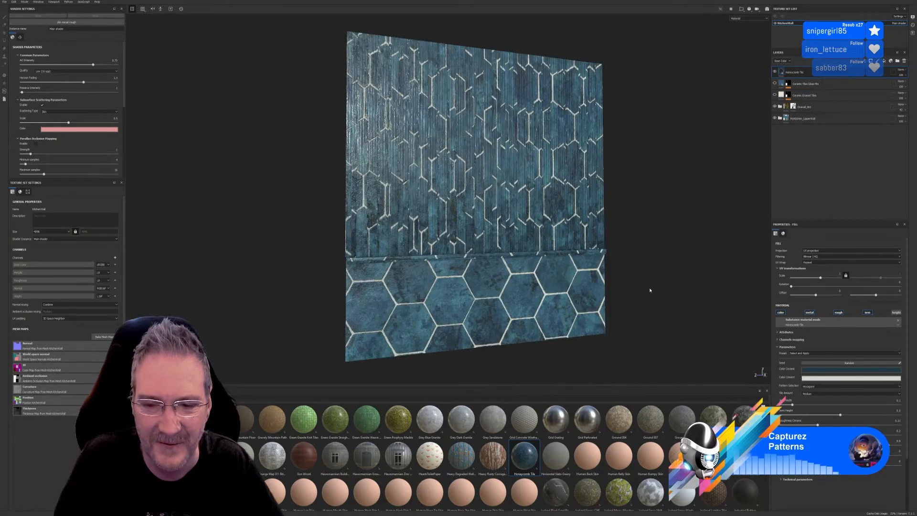
# Step: Mask the Honeycomb Tile layer to the brown lower-wall ID color with a color selection, and increase its UV tiling scale
pyautogui.rightClick(810, 72)
pyautogui.click(847, 94)
pyautogui.click(897, 282)
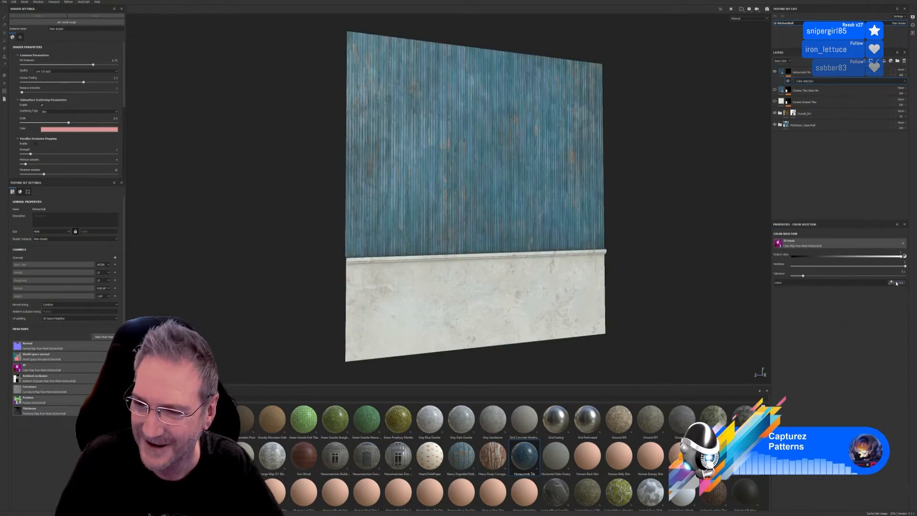
pyautogui.click(588, 304)
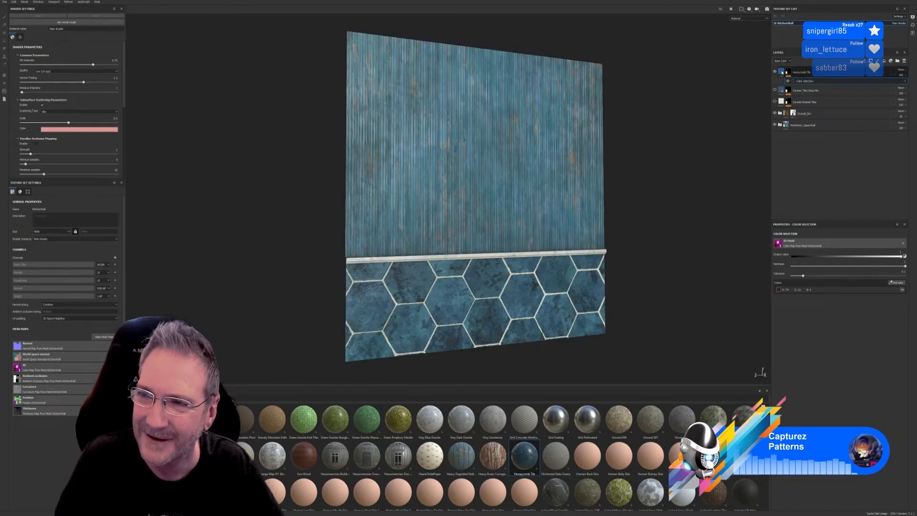
pyautogui.click(782, 72)
pyautogui.moveTo(823, 282); pyautogui.dragTo(825, 281)
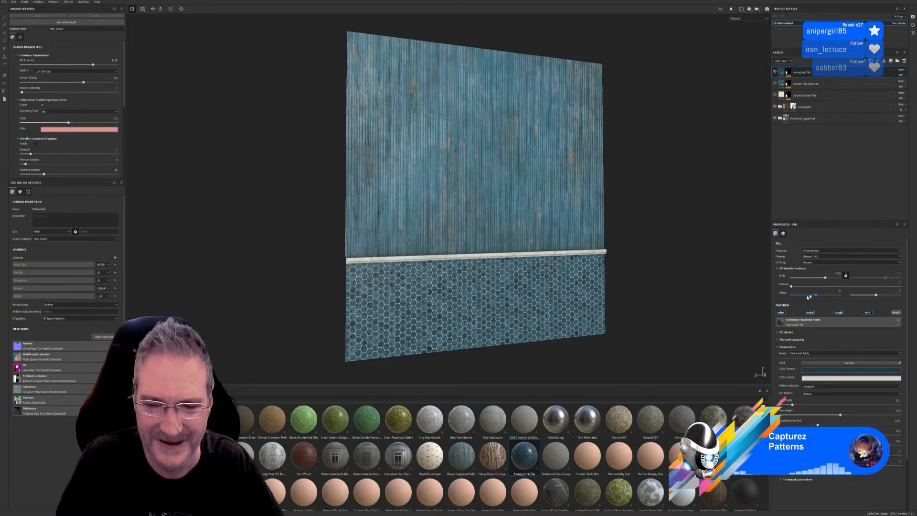
# Step: Shift the honeycomb pattern slightly using the second UV offset value to align its rows with the lower wall's edges
pyautogui.moveTo(670, 280)
pyautogui.keyDown('alt'); pyautogui.mouseDown()
pyautogui.moveTo(480, 288)
pyautogui.moveTo(651, 271)
pyautogui.moveTo(674, 285)
pyautogui.moveTo(666, 289)
pyautogui.mouseUp(); pyautogui.keyUp('alt')
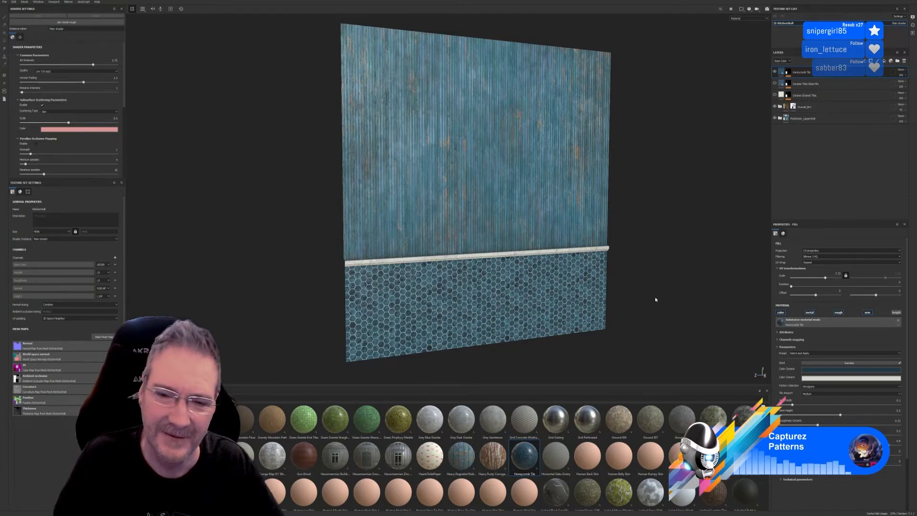
pyautogui.keyDown('alt'); pyautogui.moveTo(655, 299); pyautogui.dragTo(712, 289); pyautogui.keyUp('alt')
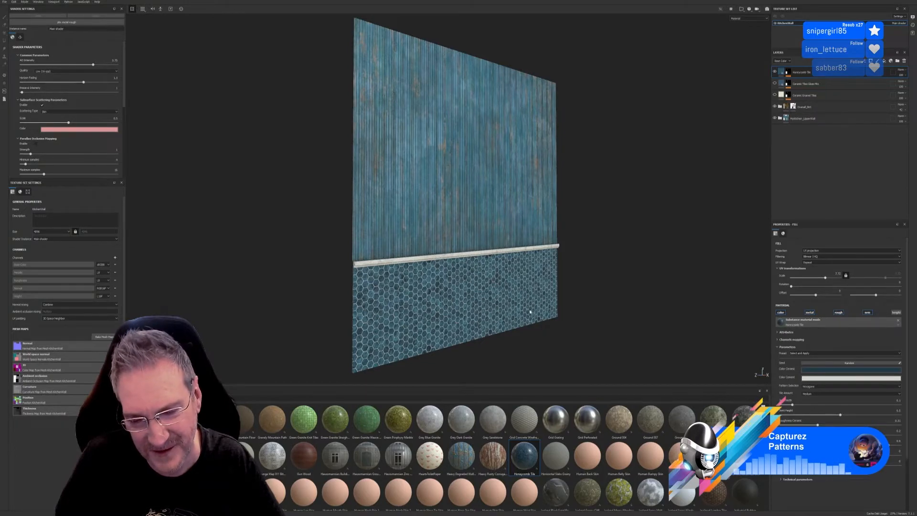
pyautogui.keyDown('alt'); pyautogui.moveTo(557, 282); pyautogui.dragTo(385, 318); pyautogui.keyUp('alt')
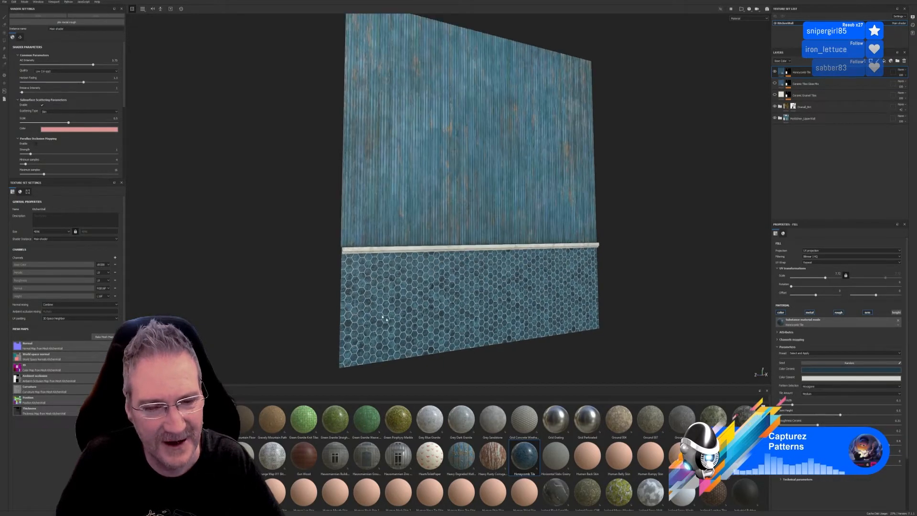
pyautogui.keyDown('alt'); pyautogui.moveTo(510, 316); pyautogui.dragTo(479, 326); pyautogui.keyUp('alt')
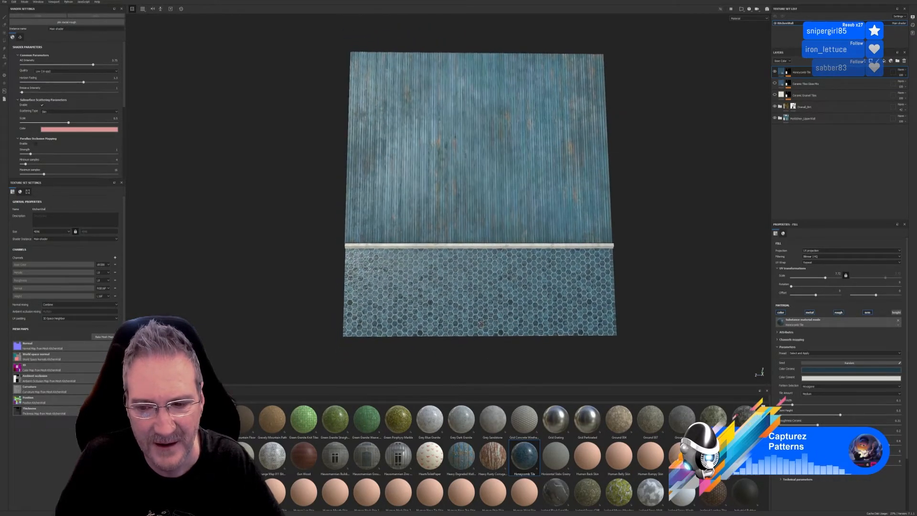
pyautogui.keyDown('alt'); pyautogui.moveTo(379, 294); pyautogui.dragTo(469, 303); pyautogui.keyUp('alt')
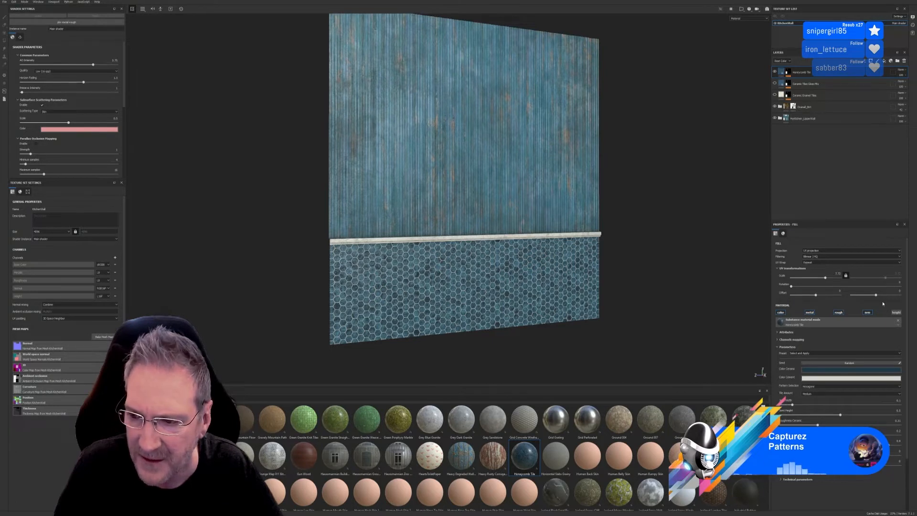
pyautogui.moveTo(877, 296); pyautogui.dragTo(878, 298)
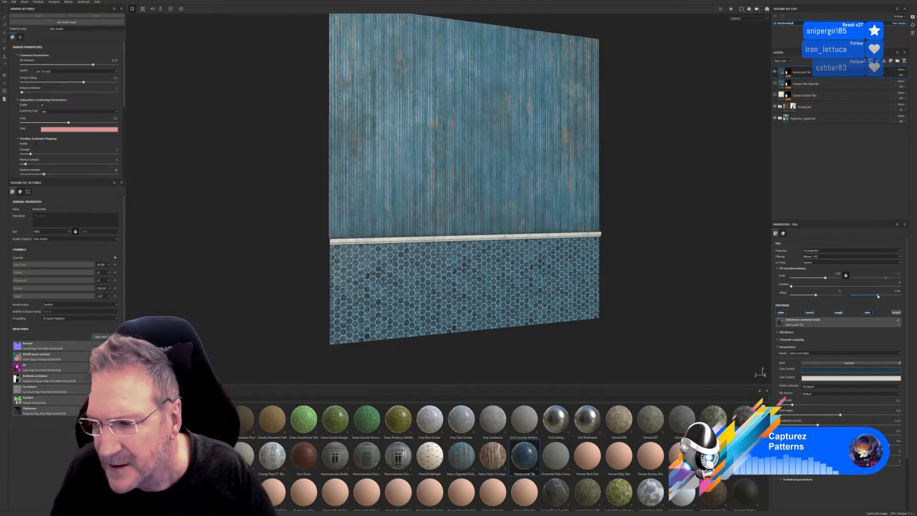
pyautogui.moveTo(878, 296); pyautogui.dragTo(878, 296)
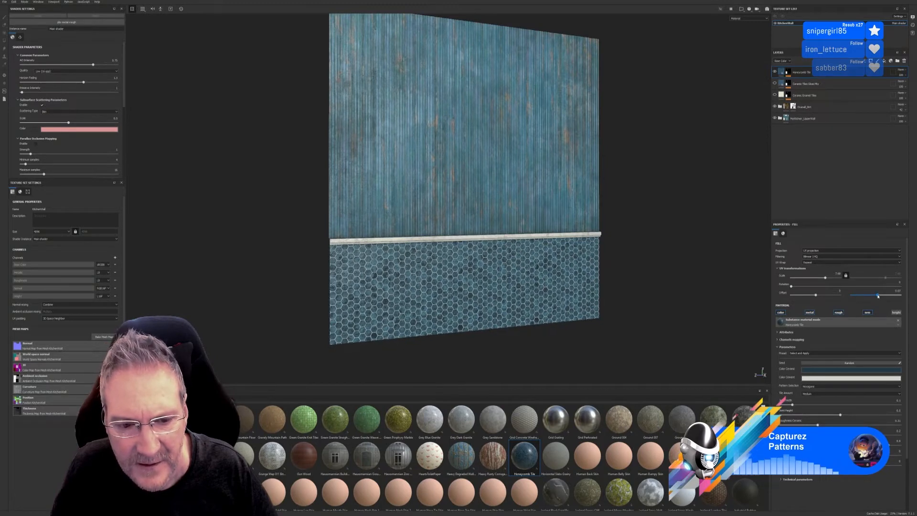
# Step: Set the Honeycomb Tile fill's second UV offset value to 0.062
pyautogui.keyDown('alt'); pyautogui.moveTo(638, 300); pyautogui.dragTo(585, 320); pyautogui.keyUp('alt')
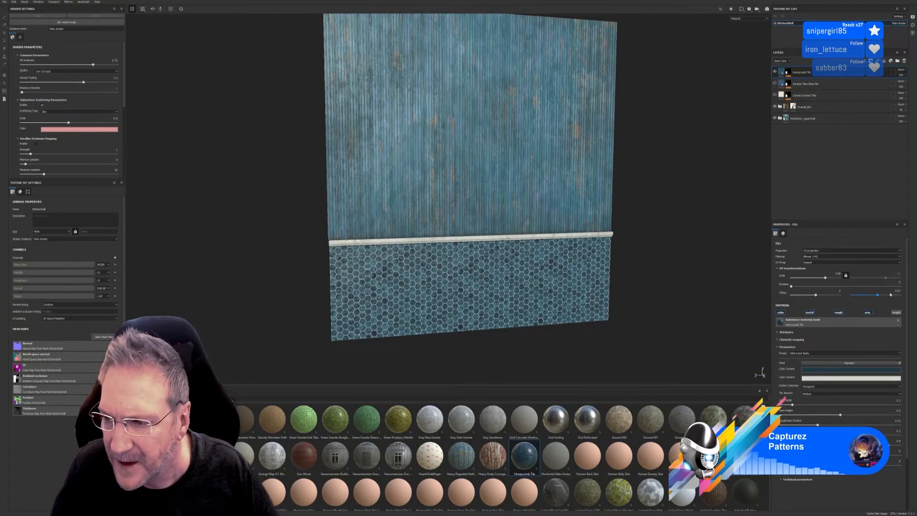
pyautogui.write('0.0')
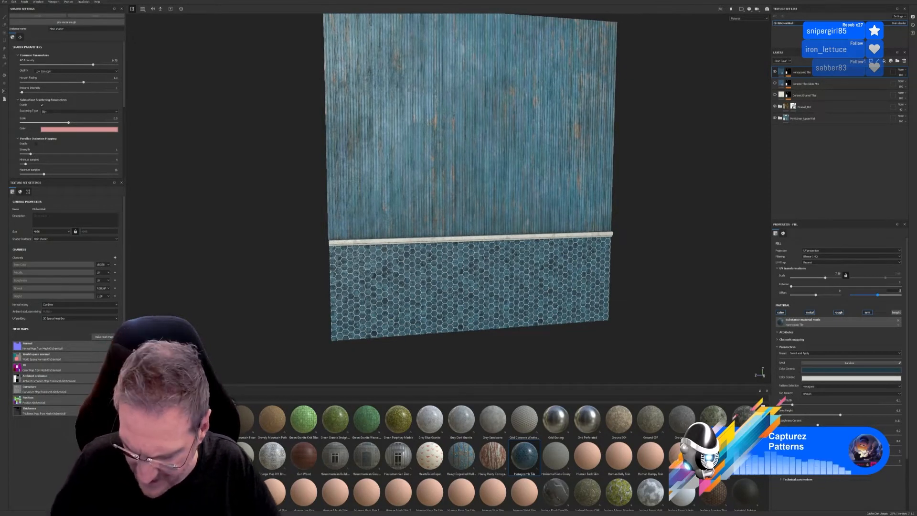
pyautogui.write('6')
pyautogui.press('Return')
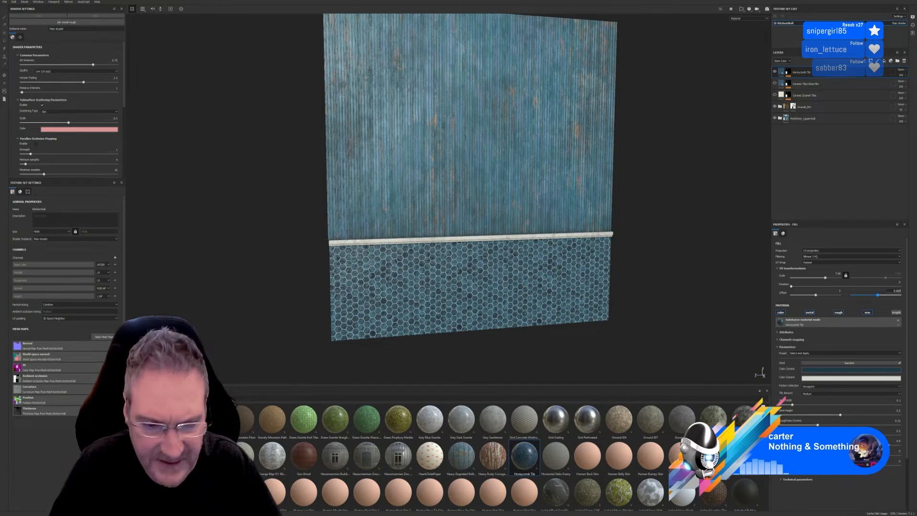
pyautogui.press('Return')
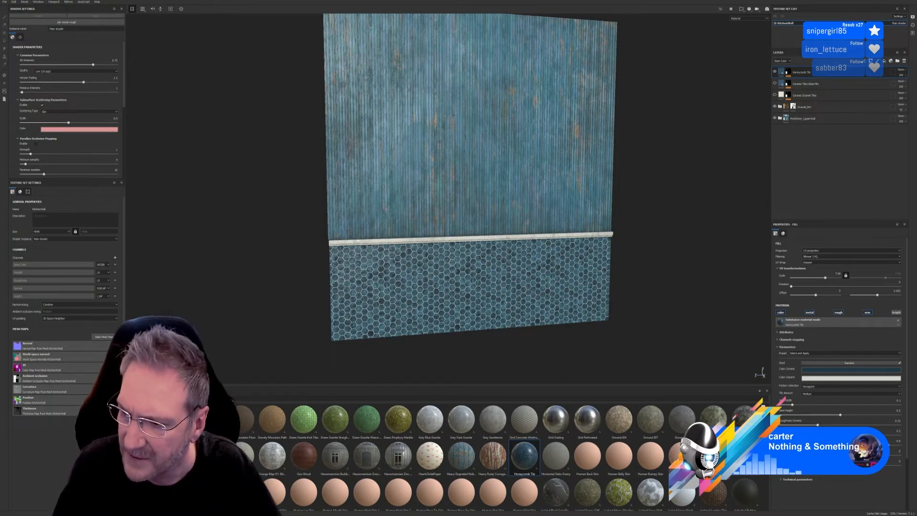
pyautogui.moveTo(889, 290); pyautogui.dragTo(916, 296)
pyautogui.write('0')
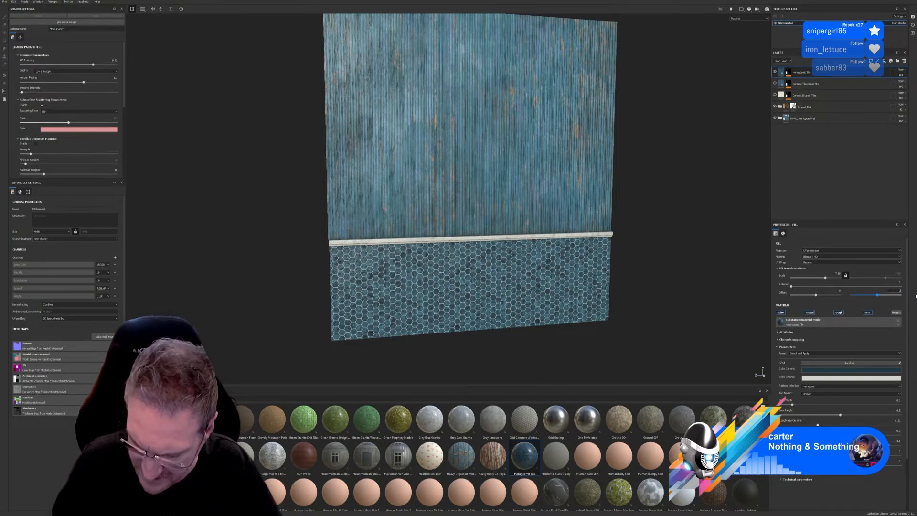
pyautogui.write('.062')
pyautogui.press('Return')
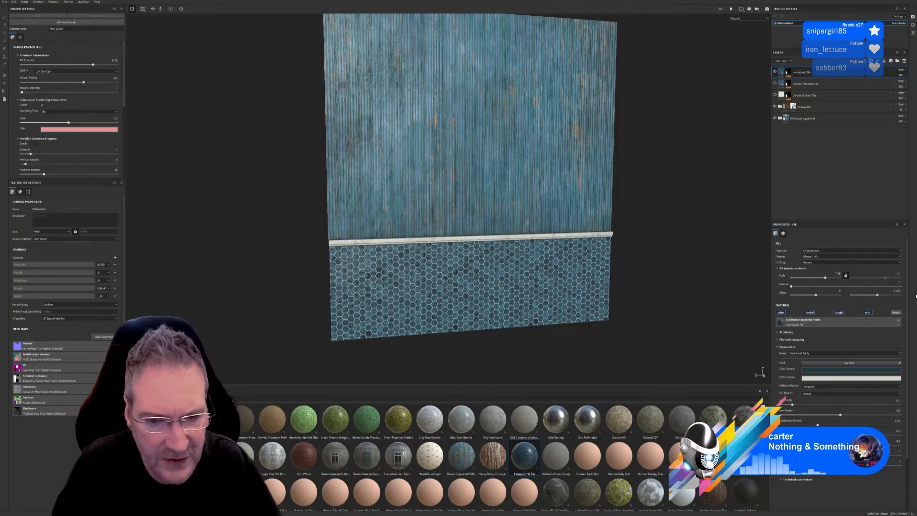
# Step: Inspect the honeycomb rows along the lower wall and readjust the fill's second UV offset to about 0.06
pyautogui.moveTo(702, 270)
pyautogui.keyDown('alt'); pyautogui.mouseDown()
pyautogui.moveTo(670, 287)
pyautogui.moveTo(622, 263)
pyautogui.moveTo(647, 263)
pyautogui.moveTo(684, 272)
pyautogui.moveTo(685, 284)
pyautogui.moveTo(587, 277)
pyautogui.moveTo(659, 266)
pyautogui.moveTo(707, 272)
pyautogui.moveTo(572, 273)
pyautogui.moveTo(694, 280)
pyautogui.mouseUp(); pyautogui.keyUp('alt')
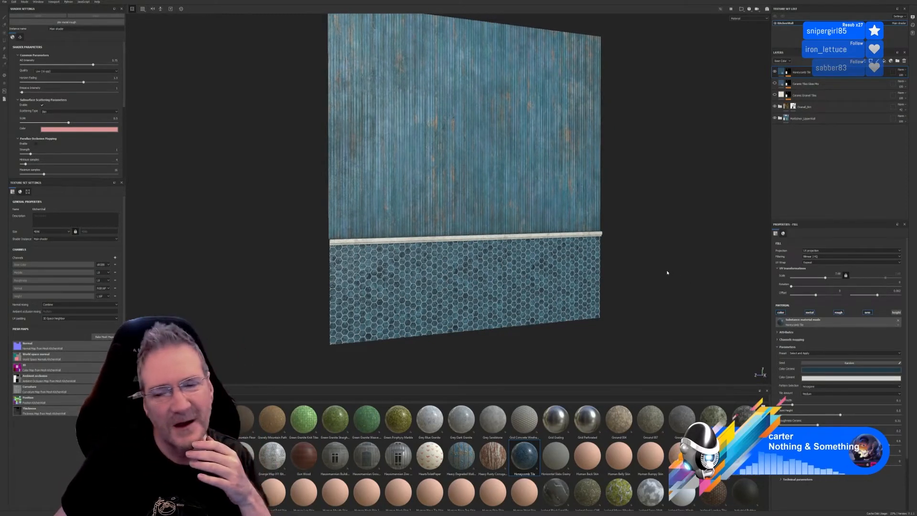
pyautogui.moveTo(640, 282)
pyautogui.keyDown('alt'); pyautogui.mouseDown()
pyautogui.moveTo(647, 303)
pyautogui.moveTo(568, 292)
pyautogui.moveTo(653, 279)
pyautogui.mouseUp(); pyautogui.keyUp('alt')
pyautogui.scroll(-4, 570, 268)
pyautogui.keyDown('alt'); pyautogui.moveTo(570, 268); pyautogui.dragTo(618, 287); pyautogui.keyUp('alt')
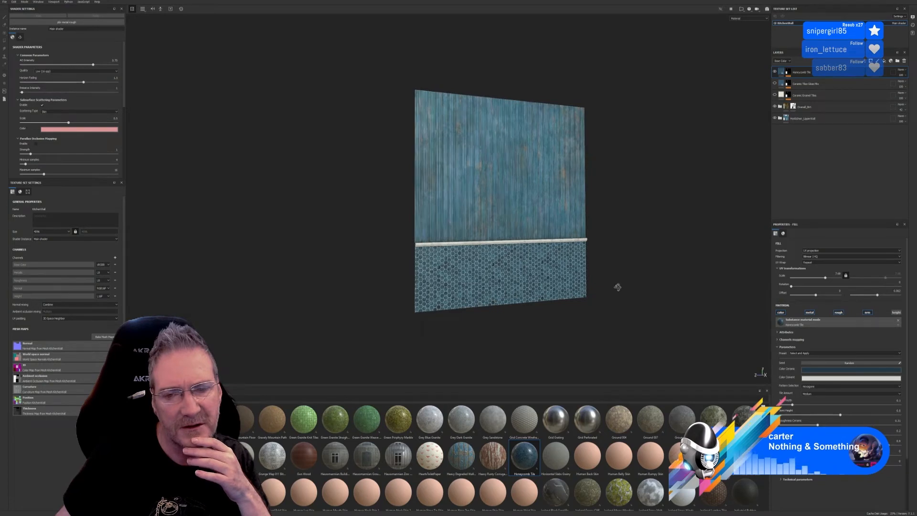
pyautogui.scroll(5, 618, 287)
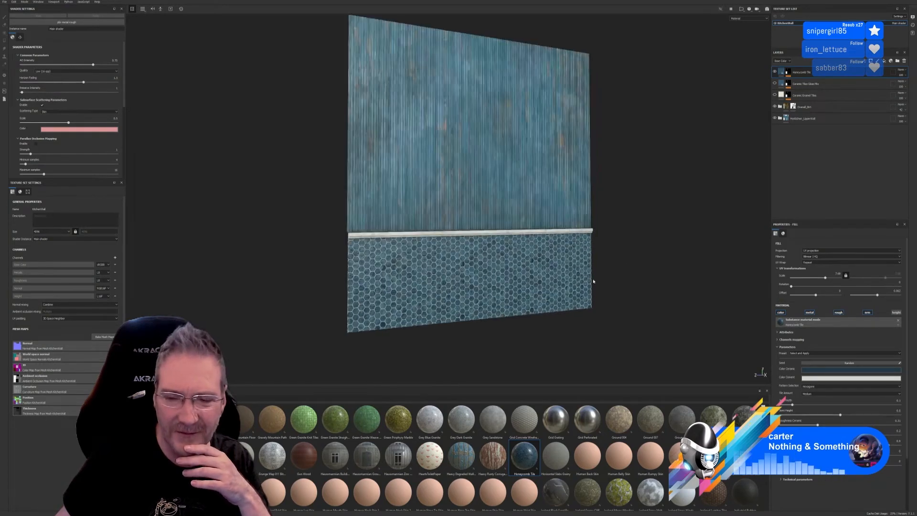
pyautogui.keyDown('alt'); pyautogui.moveTo(619, 287); pyautogui.dragTo(588, 279); pyautogui.keyUp('alt')
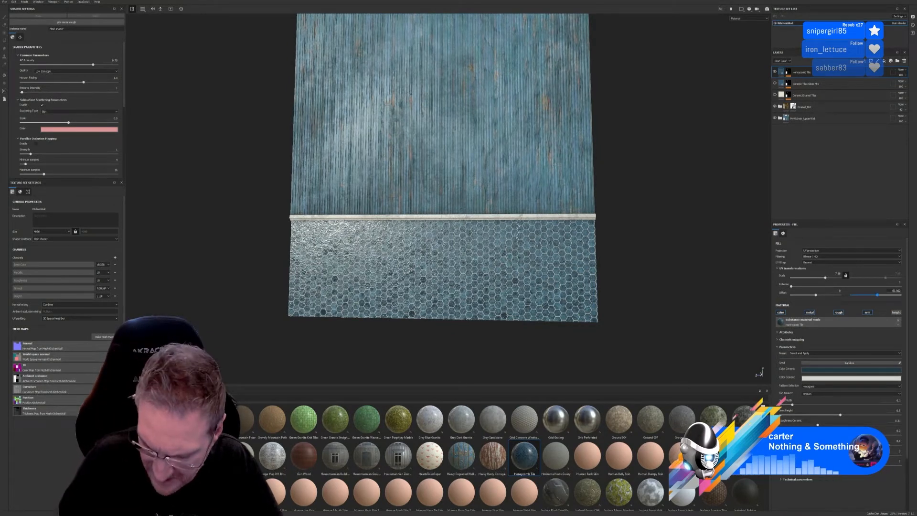
pyautogui.moveTo(877, 295); pyautogui.dragTo(900, 295)
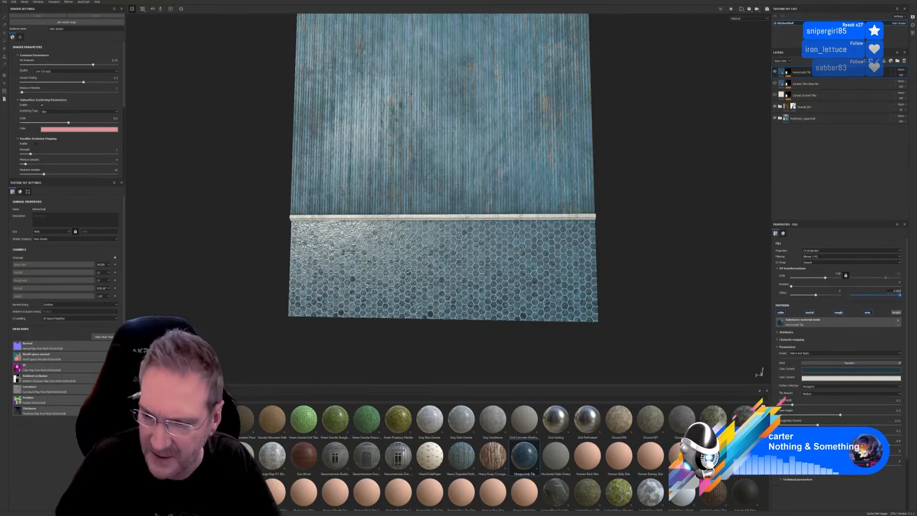
pyautogui.moveTo(900, 295); pyautogui.dragTo(878, 295)
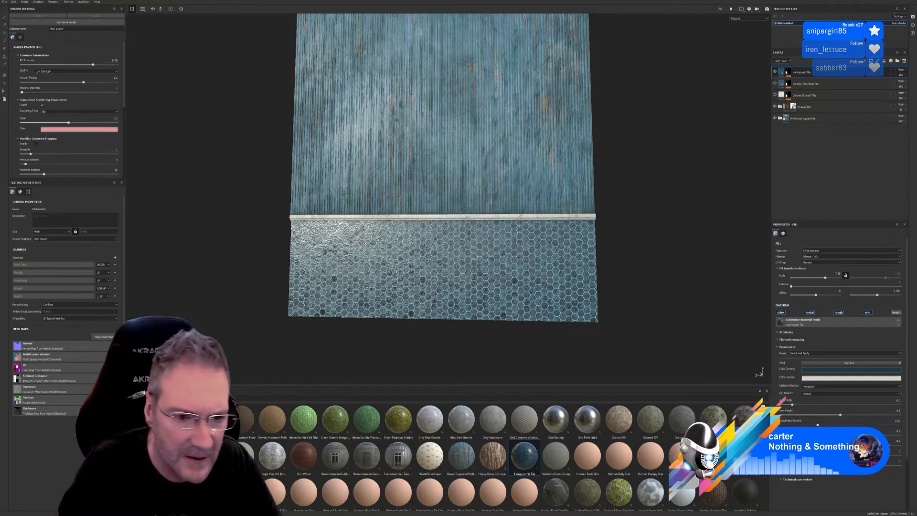
# Step: Inspect the honeycomb tiling on the lower wall from several angles and distances, including its edges along the white trim
pyautogui.keyDown('alt'); pyautogui.moveTo(649, 269); pyautogui.dragTo(655, 289); pyautogui.keyUp('alt')
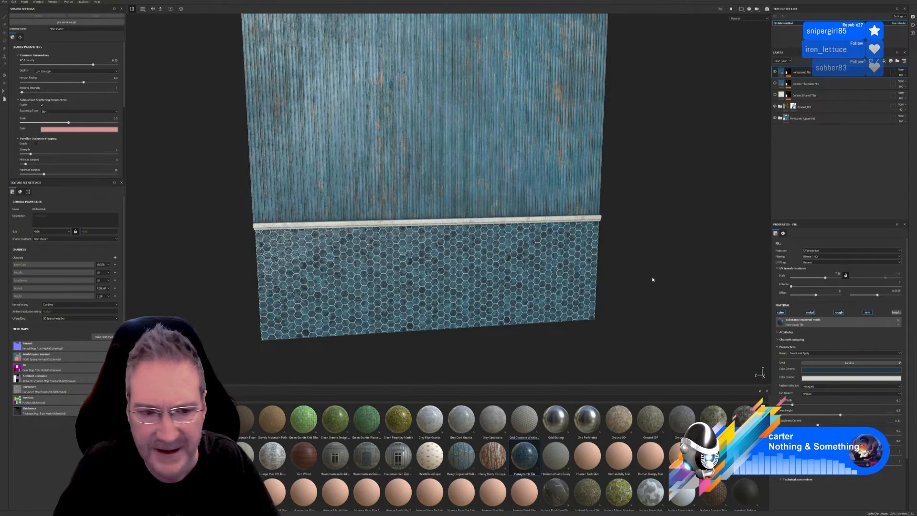
pyautogui.keyDown('alt'); pyautogui.moveTo(652, 279); pyautogui.dragTo(597, 270); pyautogui.keyUp('alt')
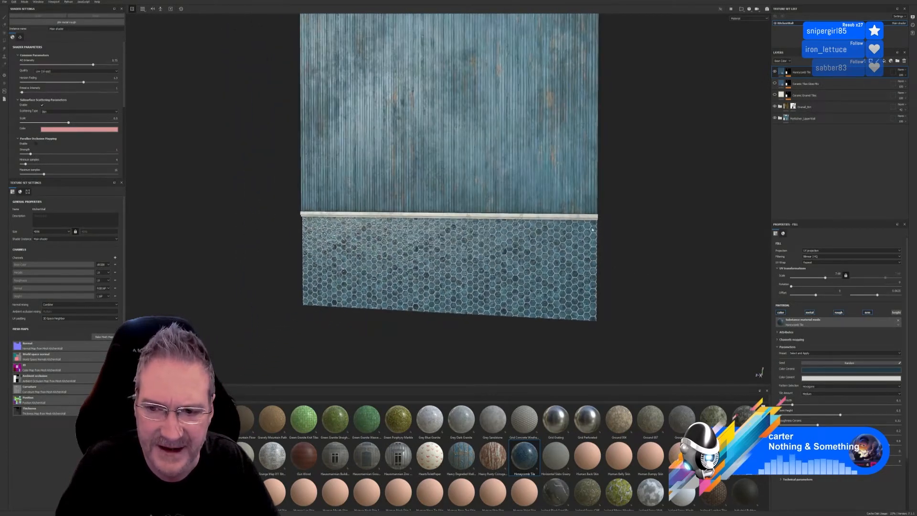
pyautogui.scroll(5, 293, 262)
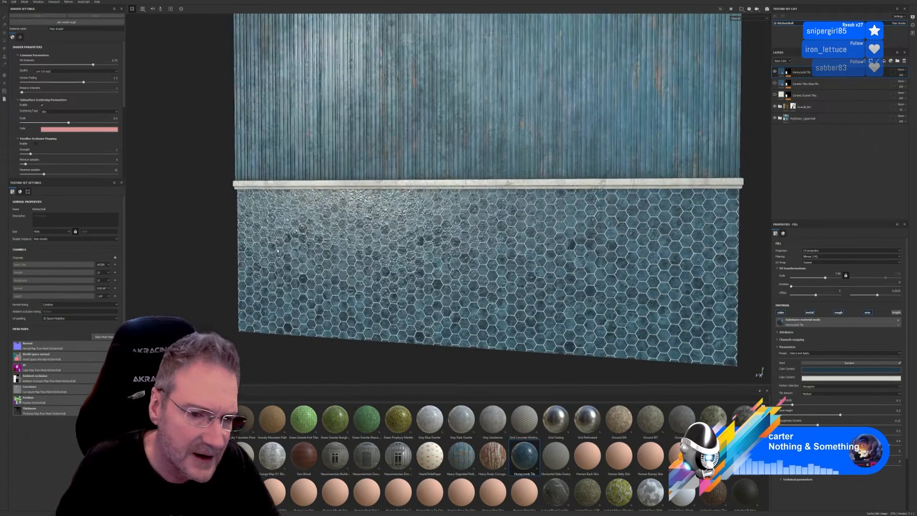
pyautogui.scroll(-5, 229, 273)
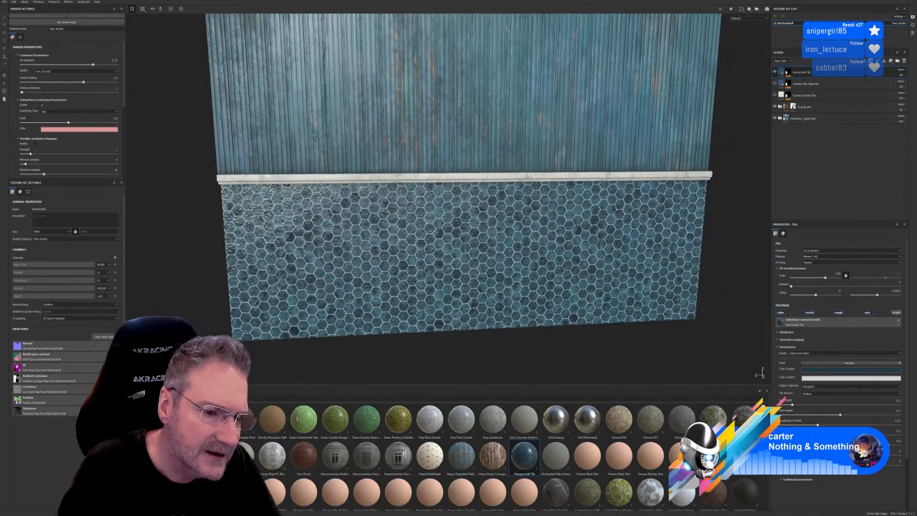
pyautogui.keyDown('alt'); pyautogui.moveTo(229, 273); pyautogui.dragTo(214, 192); pyautogui.keyUp('alt')
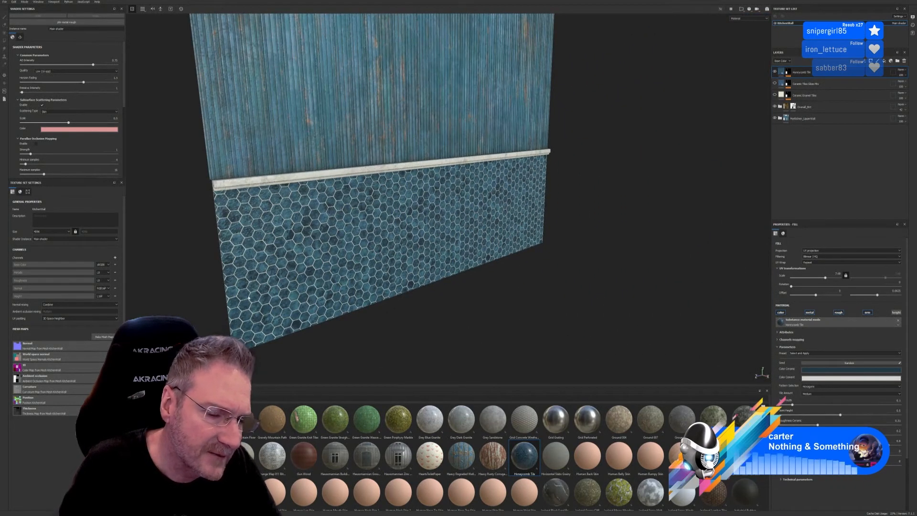
pyautogui.scroll(-5, 295, 219)
pyautogui.keyDown('alt'); pyautogui.moveTo(470, 294); pyautogui.dragTo(504, 288); pyautogui.keyUp('alt')
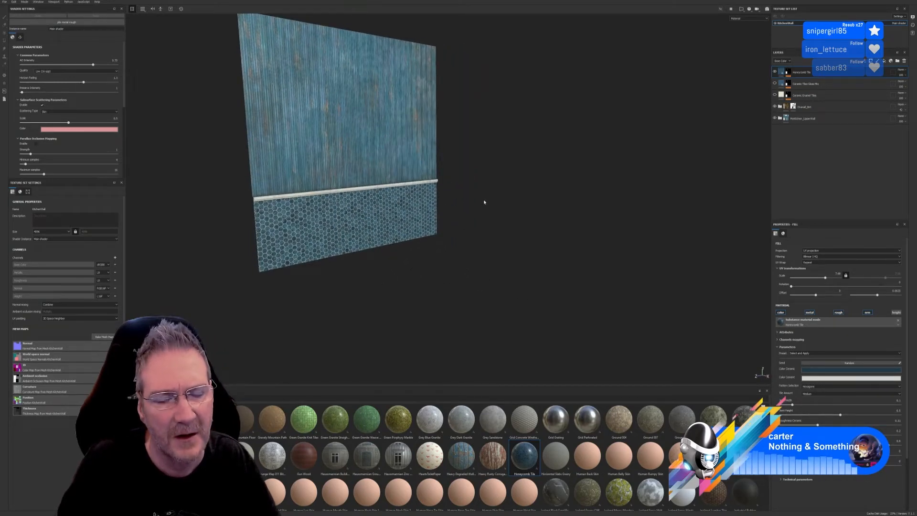
pyautogui.keyDown('alt'); pyautogui.moveTo(484, 202); pyautogui.dragTo(544, 243, button='middle'); pyautogui.keyUp('alt')
# Step: Hide the Honeycomb Tile layer and browse the material library for another tile material for the lower wall
pyautogui.click(775, 71)
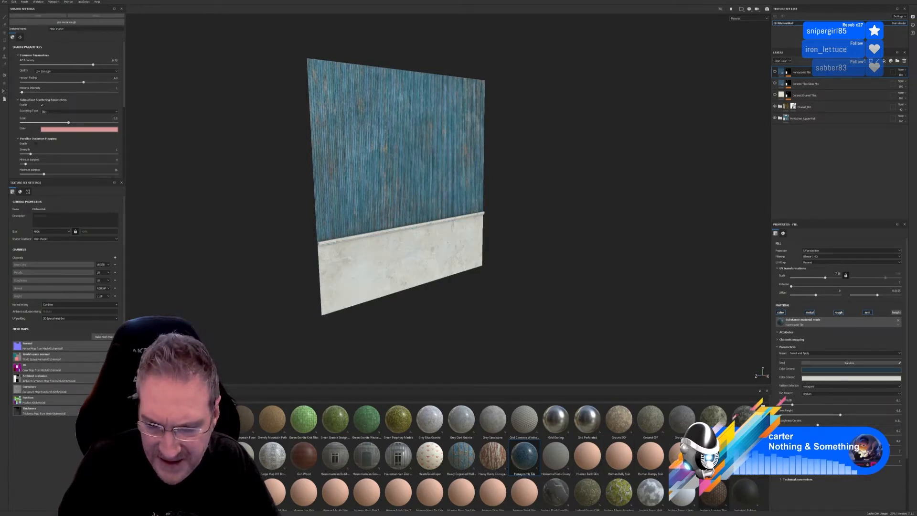
pyautogui.scroll(-3, 477, 454)
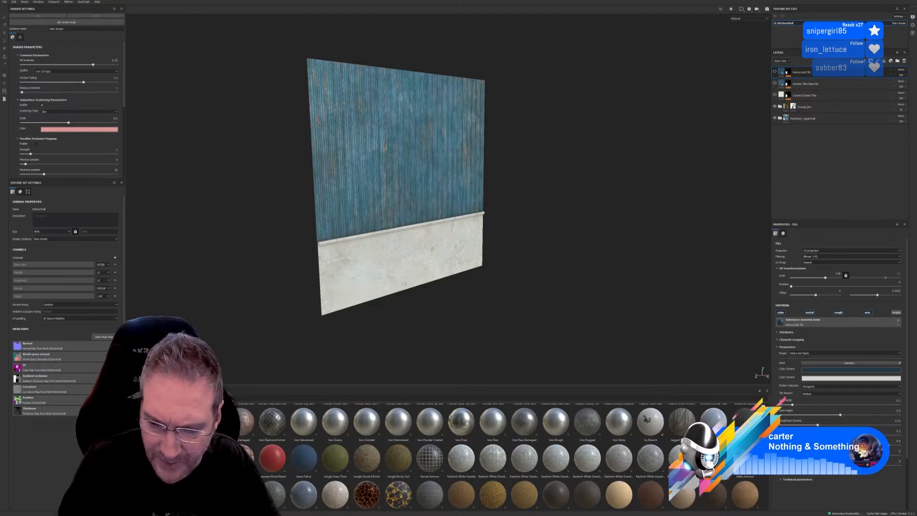
pyautogui.moveTo(711, 461)
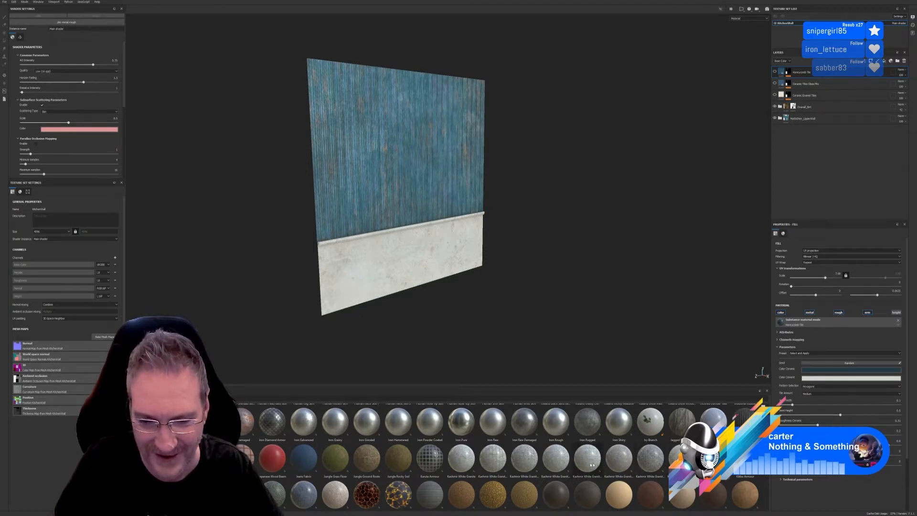
pyautogui.moveTo(463, 461)
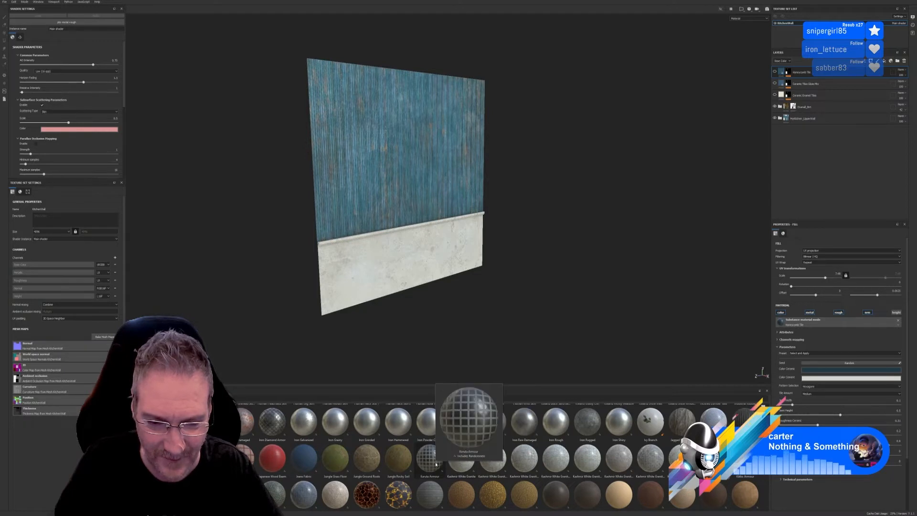
pyautogui.moveTo(528, 467)
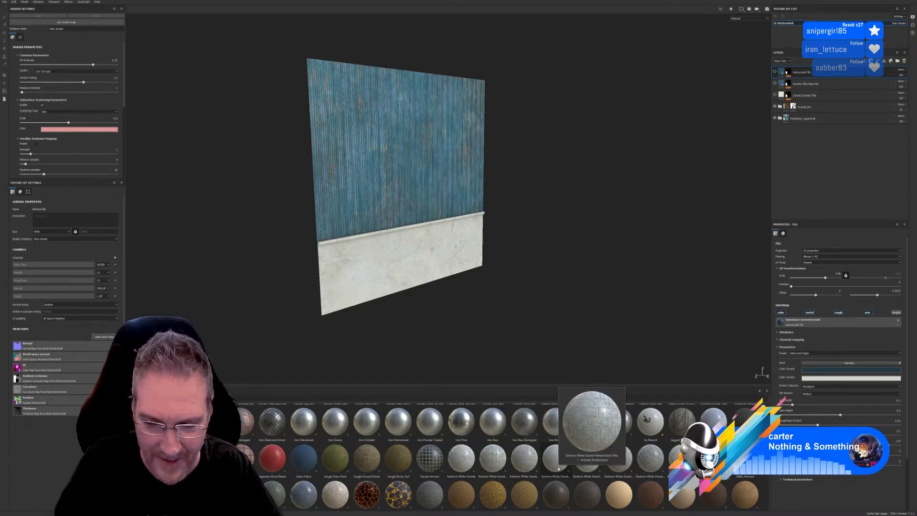
pyautogui.moveTo(614, 472)
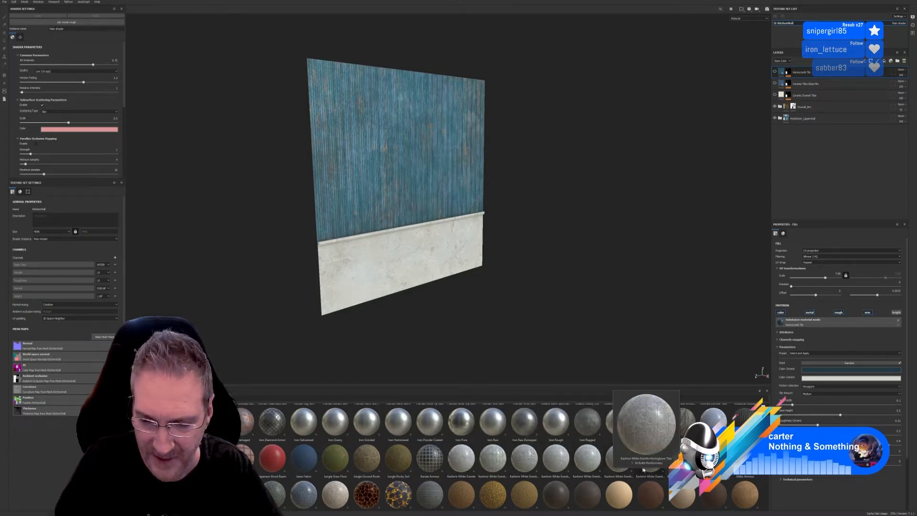
pyautogui.moveTo(660, 470)
pyautogui.moveTo(696, 469)
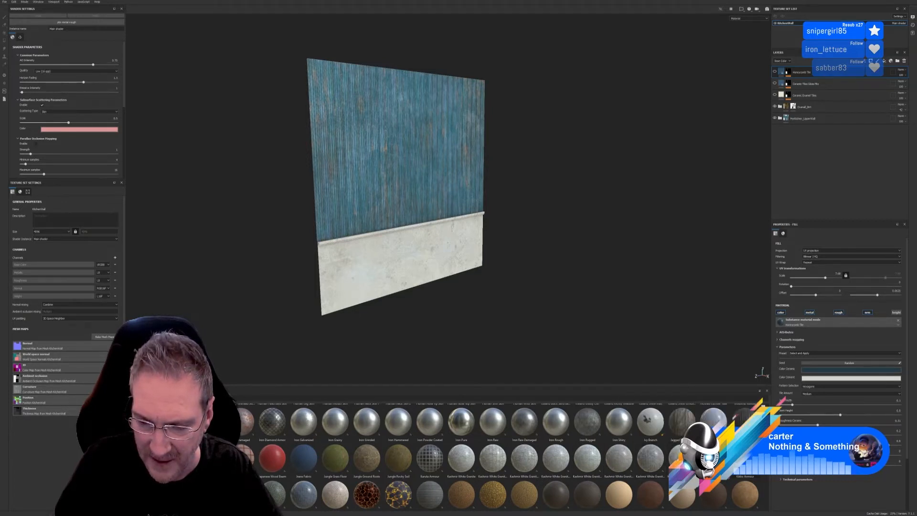
pyautogui.scroll(-5, 478, 453)
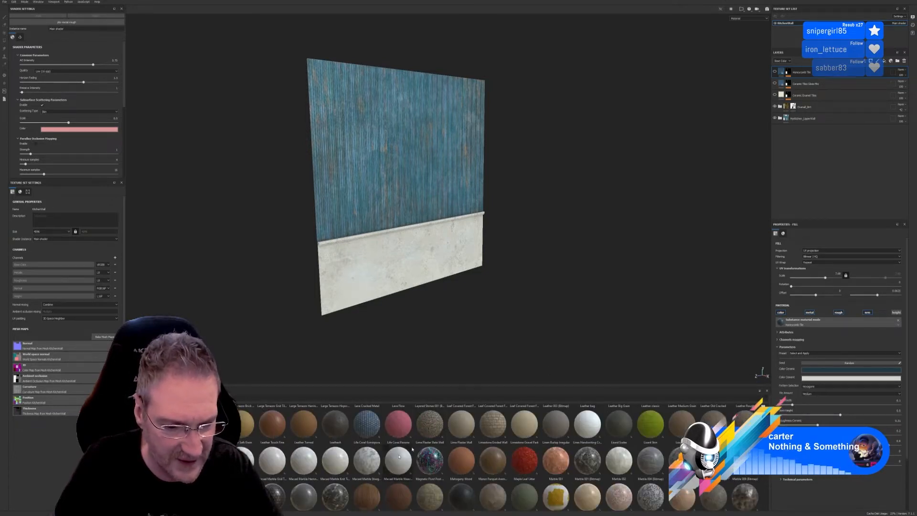
pyautogui.moveTo(272, 497)
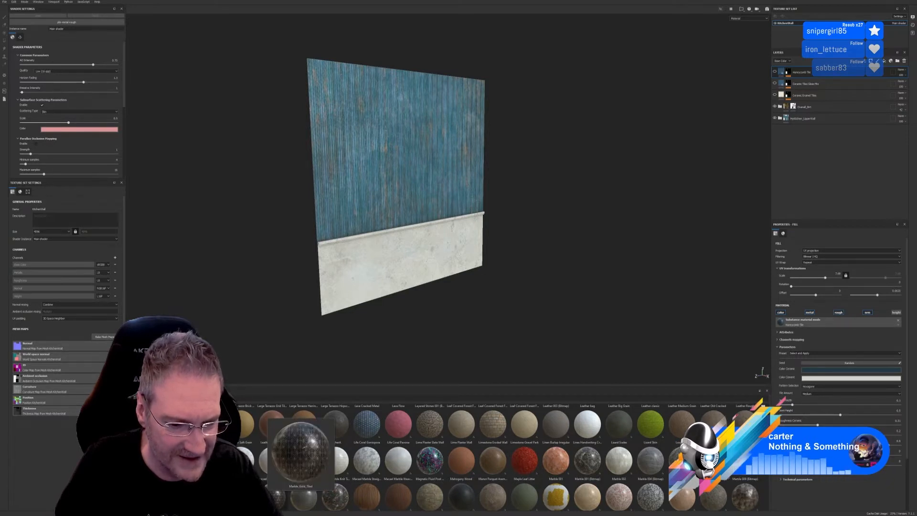
# Step: Try the Marble Gold tile material as a new fill layer, masked to the lower wall's ID color with a color selection
pyautogui.moveTo(272, 497); pyautogui.dragTo(412, 257)
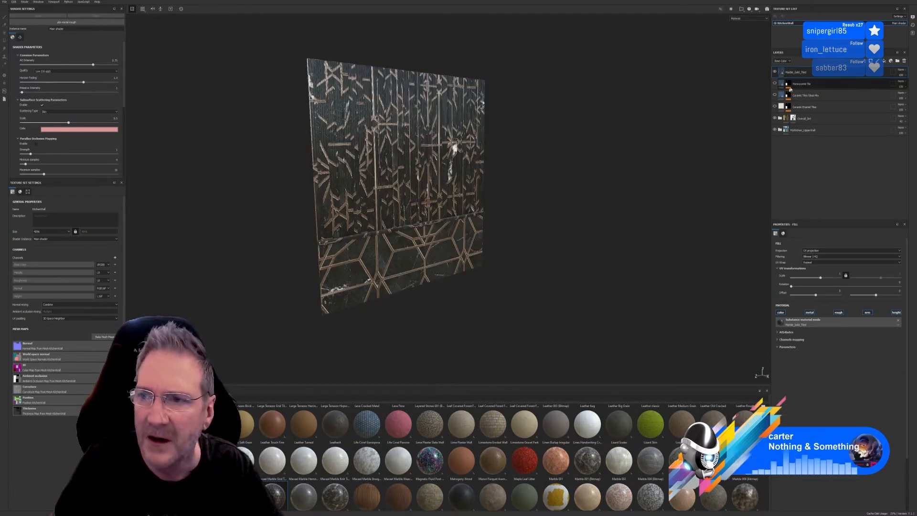
pyautogui.rightClick(810, 79)
pyautogui.click(833, 95)
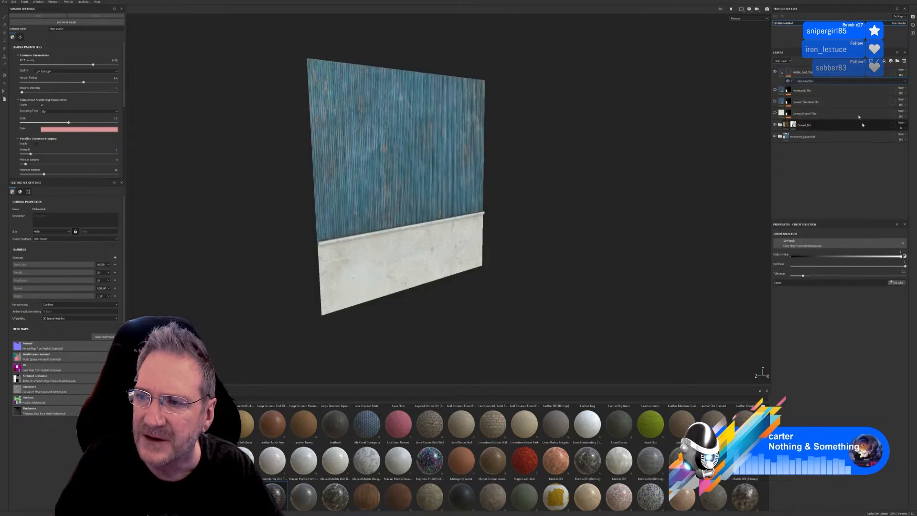
pyautogui.click(897, 282)
pyautogui.click(449, 249)
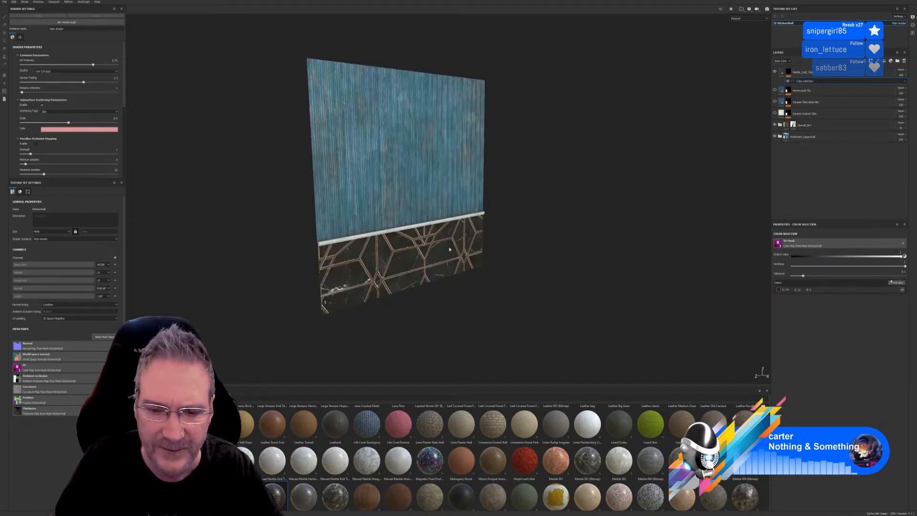
# Step: Increase the marble and gold tile fill's UV scale to make its pattern smaller on the lower wall
pyautogui.keyDown('alt'); pyautogui.moveTo(514, 304); pyautogui.dragTo(476, 303); pyautogui.keyUp('alt')
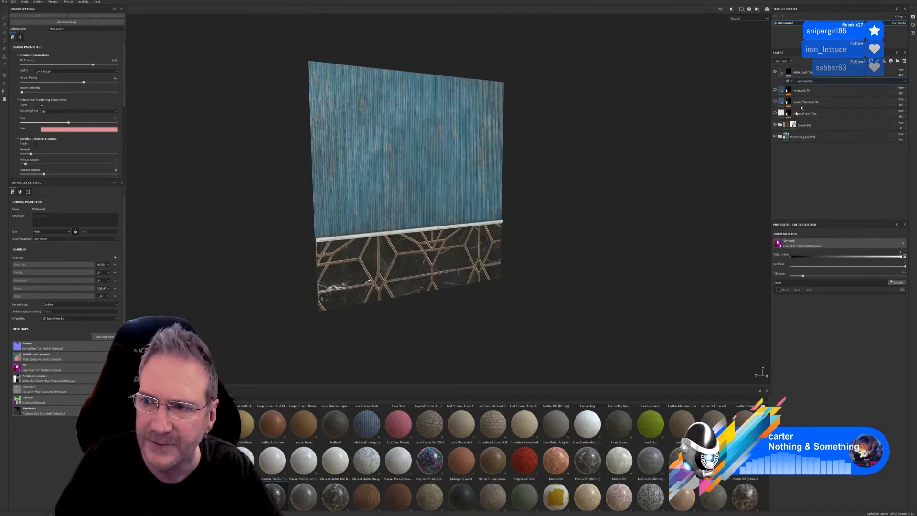
pyautogui.click(782, 72)
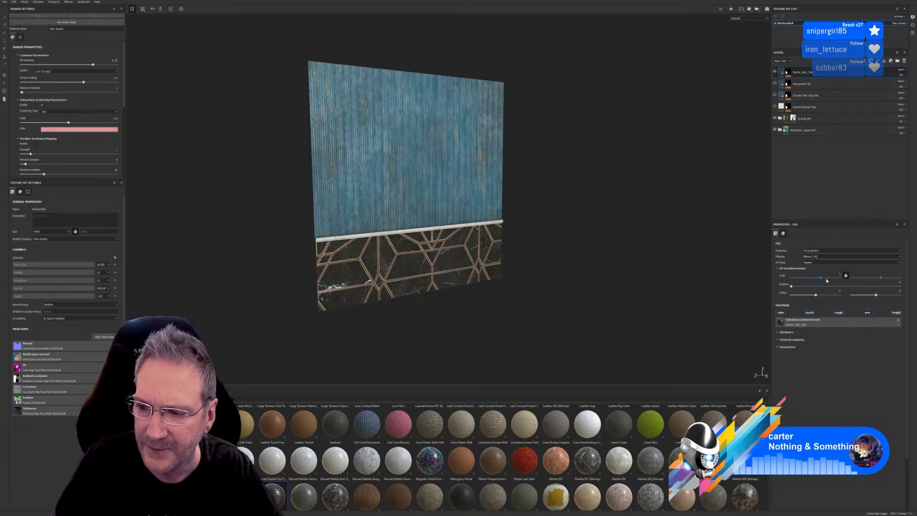
pyautogui.moveTo(821, 277); pyautogui.dragTo(826, 280)
pyautogui.keyDown('alt'); pyautogui.moveTo(524, 234); pyautogui.dragTo(481, 269); pyautogui.keyUp('alt')
pyautogui.scroll(4, 411, 257)
pyautogui.scroll(3, 410, 256)
pyautogui.scroll(-6, 481, 269)
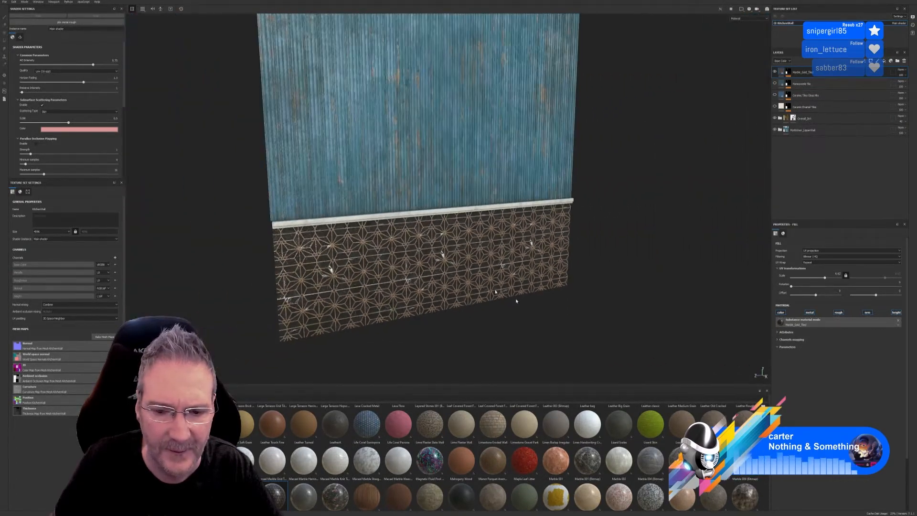
# Step: Review the marble and gold pattern against the whole wall and delete its fill layer
pyautogui.keyDown('alt'); pyautogui.moveTo(516, 301); pyautogui.dragTo(567, 295); pyautogui.keyUp('alt')
pyautogui.scroll(-6, 499, 297)
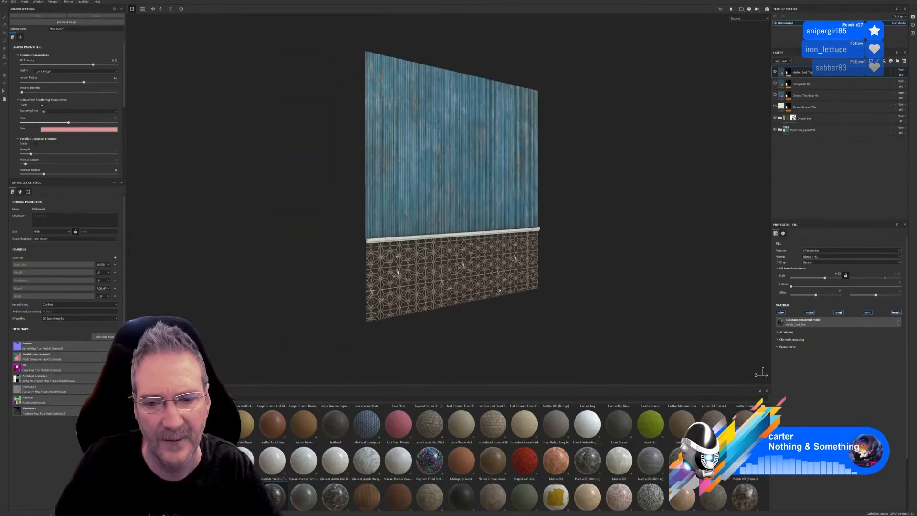
pyautogui.keyDown('alt'); pyautogui.moveTo(498, 313); pyautogui.dragTo(480, 315); pyautogui.keyUp('alt')
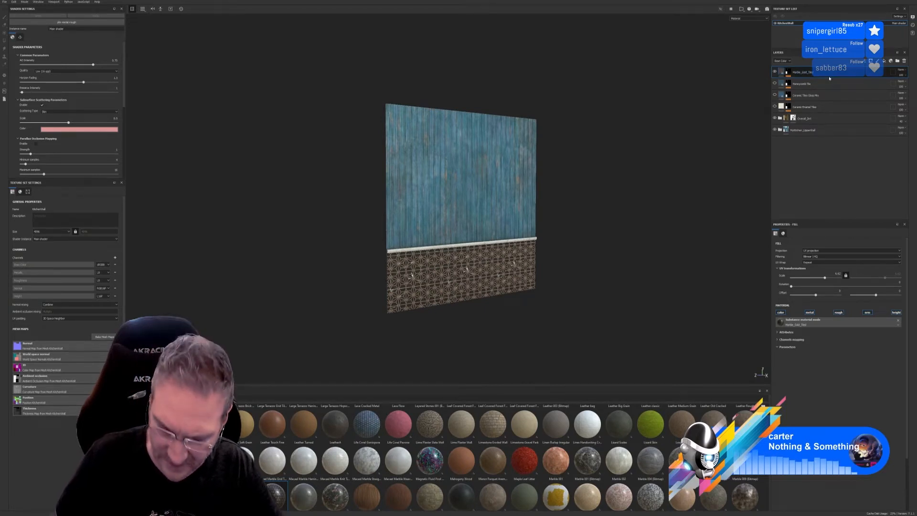
pyautogui.press('Delete')
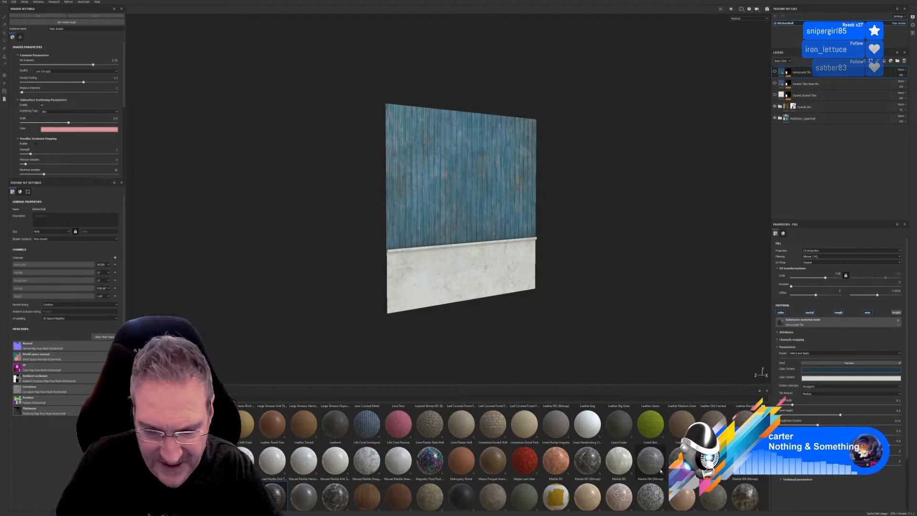
# Step: Browse the material library from the marble and metal materials through the polyester ones, examining previews for a lower-wall tile
pyautogui.scroll(-3, 660, 464)
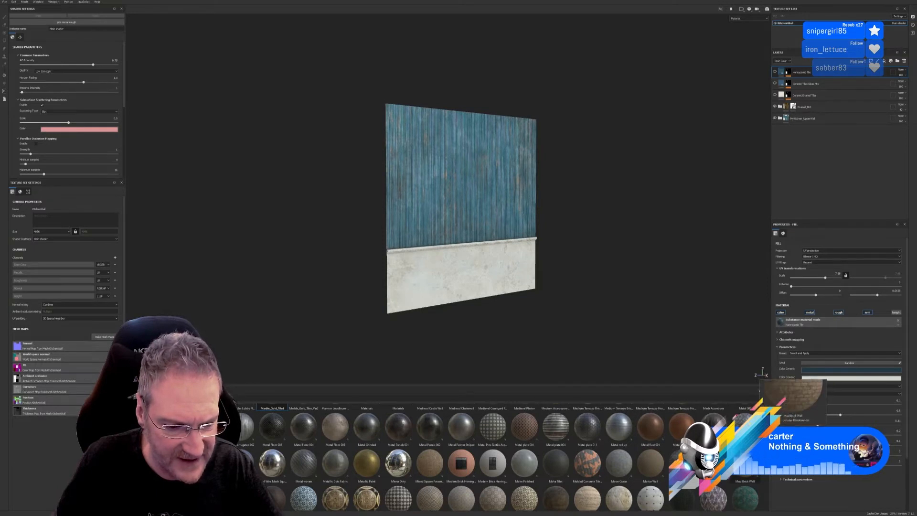
pyautogui.moveTo(660, 460)
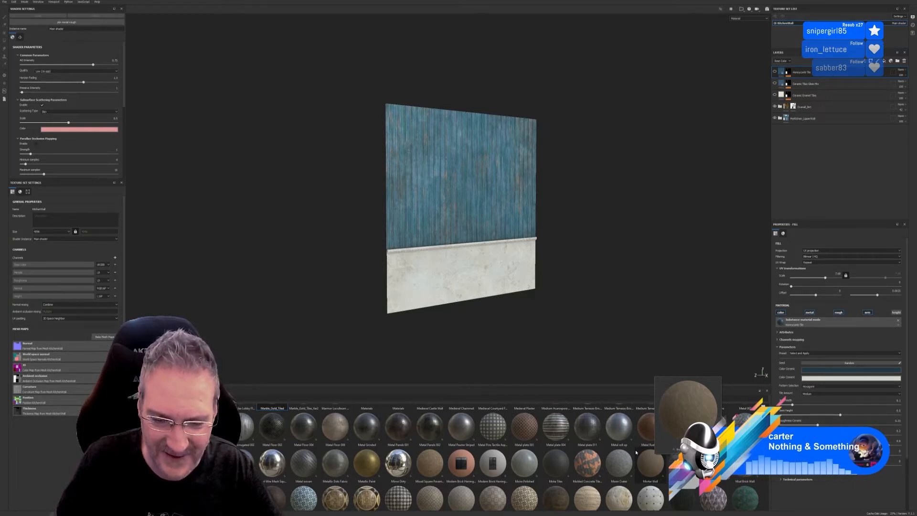
pyautogui.moveTo(635, 452)
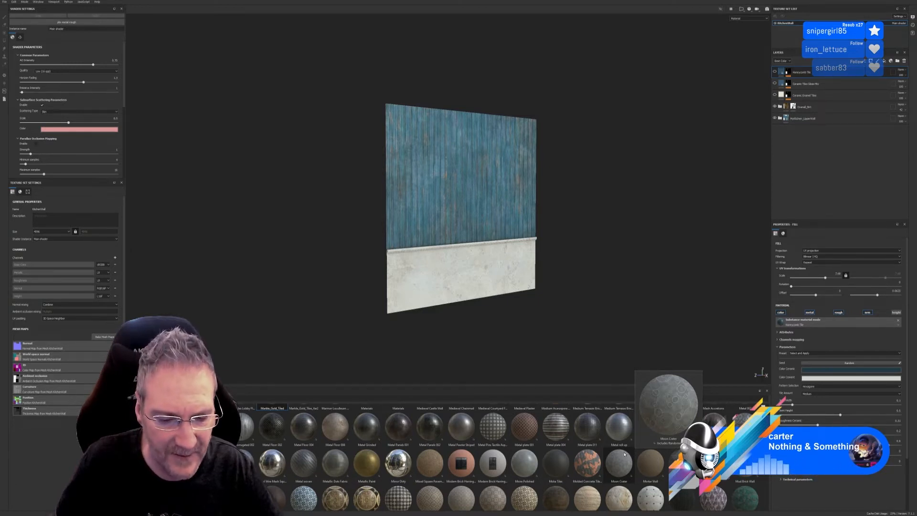
pyautogui.scroll(-3, 624, 454)
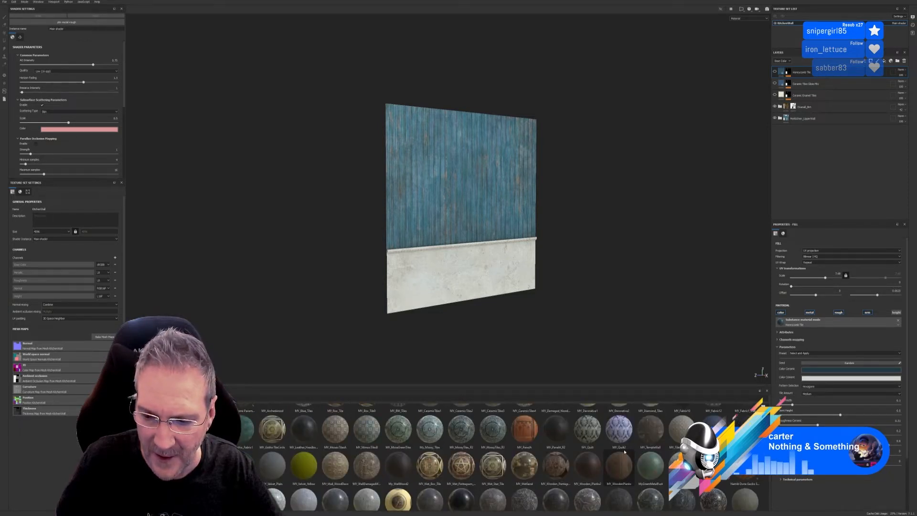
pyautogui.scroll(3, 624, 452)
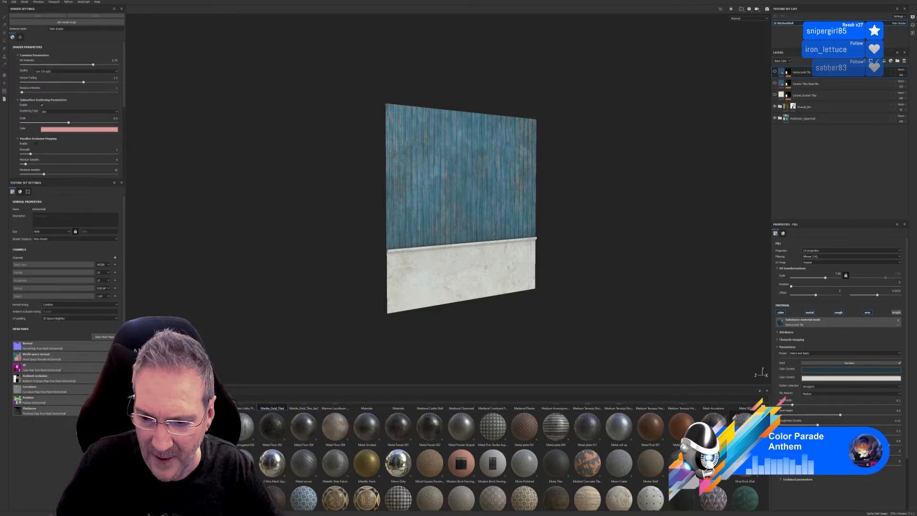
pyautogui.moveTo(771, 487)
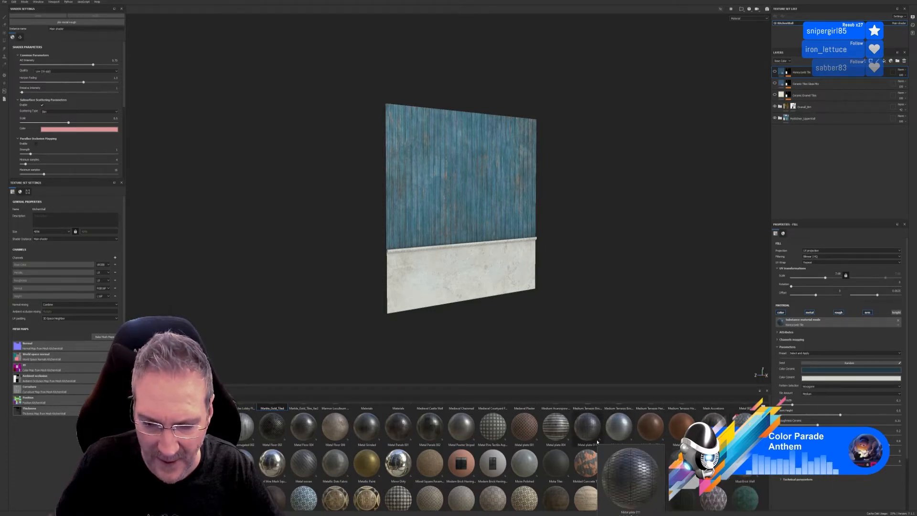
pyautogui.scroll(-3, 643, 448)
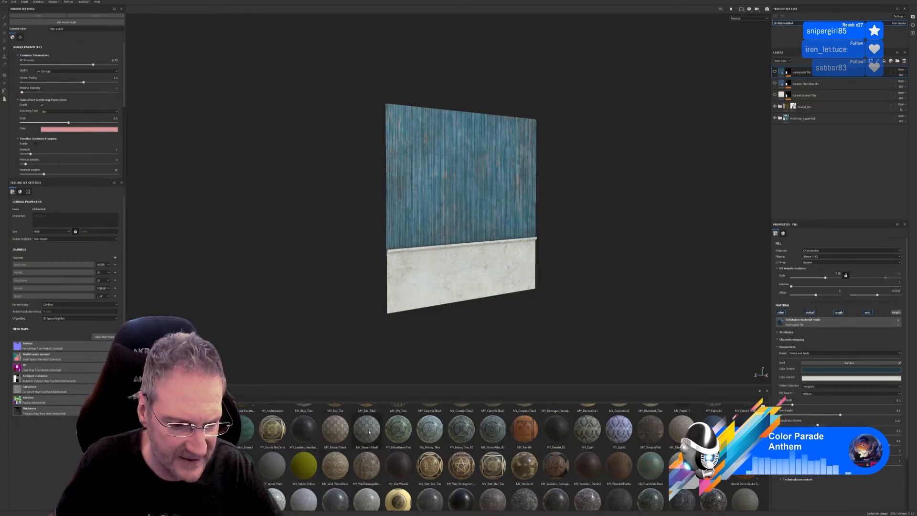
pyautogui.moveTo(369, 432)
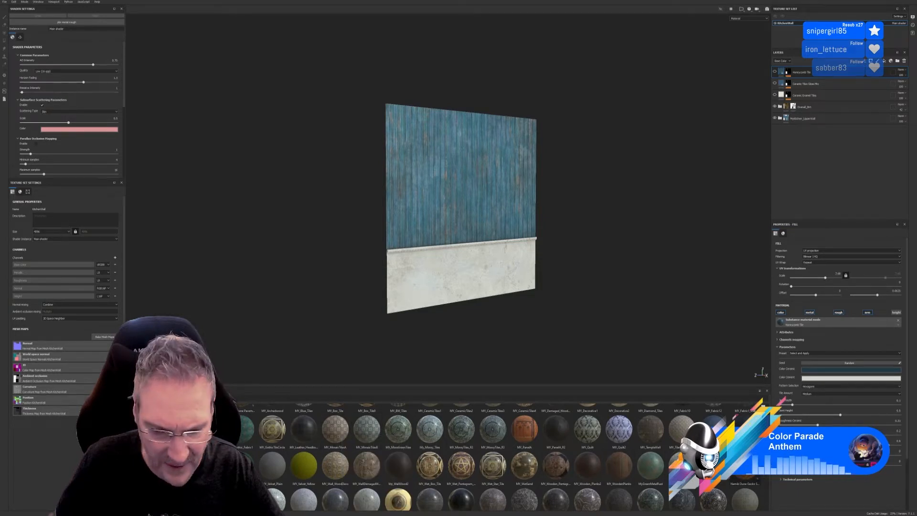
pyautogui.scroll(-3, 642, 460)
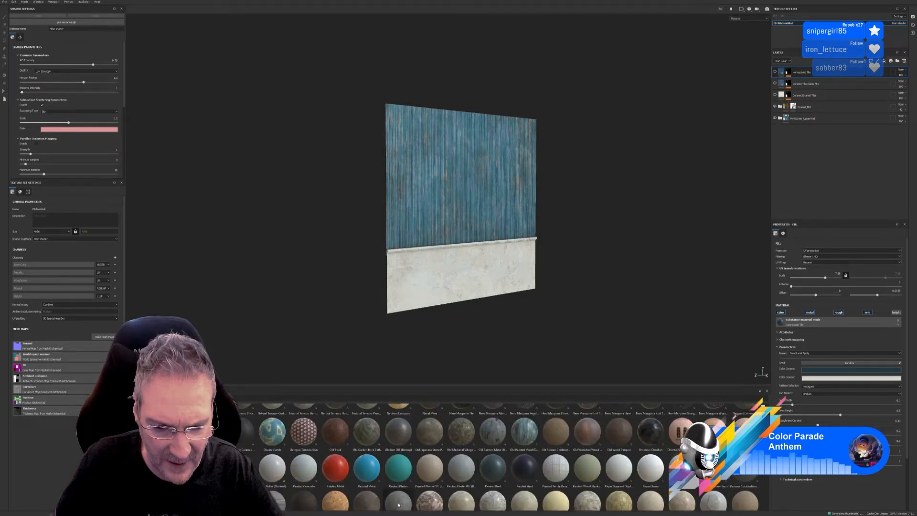
pyautogui.moveTo(398, 505)
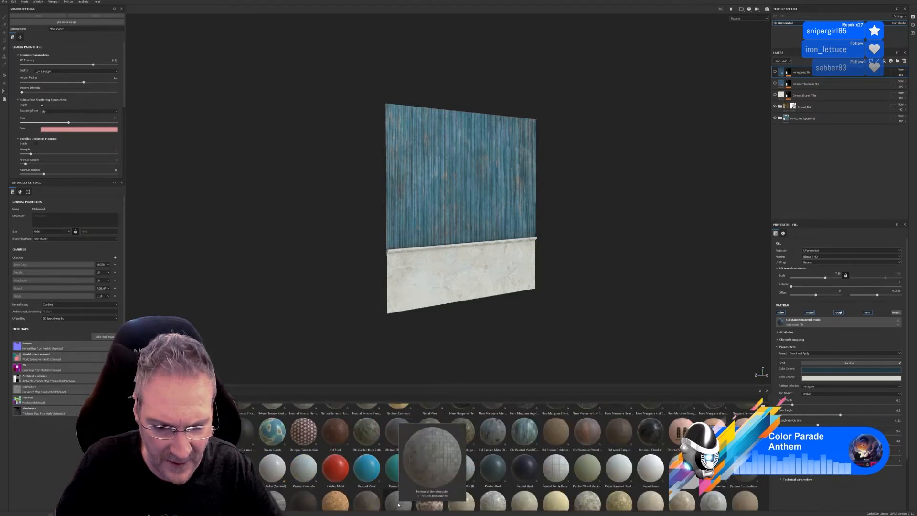
pyautogui.scroll(-2, 529, 484)
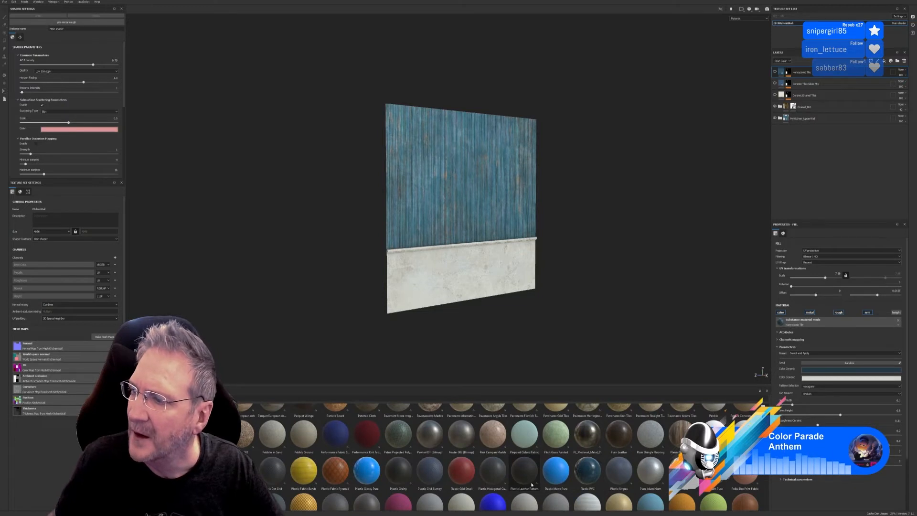
pyautogui.moveTo(531, 484)
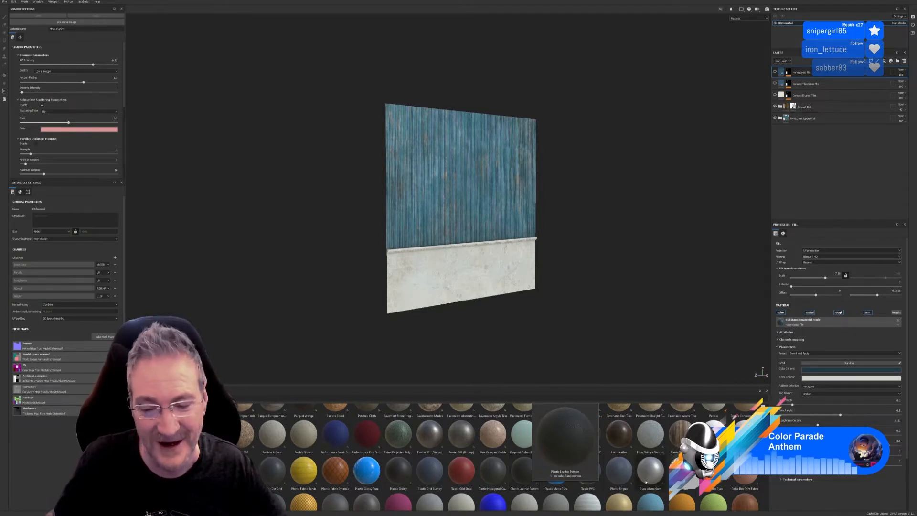
pyautogui.moveTo(591, 476)
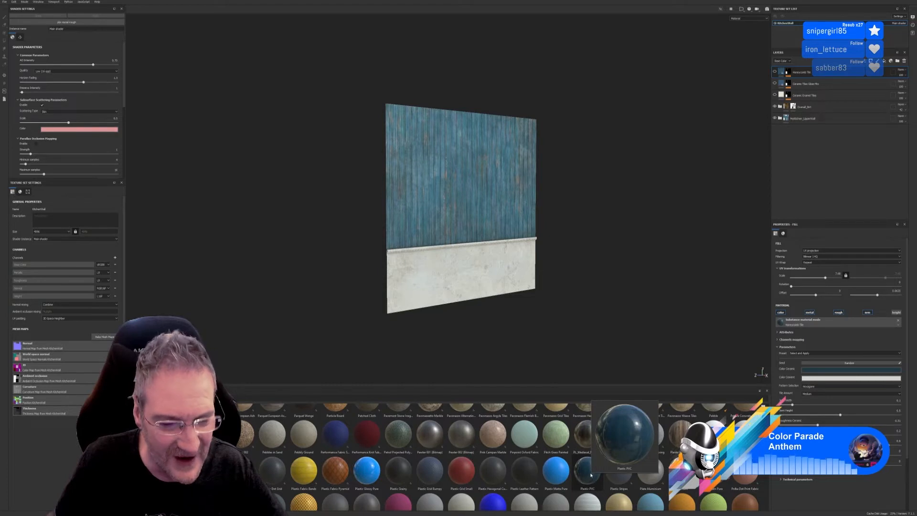
pyautogui.moveTo(324, 477)
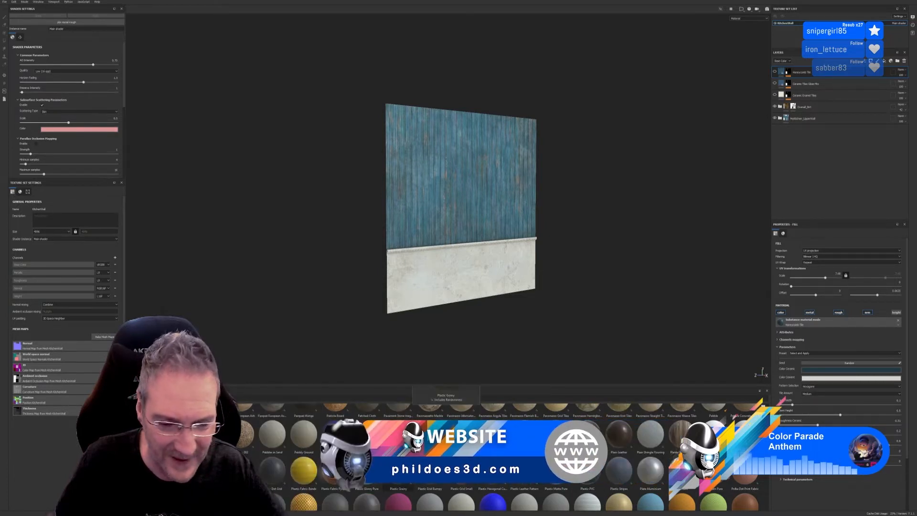
pyautogui.scroll(-5, 398, 473)
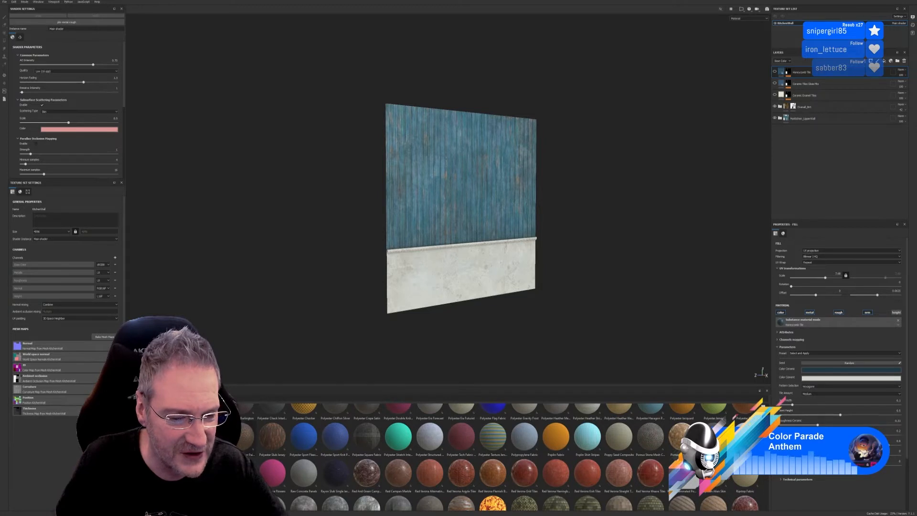
pyautogui.moveTo(247, 442)
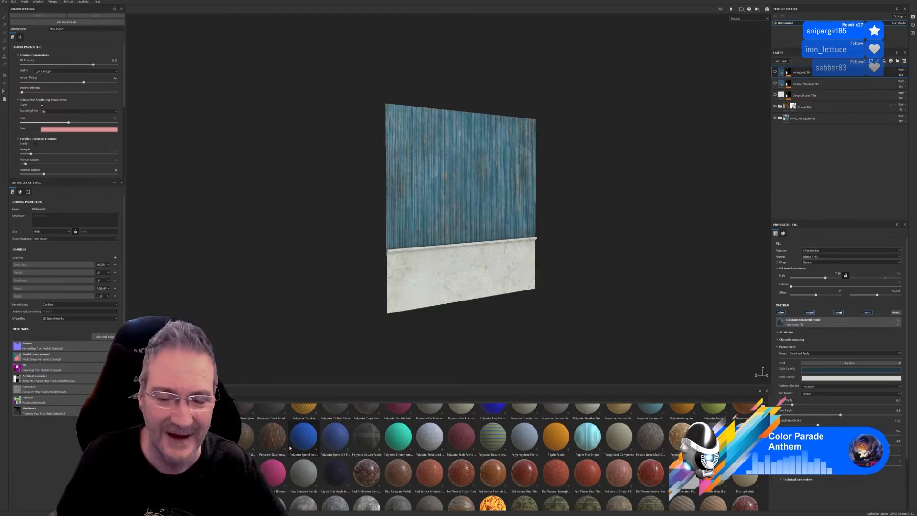
pyautogui.moveTo(290, 447)
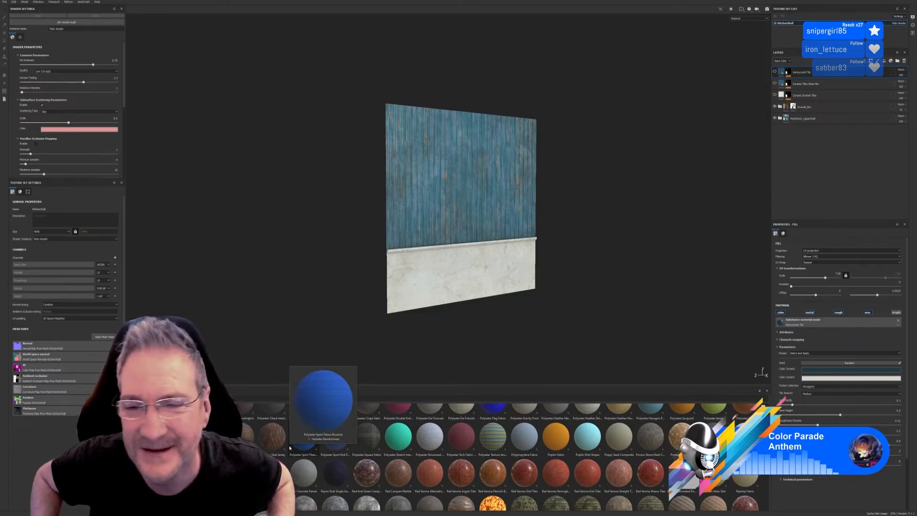
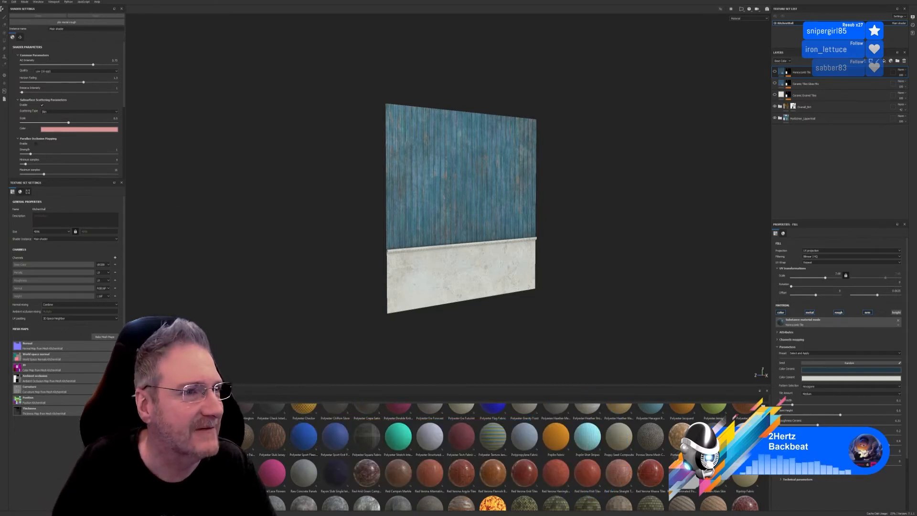
pyautogui.click(4, 2)
pyautogui.click(21, 46)
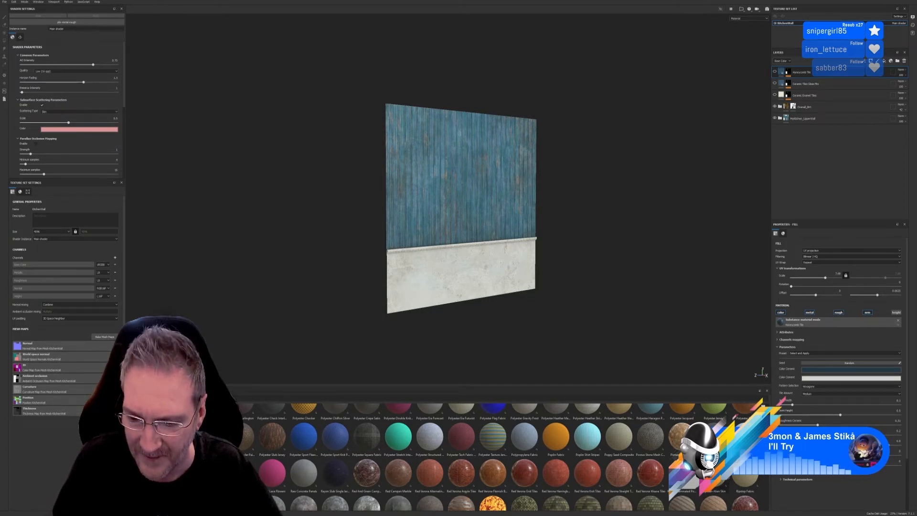
# Step: Examine the Red Verona tile previews and the materials from Rock through Stylized for a lower-wall tile candidate
pyautogui.moveTo(705, 472)
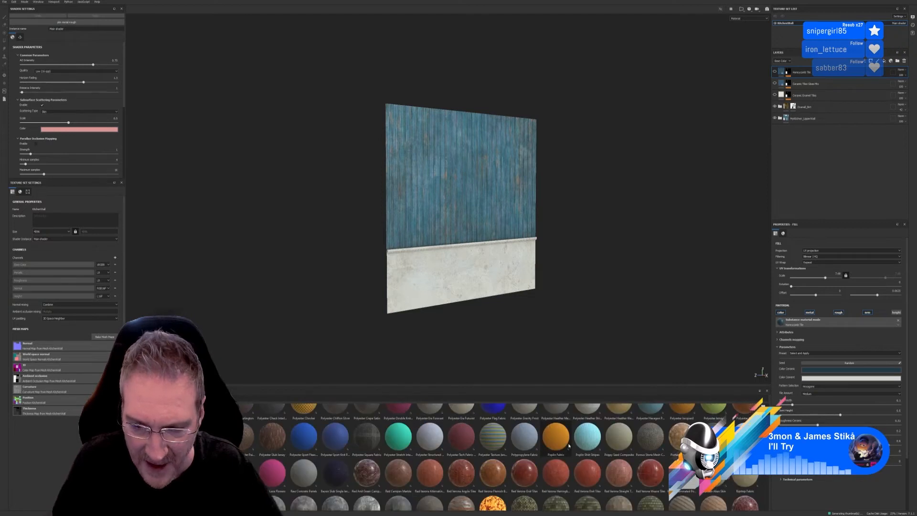
pyautogui.moveTo(568, 445)
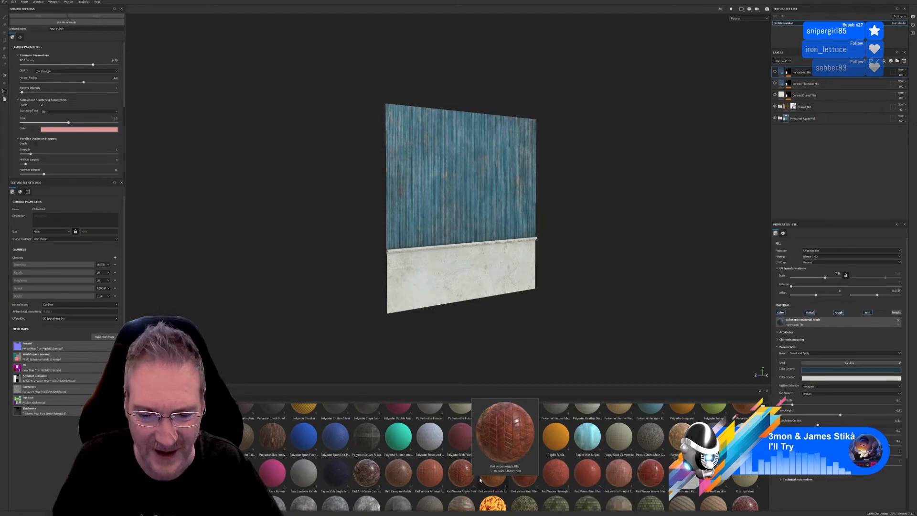
pyautogui.moveTo(493, 481)
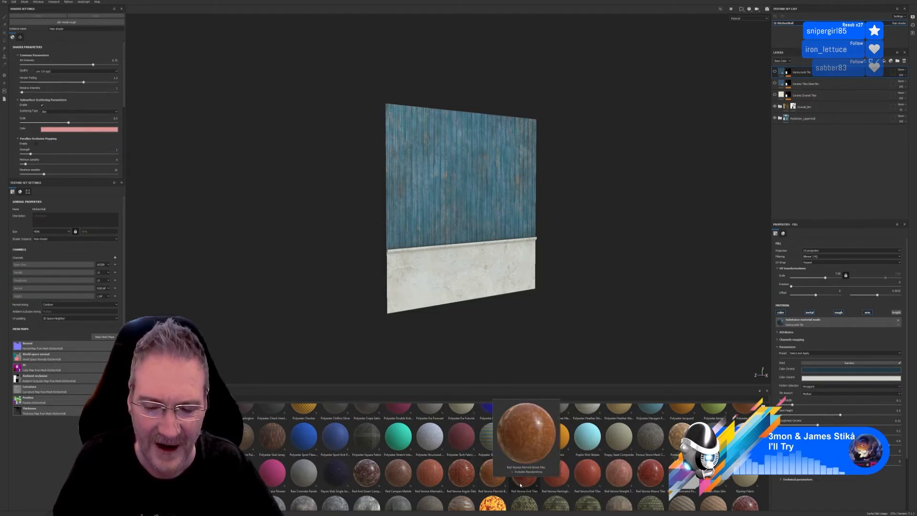
pyautogui.moveTo(521, 485)
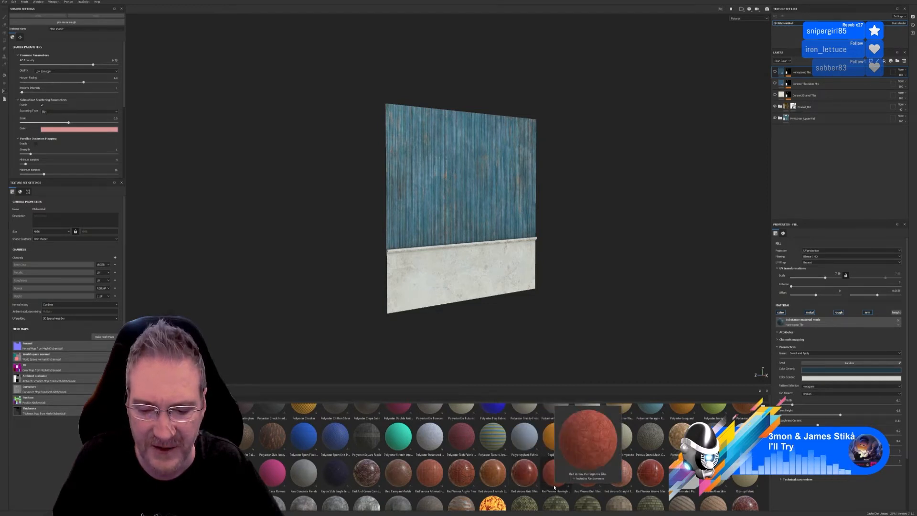
pyautogui.moveTo(591, 488)
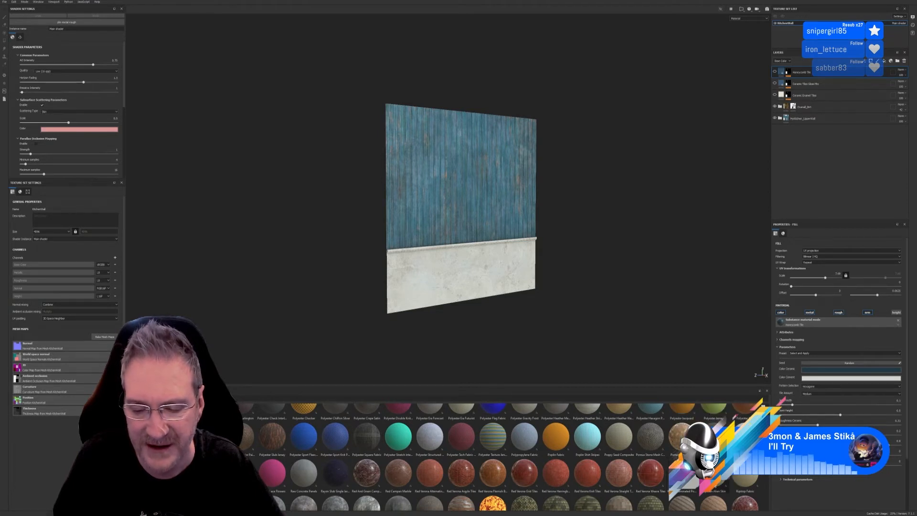
pyautogui.scroll(-3, 760, 477)
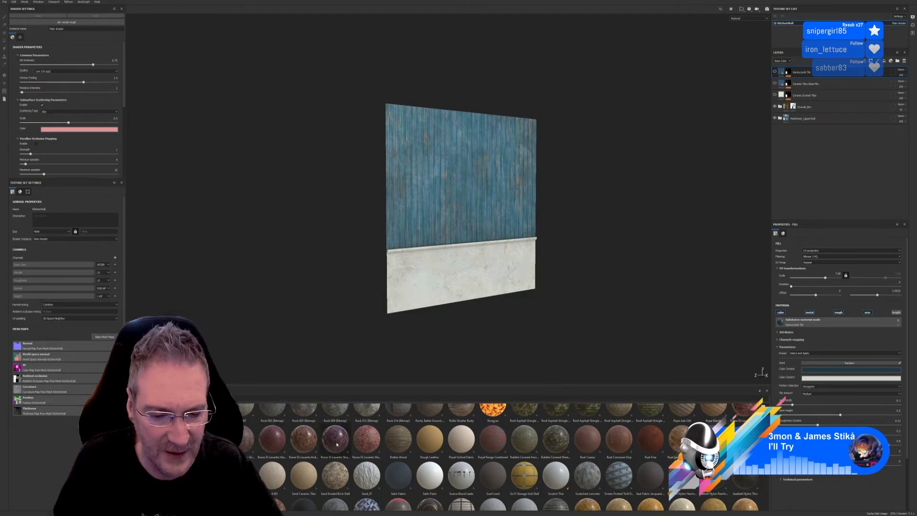
pyautogui.moveTo(337, 444)
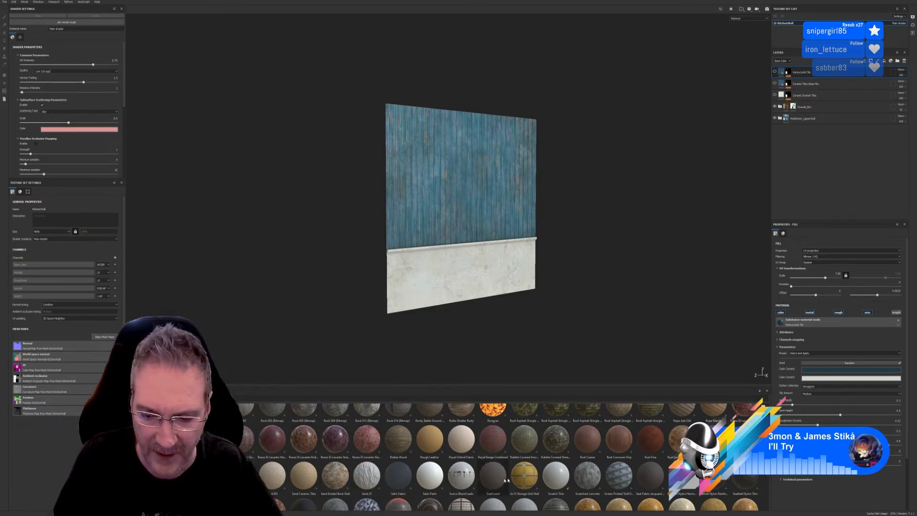
pyautogui.moveTo(617, 475)
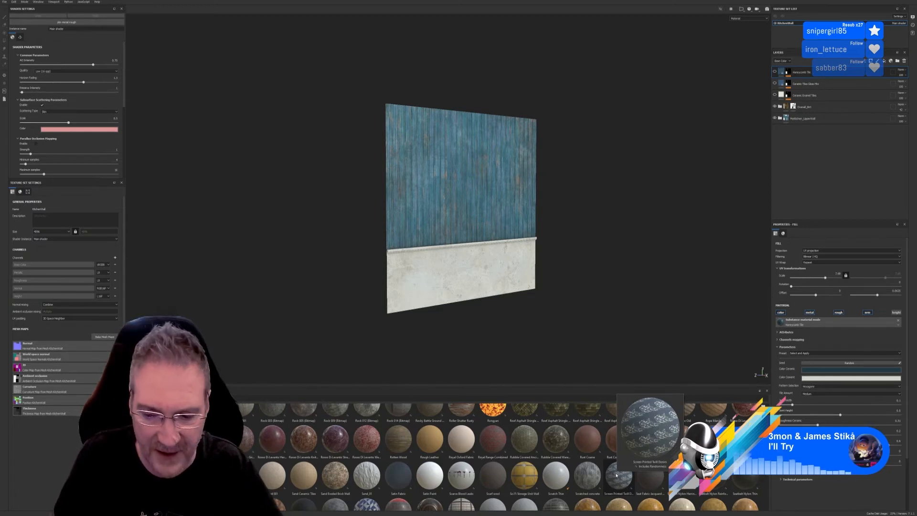
pyautogui.scroll(-3, 616, 475)
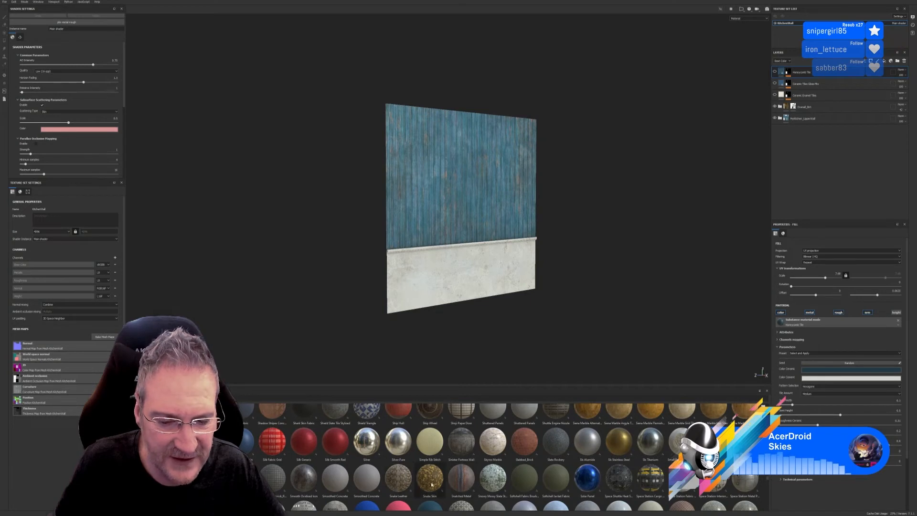
pyautogui.moveTo(410, 484)
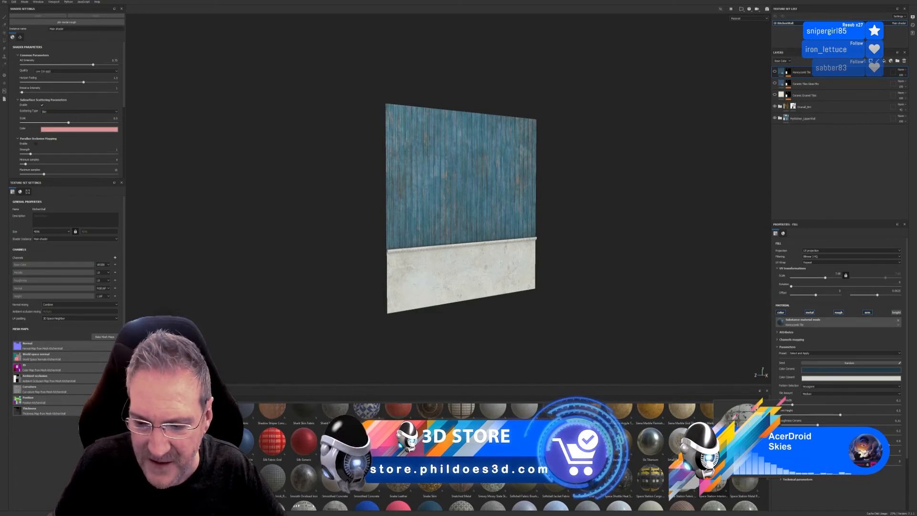
pyautogui.scroll(-3, 478, 454)
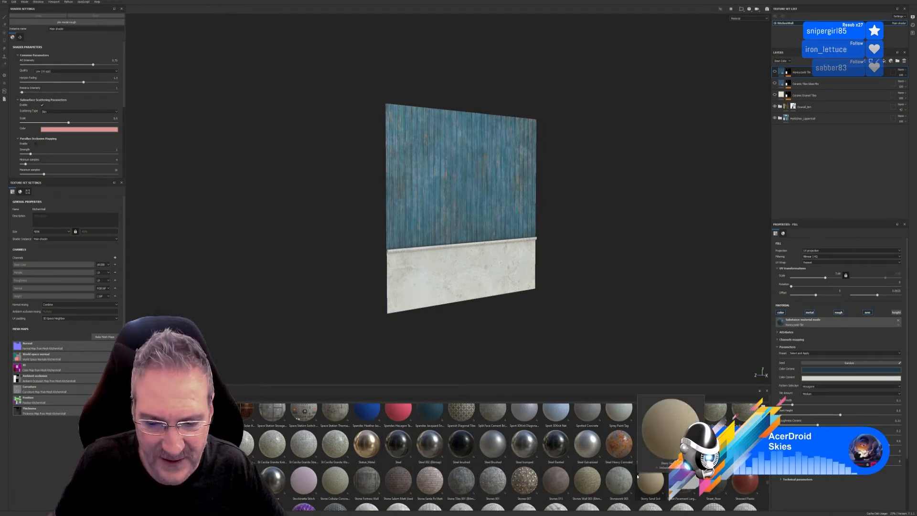
pyautogui.moveTo(625, 477)
pyautogui.scroll(-5, 625, 478)
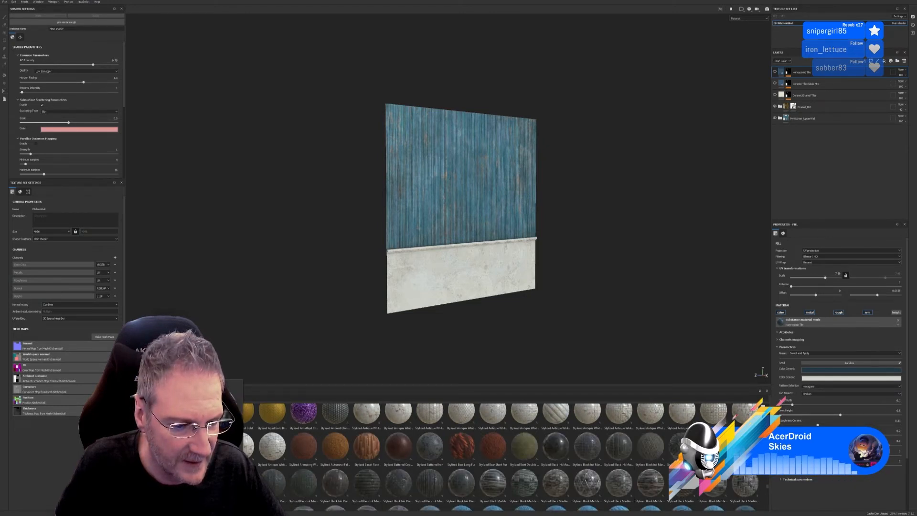
# Step: Add the Stylized Antique White straight tiles material as a fill layer, masked to the lower wall's ID color with a color selection
pyautogui.moveTo(251, 447)
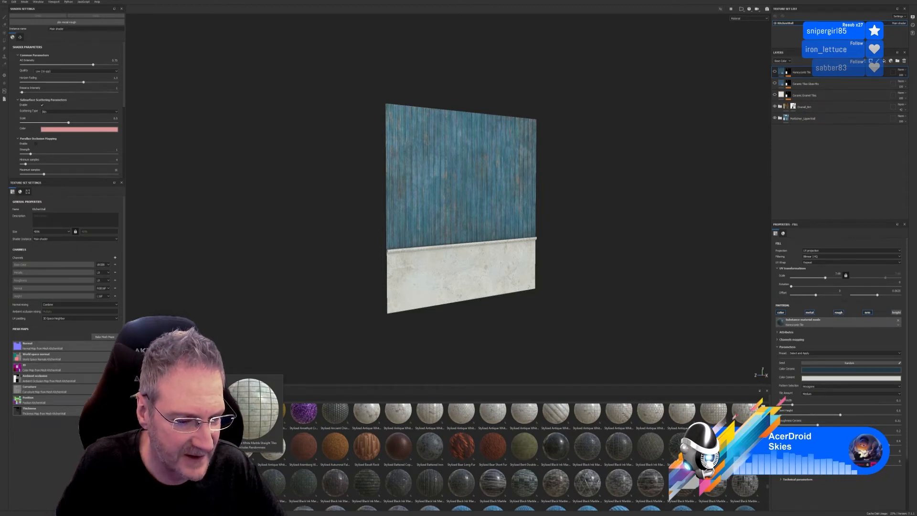
pyautogui.moveTo(250, 447); pyautogui.dragTo(437, 284)
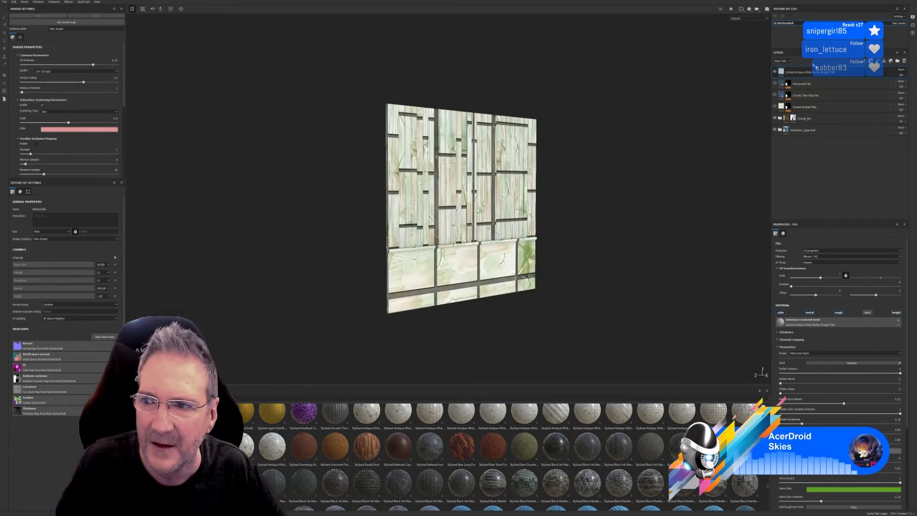
pyautogui.rightClick(812, 73)
pyautogui.click(845, 94)
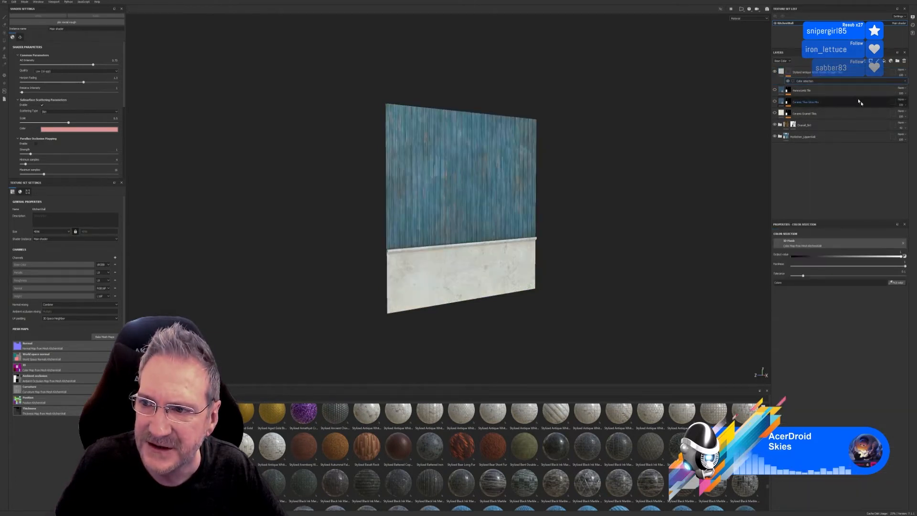
pyautogui.click(898, 283)
pyautogui.click(524, 267)
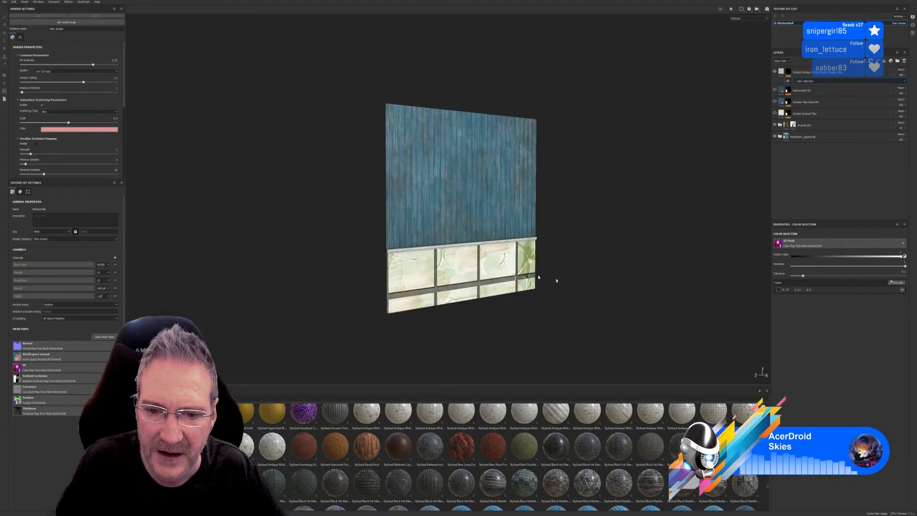
# Step: Increase the UV scale of the antique white straight tiles on the lower wall and delete their fill layer
pyautogui.click(781, 72)
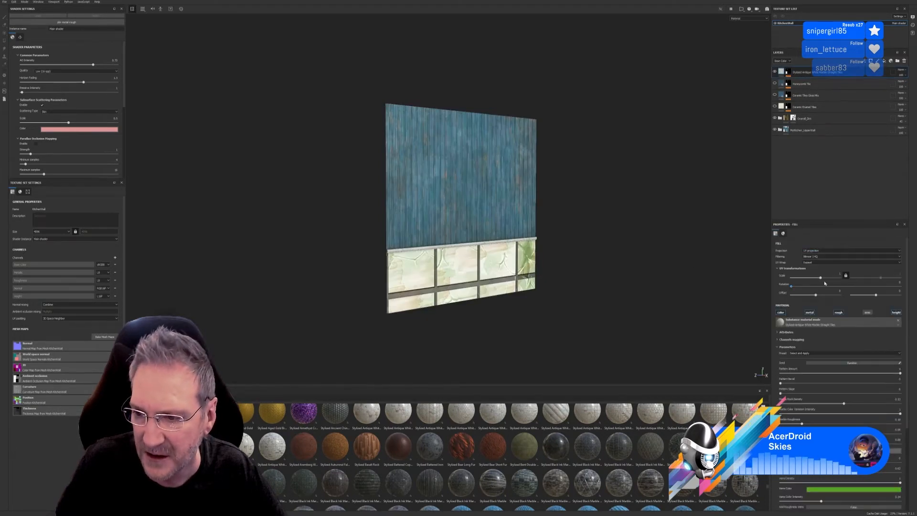
pyautogui.moveTo(820, 278); pyautogui.dragTo(827, 279)
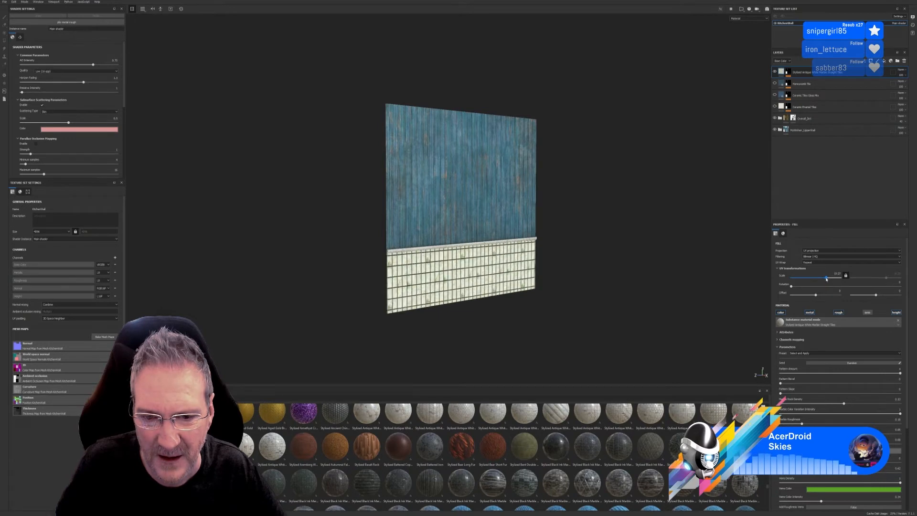
pyautogui.press('Delete')
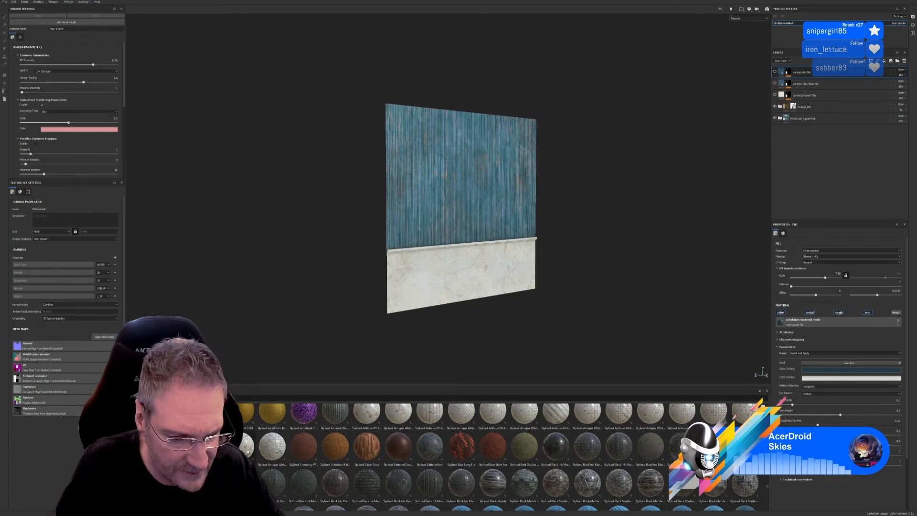
# Step: Add the Stylized Antique White Marble material with mixed rectangular tiles as a fill layer, masked to the lower wall's ID color
pyautogui.moveTo(248, 450)
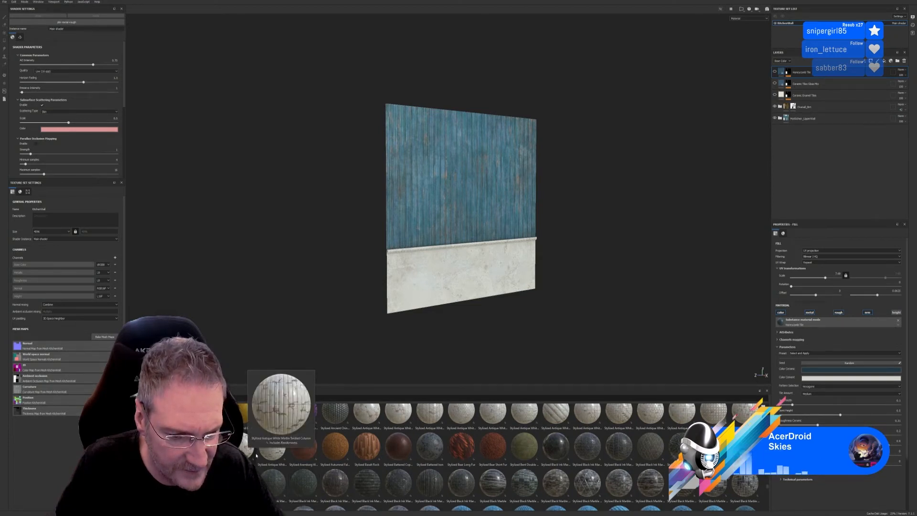
pyautogui.moveTo(265, 454); pyautogui.dragTo(484, 270)
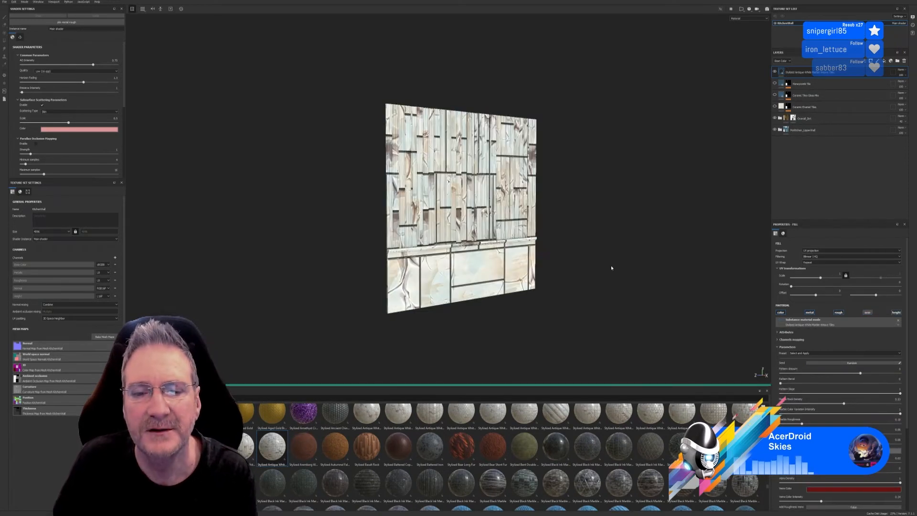
pyautogui.rightClick(812, 73)
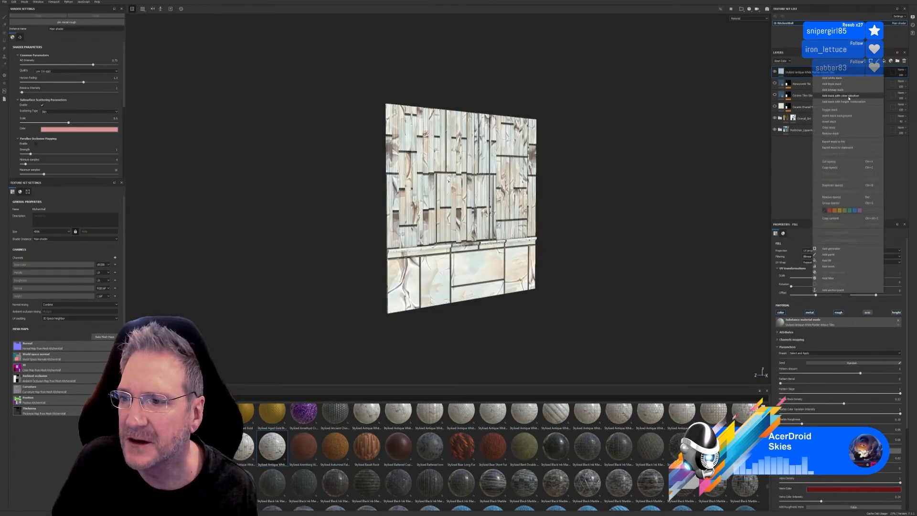
pyautogui.click(841, 96)
pyautogui.click(461, 277)
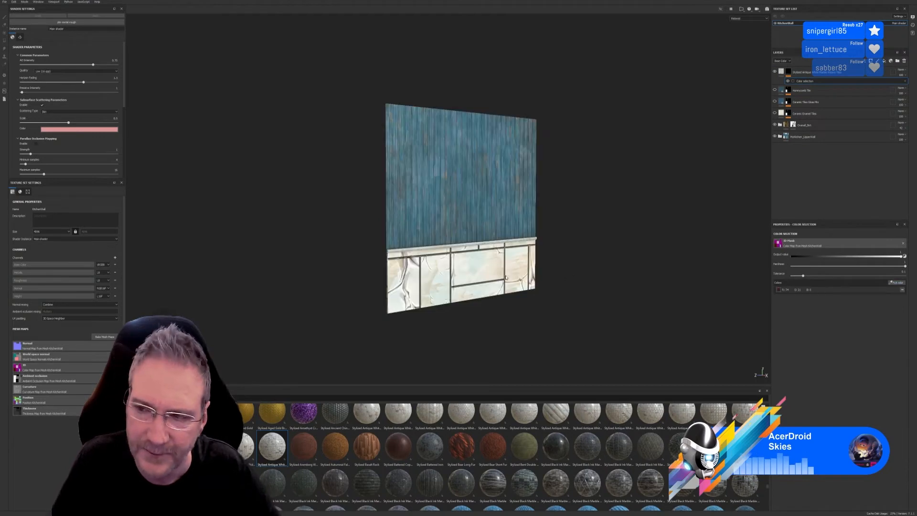
# Step: Increase the UV scale of the mixed rectangular antique white tiles on the lower wall and delete their fill layer
pyautogui.click(781, 72)
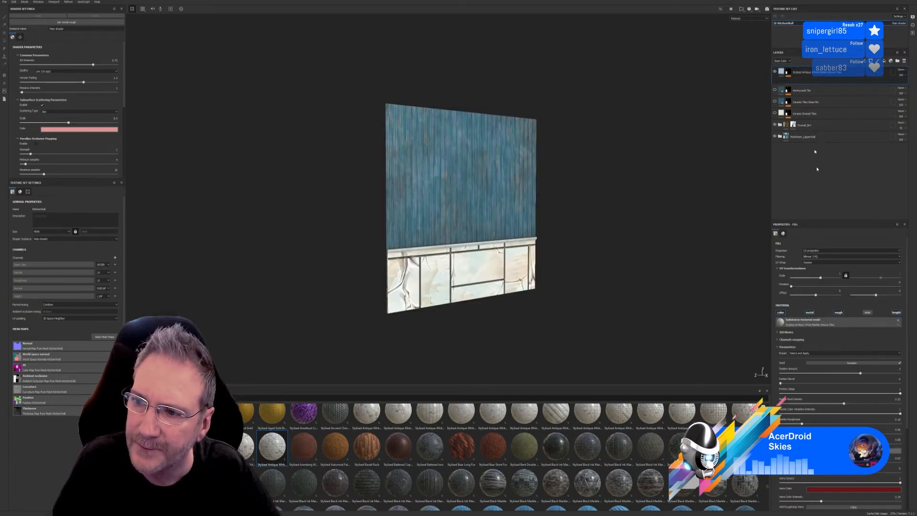
pyautogui.click(823, 279)
pyautogui.moveTo(823, 280); pyautogui.dragTo(823, 282)
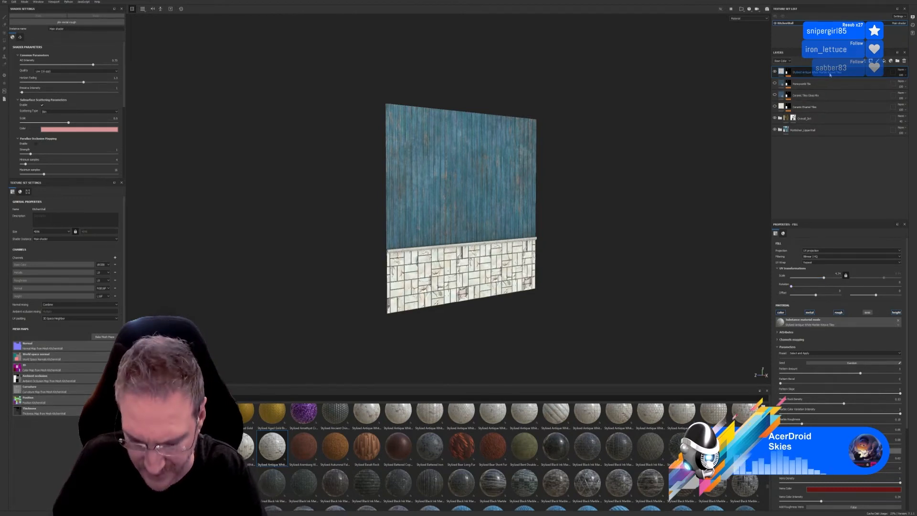
pyautogui.press('Delete')
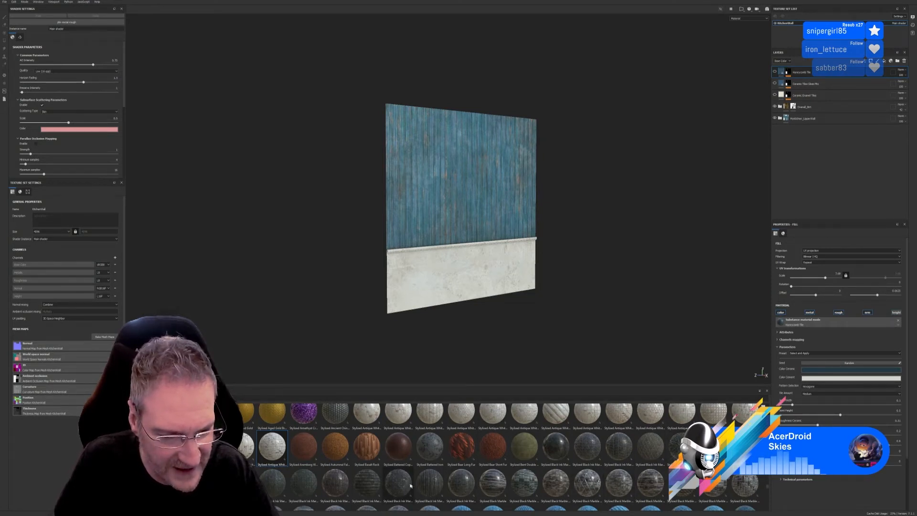
# Step: Add the Stylized Blue Marble material as a fill layer, masked to the lower wall's ID color with a color selection
pyautogui.moveTo(409, 485)
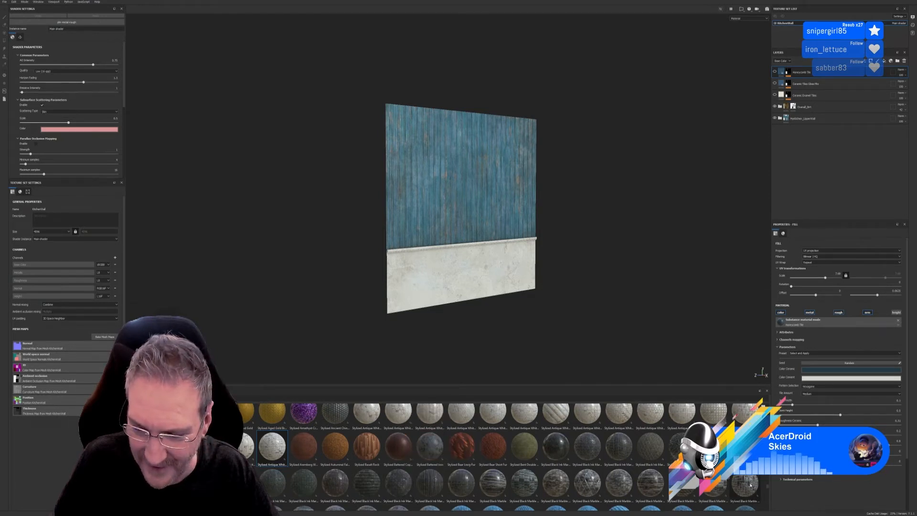
pyautogui.moveTo(750, 485)
pyautogui.scroll(-2, 740, 482)
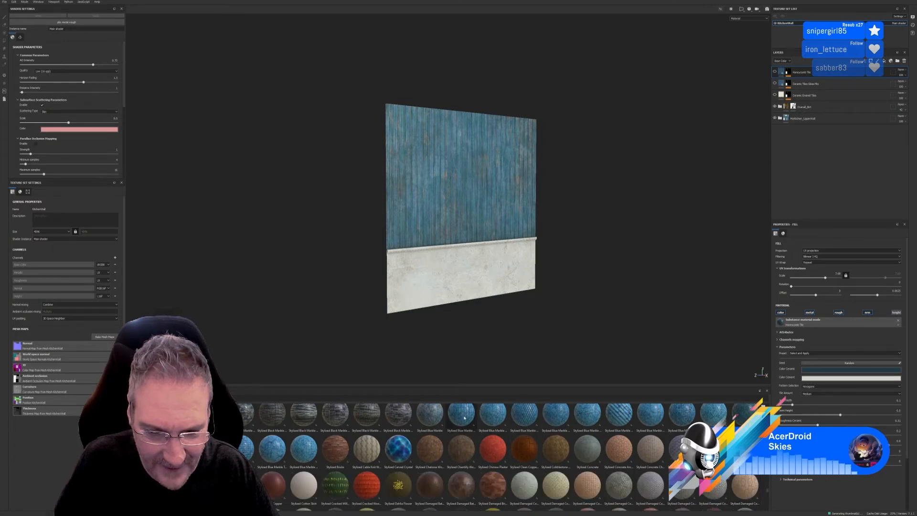
pyautogui.moveTo(436, 419)
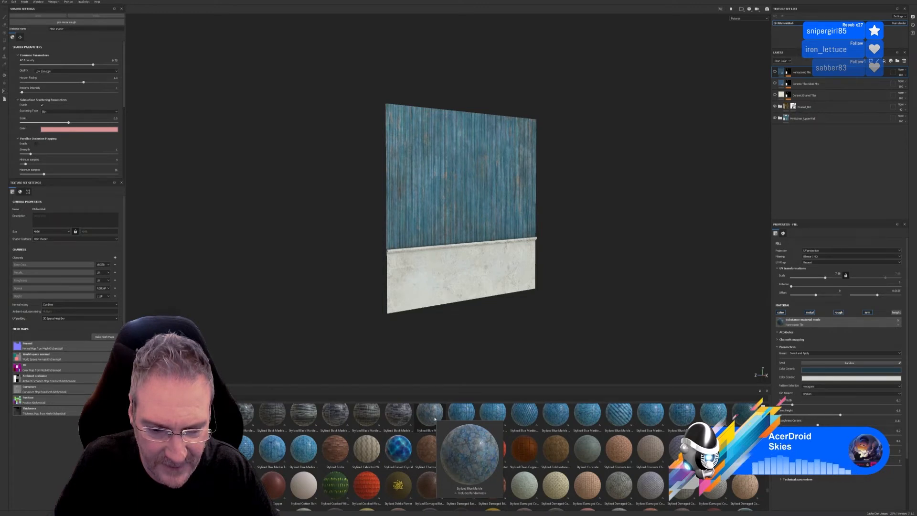
pyautogui.moveTo(434, 419); pyautogui.dragTo(483, 277)
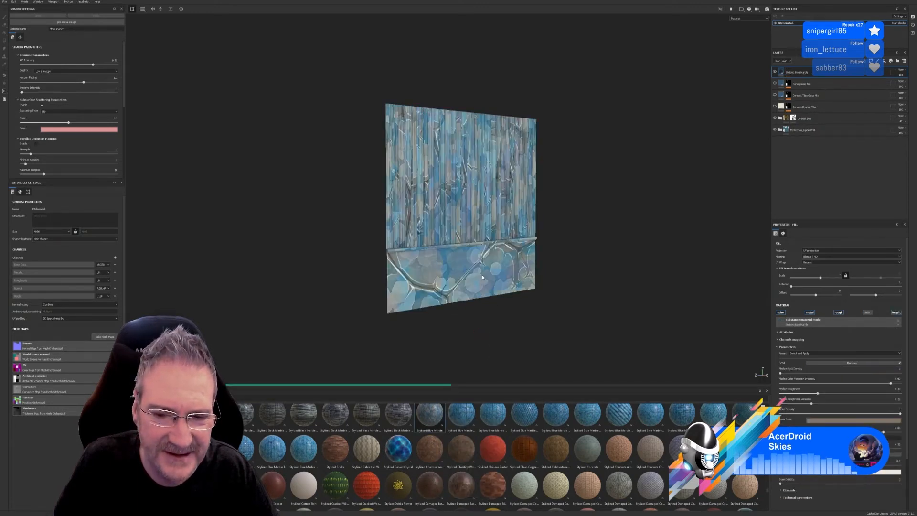
pyautogui.rightClick(810, 72)
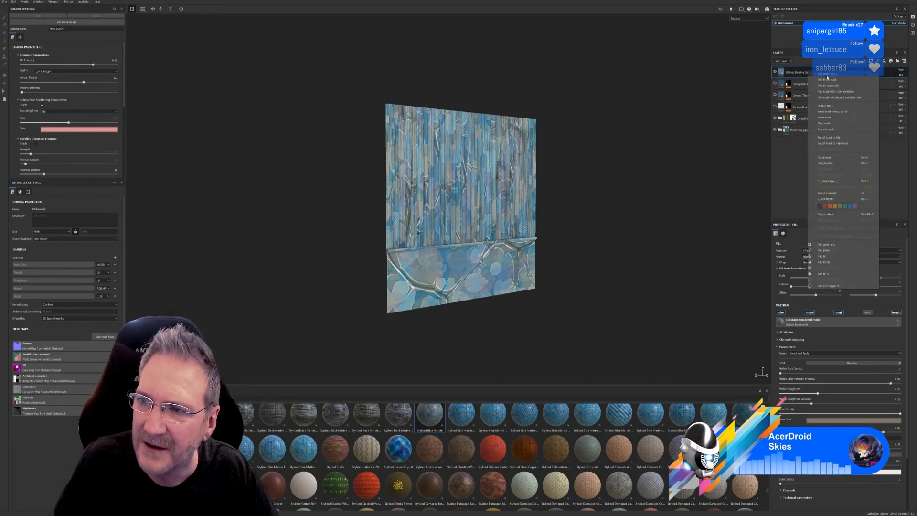
pyautogui.click(836, 91)
pyautogui.click(897, 282)
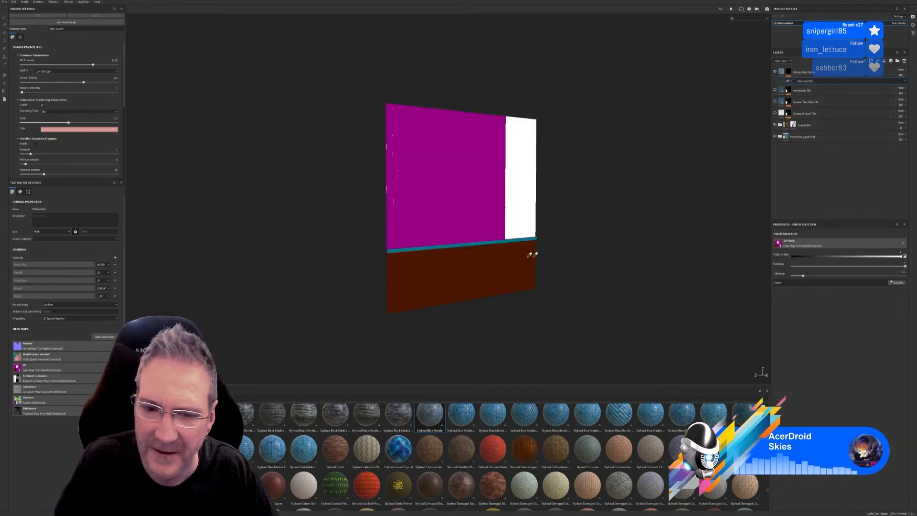
pyautogui.click(529, 256)
# Step: Increase the UV scale of the Stylized Blue Marble fill, inspect its pattern up close on the lower wall and delete the layer
pyautogui.click(781, 72)
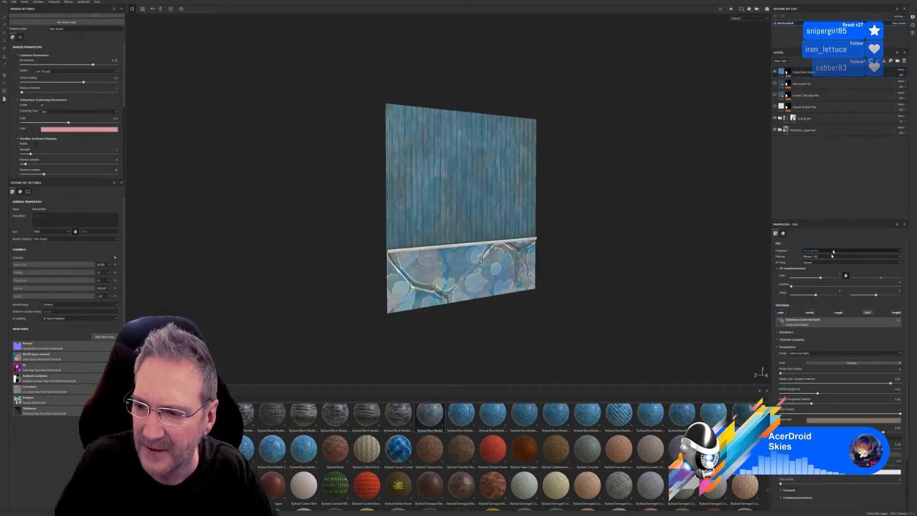
pyautogui.moveTo(822, 278); pyautogui.dragTo(824, 278)
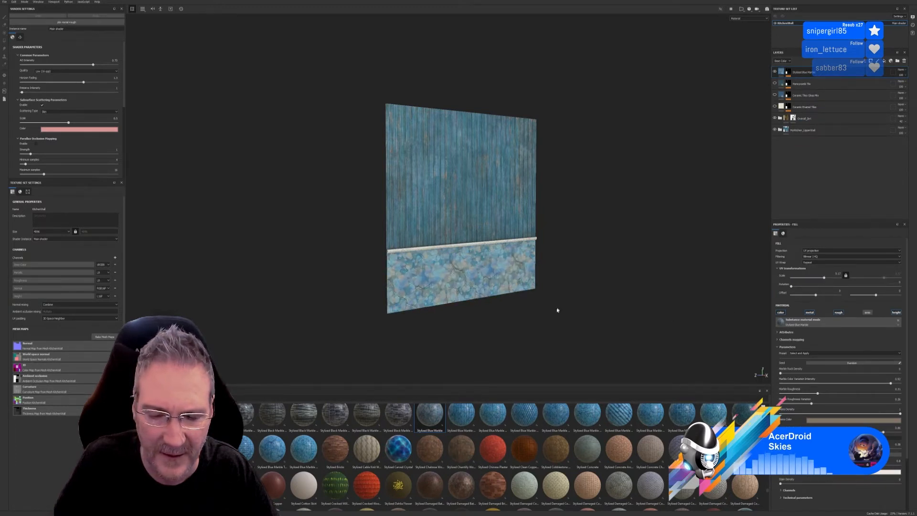
pyautogui.keyDown('alt'); pyautogui.moveTo(557, 311); pyautogui.dragTo(472, 290); pyautogui.keyUp('alt')
pyautogui.scroll(5, 469, 316)
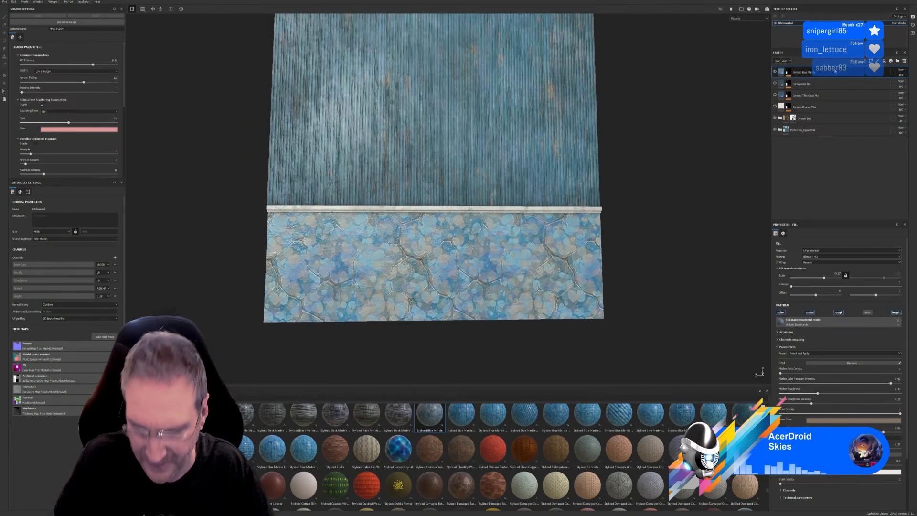
pyautogui.press('Delete')
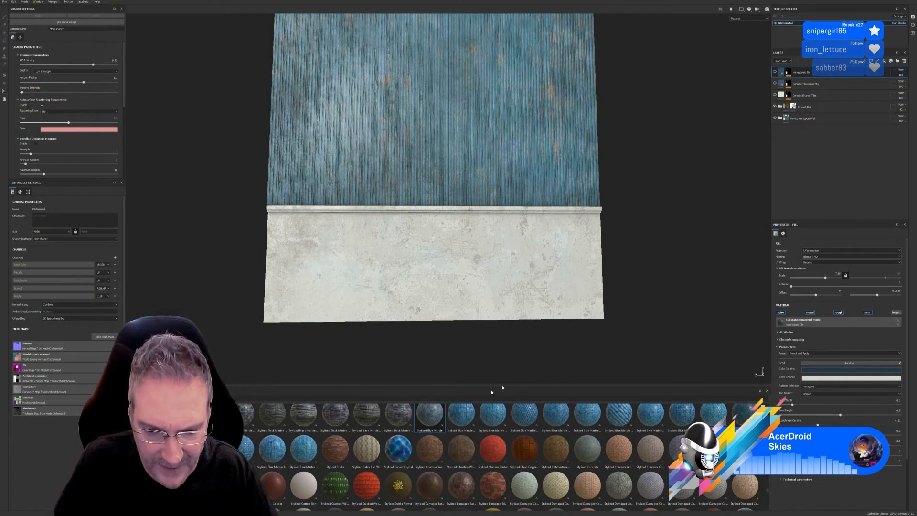
# Step: Add the Stylized Blue Marble tile material with the diagonal herringbone pattern as a fill layer, masked to the lower wall's ID color
pyautogui.moveTo(462, 417)
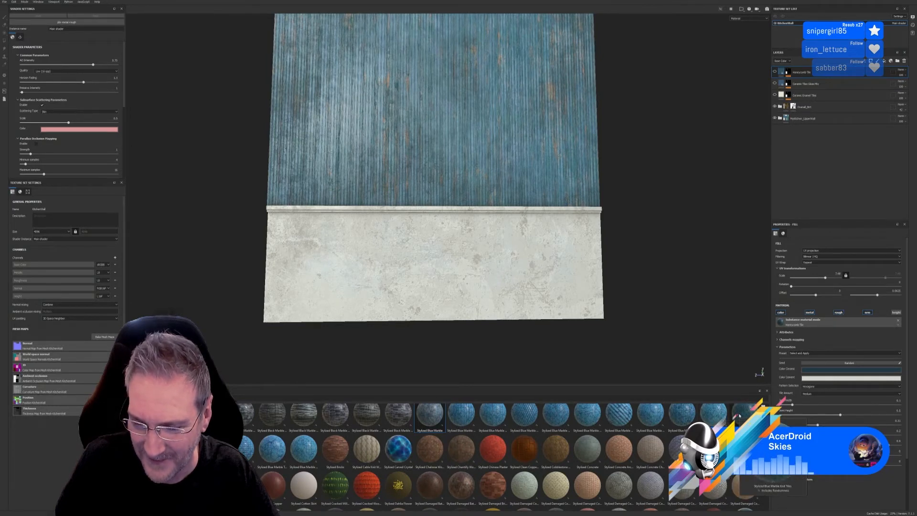
pyautogui.moveTo(739, 416); pyautogui.dragTo(538, 298)
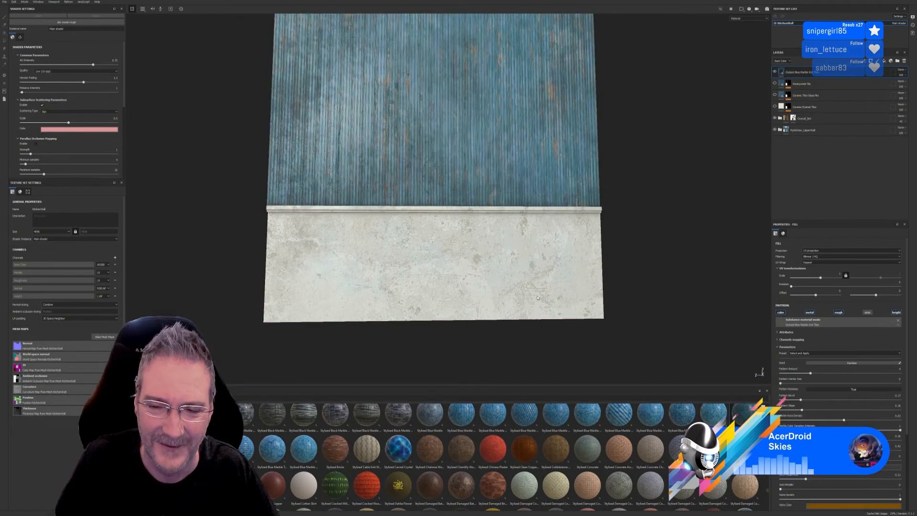
pyautogui.rightClick(811, 73)
pyautogui.click(843, 94)
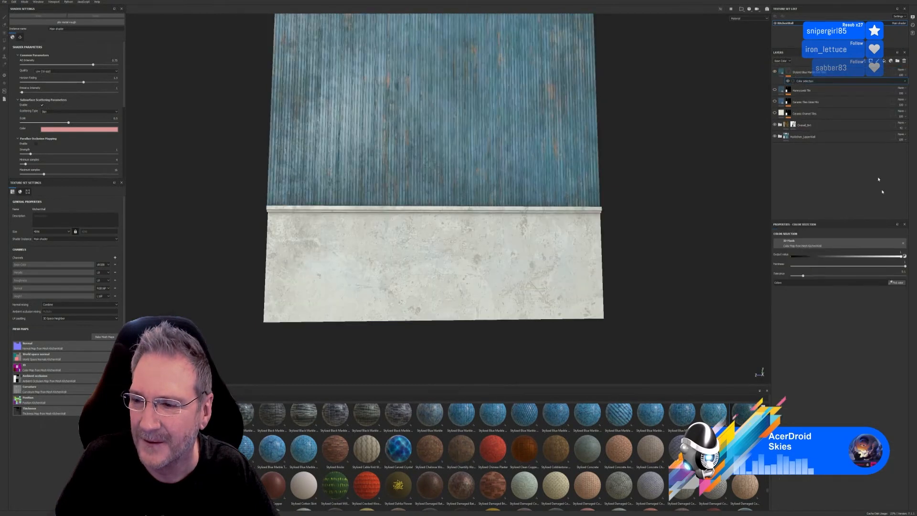
pyautogui.click(897, 283)
pyautogui.click(592, 266)
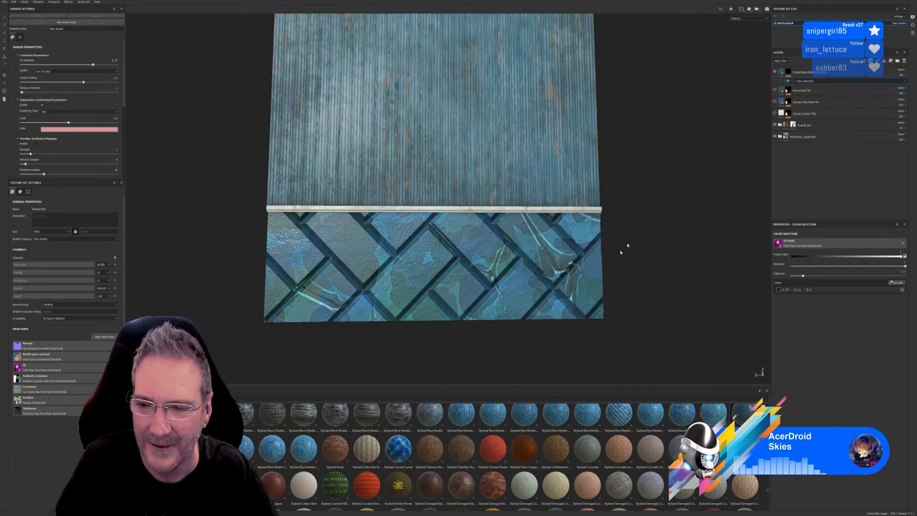
# Step: Increase the UV scale of the blue marble herringbone tiles, review them against the whole wall and delete their fill layer
pyautogui.click(782, 71)
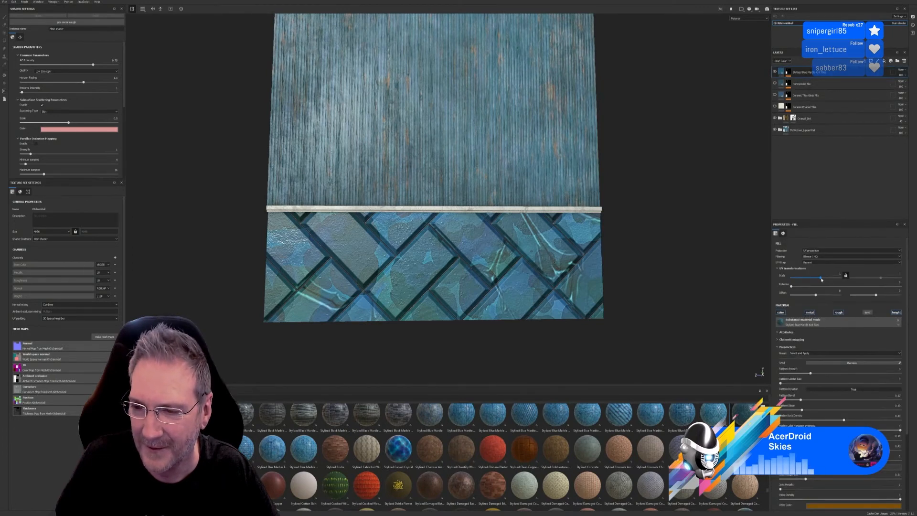
pyautogui.moveTo(821, 277); pyautogui.dragTo(820, 286)
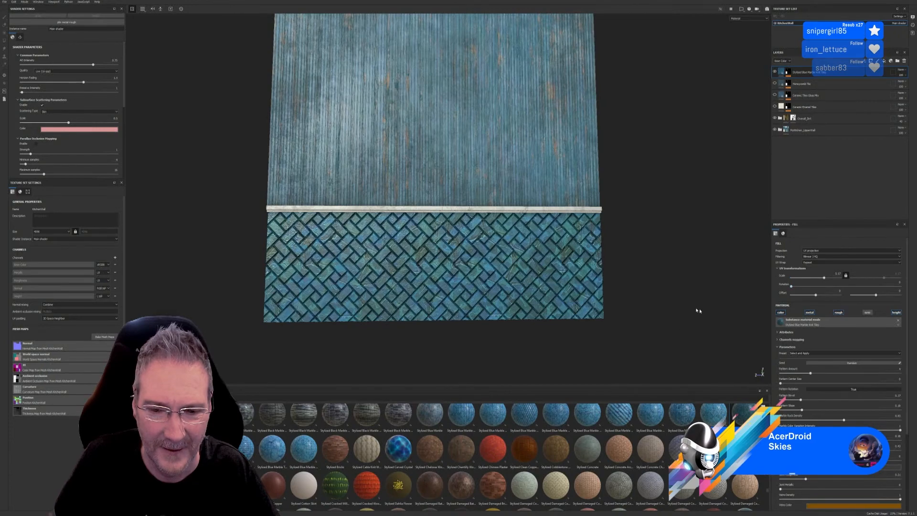
pyautogui.keyDown('alt'); pyautogui.moveTo(696, 311); pyautogui.dragTo(522, 318); pyautogui.keyUp('alt')
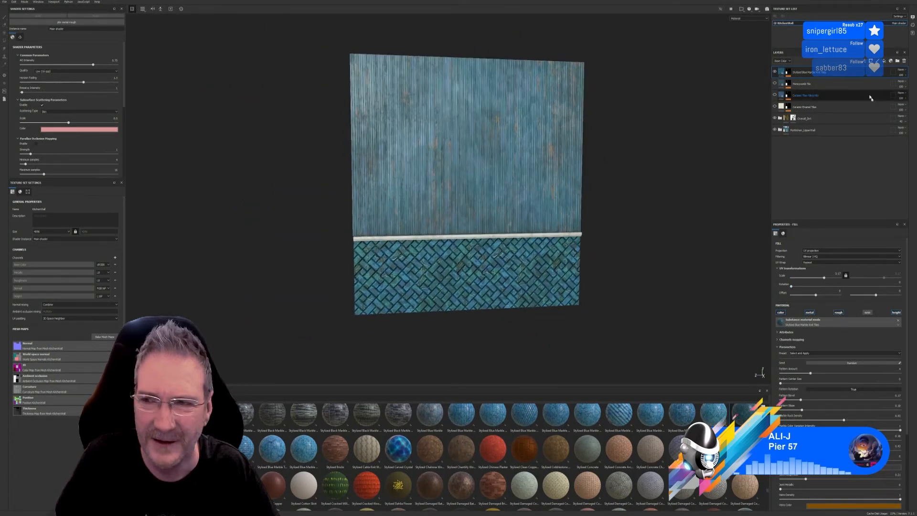
pyautogui.press('Delete')
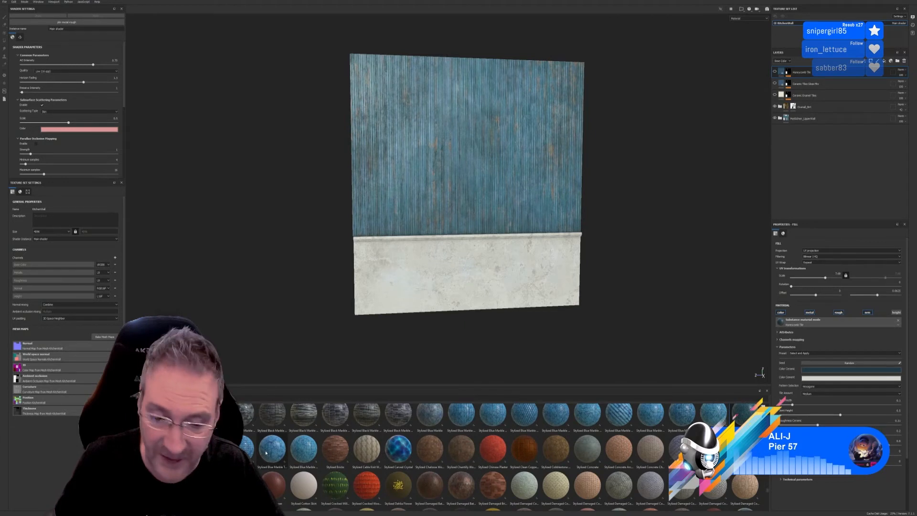
# Step: Examine the previews of the stylized blue marble, concrete, damaged and dark green and red marble materials for a lower-wall tile candidate
pyautogui.moveTo(266, 452)
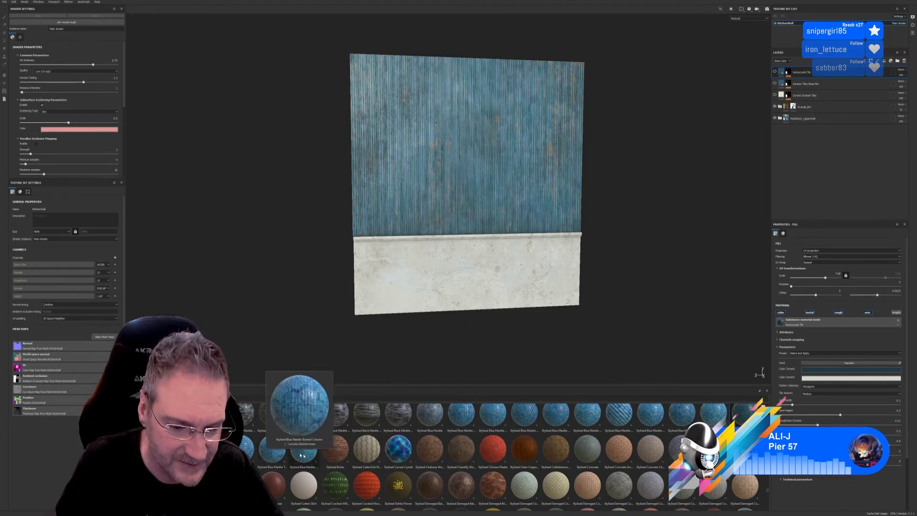
pyautogui.moveTo(305, 457)
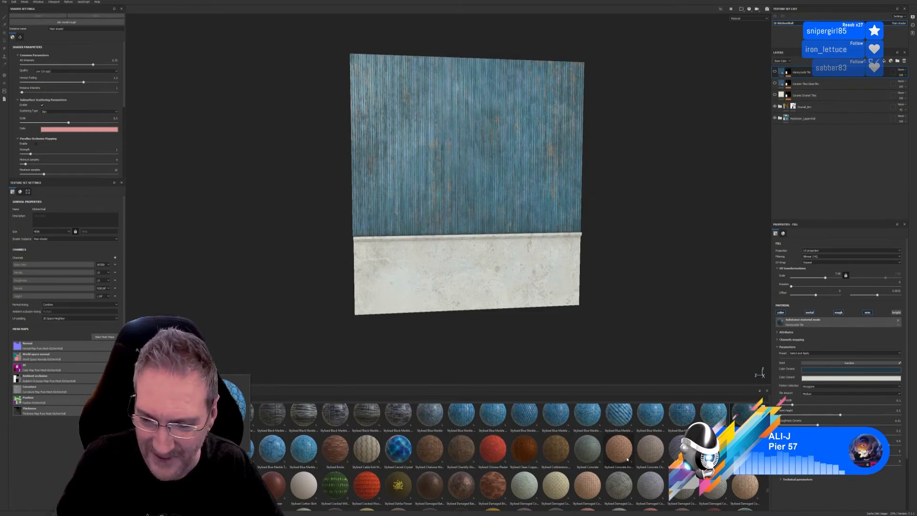
pyautogui.moveTo(681, 450)
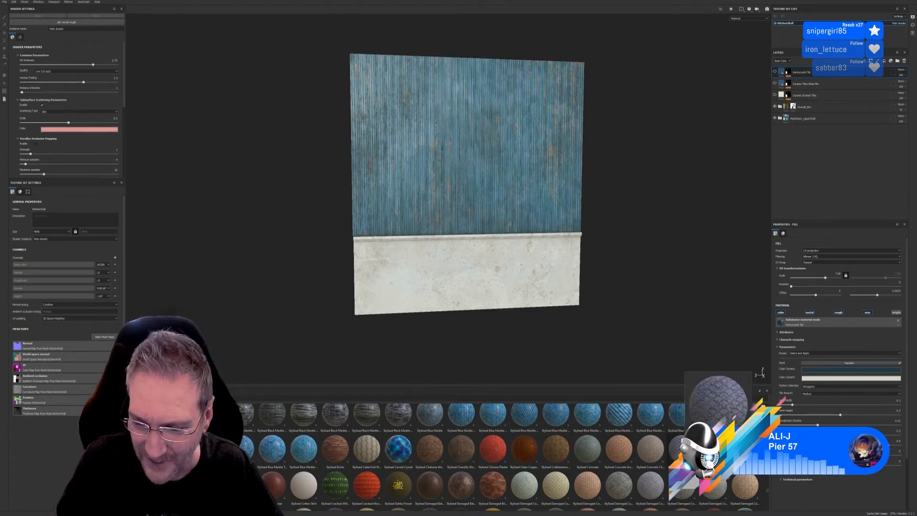
pyautogui.moveTo(655, 454)
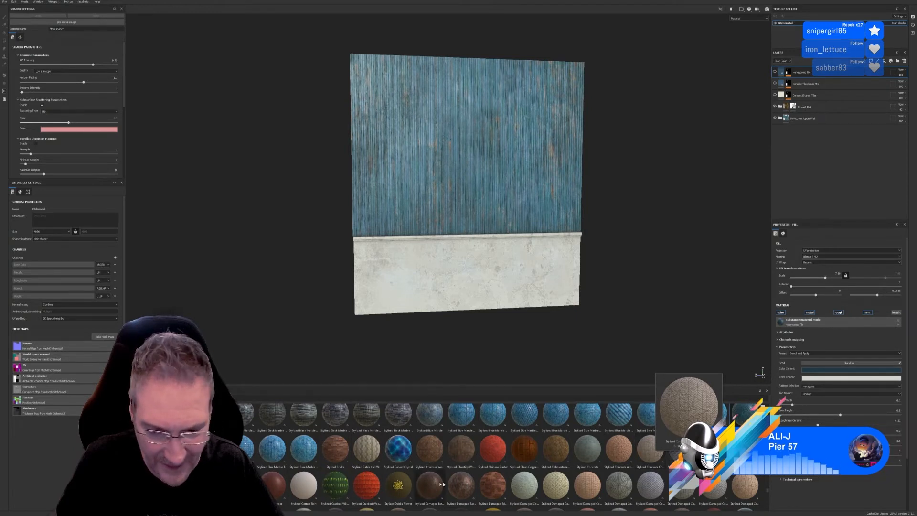
pyautogui.moveTo(625, 481)
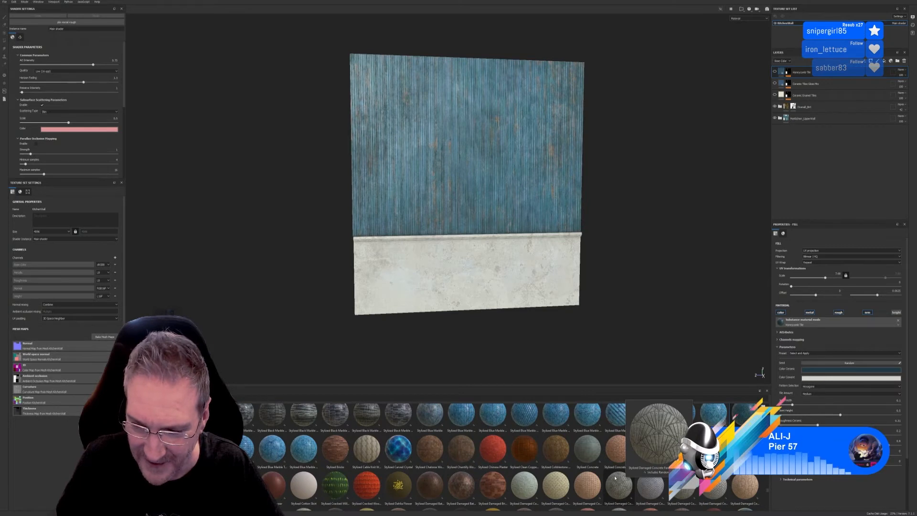
pyautogui.scroll(-3, 615, 475)
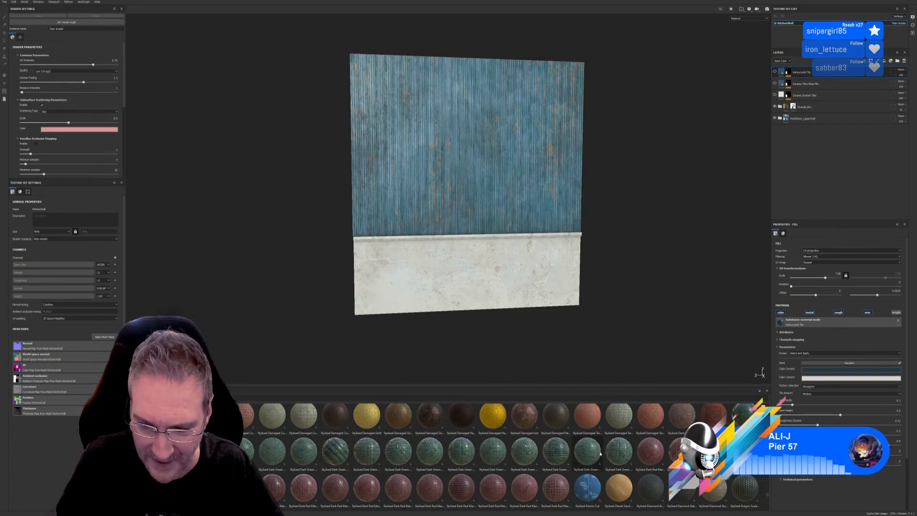
pyautogui.moveTo(647, 492)
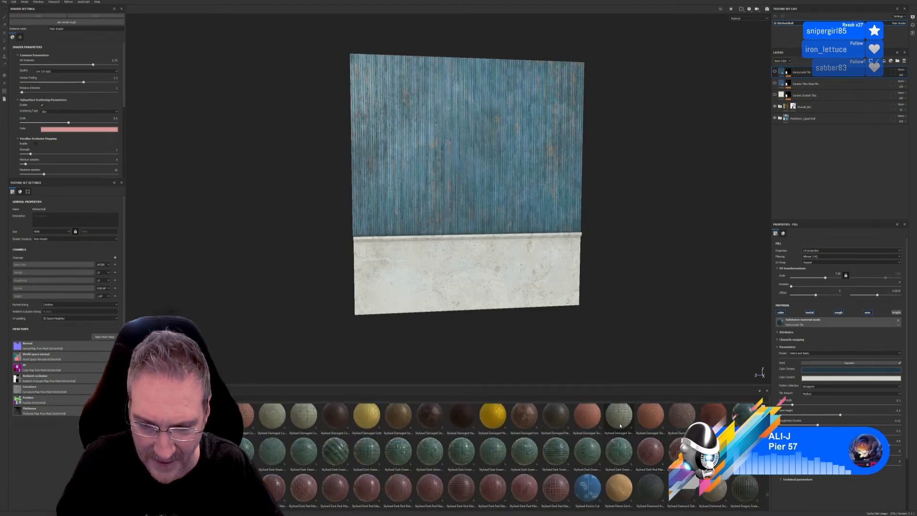
# Step: Examine the damaged terracotta, light brown, soft gray and other stylized marble tile previews in the material library for a lower-wall candidate
pyautogui.moveTo(620, 425)
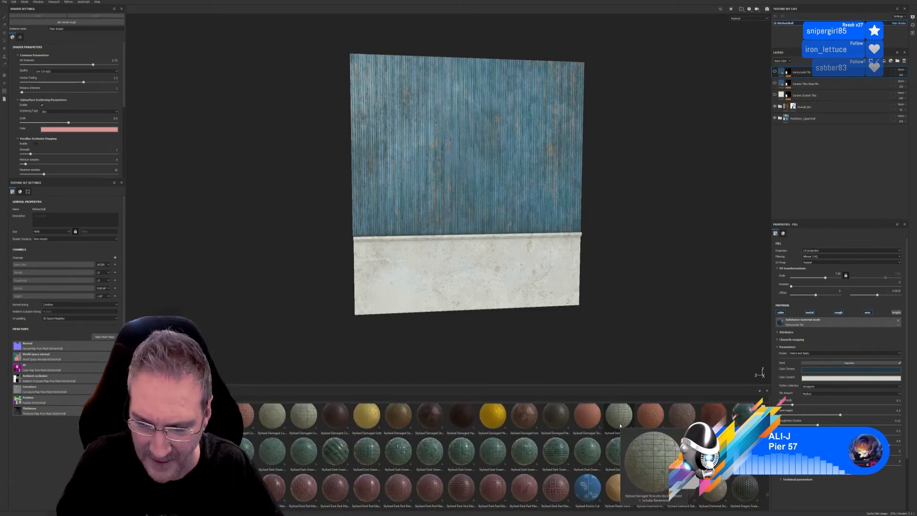
pyautogui.scroll(-5, 594, 449)
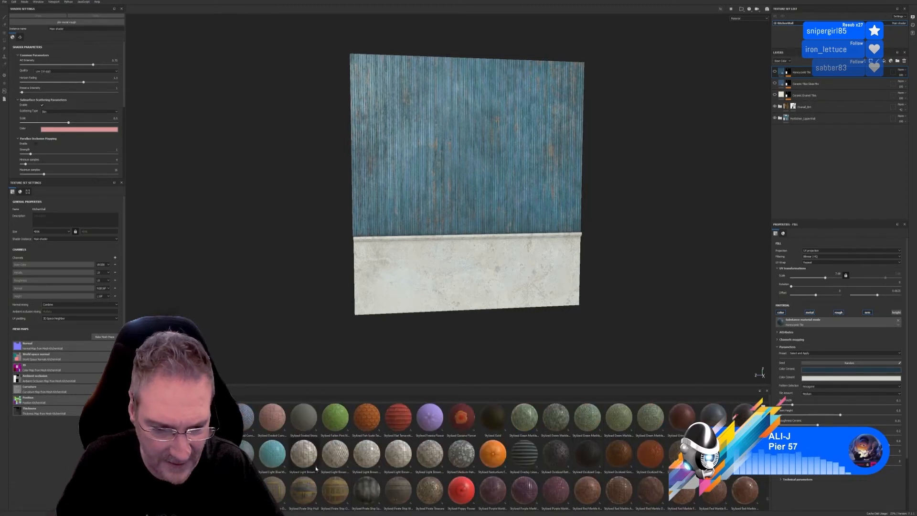
pyautogui.moveTo(334, 459)
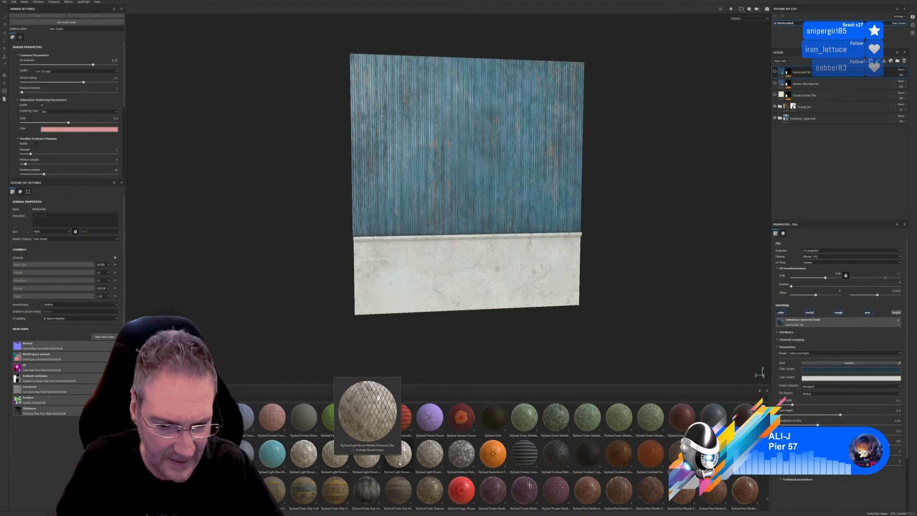
pyautogui.moveTo(428, 463)
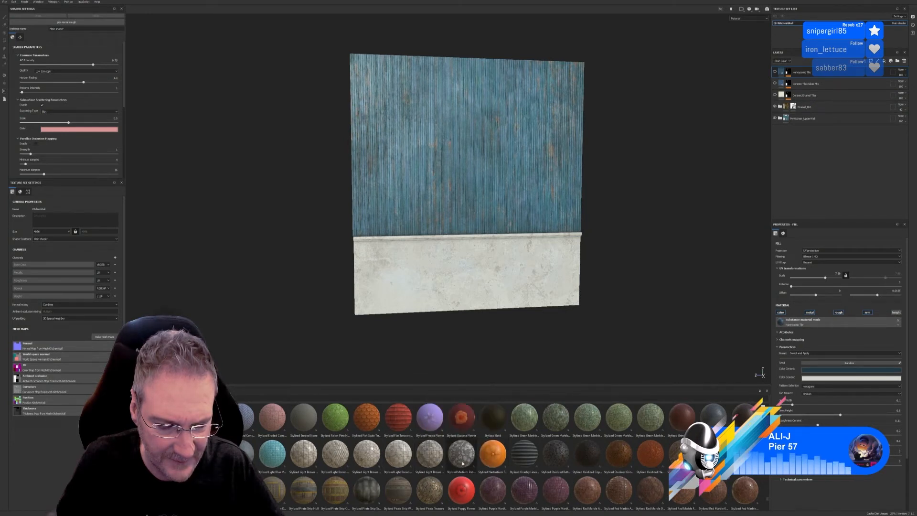
pyautogui.moveTo(464, 463)
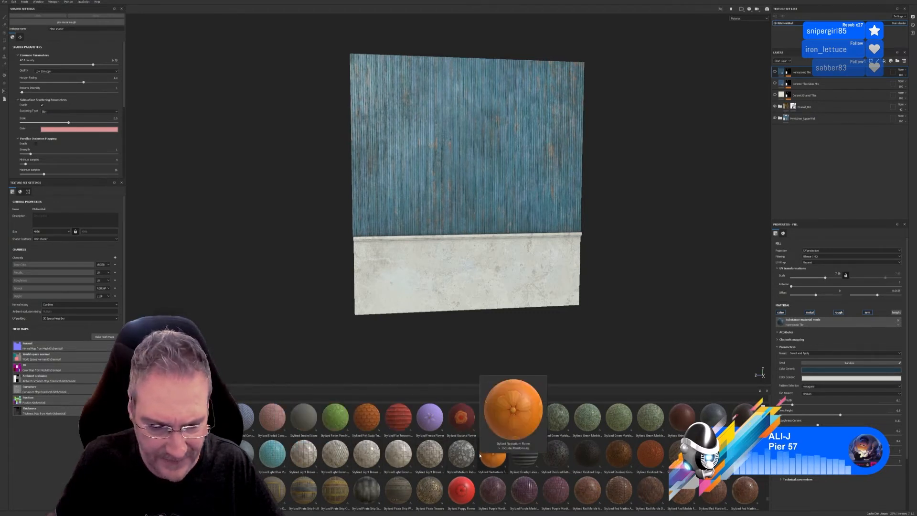
pyautogui.scroll(-3, 480, 456)
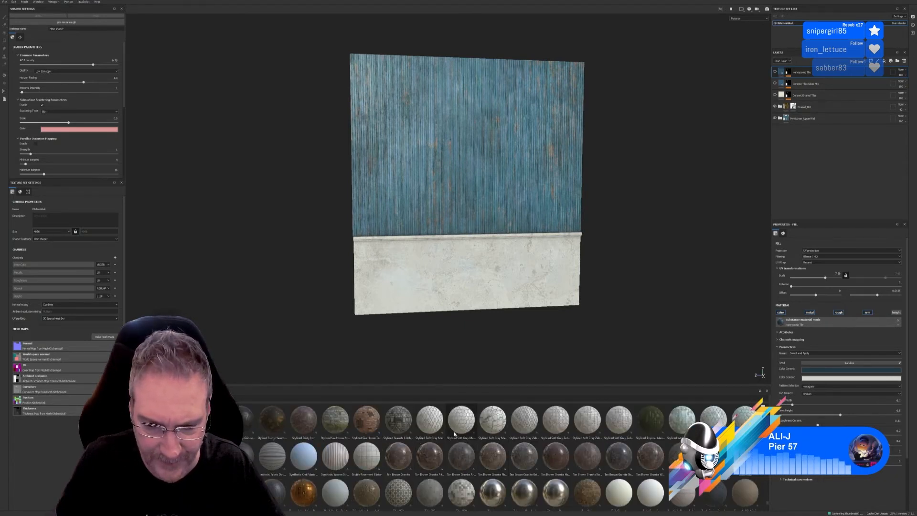
pyautogui.moveTo(452, 429)
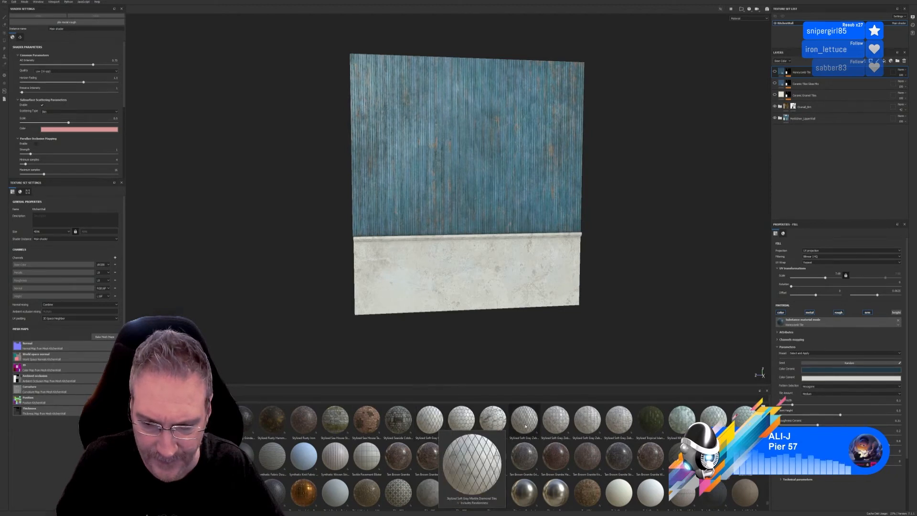
pyautogui.moveTo(526, 427)
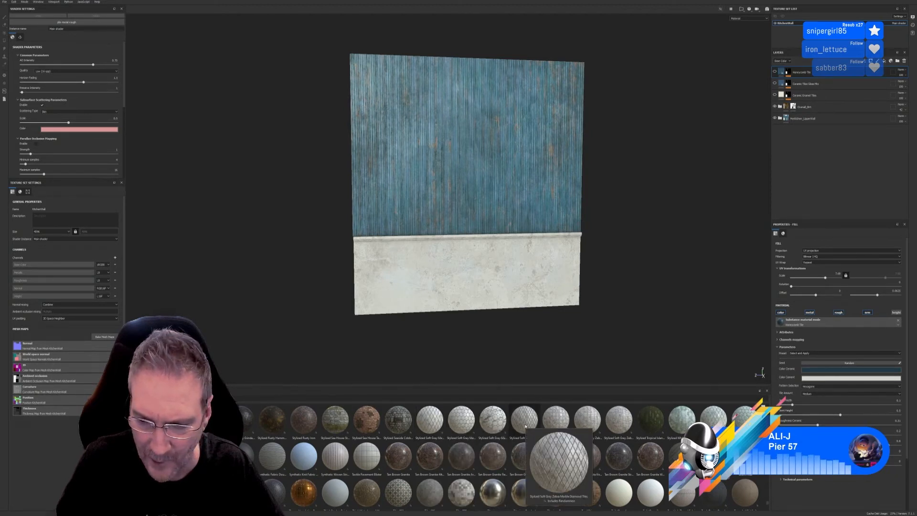
pyautogui.moveTo(680, 422)
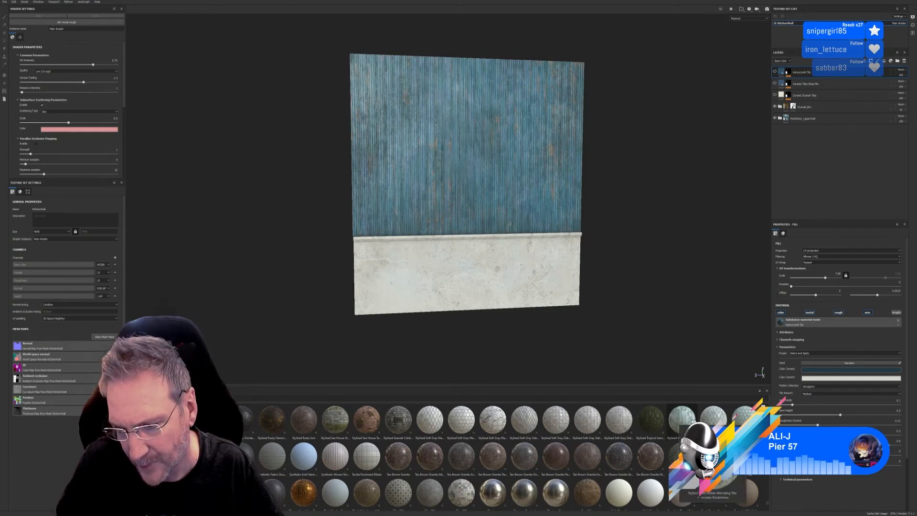
pyautogui.moveTo(708, 420)
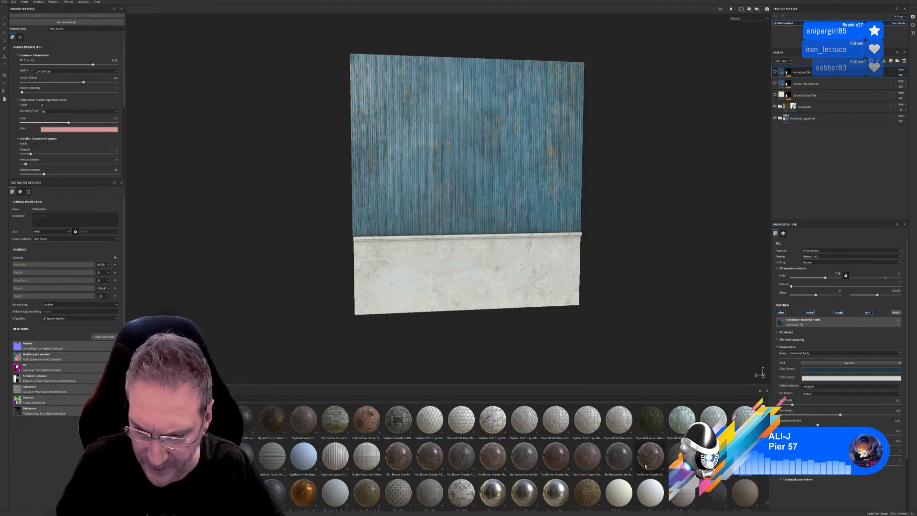
pyautogui.scroll(-5, 644, 465)
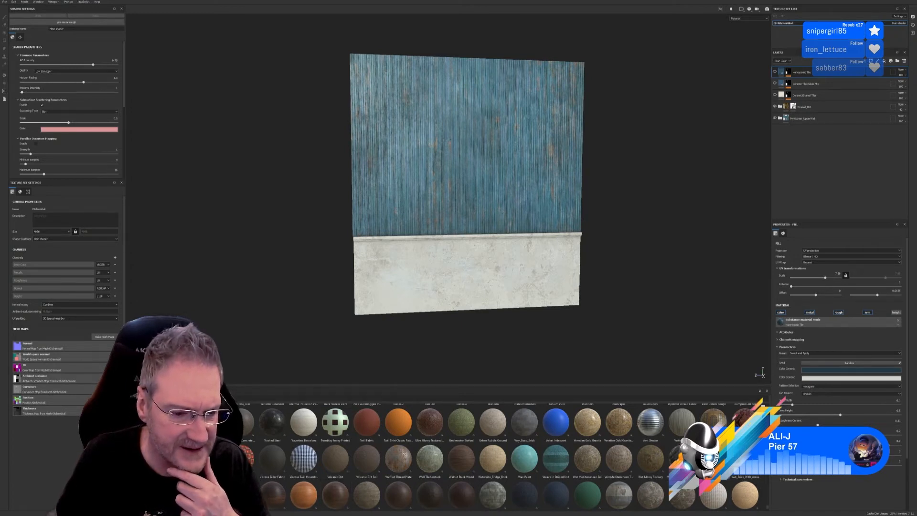
# Step: Add the Vintage Ceramic Tiles material as a fill layer on the wall, masked to the lower wall's ID color
pyautogui.moveTo(206, 457)
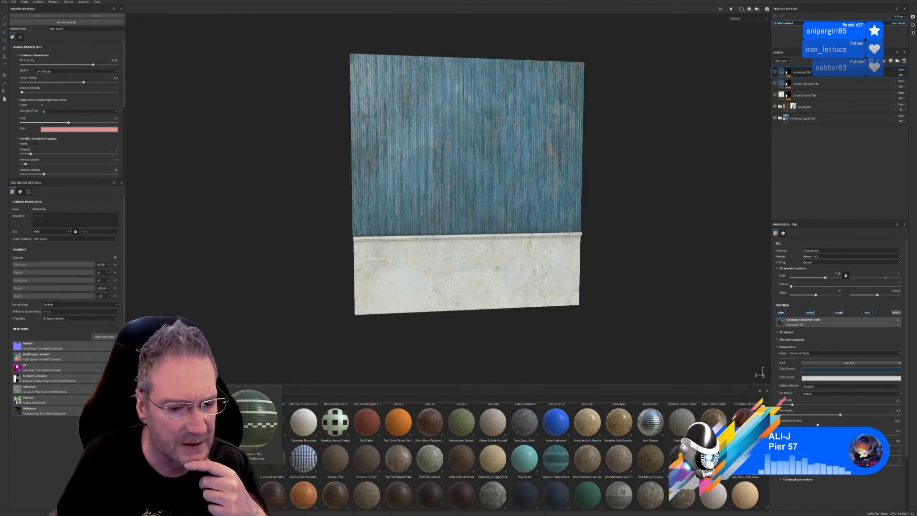
pyautogui.moveTo(258, 423); pyautogui.dragTo(499, 295)
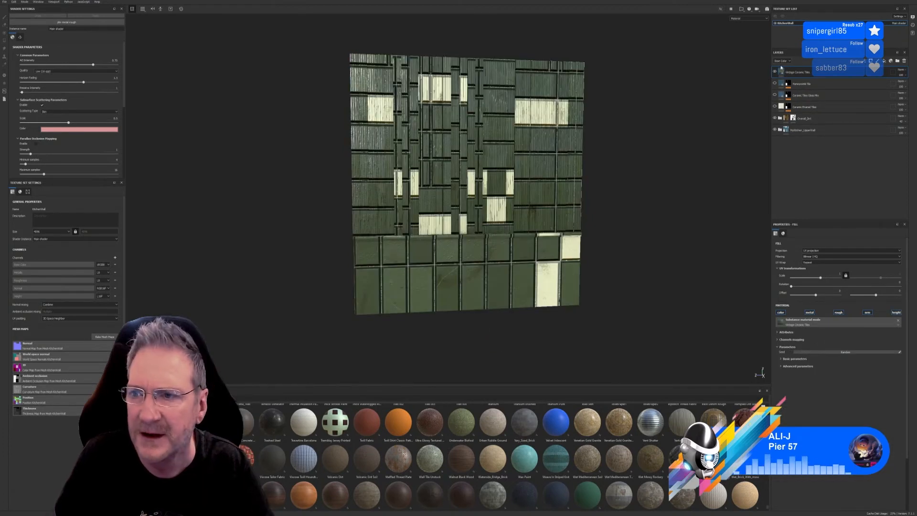
pyautogui.rightClick(808, 73)
pyautogui.click(846, 93)
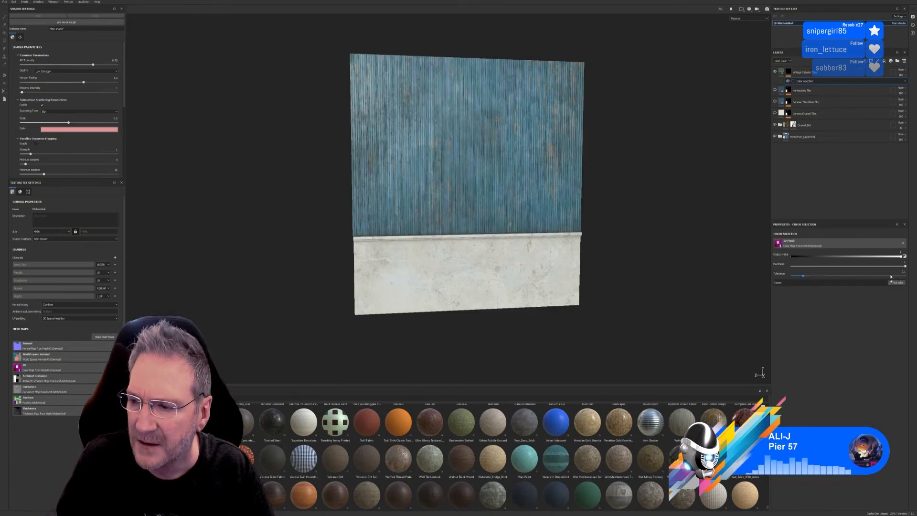
pyautogui.click(899, 285)
pyautogui.click(553, 272)
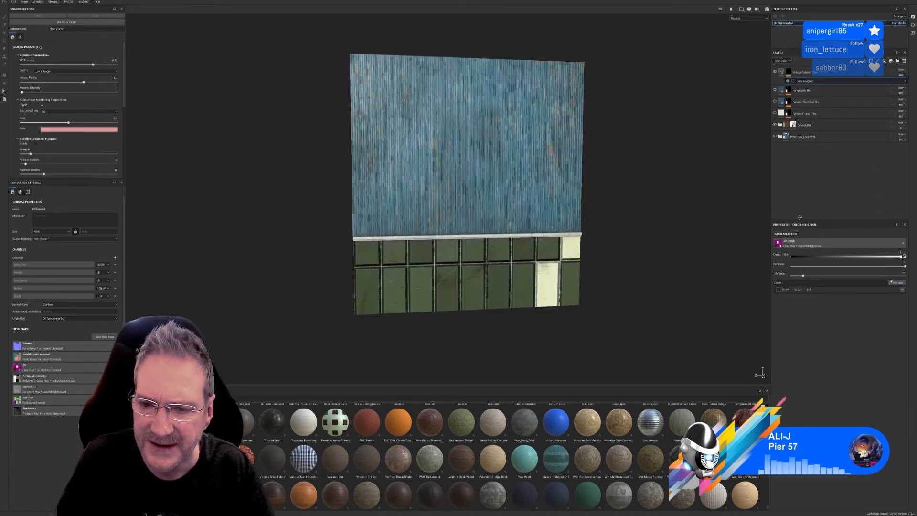
# Step: Increase the UV scale of the Vintage Ceramic Tiles fill and rotate its pattern 90 degrees so the light bands run horizontally
pyautogui.click(782, 74)
pyautogui.click(821, 278)
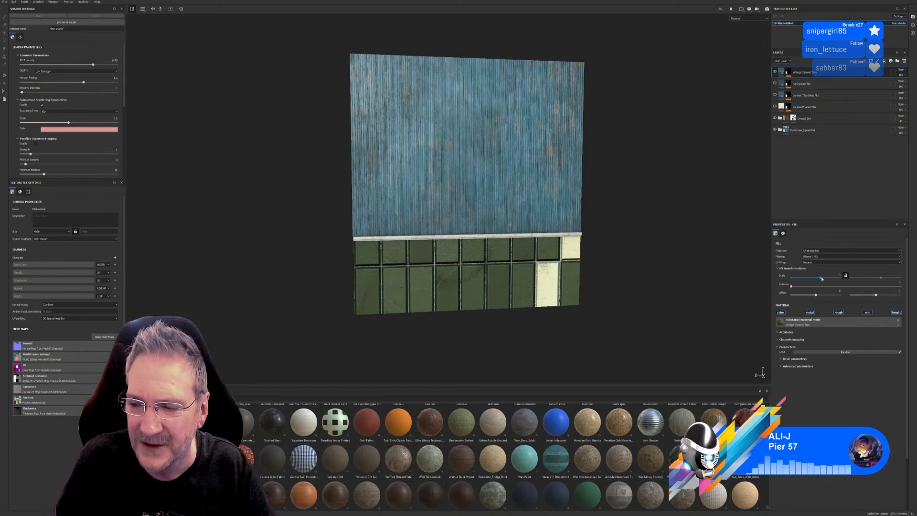
pyautogui.moveTo(821, 278); pyautogui.dragTo(823, 278)
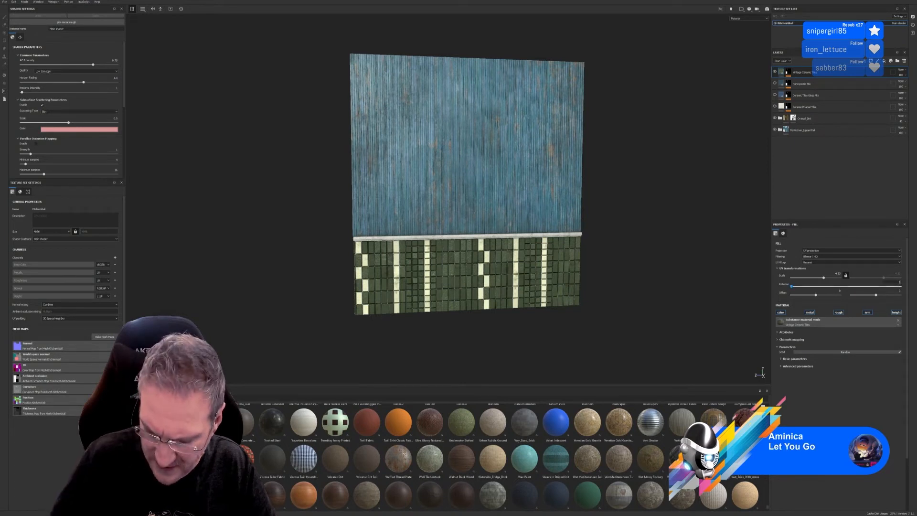
pyautogui.moveTo(792, 285); pyautogui.dragTo(827, 280)
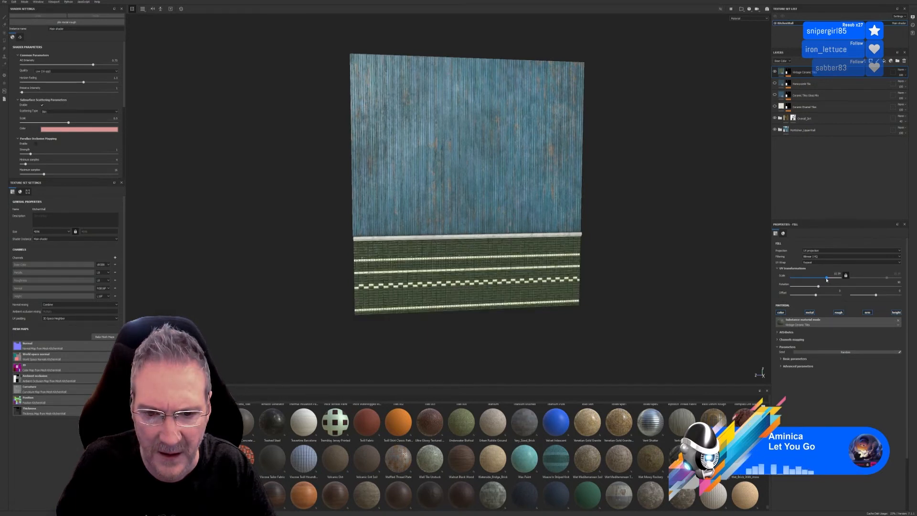
# Step: Change Tiles Color 1 of the Vintage Ceramic Tiles from green to a dark, muted blue
pyautogui.click(781, 367)
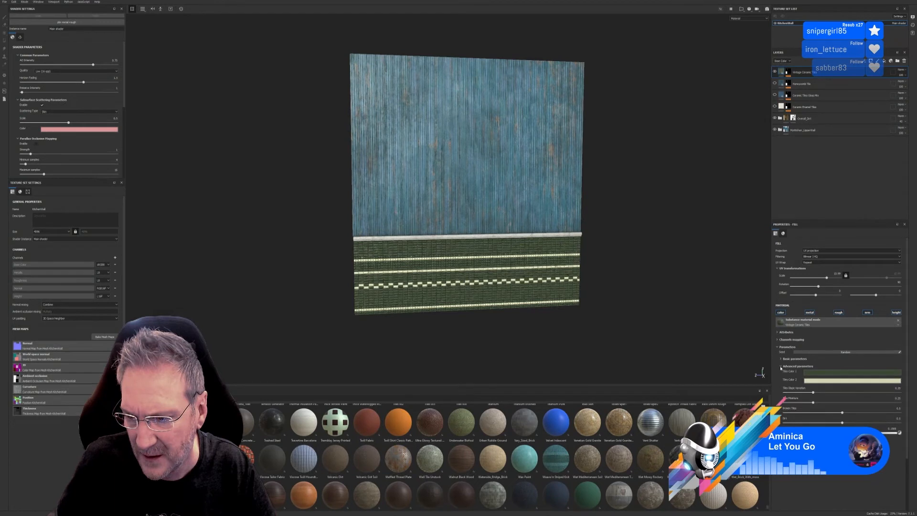
pyautogui.click(853, 374)
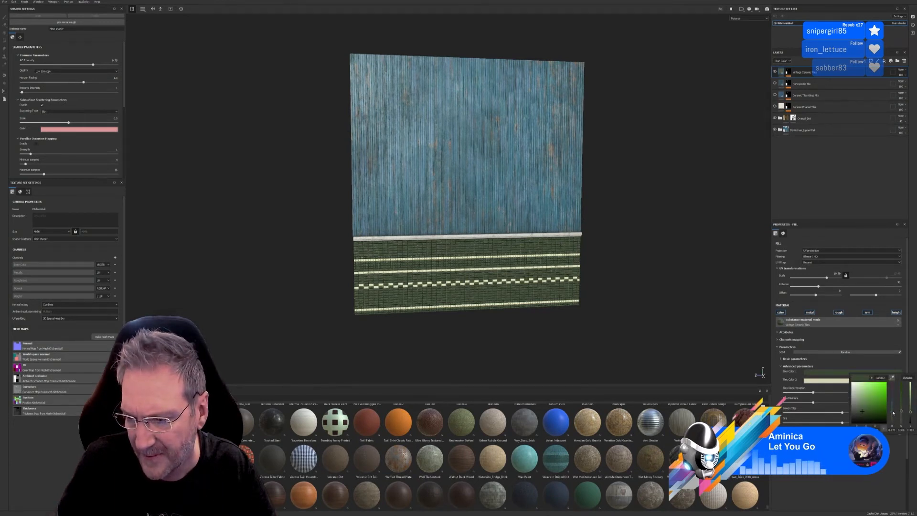
pyautogui.moveTo(893, 413)
pyautogui.mouseDown()
pyautogui.moveTo(889, 394)
pyautogui.moveTo(892, 404)
pyautogui.mouseUp()
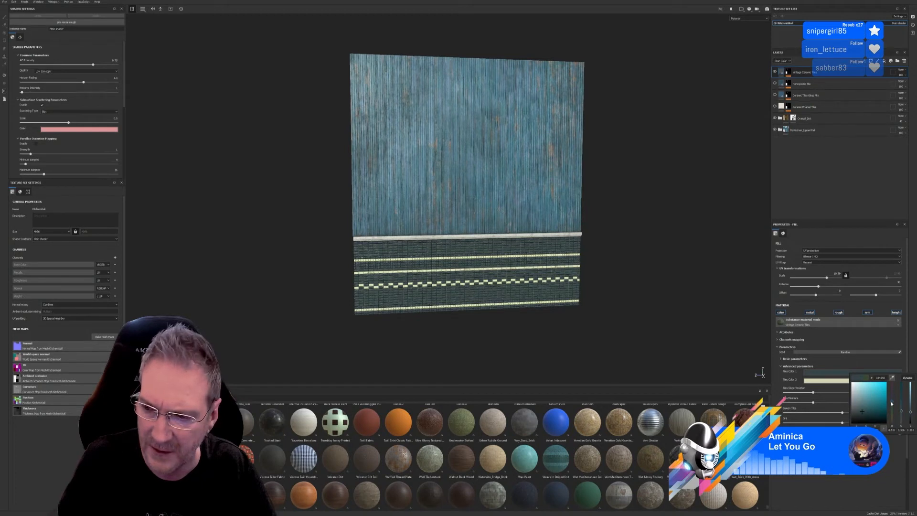
pyautogui.moveTo(859, 414)
pyautogui.mouseDown()
pyautogui.moveTo(874, 412)
pyautogui.moveTo(863, 415)
pyautogui.mouseUp()
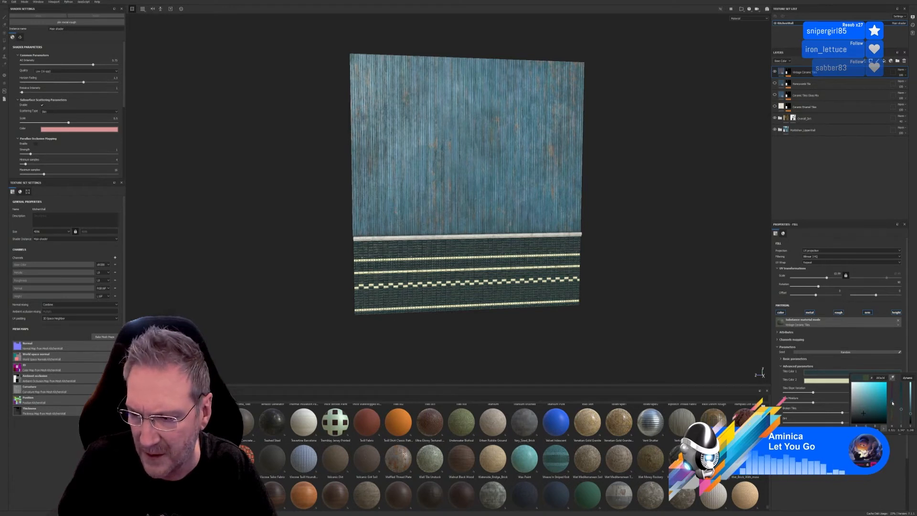
pyautogui.moveTo(893, 404); pyautogui.dragTo(890, 400)
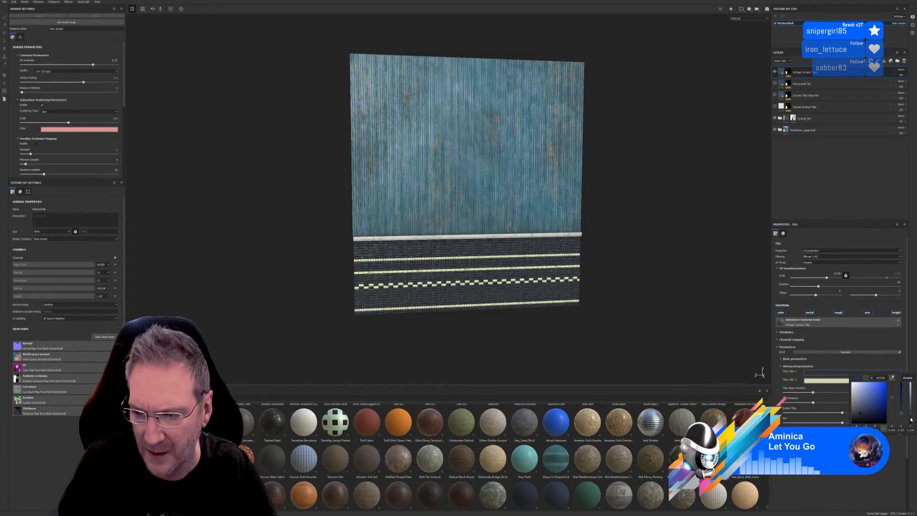
pyautogui.moveTo(910, 416); pyautogui.dragTo(911, 415)
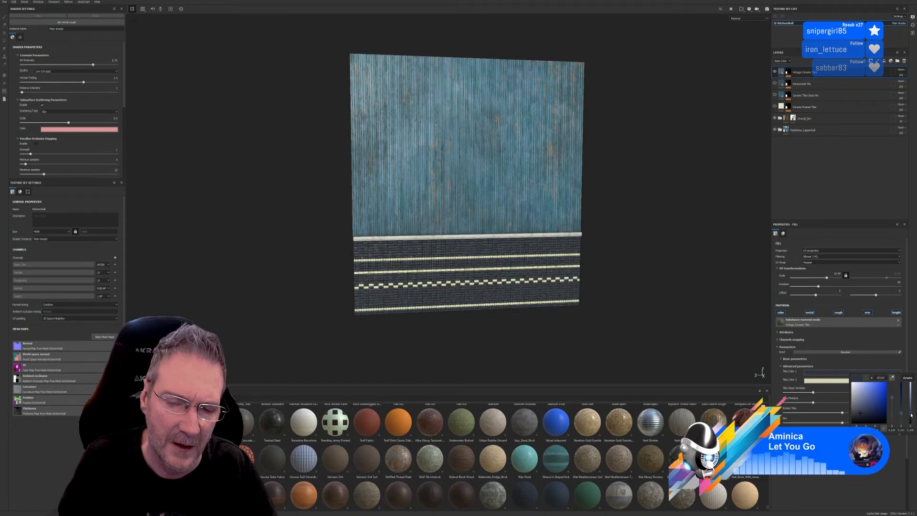
# Step: Change Tiles Color 2, used for the light bands of the vintage tiles, to a cool off-white
pyautogui.keyDown('alt'); pyautogui.moveTo(629, 286); pyautogui.dragTo(630, 256); pyautogui.keyUp('alt')
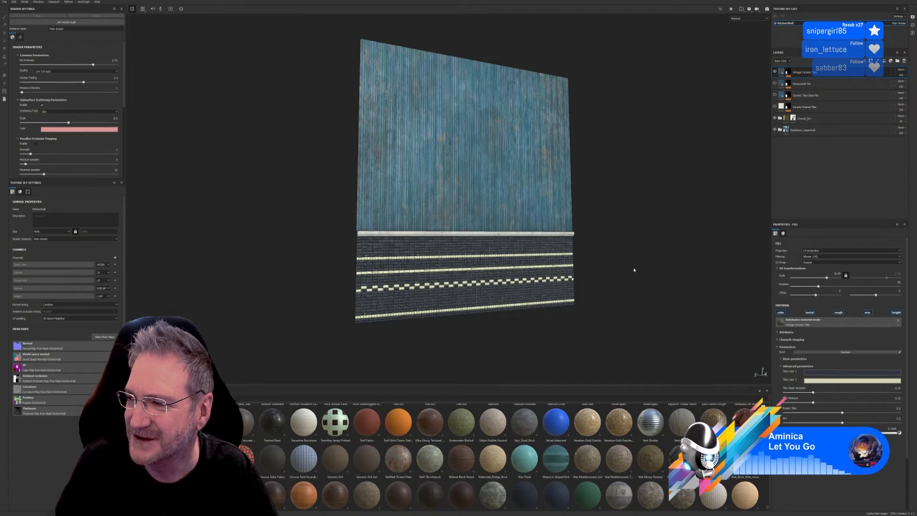
pyautogui.keyDown('alt'); pyautogui.moveTo(617, 302); pyautogui.dragTo(591, 322); pyautogui.keyUp('alt')
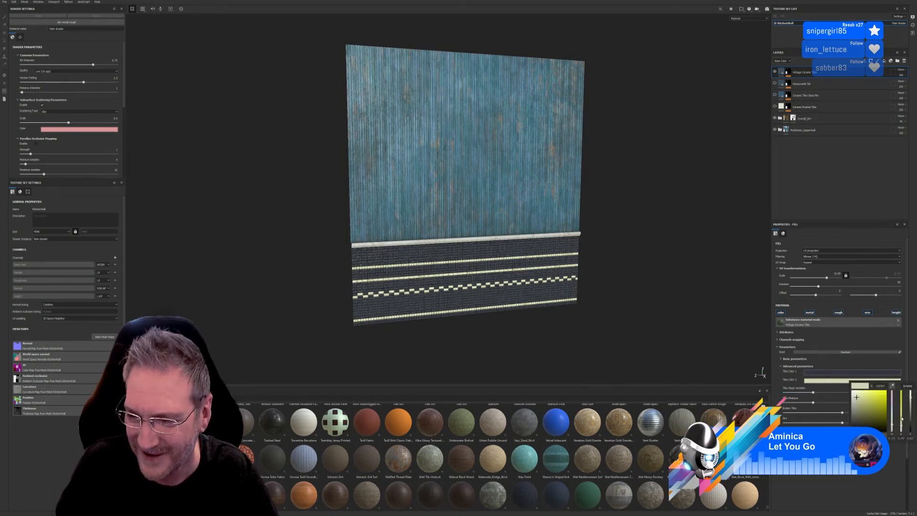
pyautogui.moveTo(891, 427); pyautogui.dragTo(892, 406)
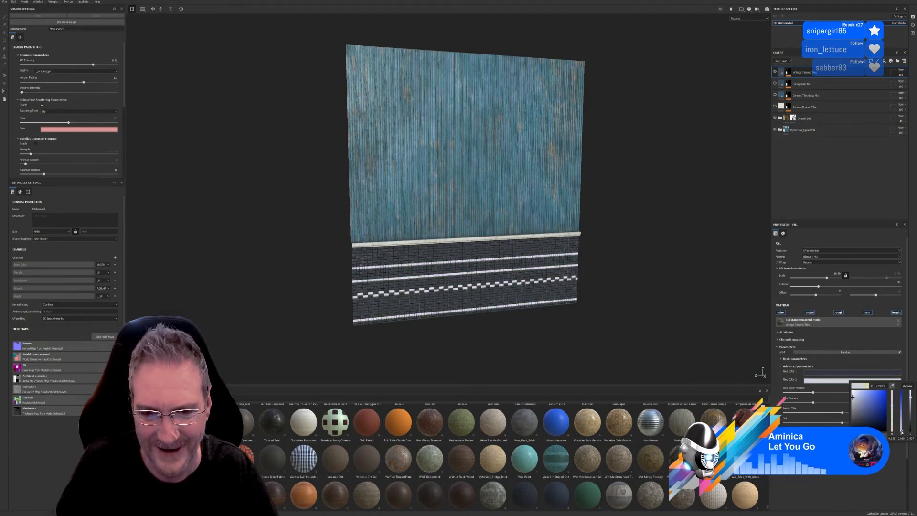
pyautogui.moveTo(902, 432); pyautogui.dragTo(902, 435)
# Step: Unlink the UV scale of the vintage tile fill and lower its second value to make the tiles taller, and review the lower wall
pyautogui.keyDown('alt'); pyautogui.moveTo(606, 344); pyautogui.dragTo(599, 317); pyautogui.keyUp('alt')
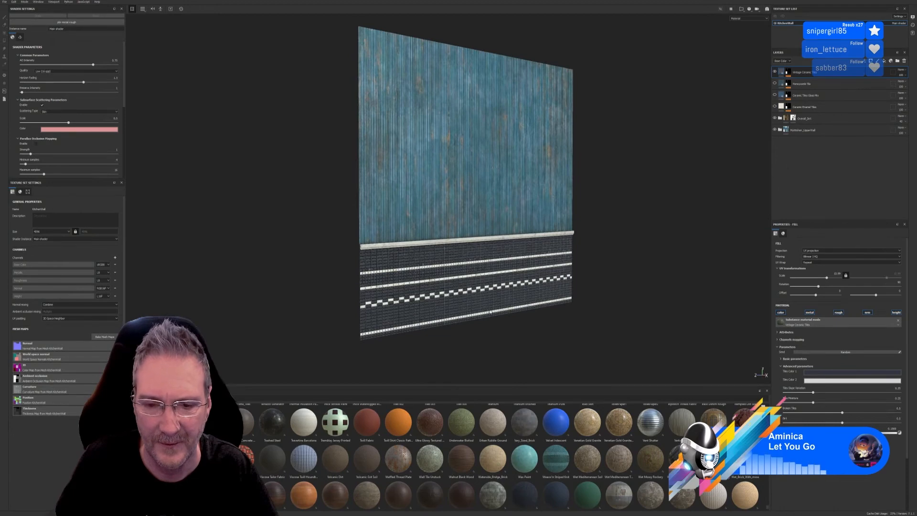
pyautogui.scroll(2, 490, 312)
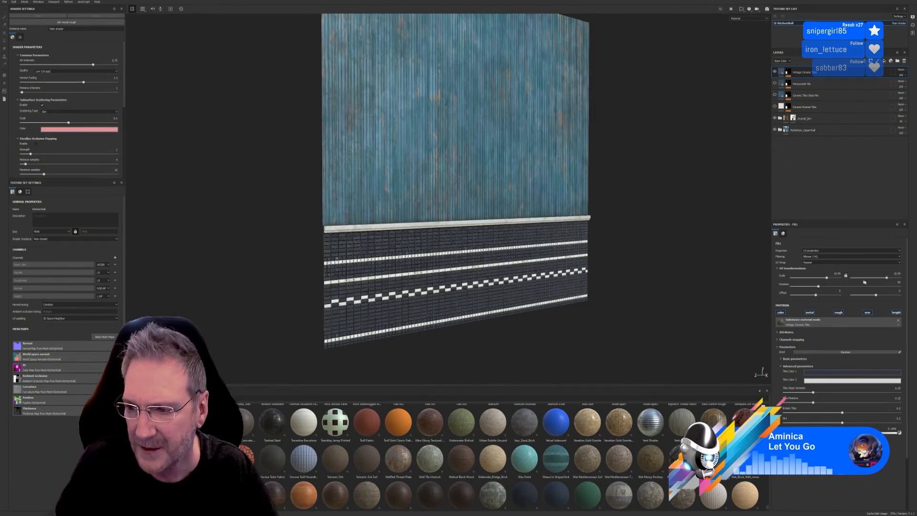
pyautogui.moveTo(888, 279); pyautogui.dragTo(885, 281)
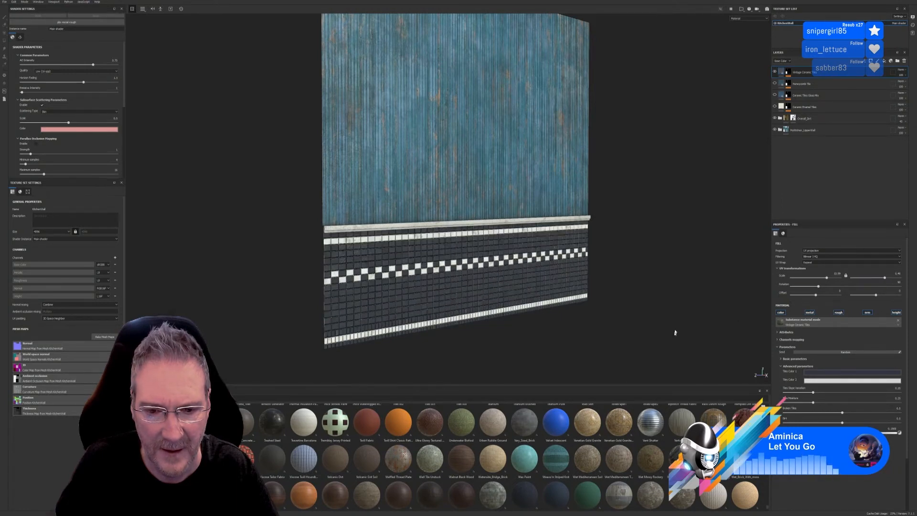
pyautogui.moveTo(629, 307)
pyautogui.keyDown('alt'); pyautogui.mouseDown()
pyautogui.moveTo(428, 304)
pyautogui.moveTo(643, 301)
pyautogui.moveTo(641, 318)
pyautogui.mouseUp(); pyautogui.keyUp('alt')
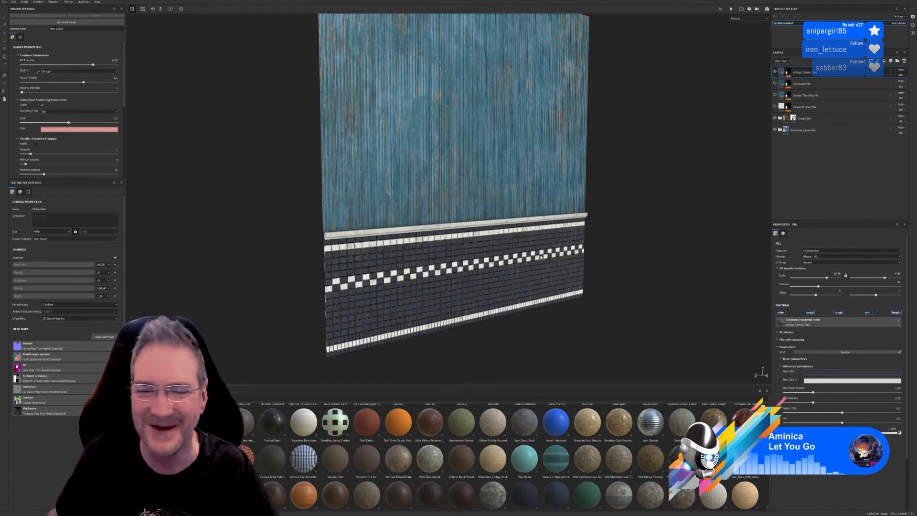
pyautogui.keyDown('alt'); pyautogui.moveTo(541, 257); pyautogui.dragTo(579, 324); pyautogui.keyUp('alt')
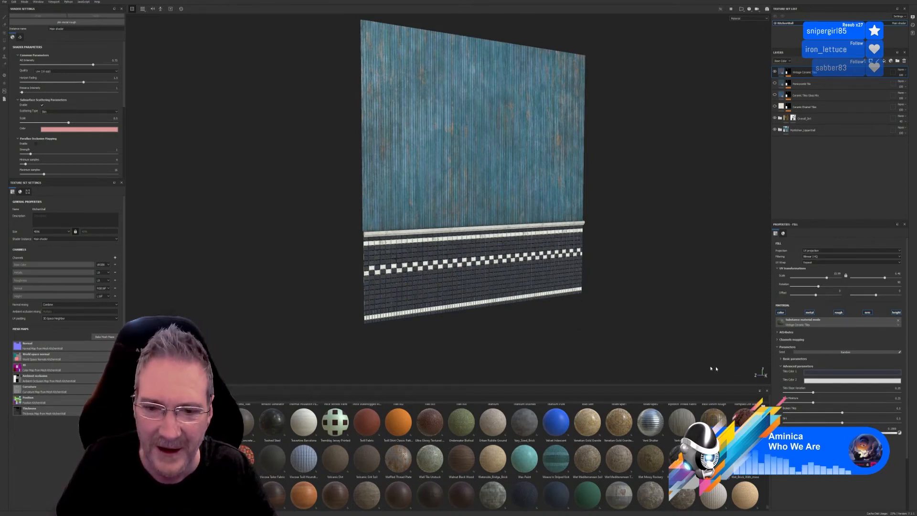
pyautogui.moveTo(609, 311)
pyautogui.keyDown('alt'); pyautogui.mouseDown()
pyautogui.moveTo(600, 344)
pyautogui.moveTo(424, 313)
pyautogui.moveTo(593, 309)
pyautogui.moveTo(603, 307)
pyautogui.moveTo(603, 283)
pyautogui.moveTo(612, 311)
pyautogui.moveTo(582, 310)
pyautogui.moveTo(614, 324)
pyautogui.moveTo(467, 317)
pyautogui.moveTo(540, 314)
pyautogui.moveTo(610, 328)
pyautogui.moveTo(623, 319)
pyautogui.mouseUp(); pyautogui.keyUp('alt')
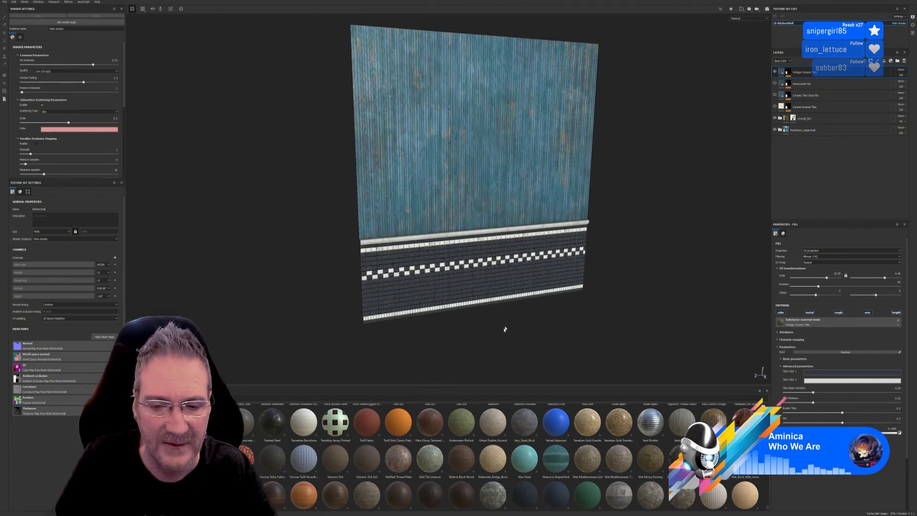
pyautogui.keyDown('alt'); pyautogui.moveTo(505, 329); pyautogui.dragTo(539, 313); pyautogui.keyUp('alt')
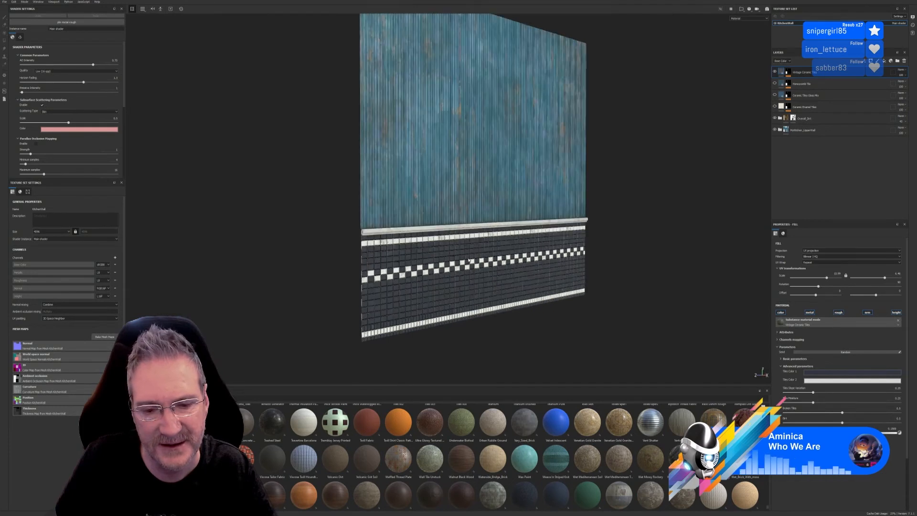
pyautogui.keyDown('alt'); pyautogui.moveTo(469, 260); pyautogui.dragTo(381, 275); pyautogui.keyUp('alt')
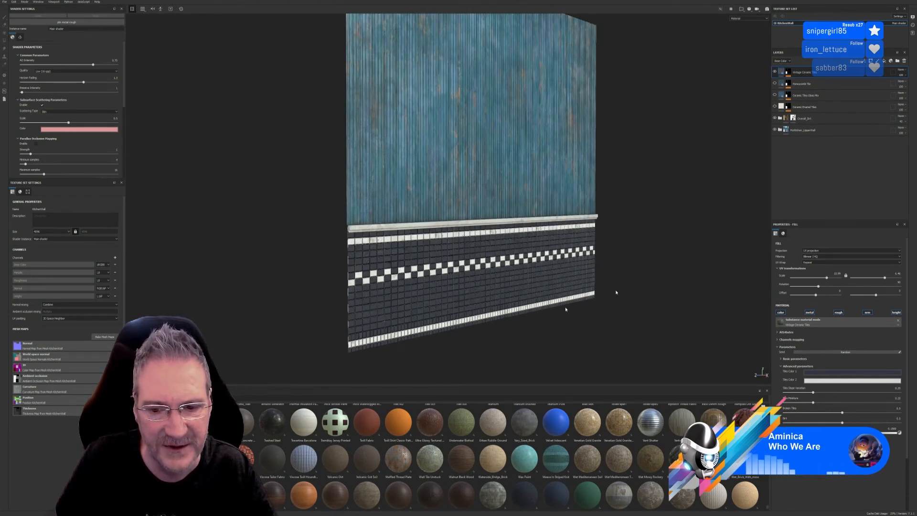
# Step: Compare the vintage, honeycomb, glass and square tile layers on the lower wall by toggling their visibility, leaving only the vintage tiles visible
pyautogui.keyDown('alt'); pyautogui.moveTo(633, 376); pyautogui.dragTo(618, 344); pyautogui.keyUp('alt')
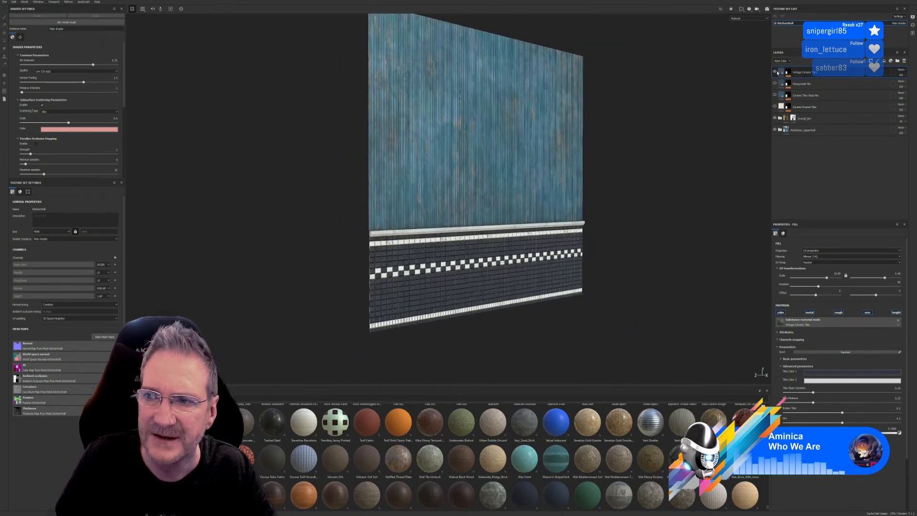
pyautogui.click(775, 72)
pyautogui.click(774, 84)
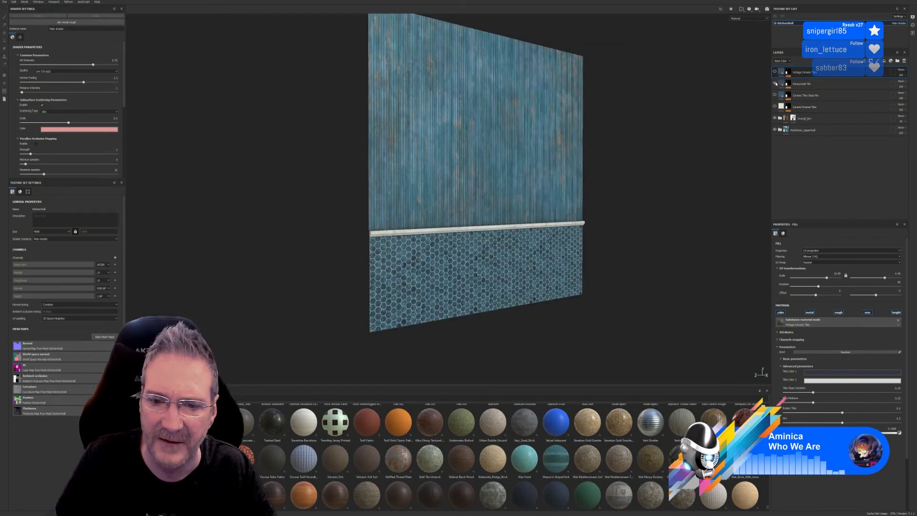
pyautogui.click(775, 83)
pyautogui.click(775, 95)
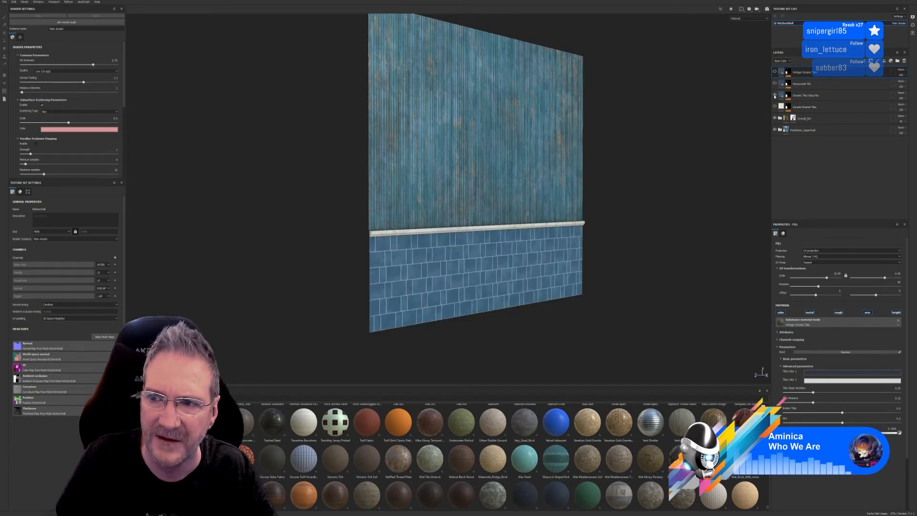
pyautogui.click(775, 96)
pyautogui.click(775, 107)
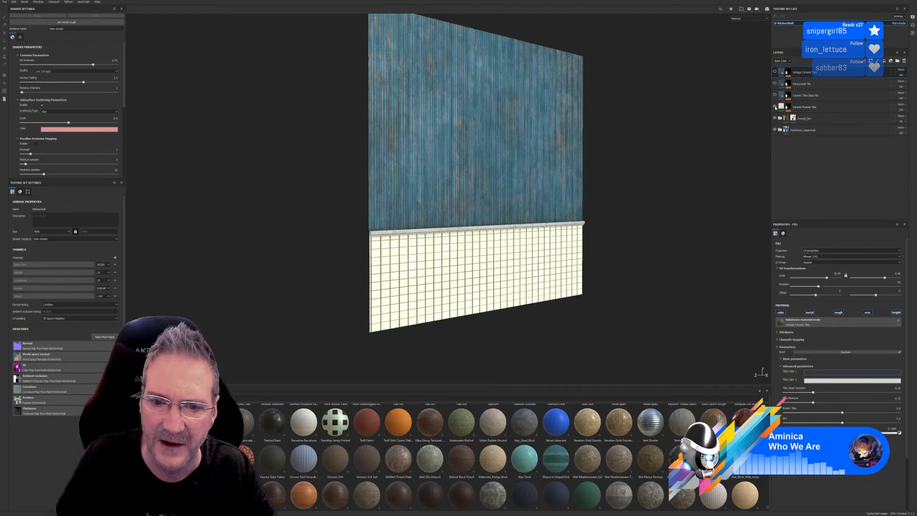
pyautogui.click(775, 107)
pyautogui.click(775, 95)
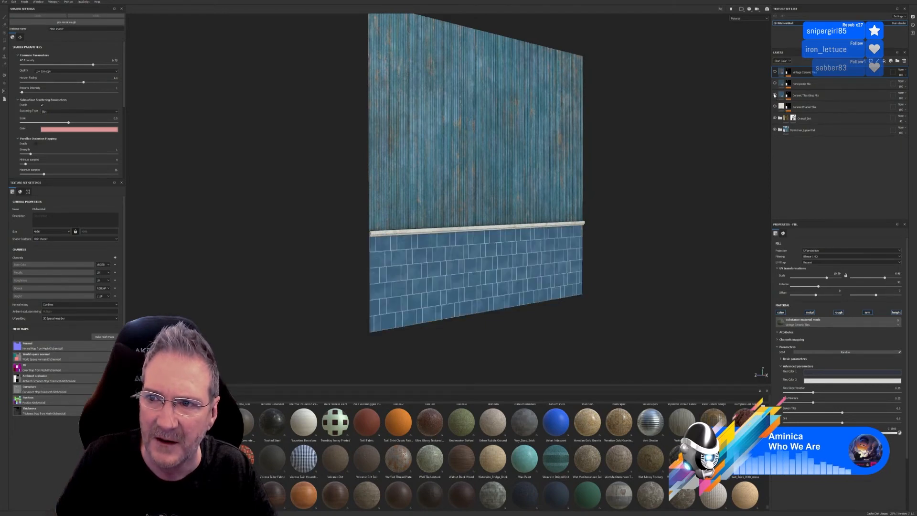
pyautogui.click(775, 95)
pyautogui.click(775, 72)
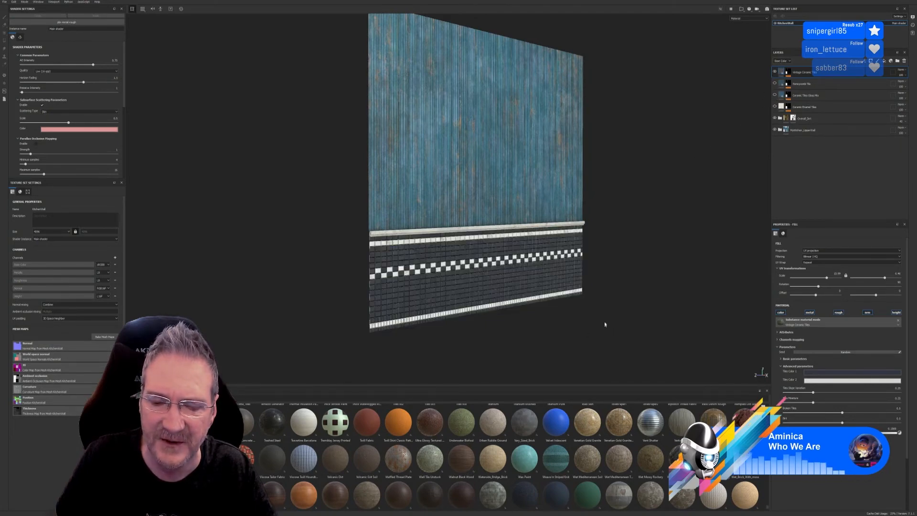
# Step: Save the project with the Vintage Ceramic Tiles layer shown on the lower wall
pyautogui.keyDown('alt'); pyautogui.moveTo(605, 324); pyautogui.dragTo(584, 338); pyautogui.keyUp('alt')
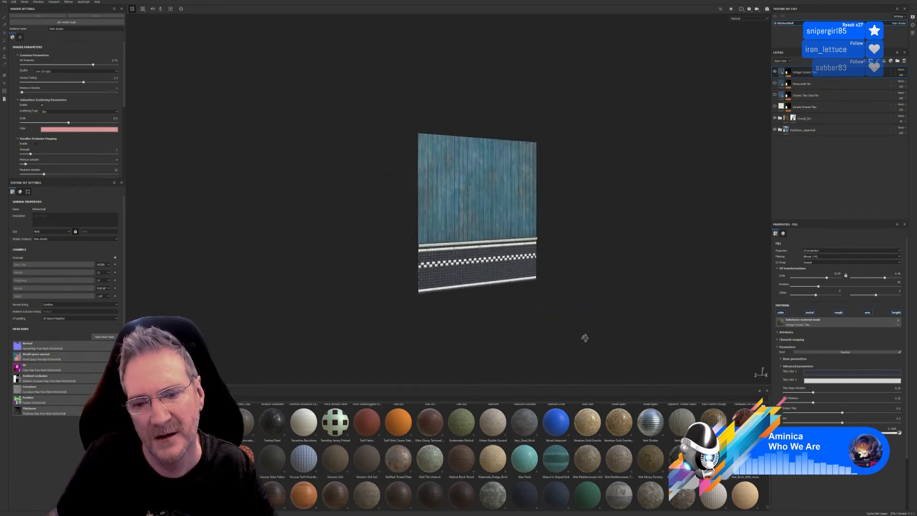
pyautogui.scroll(5, 486, 299)
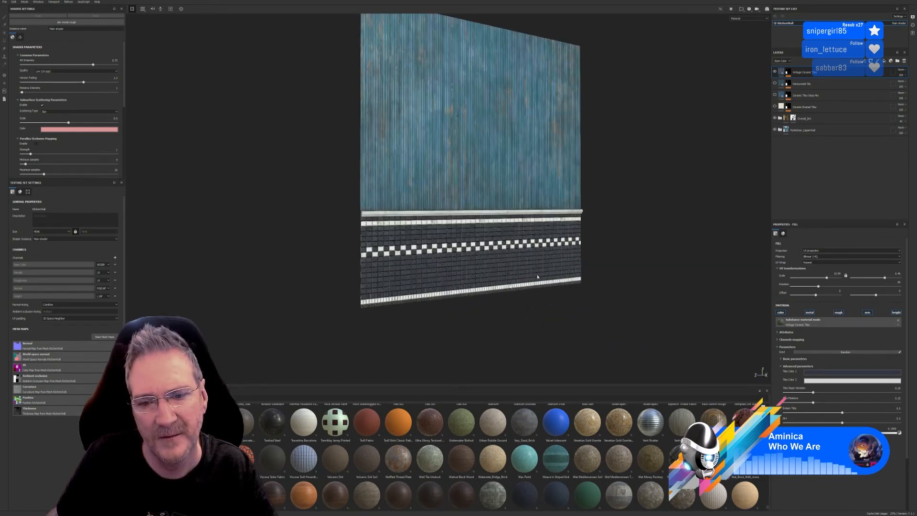
pyautogui.click(4, 1)
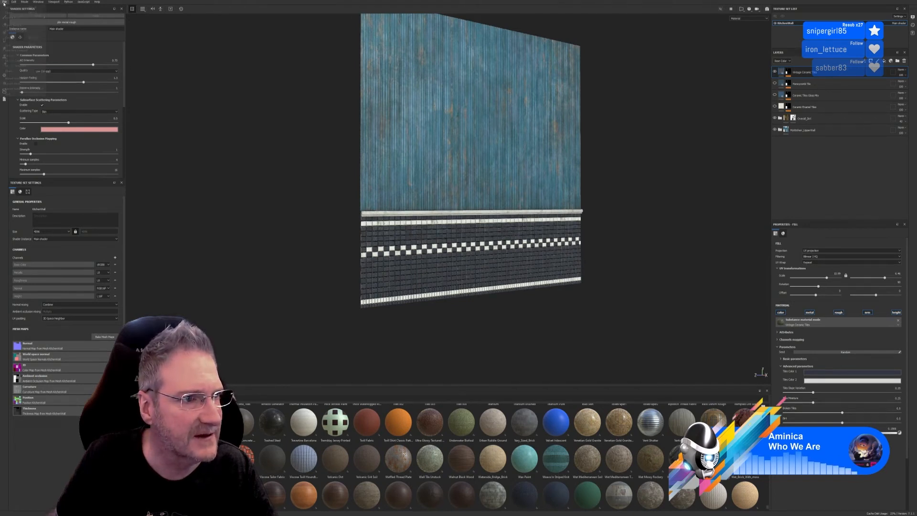
pyautogui.click(19, 42)
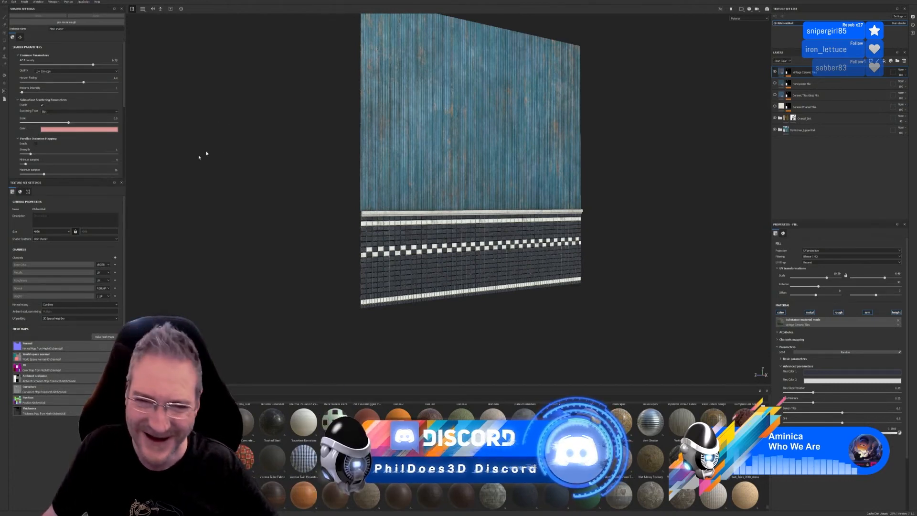
# Step: Nudge the second UV offset of the Vintage Ceramic Tiles fill and set its first UV scale value to 10.9
pyautogui.keyDown('alt'); pyautogui.moveTo(563, 296); pyautogui.dragTo(483, 288); pyautogui.keyUp('alt')
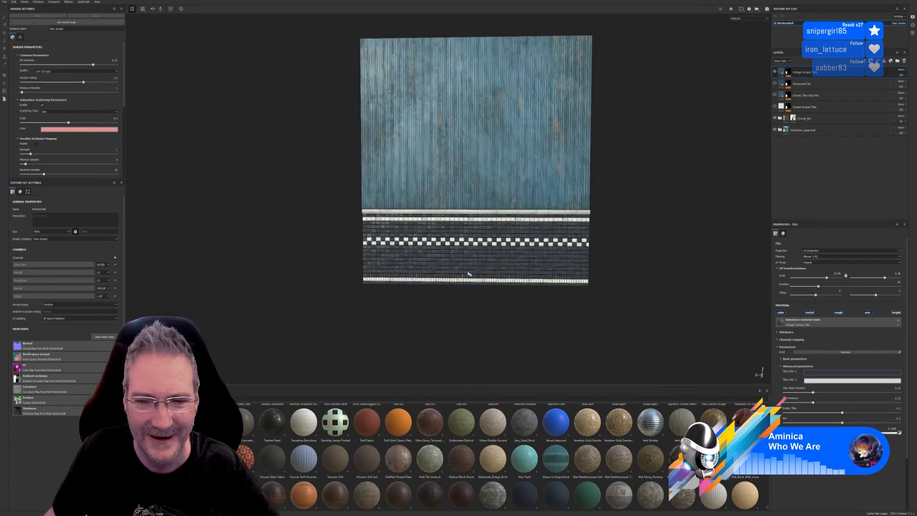
pyautogui.scroll(1, 437, 241)
pyautogui.scroll(1, 385, 243)
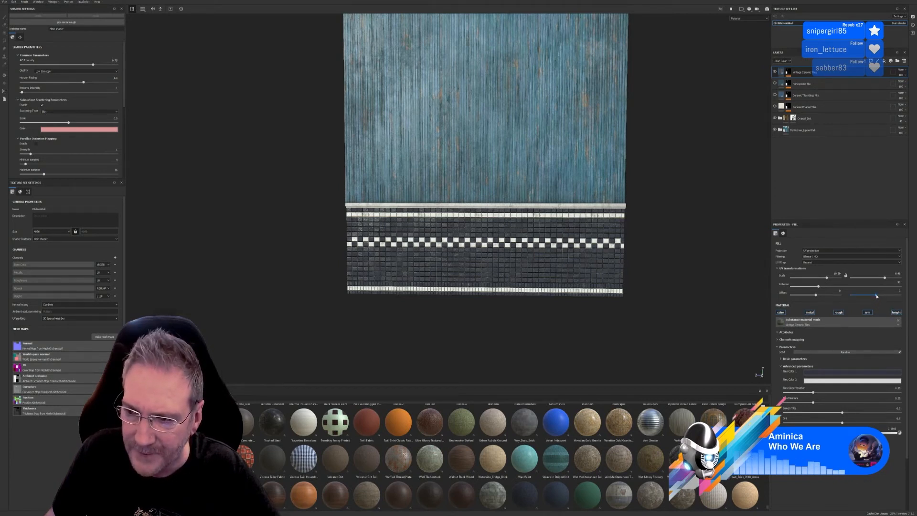
pyautogui.moveTo(876, 296); pyautogui.dragTo(877, 296)
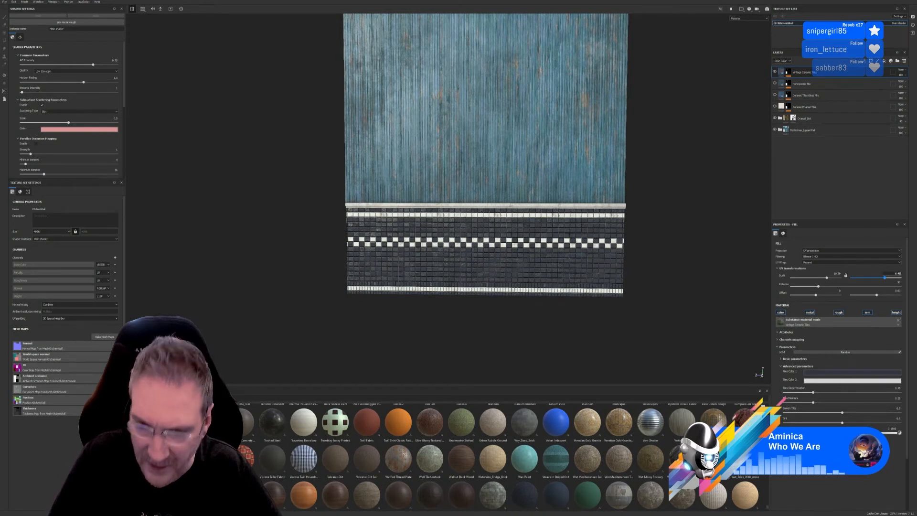
pyautogui.press('Return')
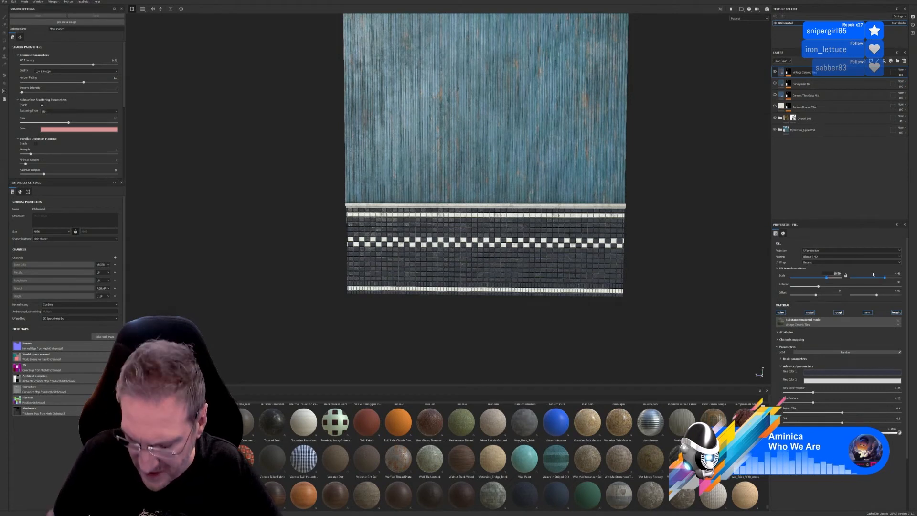
pyautogui.write('11')
pyautogui.press('Return')
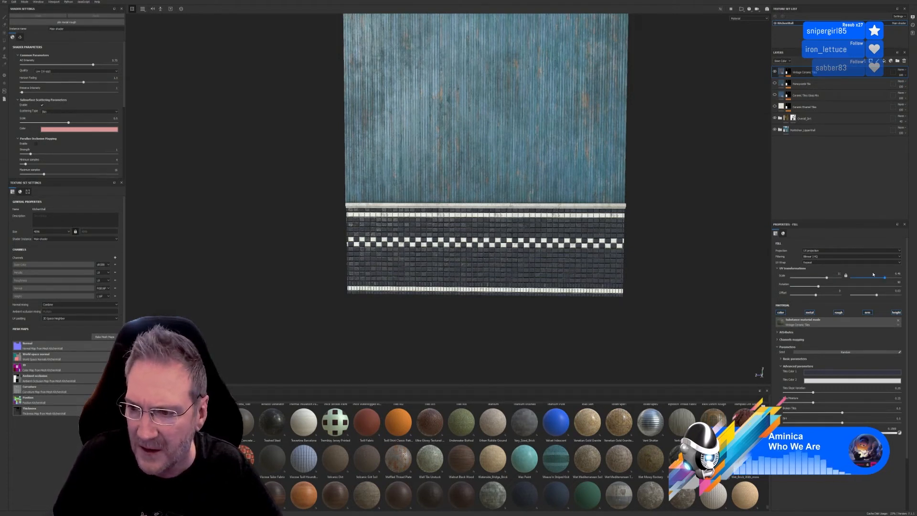
pyautogui.press('BackSpace')
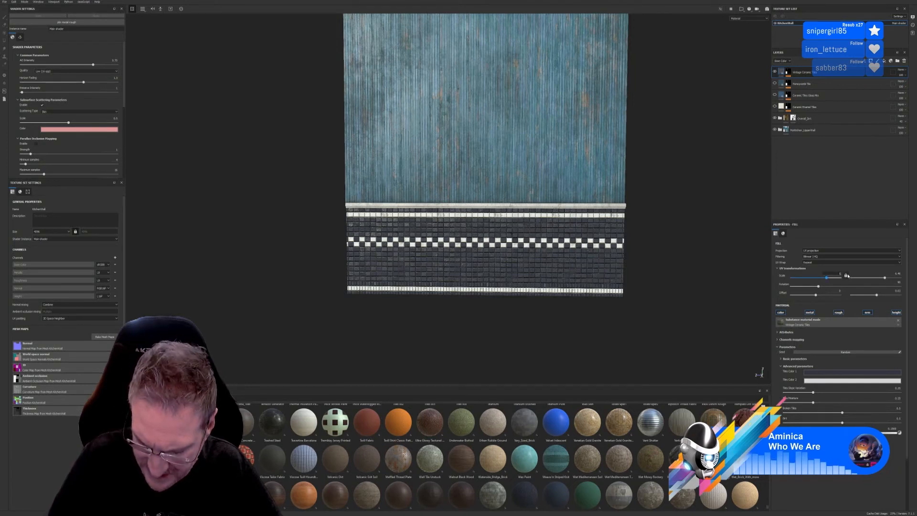
pyautogui.write('0.98')
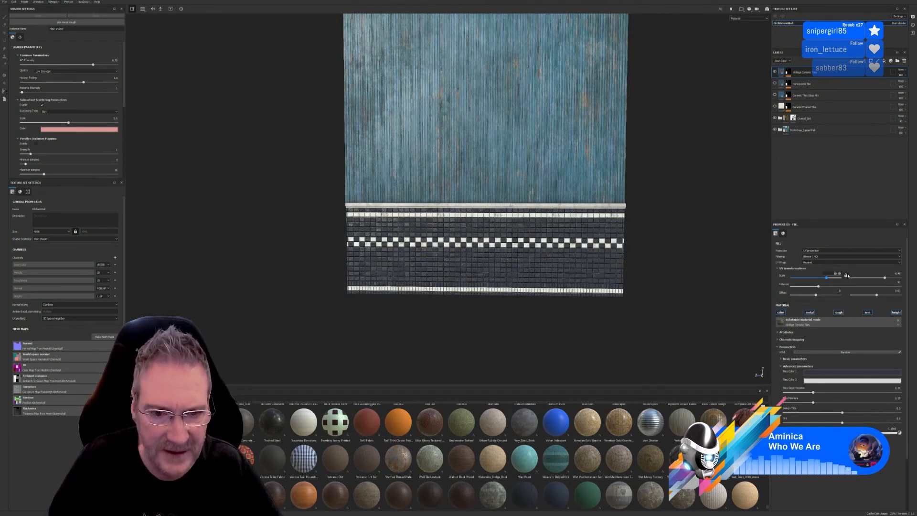
pyautogui.press('Return')
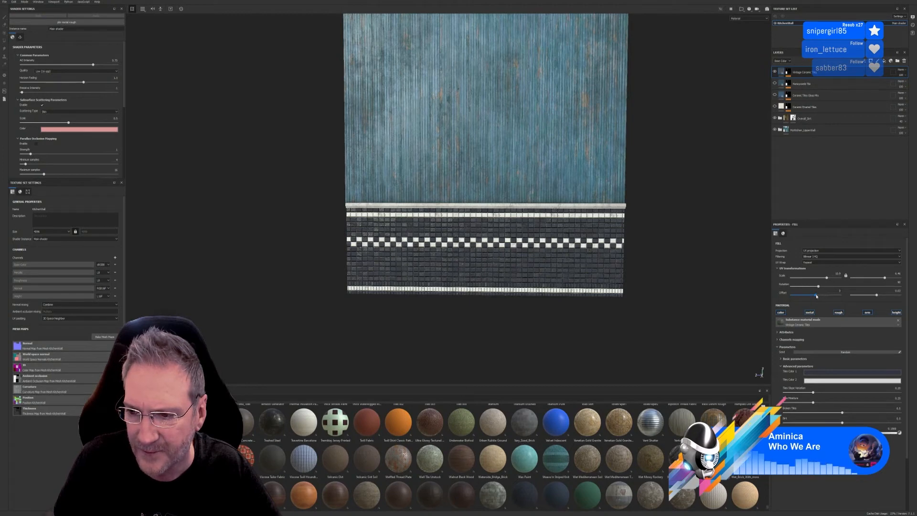
# Step: Try shifting the first UV offset of the vintage tile fill, restore it, and set the second UV offset to 0.051
pyautogui.moveTo(817, 296); pyautogui.dragTo(817, 296)
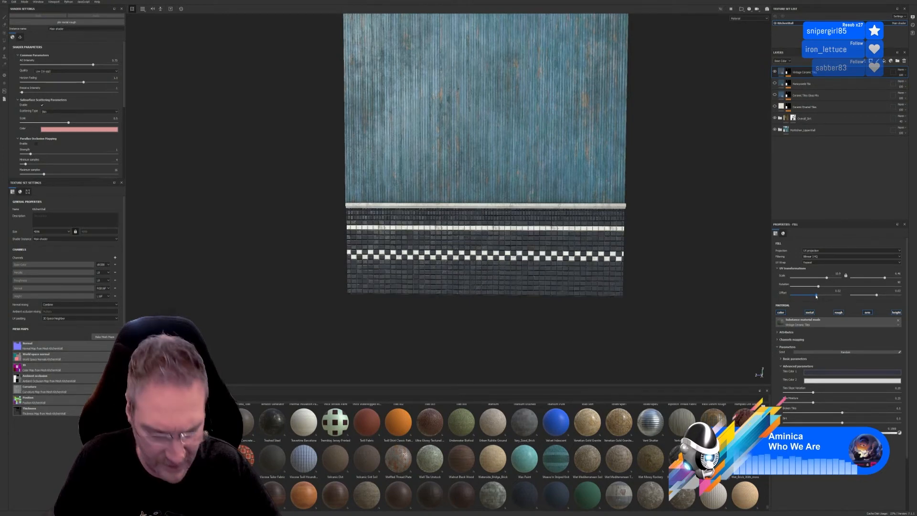
pyautogui.click(816, 296)
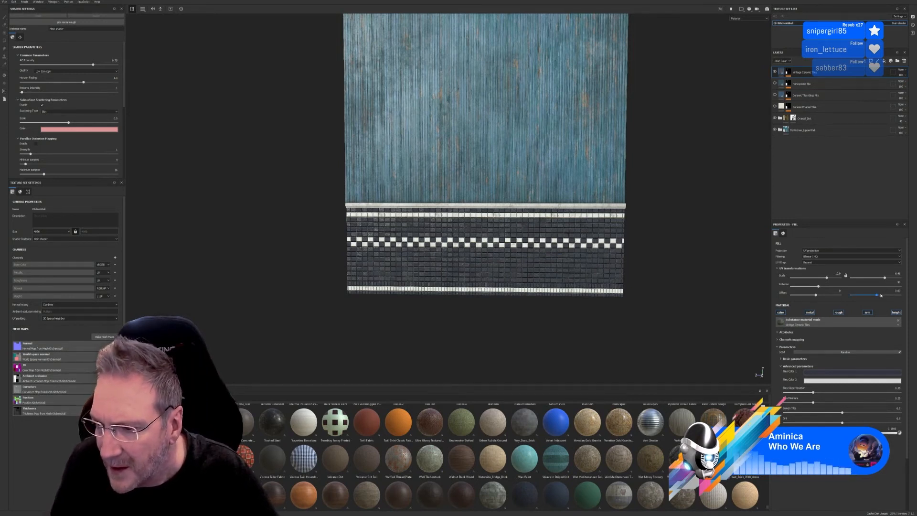
pyautogui.press('BackSpace')
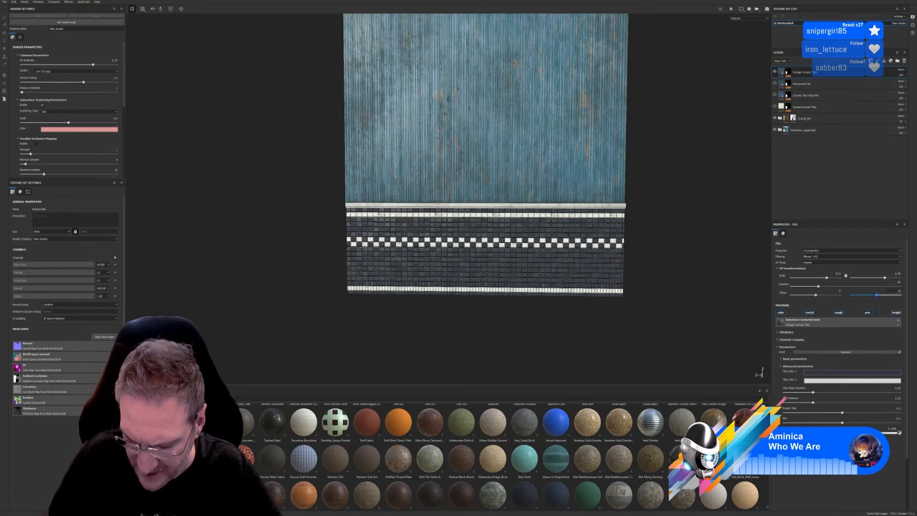
pyautogui.write('5')
pyautogui.press('Return')
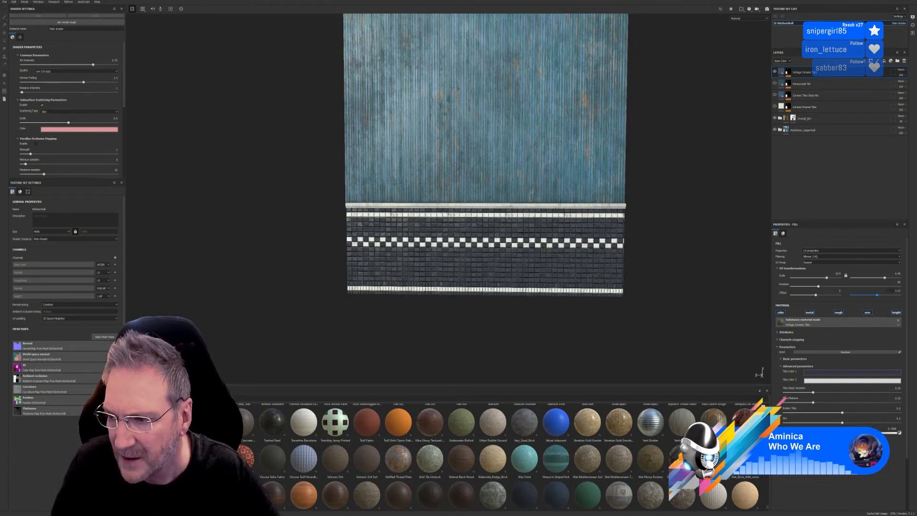
pyautogui.write('0.06')
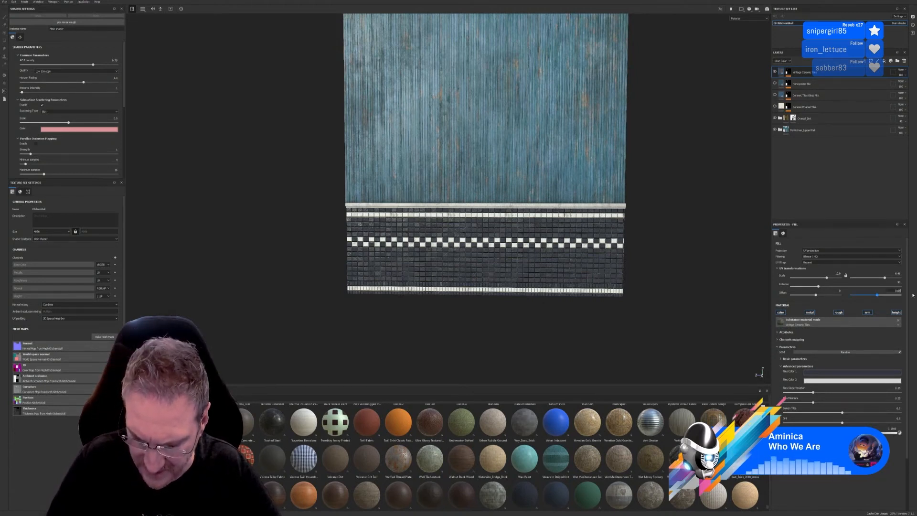
pyautogui.press('BackSpace')
pyautogui.write('51')
pyautogui.press('Return')
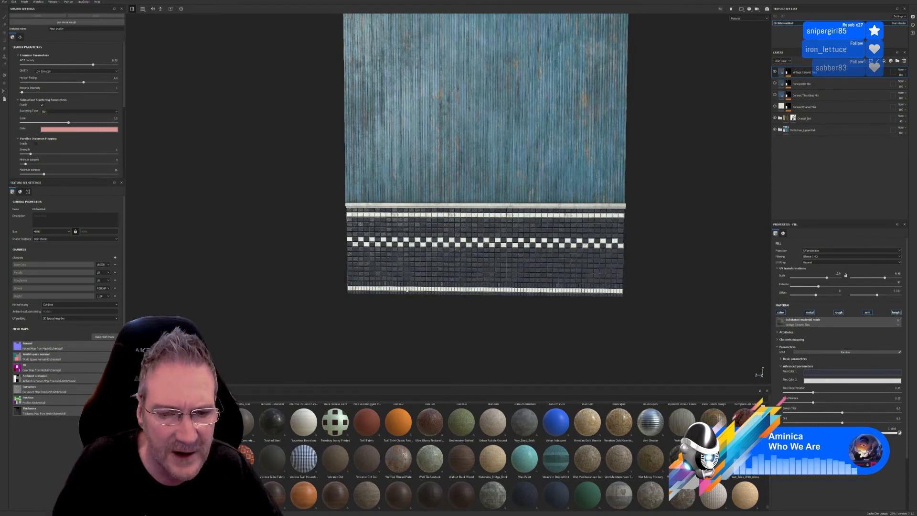
# Step: Duplicate the Vintage Ceramic Tiles layer to keep the original while testing another color variant
pyautogui.scroll(-1, 391, 305)
pyautogui.keyDown('alt'); pyautogui.moveTo(379, 316); pyautogui.dragTo(383, 251); pyautogui.keyUp('alt')
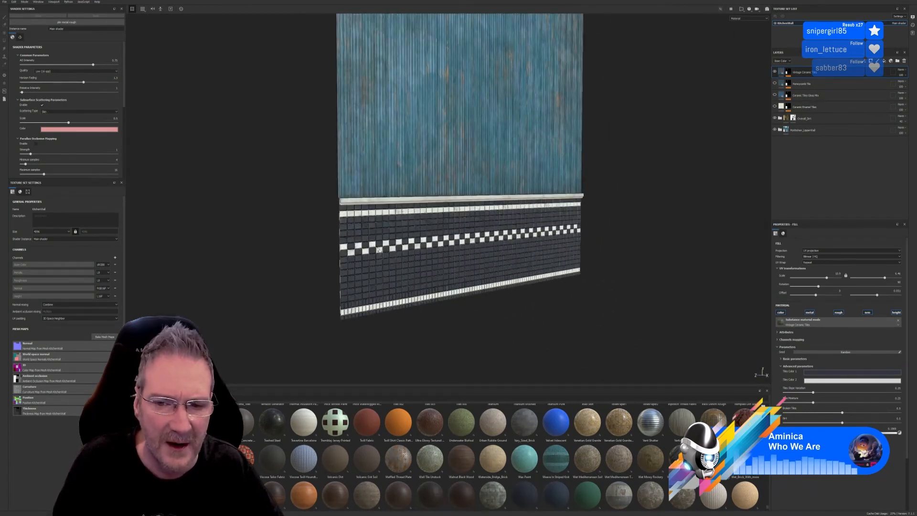
pyautogui.scroll(-2, 455, 293)
pyautogui.keyDown('alt'); pyautogui.moveTo(455, 292); pyautogui.dragTo(456, 325); pyautogui.keyUp('alt')
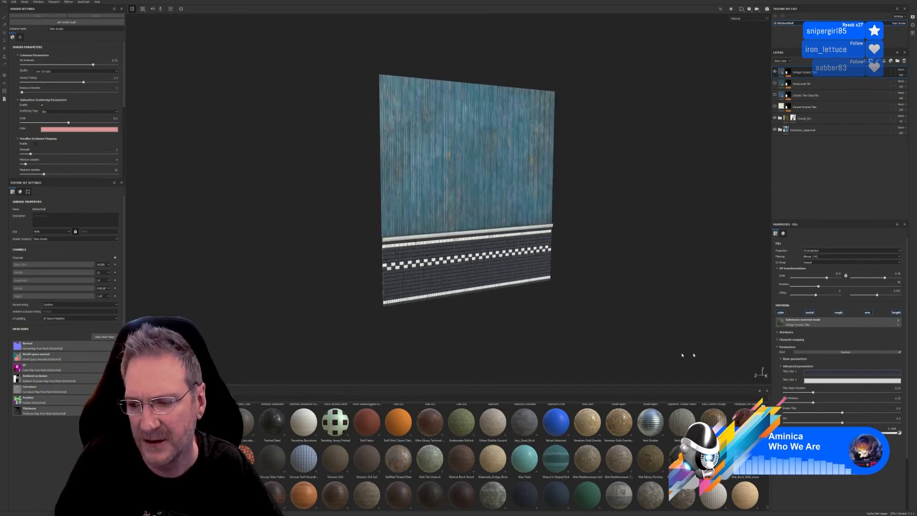
pyautogui.click(839, 372)
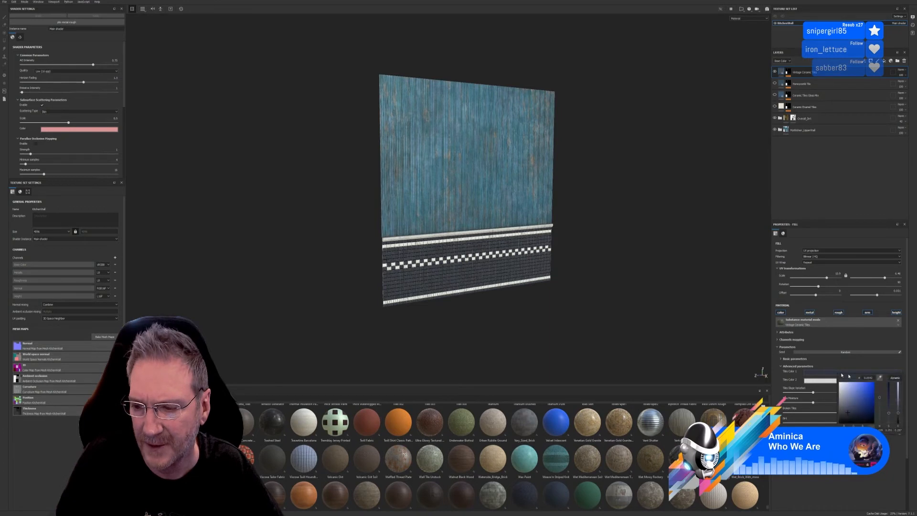
pyautogui.rightClick(811, 73)
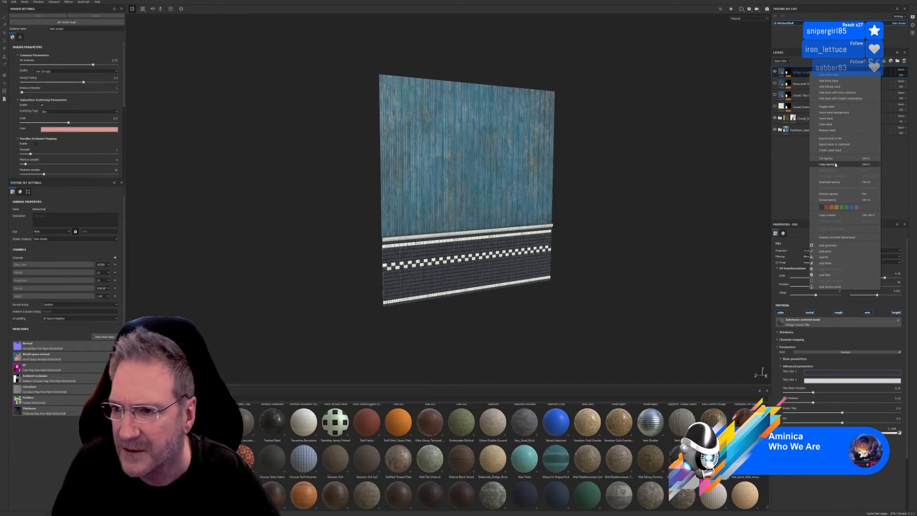
pyautogui.press('Escape')
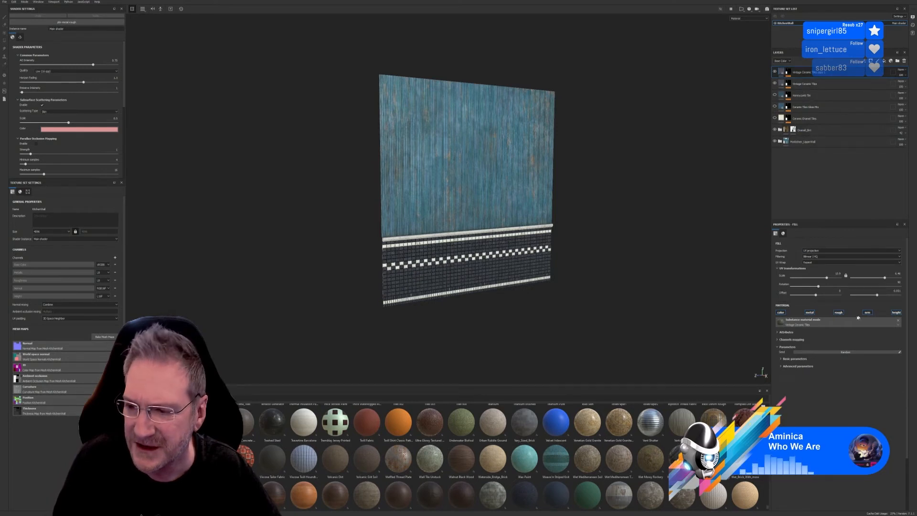
# Step: Lighten Tiles Color 1 of the duplicated vintage tile layer to a brighter muted blue and review the lower wall
pyautogui.click(786, 366)
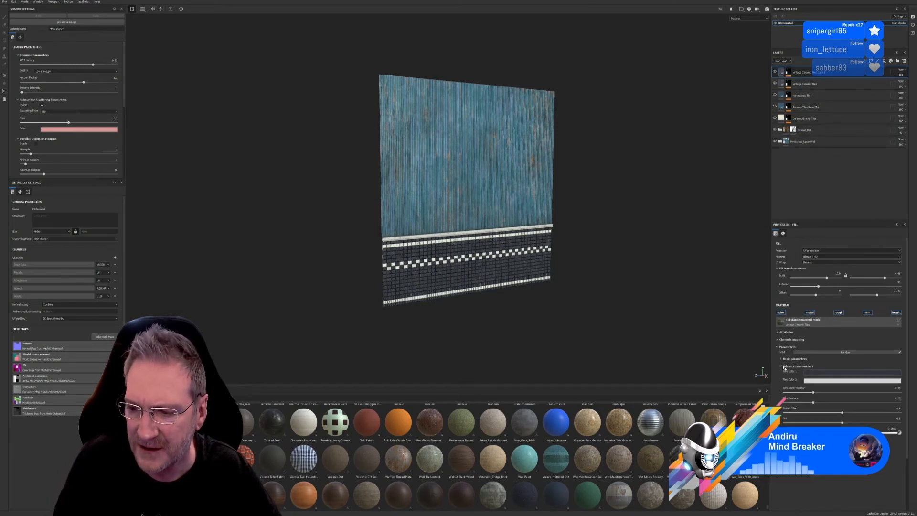
pyautogui.click(842, 372)
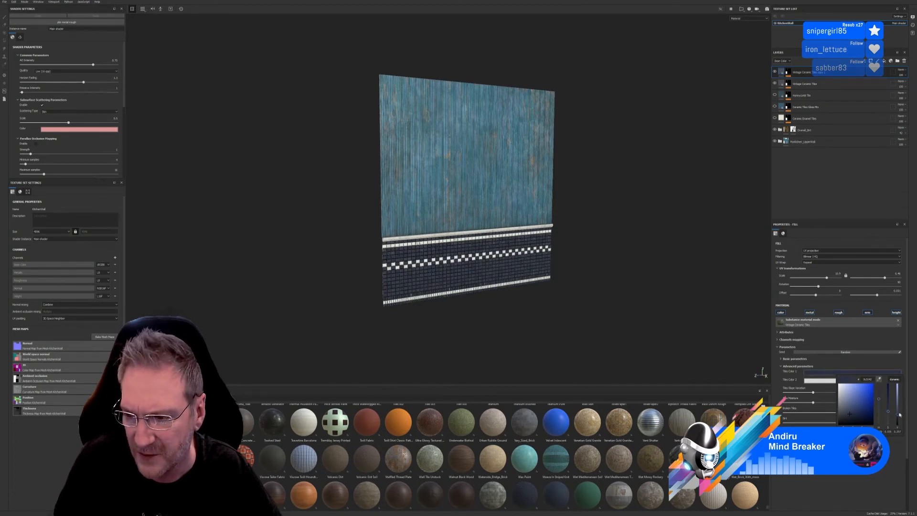
pyautogui.moveTo(897, 414); pyautogui.dragTo(896, 409)
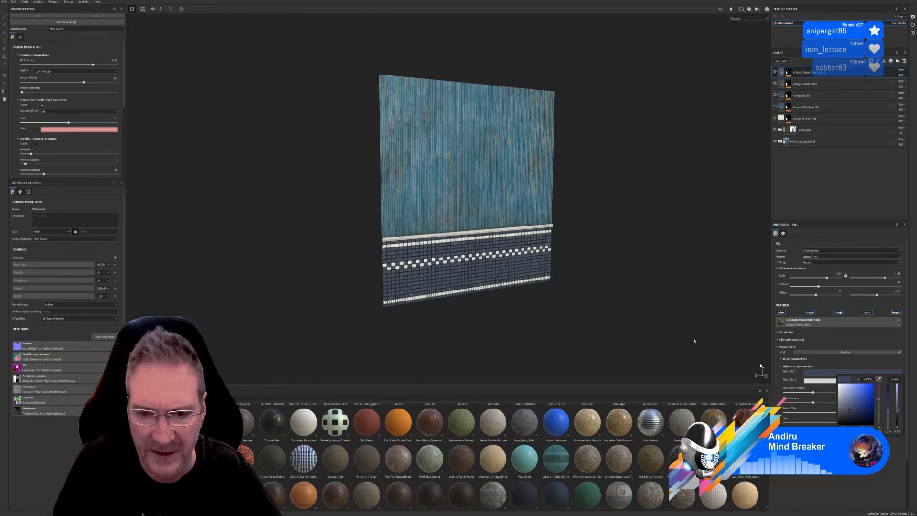
pyautogui.keyDown('alt'); pyautogui.moveTo(527, 279); pyautogui.dragTo(483, 301); pyautogui.keyUp('alt')
pyautogui.scroll(5, 483, 301)
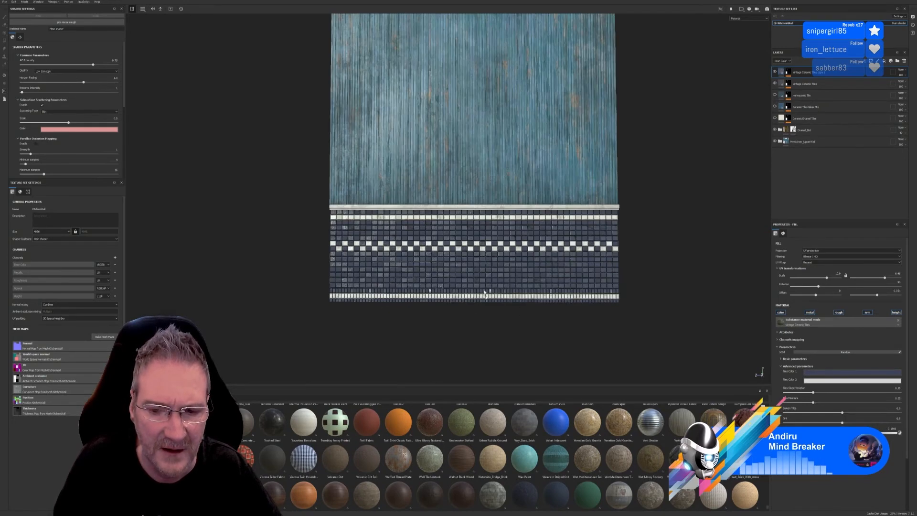
# Step: Group the original Vintage Ceramic Tiles layer and its copy into a new folder
pyautogui.doubleClick(817, 85)
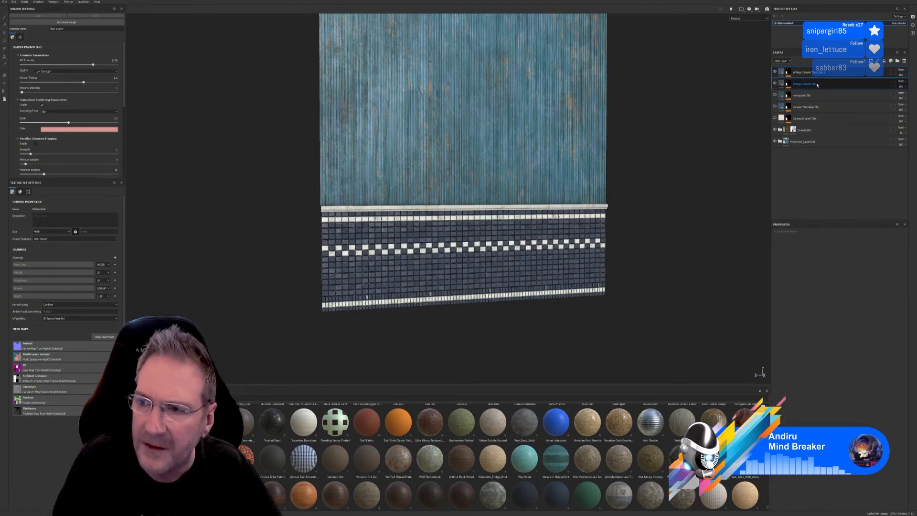
pyautogui.hotkey('ctrl', 'g')
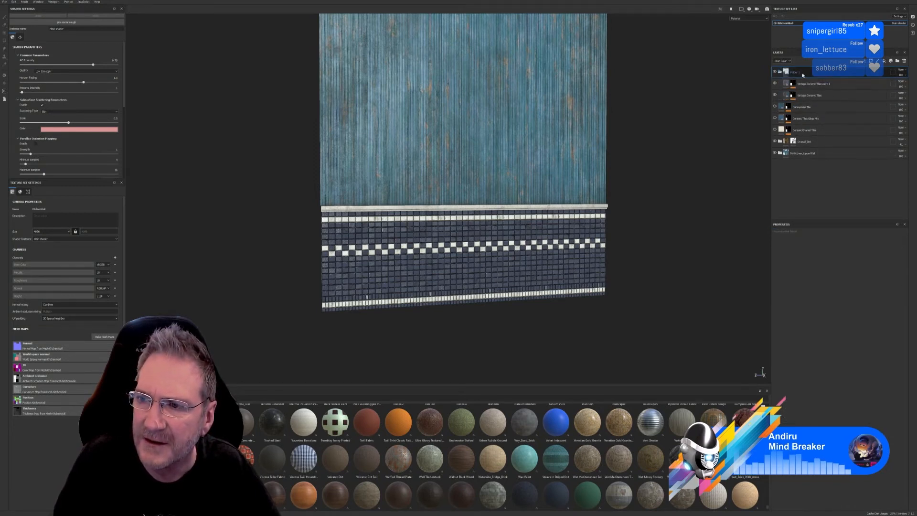
# Step: Rename the new folder holding the two vintage tile layers to Lower Kitchen Wall
pyautogui.doubleClick(798, 74)
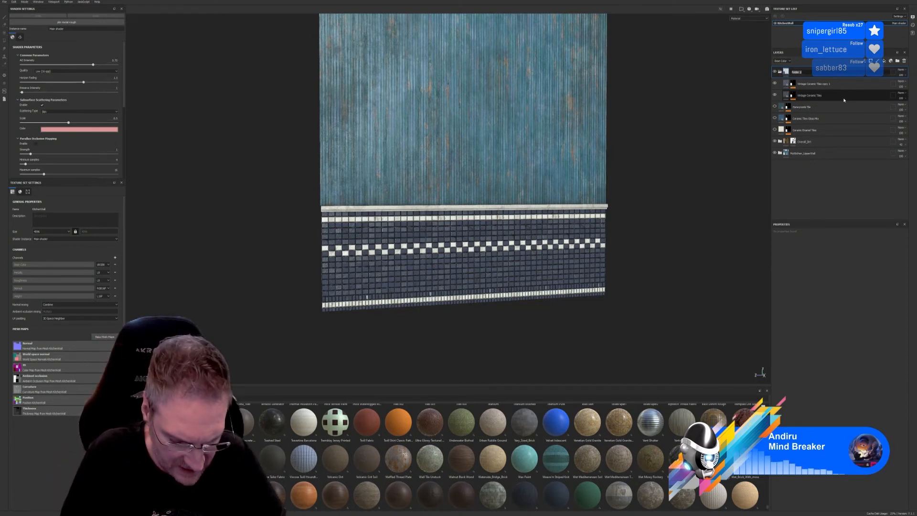
pyautogui.write('Lower Ki')
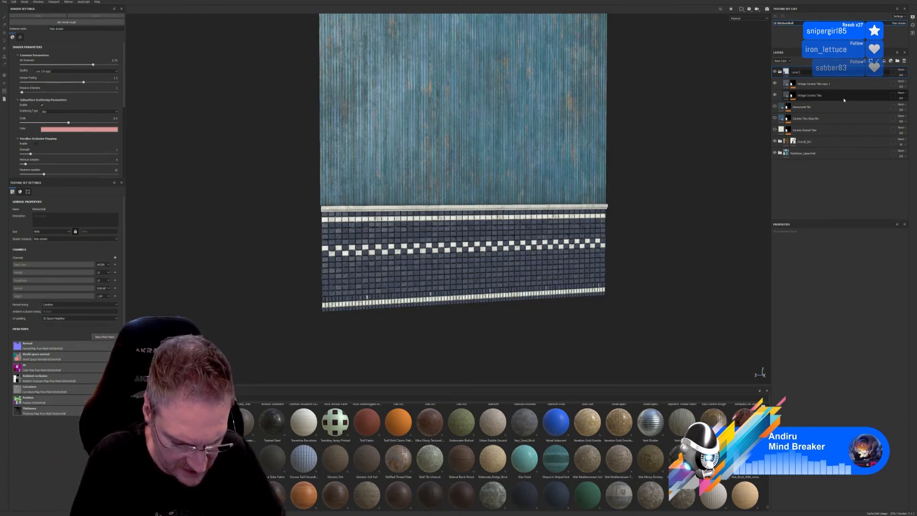
pyautogui.write('tchen Wall')
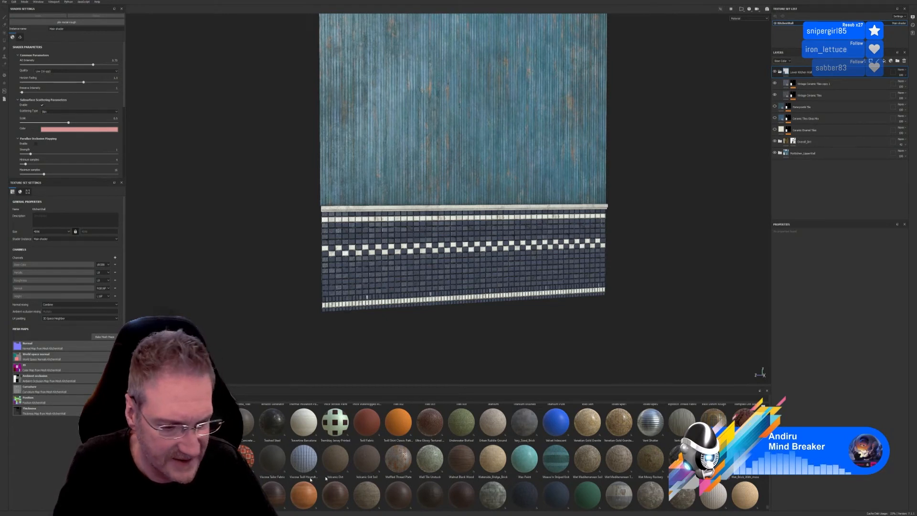
# Step: Find the Surface Worn smart mask and apply it to the Vintage Ceramic Tiles copy 1 layer
pyautogui.click(144, 492)
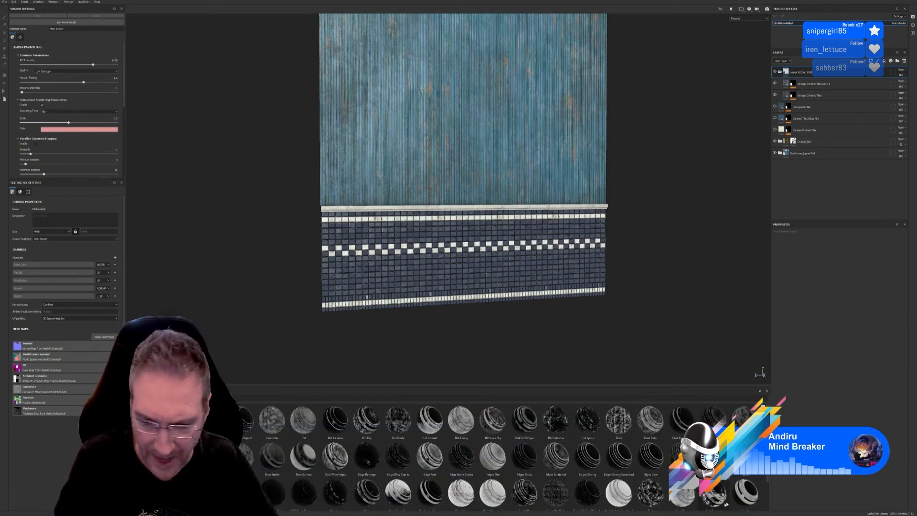
pyautogui.scroll(-2, 477, 454)
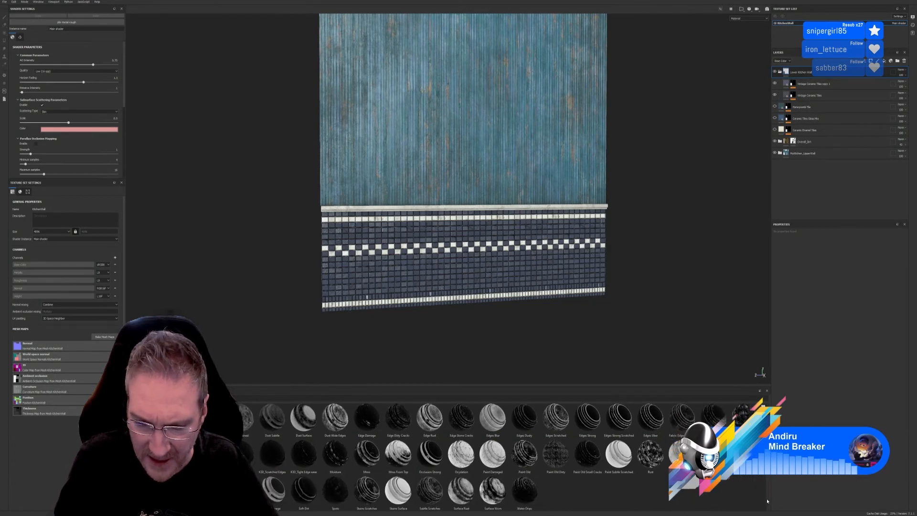
pyautogui.moveTo(493, 489)
pyautogui.mouseDown()
pyautogui.moveTo(669, 416)
pyautogui.moveTo(825, 87)
pyautogui.mouseUp()
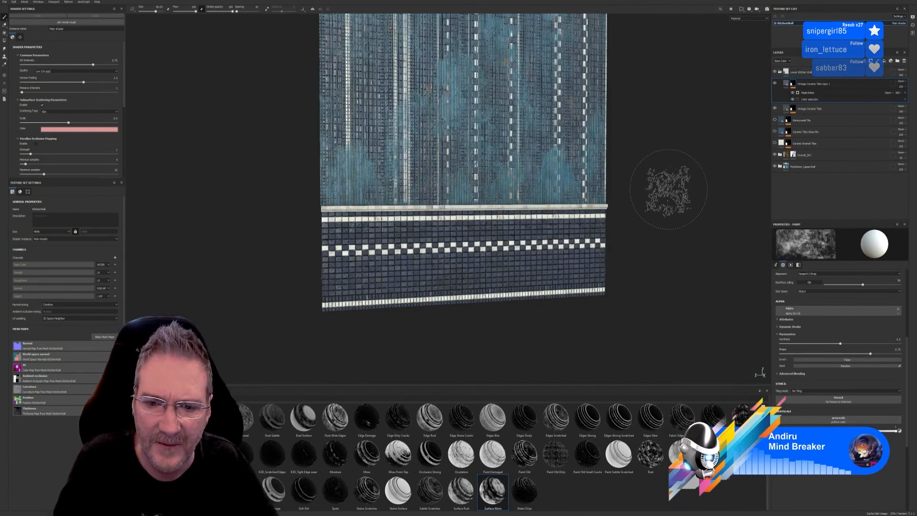
# Step: Mask the Lower Kitchen Wall folder by the lower wall's ID color and remove the color selection from the tile copy's mask
pyautogui.click(834, 73)
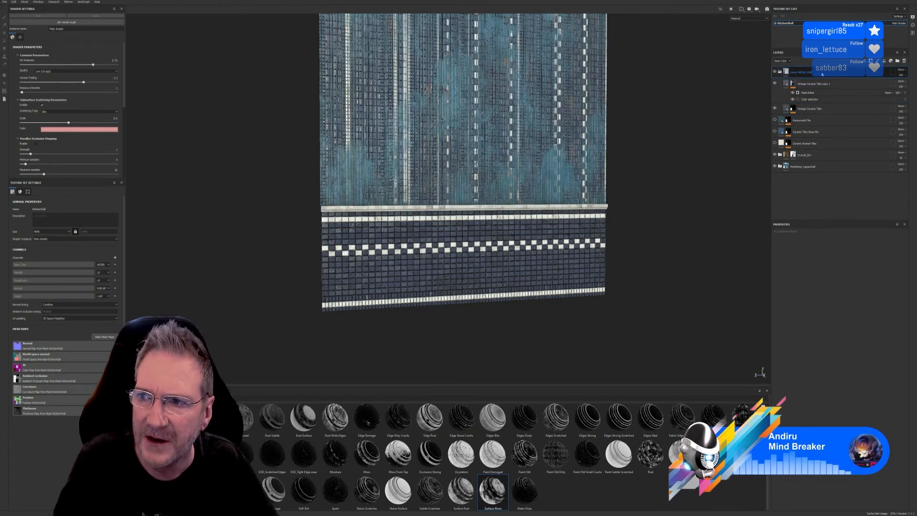
pyautogui.rightClick(833, 76)
pyautogui.click(850, 93)
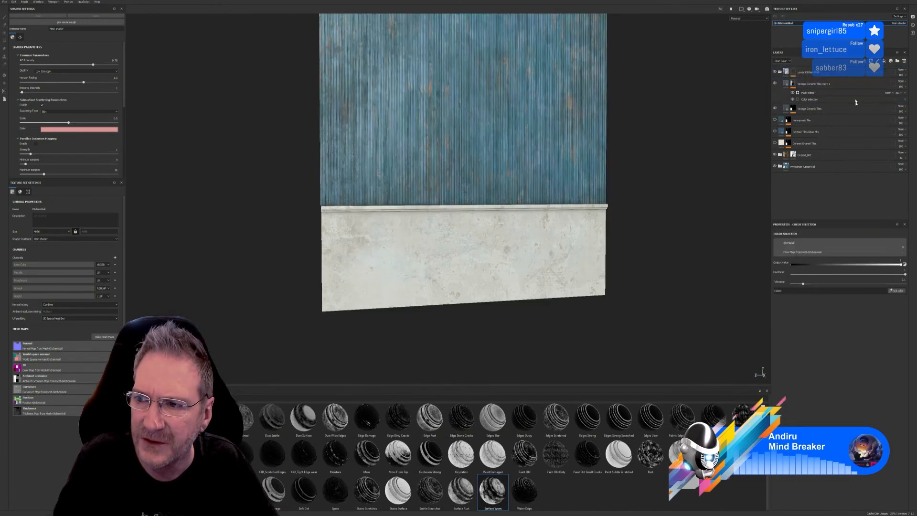
pyautogui.click(897, 282)
pyautogui.click(463, 258)
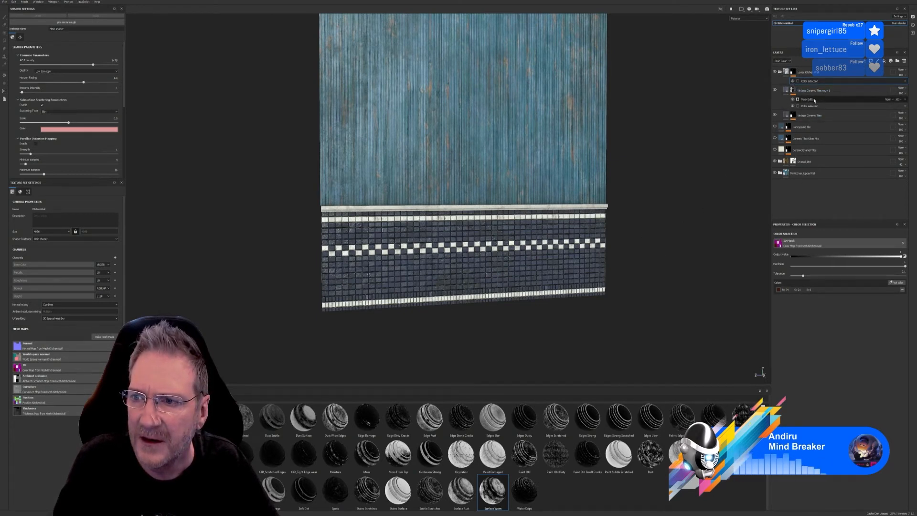
pyautogui.click(906, 106)
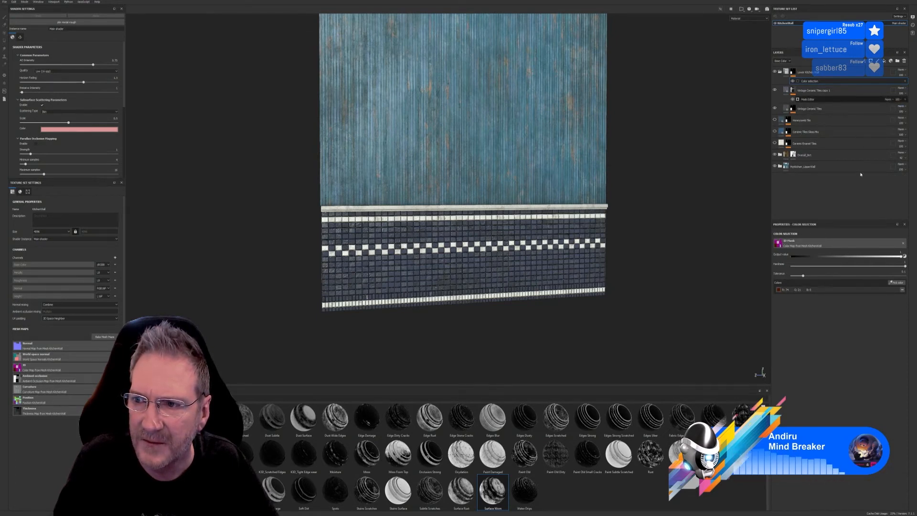
# Step: Set the Global Balance of the Mask Editor on the Vintage Ceramic Tiles copy to about 0.26
pyautogui.click(816, 100)
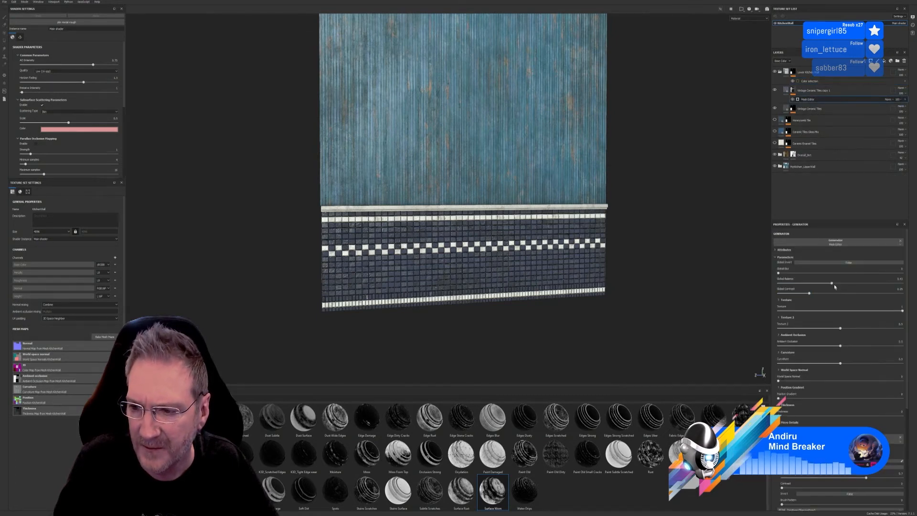
pyautogui.moveTo(832, 284); pyautogui.dragTo(856, 286)
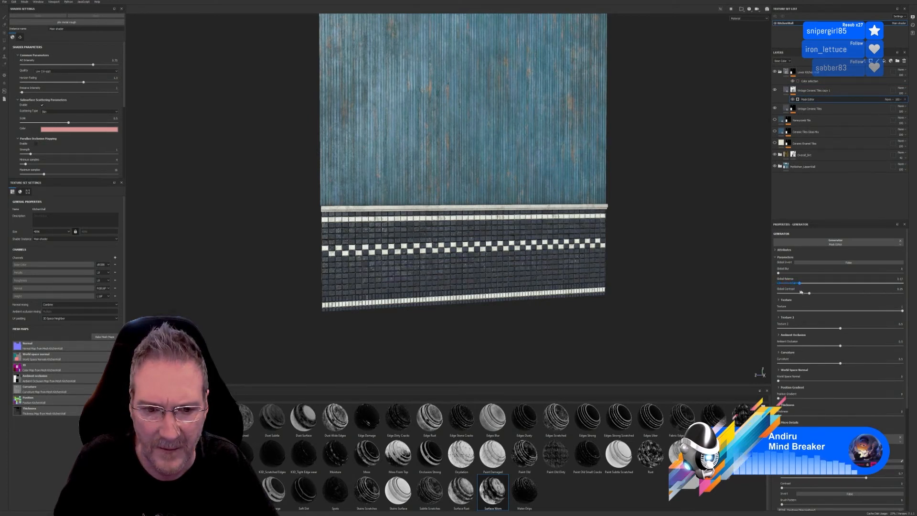
pyautogui.moveTo(821, 296); pyautogui.dragTo(819, 296)
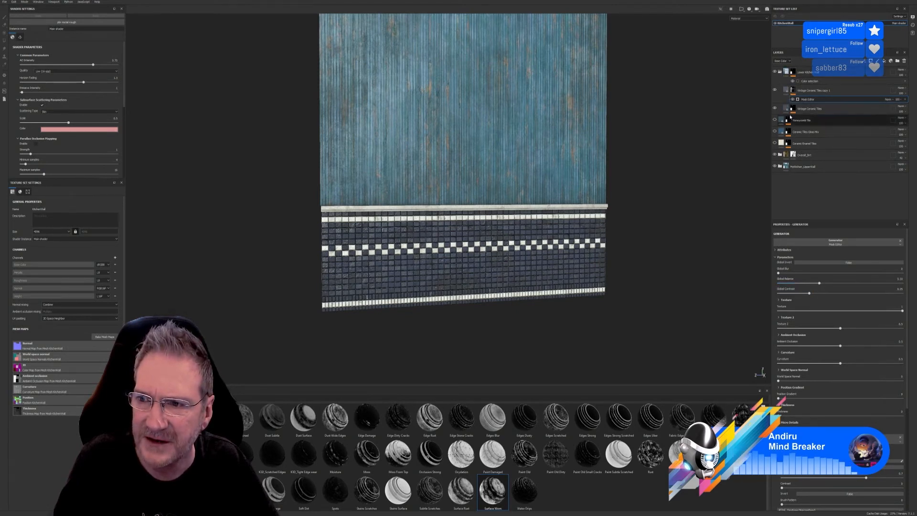
pyautogui.click(793, 92)
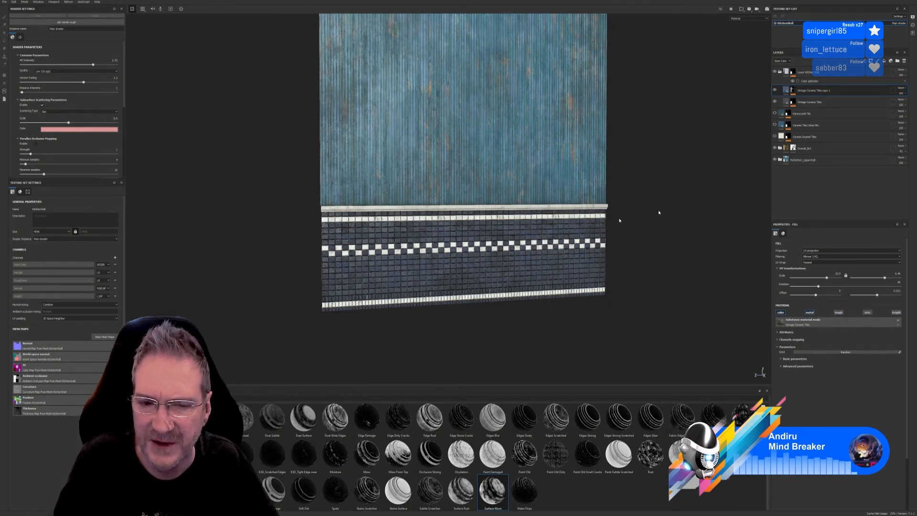
pyautogui.rightClick(815, 95)
pyautogui.click(819, 99)
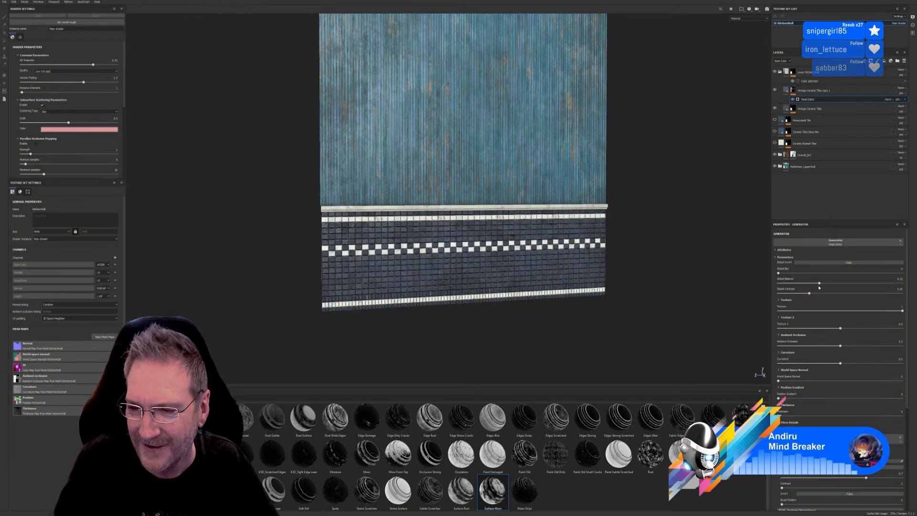
pyautogui.moveTo(821, 284); pyautogui.dragTo(846, 286)
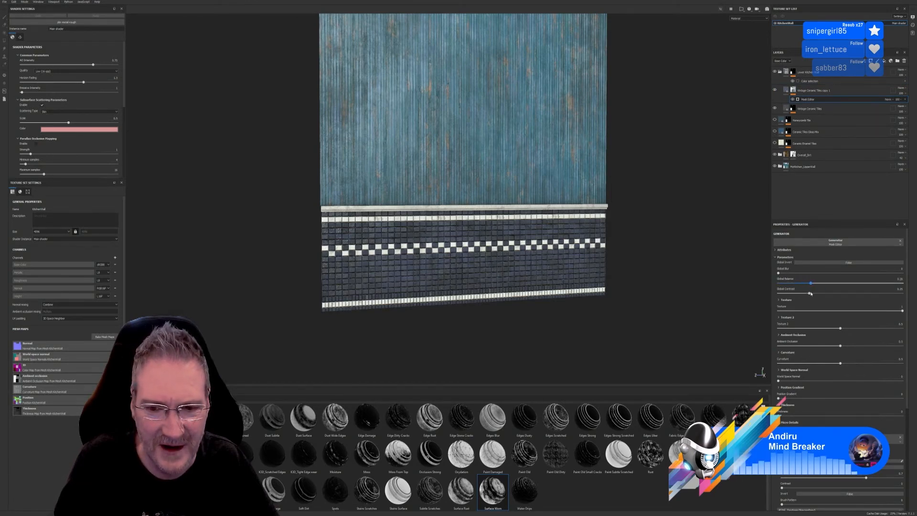
# Step: Inspect the lower wall's tiles up close and compare them with and without the vintage tile copy
pyautogui.scroll(6, 489, 273)
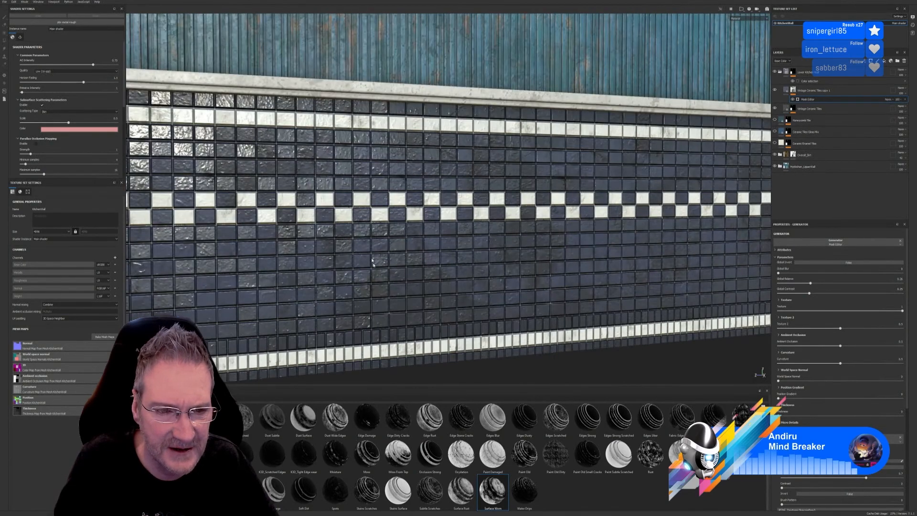
pyautogui.scroll(-2, 528, 252)
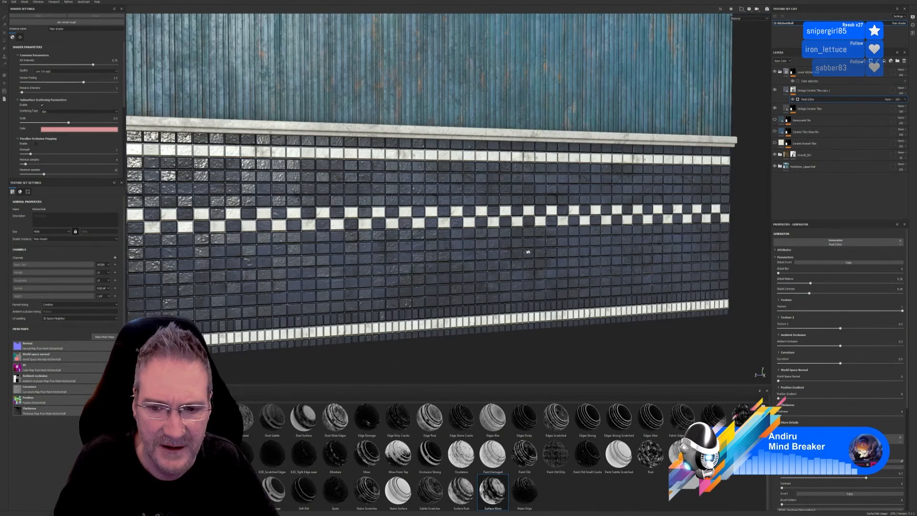
pyautogui.click(774, 91)
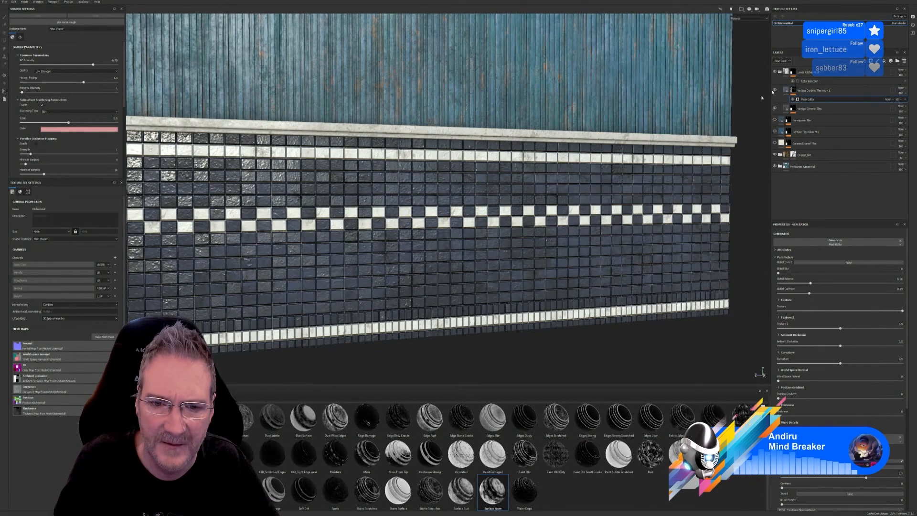
pyautogui.scroll(-3, 595, 250)
pyautogui.keyDown('alt'); pyautogui.moveTo(608, 307); pyautogui.dragTo(626, 292); pyautogui.keyUp('alt')
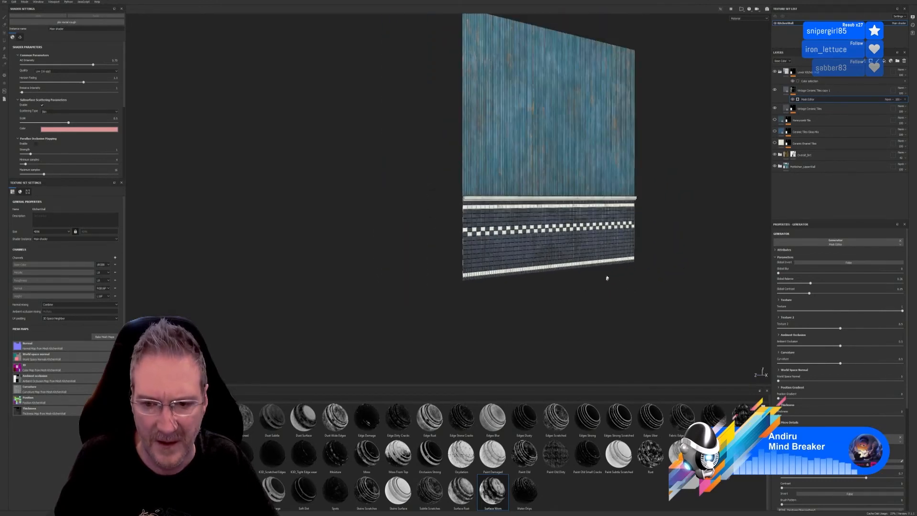
# Step: Collapse the Lower Kitchen Wall folder and delete the three hidden unused tile layers beneath it
pyautogui.click(780, 72)
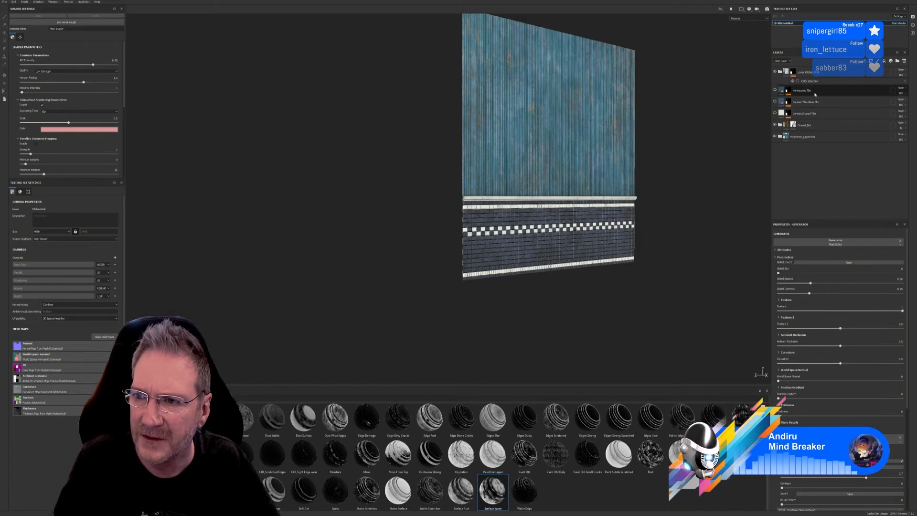
pyautogui.press('Delete')
pyautogui.press('Delete')
pyautogui.press('Delete')
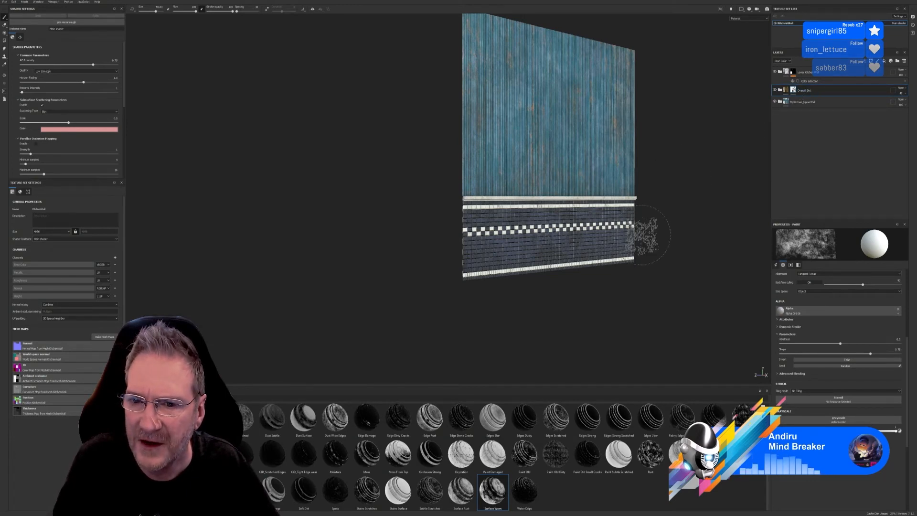
# Step: Move the Overall_Dirt folder above Lower Kitchen Wall and compare the wall with the dirt hidden and shown
pyautogui.moveTo(641, 232)
pyautogui.keyDown('alt'); pyautogui.mouseDown()
pyautogui.moveTo(675, 252)
pyautogui.moveTo(663, 271)
pyautogui.mouseUp(); pyautogui.keyUp('alt')
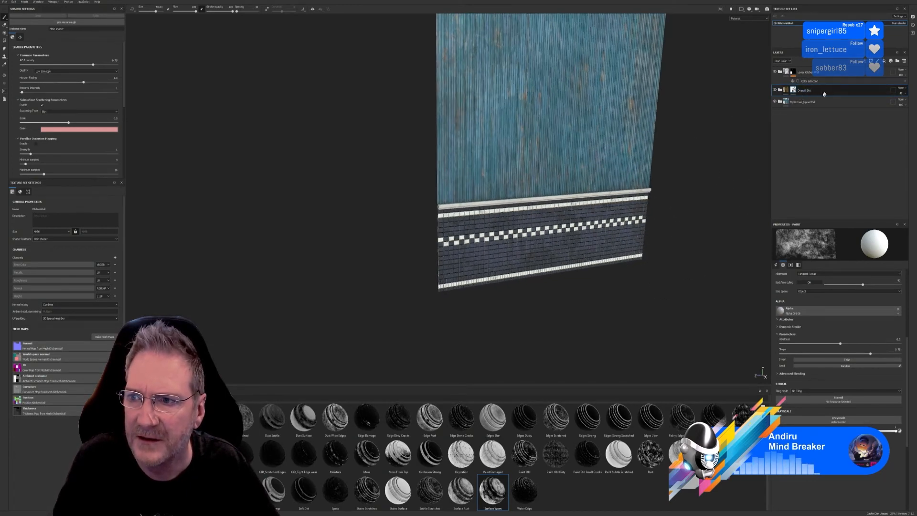
pyautogui.moveTo(818, 92); pyautogui.dragTo(815, 71)
pyautogui.moveTo(631, 260)
pyautogui.keyDown('alt'); pyautogui.mouseDown()
pyautogui.moveTo(497, 274)
pyautogui.moveTo(505, 303)
pyautogui.moveTo(630, 267)
pyautogui.mouseUp(); pyautogui.keyUp('alt')
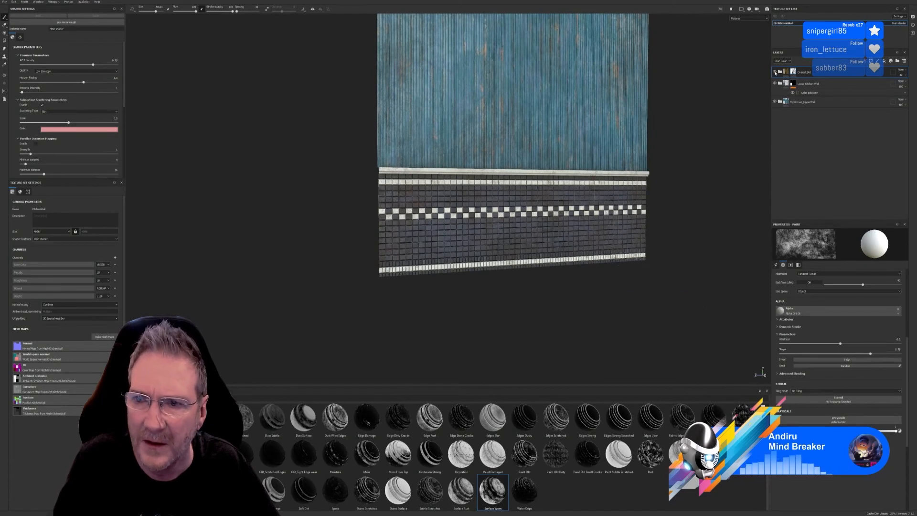
pyautogui.click(775, 72)
pyautogui.click(774, 72)
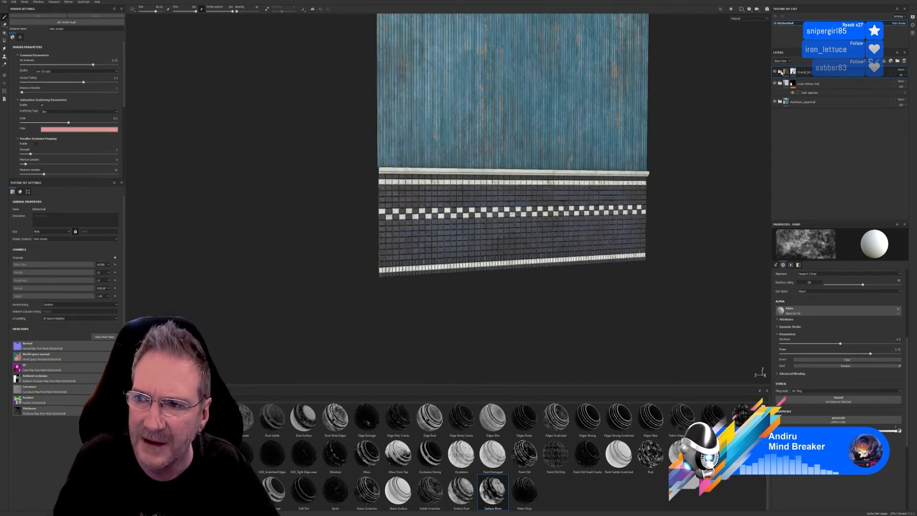
# Step: Paint black dirt-brush strokes on the Overall_Dirt folder's mask over the lower wall to reduce the grime on the tiles
pyautogui.click(779, 72)
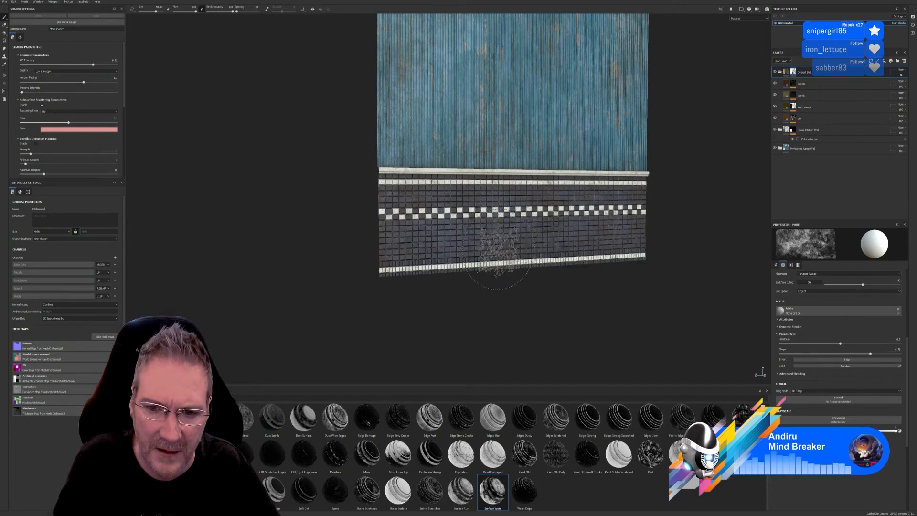
pyautogui.click(793, 80)
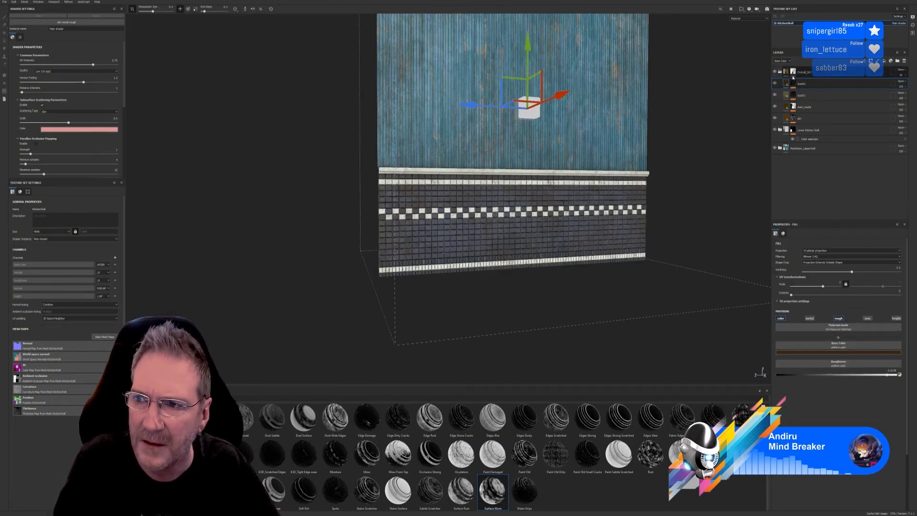
pyautogui.click(795, 73)
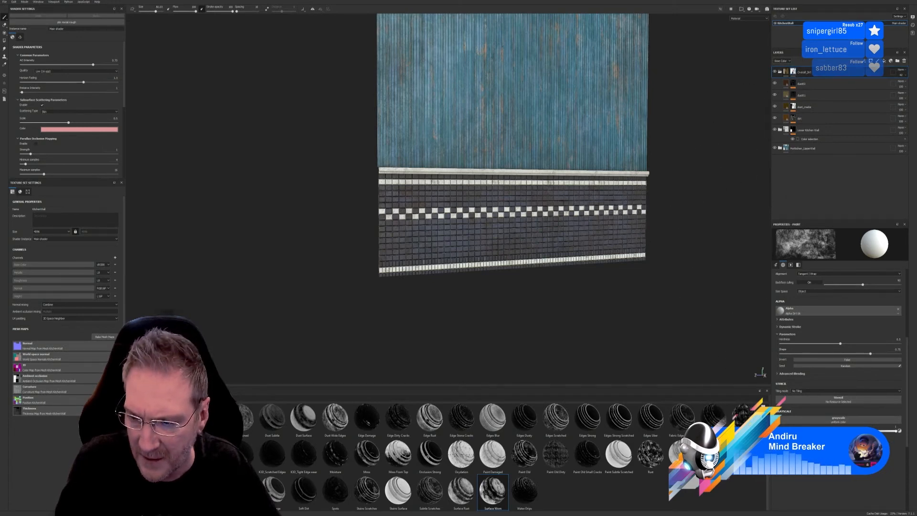
pyautogui.scroll(3, 414, 244)
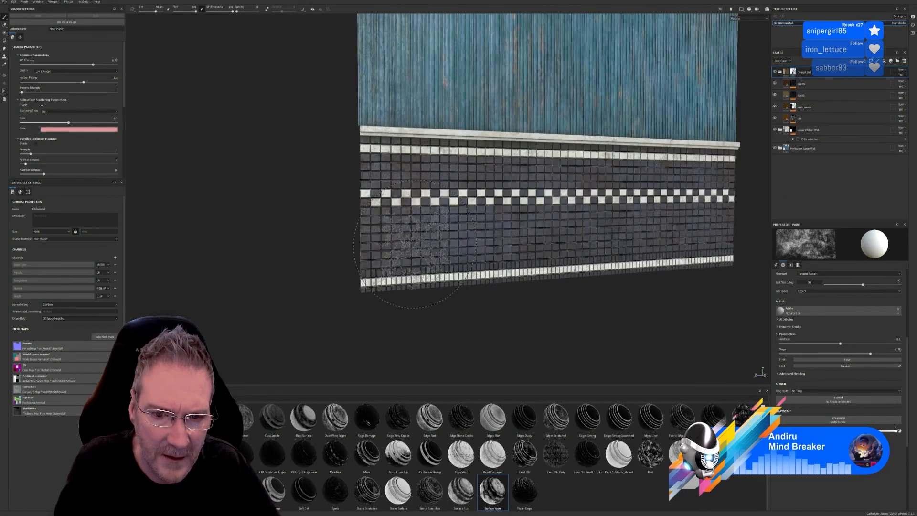
pyautogui.scroll(2, 415, 244)
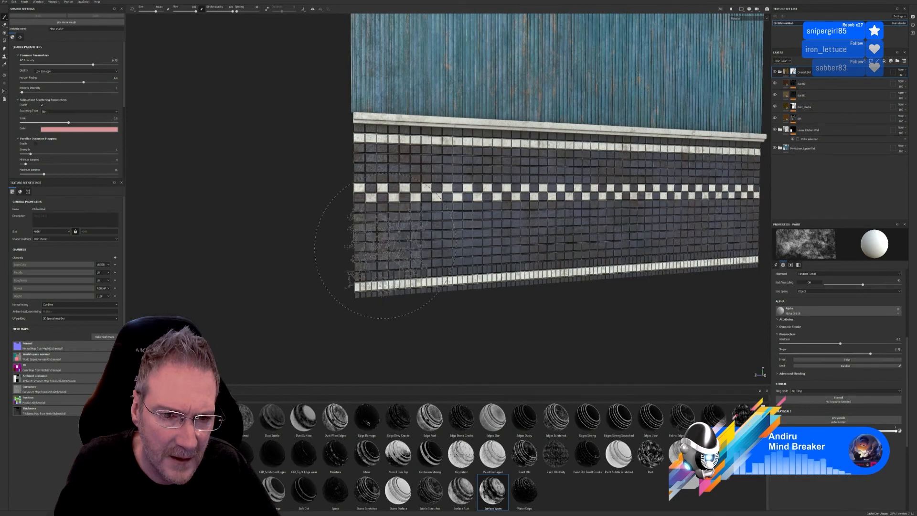
pyautogui.moveTo(584, 317)
pyautogui.keyDown('alt'); pyautogui.mouseDown()
pyautogui.moveTo(567, 328)
pyautogui.moveTo(510, 307)
pyautogui.moveTo(447, 305)
pyautogui.moveTo(481, 307)
pyautogui.mouseUp(); pyautogui.keyUp('alt')
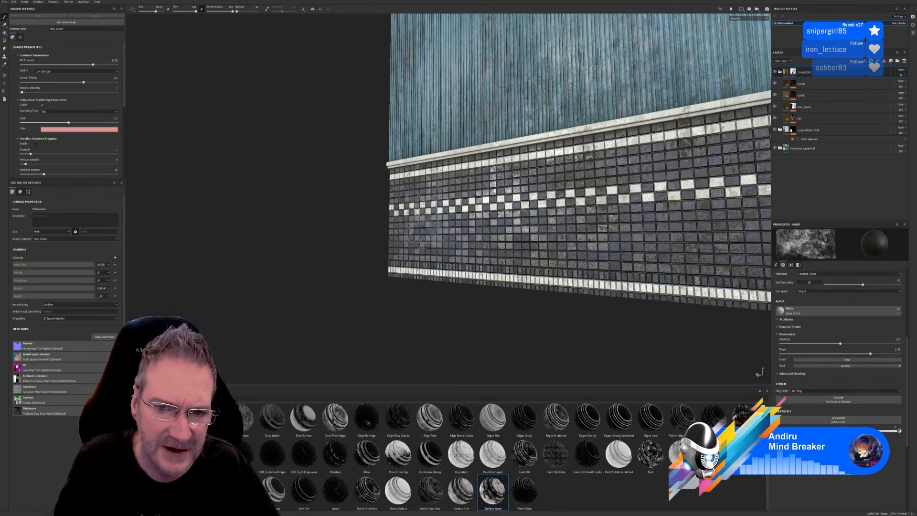
pyautogui.moveTo(603, 191); pyautogui.dragTo(566, 181)
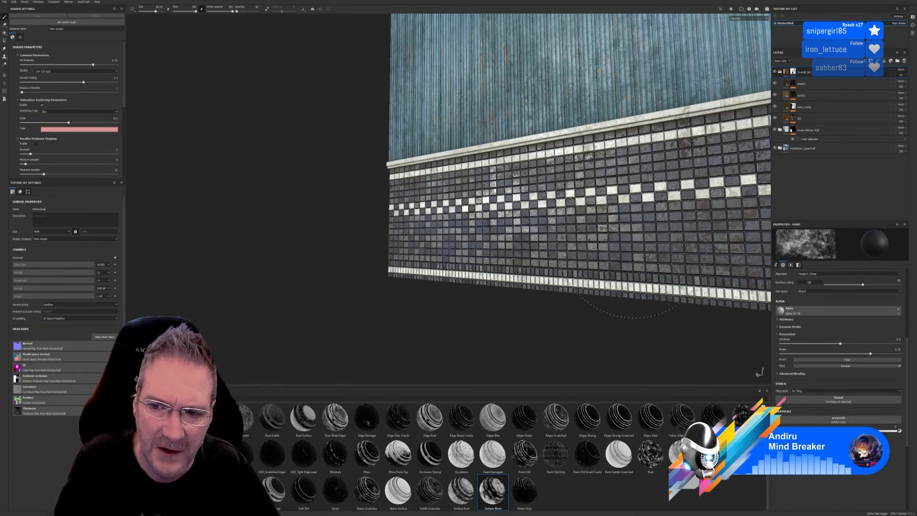
pyautogui.scroll(-2, 562, 263)
pyautogui.moveTo(614, 303)
pyautogui.keyDown('alt'); pyautogui.mouseDown()
pyautogui.moveTo(578, 303)
pyautogui.moveTo(601, 296)
pyautogui.mouseUp(); pyautogui.keyUp('alt')
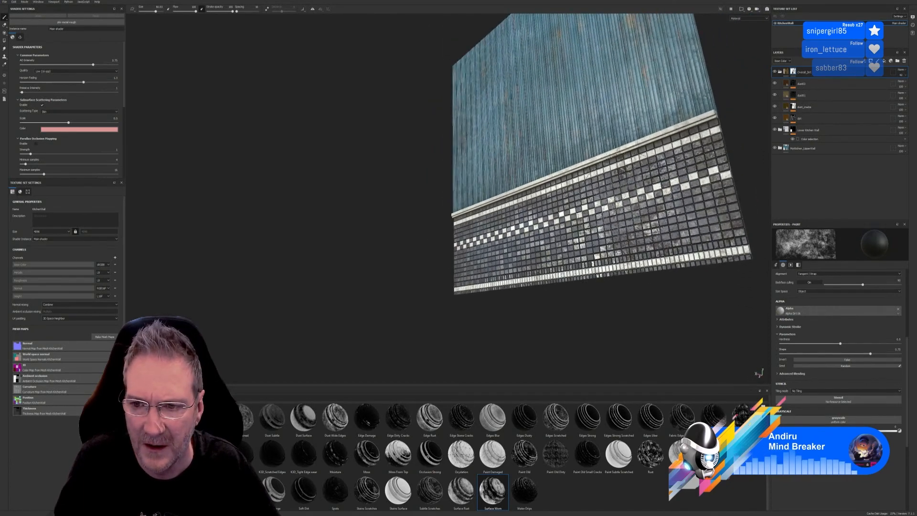
pyautogui.moveTo(654, 210)
pyautogui.mouseDown()
pyautogui.moveTo(705, 229)
pyautogui.moveTo(717, 183)
pyautogui.moveTo(679, 148)
pyautogui.moveTo(658, 165)
pyautogui.mouseUp()
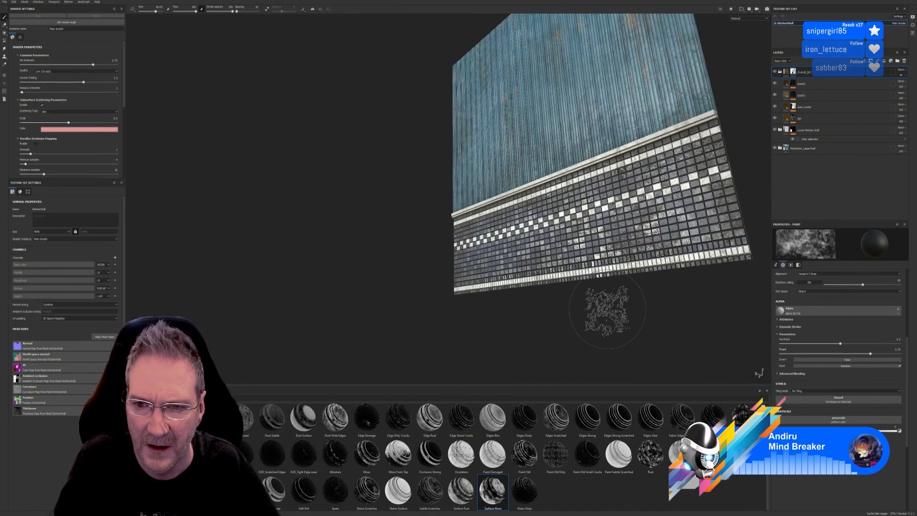
pyautogui.moveTo(545, 325)
pyautogui.keyDown('alt'); pyautogui.mouseDown()
pyautogui.moveTo(725, 334)
pyautogui.moveTo(700, 303)
pyautogui.moveTo(601, 310)
pyautogui.mouseUp(); pyautogui.keyUp('alt')
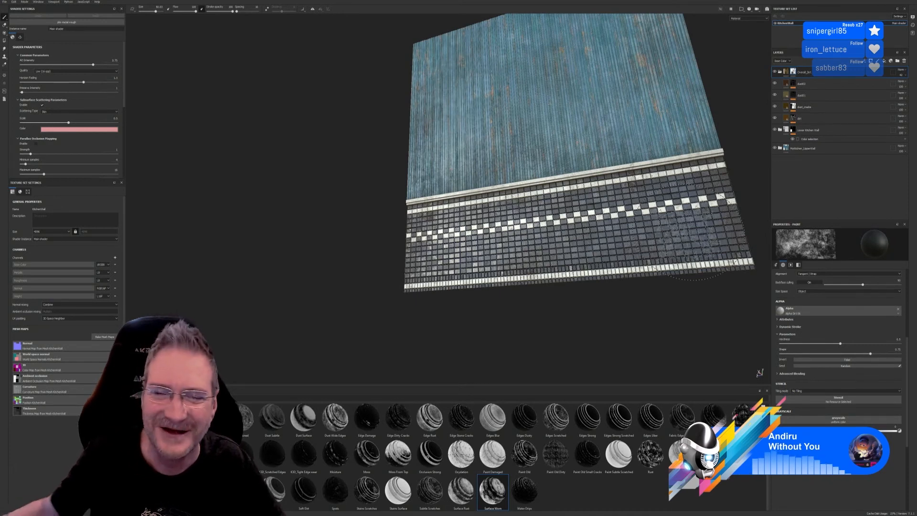
# Step: Save the kitchen wall project
pyautogui.scroll(-3, 713, 273)
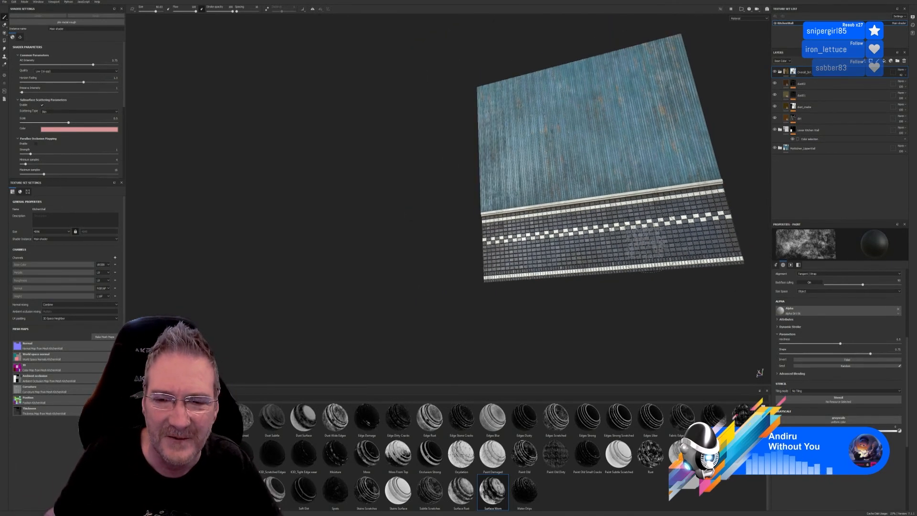
pyautogui.keyDown('alt'); pyautogui.moveTo(648, 240); pyautogui.dragTo(531, 249, button='middle'); pyautogui.keyUp('alt')
pyautogui.moveTo(556, 198)
pyautogui.keyDown('alt'); pyautogui.mouseDown()
pyautogui.moveTo(562, 243)
pyautogui.moveTo(575, 211)
pyautogui.moveTo(702, 213)
pyautogui.moveTo(616, 240)
pyautogui.moveTo(629, 230)
pyautogui.moveTo(702, 242)
pyautogui.moveTo(715, 236)
pyautogui.moveTo(707, 221)
pyautogui.mouseUp(); pyautogui.keyUp('alt')
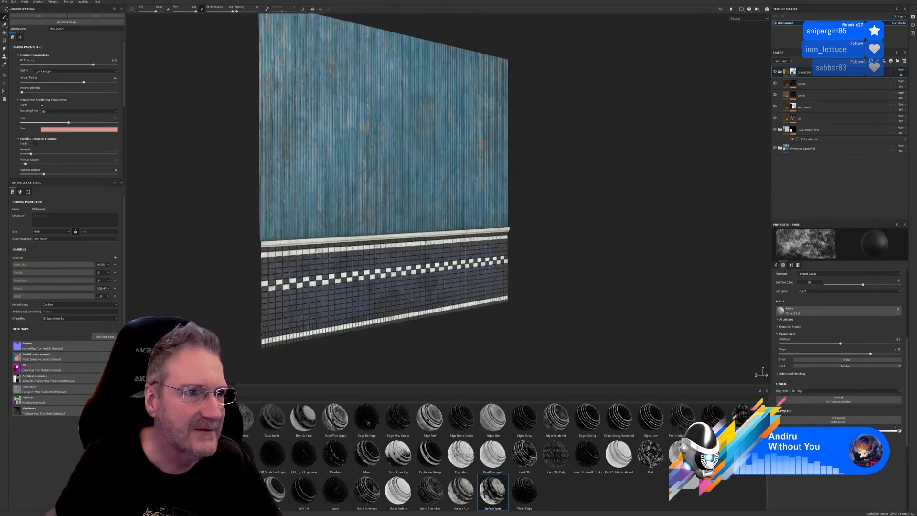
pyautogui.click(4, 2)
pyautogui.click(16, 47)
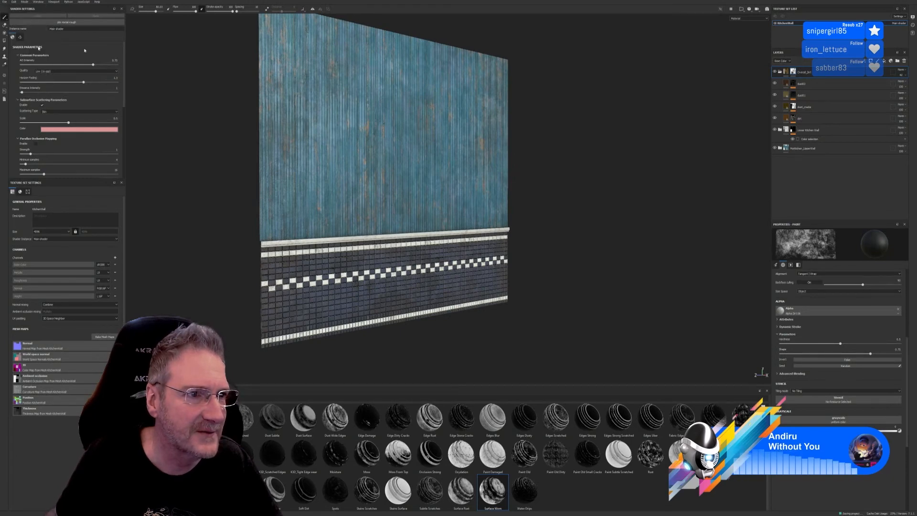
# Step: Examine the textured wall's panelling, trim, tiles and dirt from the front, at grazing angles, up close and from a distance
pyautogui.moveTo(583, 180)
pyautogui.keyDown('alt'); pyautogui.mouseDown()
pyautogui.moveTo(569, 188)
pyautogui.moveTo(636, 207)
pyautogui.moveTo(606, 258)
pyautogui.moveTo(410, 184)
pyautogui.moveTo(427, 175)
pyautogui.moveTo(494, 191)
pyautogui.moveTo(618, 194)
pyautogui.moveTo(606, 215)
pyautogui.moveTo(470, 214)
pyautogui.moveTo(411, 196)
pyautogui.moveTo(418, 178)
pyautogui.moveTo(453, 191)
pyautogui.moveTo(465, 153)
pyautogui.mouseUp(); pyautogui.keyUp('alt')
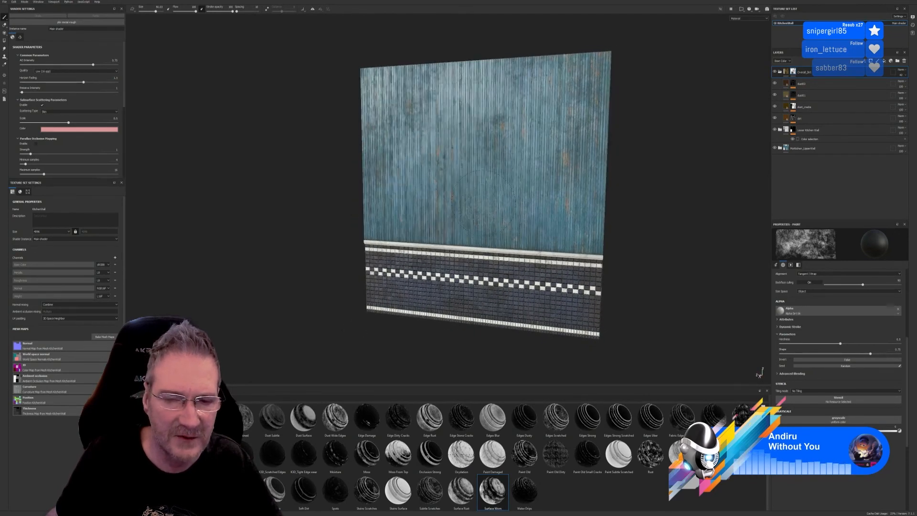
pyautogui.moveTo(607, 231)
pyautogui.keyDown('alt'); pyautogui.mouseDown()
pyautogui.moveTo(696, 219)
pyautogui.moveTo(709, 253)
pyautogui.moveTo(666, 266)
pyautogui.moveTo(640, 258)
pyautogui.moveTo(637, 221)
pyautogui.mouseUp(); pyautogui.keyUp('alt')
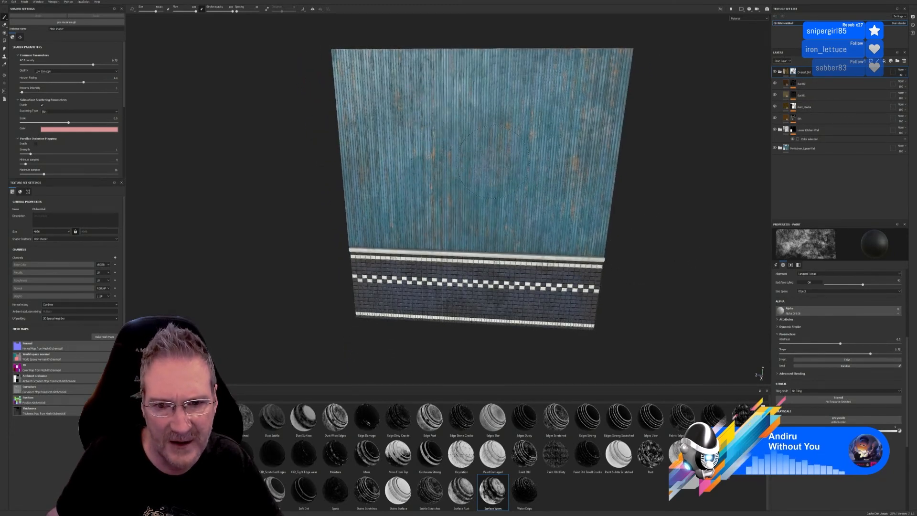
pyautogui.scroll(5, 493, 160)
pyautogui.keyDown('alt'); pyautogui.moveTo(567, 164); pyautogui.dragTo(651, 277, button='right'); pyautogui.keyUp('alt')
pyautogui.moveTo(651, 276)
pyautogui.keyDown('alt'); pyautogui.mouseDown()
pyautogui.moveTo(624, 242)
pyautogui.moveTo(604, 254)
pyautogui.mouseUp(); pyautogui.keyUp('alt')
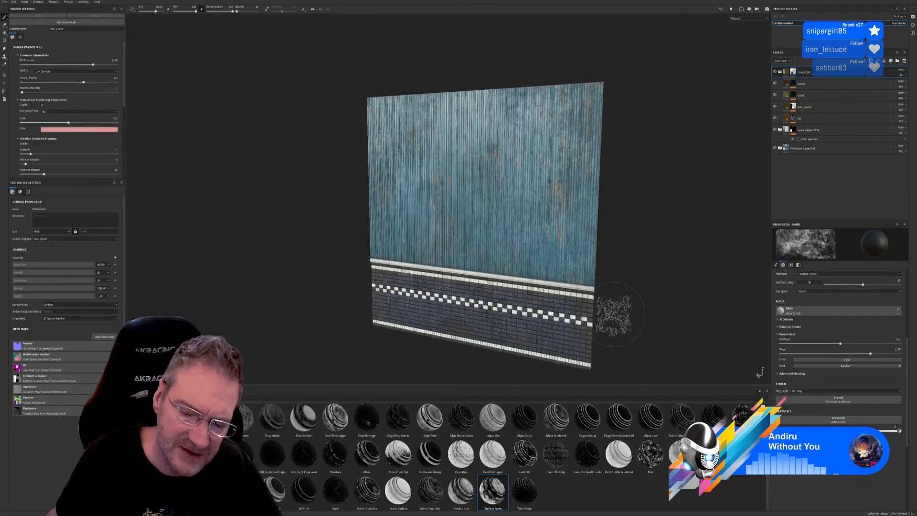
pyautogui.keyDown('alt'); pyautogui.moveTo(619, 314); pyautogui.dragTo(605, 248, button='middle'); pyautogui.keyUp('alt')
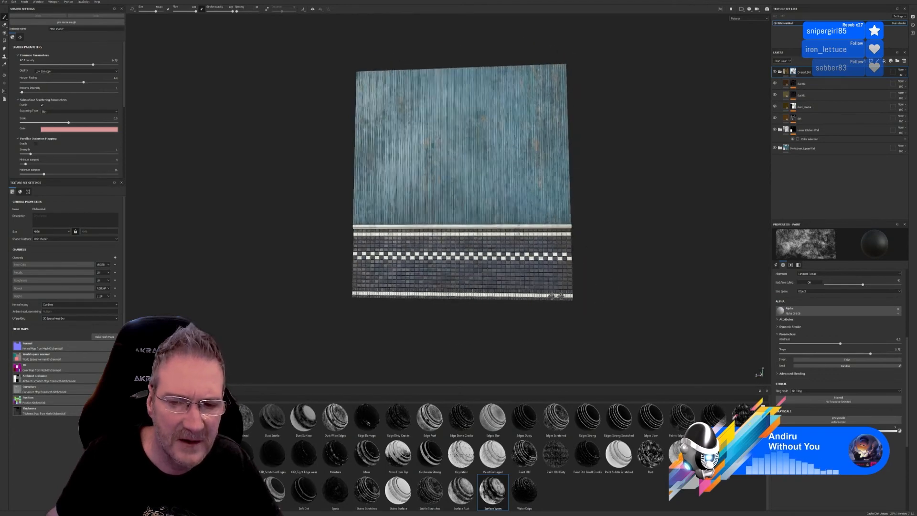
pyautogui.keyDown('alt'); pyautogui.moveTo(557, 296); pyautogui.dragTo(544, 324); pyautogui.keyUp('alt')
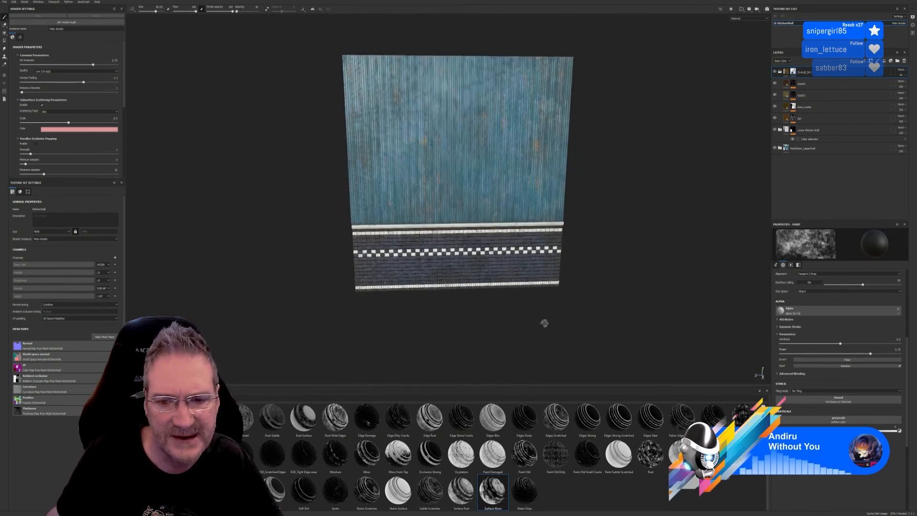
pyautogui.scroll(3, 365, 217)
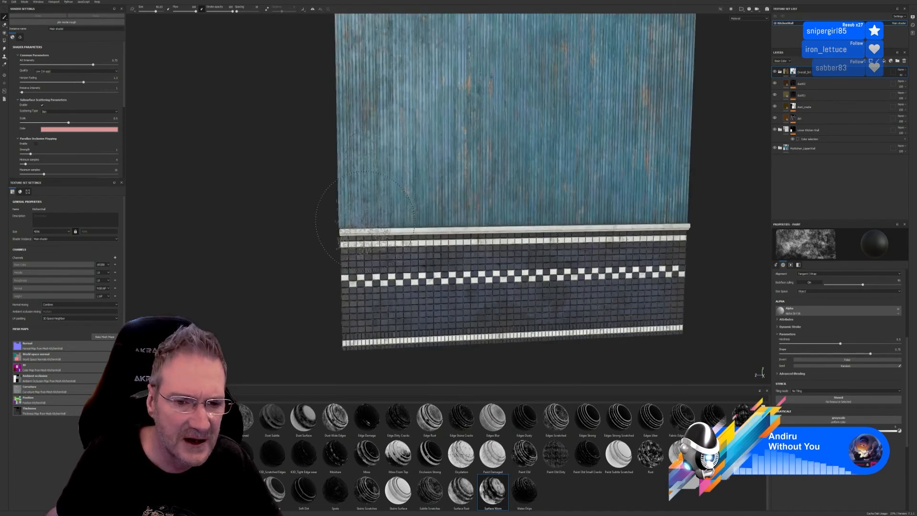
pyautogui.keyDown('alt'); pyautogui.moveTo(564, 210); pyautogui.dragTo(593, 301); pyautogui.keyUp('alt')
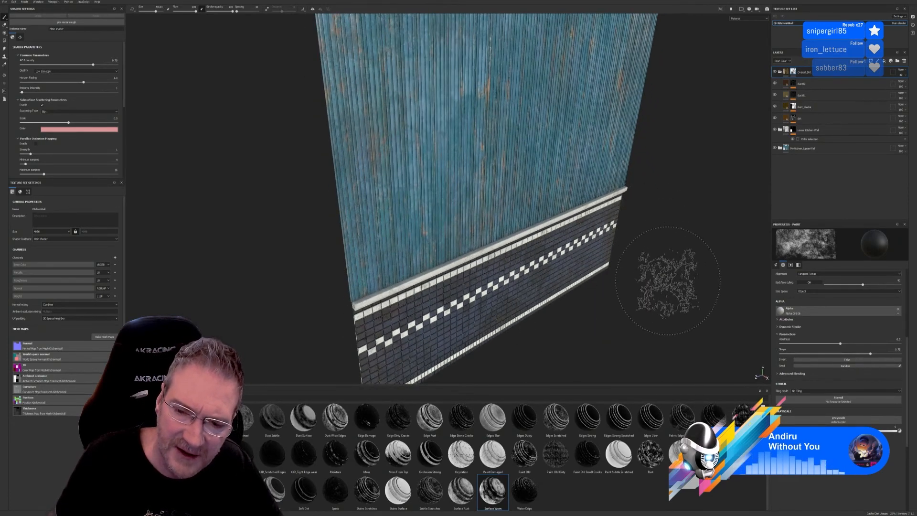
pyautogui.moveTo(665, 287)
pyautogui.keyDown('alt'); pyautogui.mouseDown()
pyautogui.moveTo(649, 301)
pyautogui.moveTo(590, 241)
pyautogui.moveTo(400, 228)
pyautogui.moveTo(664, 223)
pyautogui.moveTo(669, 256)
pyautogui.moveTo(642, 256)
pyautogui.mouseUp(); pyautogui.keyUp('alt')
pyautogui.scroll(2, 381, 266)
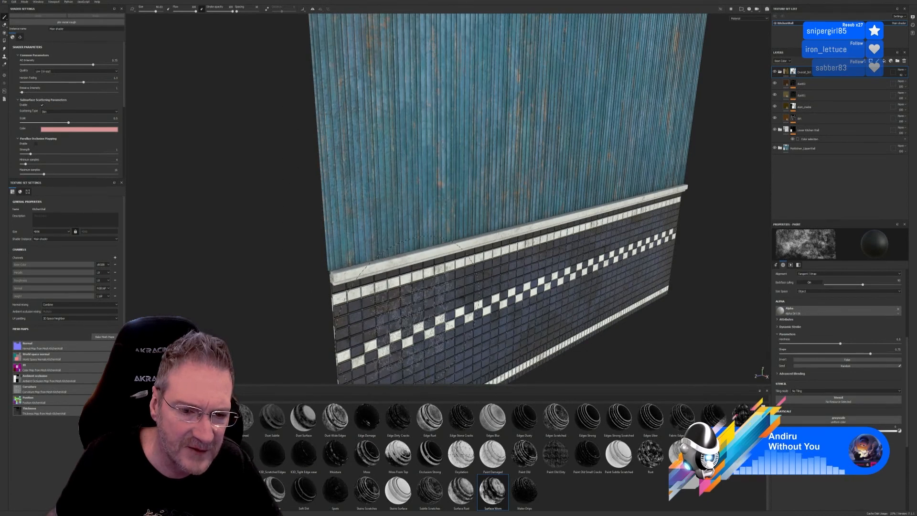
pyautogui.keyDown('alt'); pyautogui.moveTo(521, 342); pyautogui.dragTo(586, 310); pyautogui.keyUp('alt')
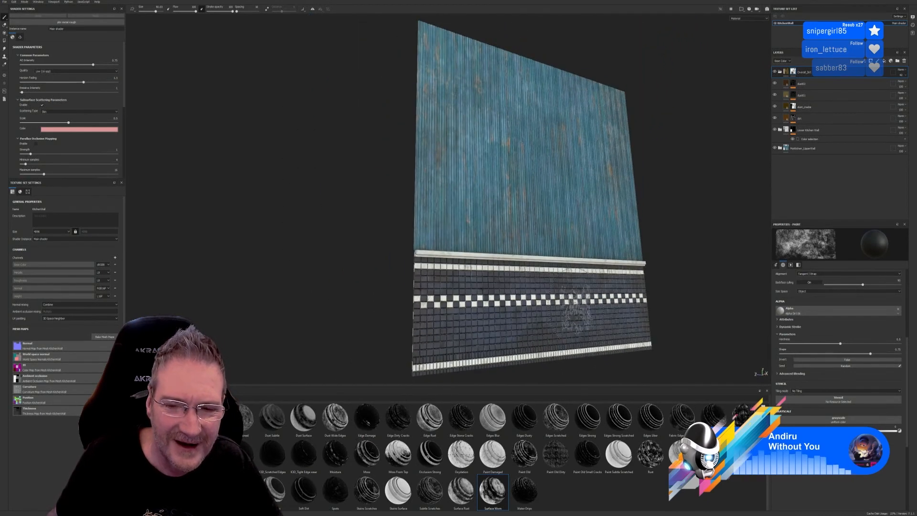
pyautogui.keyDown('alt'); pyautogui.moveTo(382, 277); pyautogui.dragTo(609, 267); pyautogui.keyUp('alt')
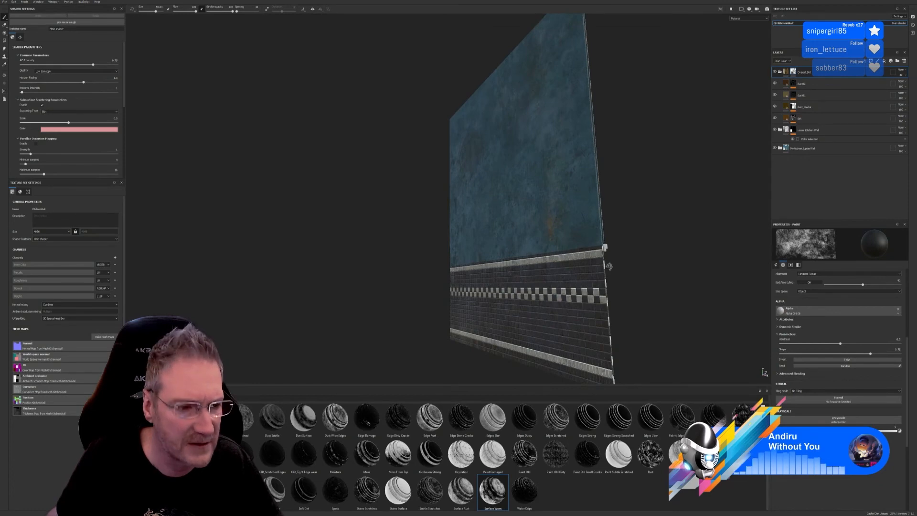
pyautogui.keyDown('alt'); pyautogui.moveTo(609, 266); pyautogui.dragTo(401, 286); pyautogui.keyUp('alt')
# Step: Collapse the Overall_Dirt folder and check the whole wall from several angles
pyautogui.doubleClick(833, 74)
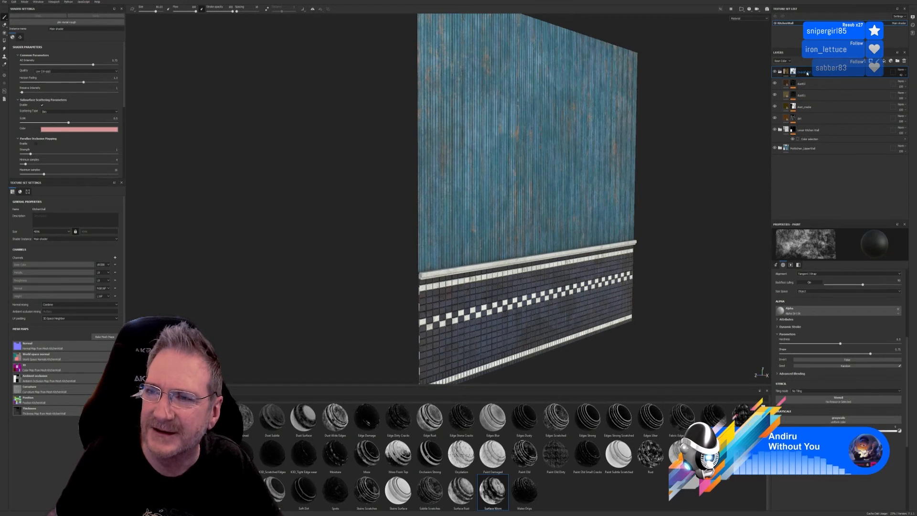
pyautogui.click(785, 73)
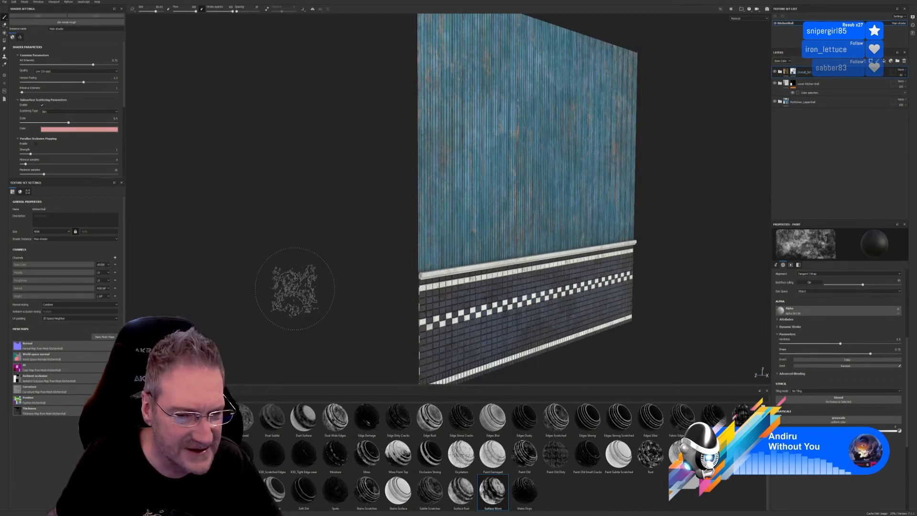
pyautogui.moveTo(293, 287)
pyautogui.keyDown('alt'); pyautogui.mouseDown()
pyautogui.moveTo(301, 268)
pyautogui.moveTo(363, 258)
pyautogui.mouseUp(); pyautogui.keyUp('alt')
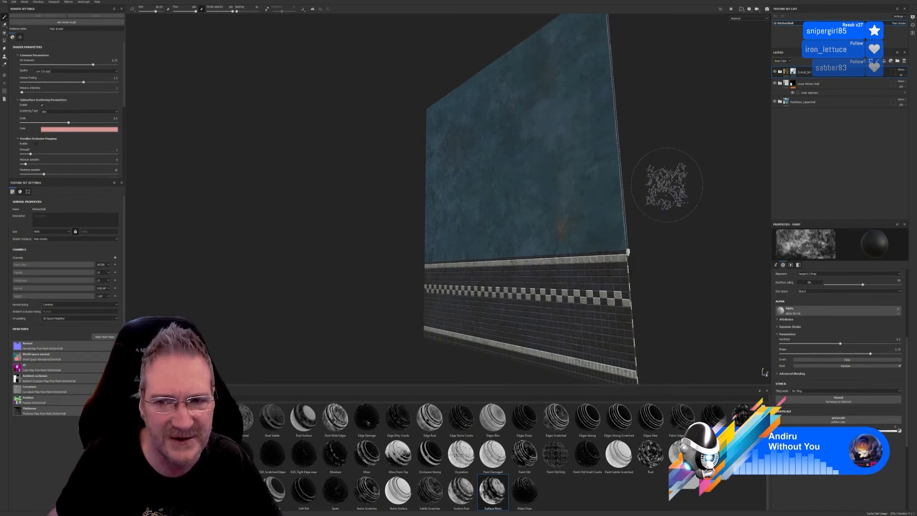
pyautogui.moveTo(666, 184)
pyautogui.keyDown('alt'); pyautogui.mouseDown()
pyautogui.moveTo(612, 203)
pyautogui.moveTo(604, 231)
pyautogui.moveTo(343, 223)
pyautogui.mouseUp(); pyautogui.keyUp('alt')
pyautogui.scroll(-2, 538, 147)
pyautogui.keyDown('alt'); pyautogui.moveTo(668, 222); pyautogui.dragTo(579, 228, button='middle'); pyautogui.keyUp('alt')
pyautogui.keyDown('alt'); pyautogui.moveTo(624, 221); pyautogui.dragTo(593, 245); pyautogui.keyUp('alt')
pyautogui.click(5, 2)
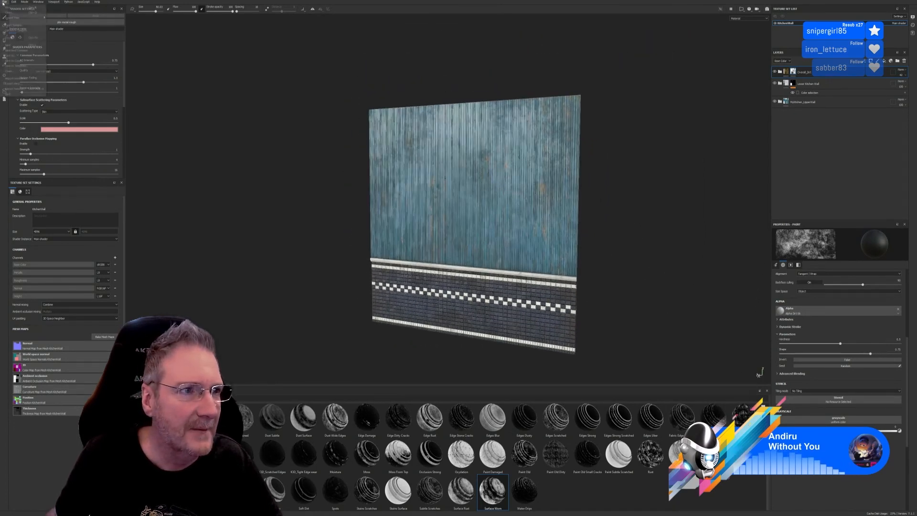
pyautogui.press('Escape')
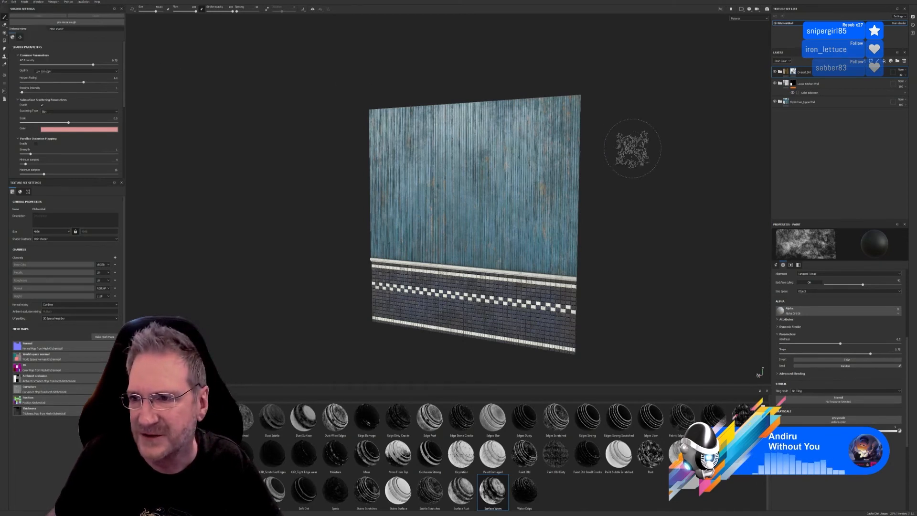
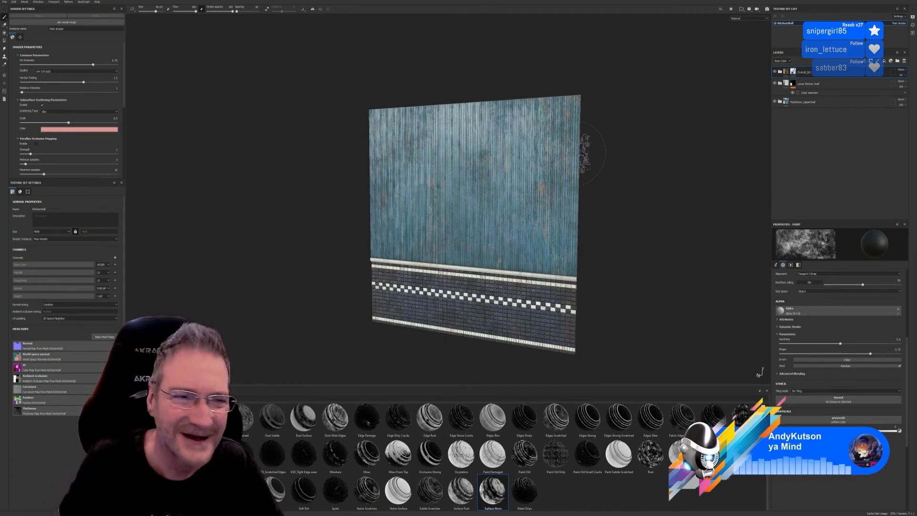
# Step: Save the project and set the texture export's output directory to the Kitchen Walls folder inside Models > Kitchen on the Work drive
pyautogui.click(6, 4)
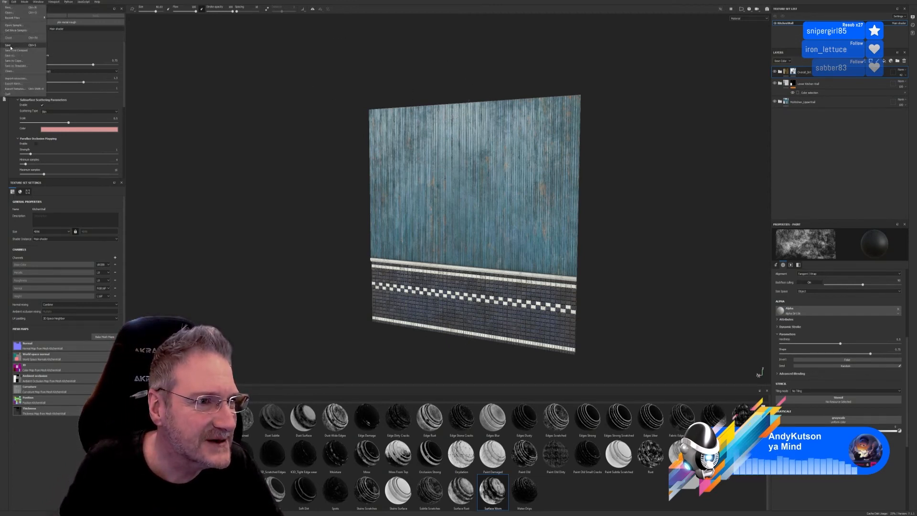
pyautogui.click(8, 45)
pyautogui.click(2, 3)
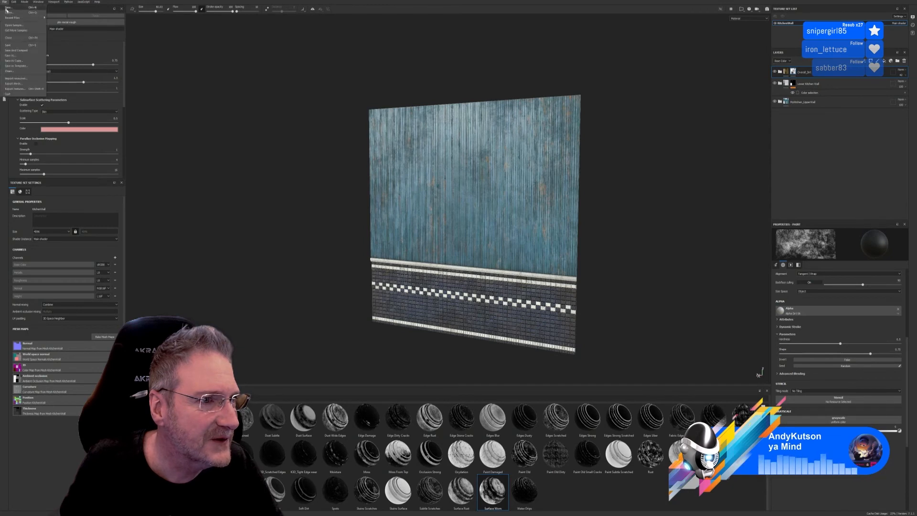
pyautogui.click(20, 89)
pyautogui.click(479, 196)
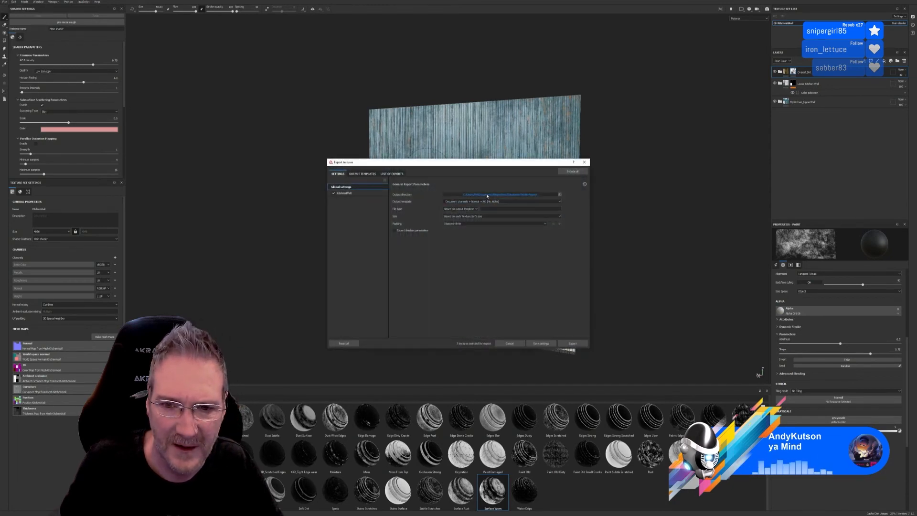
pyautogui.click(191, 230)
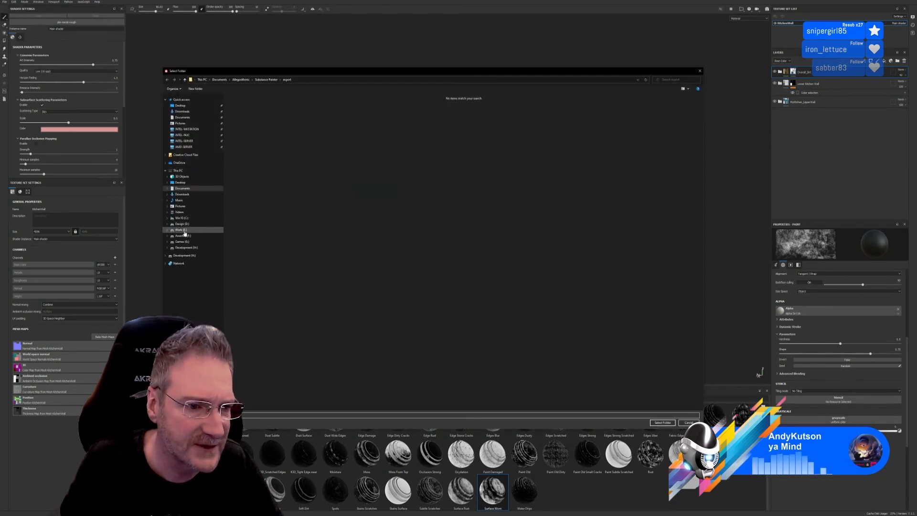
pyautogui.doubleClick(607, 142)
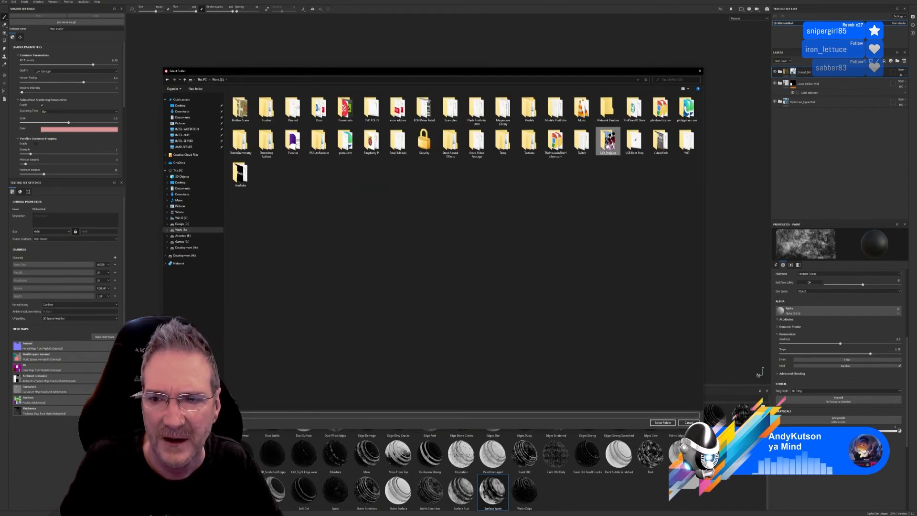
pyautogui.doubleClick(582, 110)
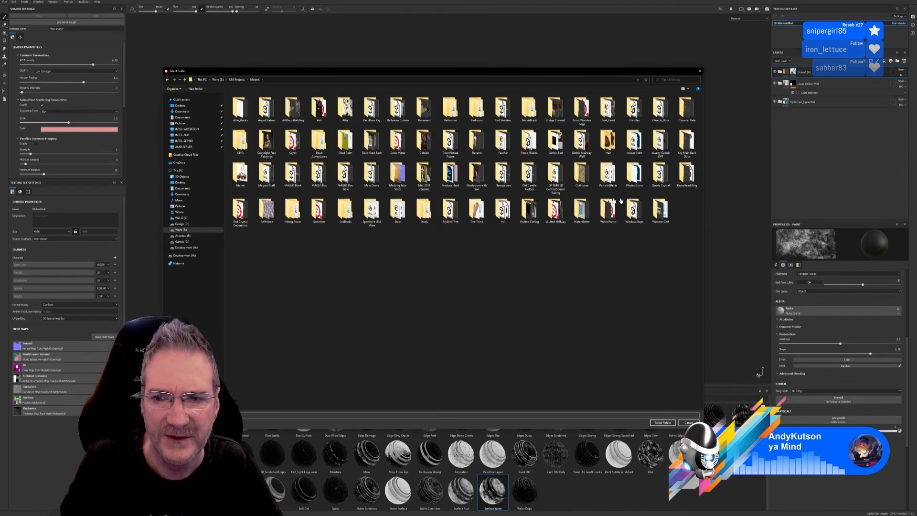
pyautogui.doubleClick(242, 176)
pyautogui.doubleClick(345, 109)
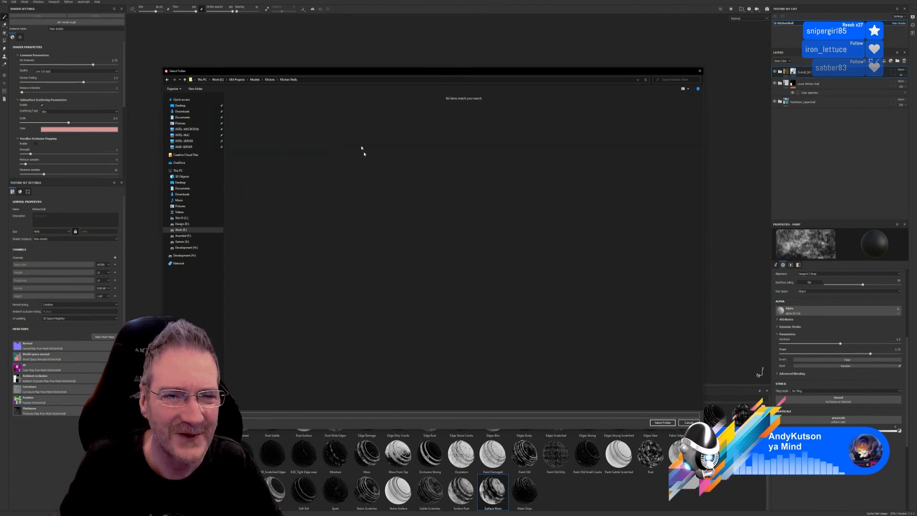
pyautogui.click(663, 423)
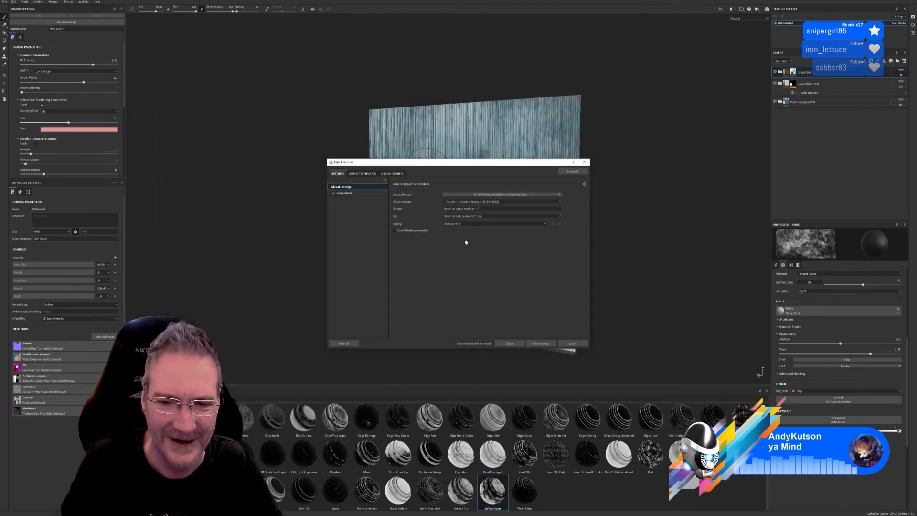
# Step: Export the wall's textures with the PBR Metallic Roughness output template and save the project again
pyautogui.click(489, 201)
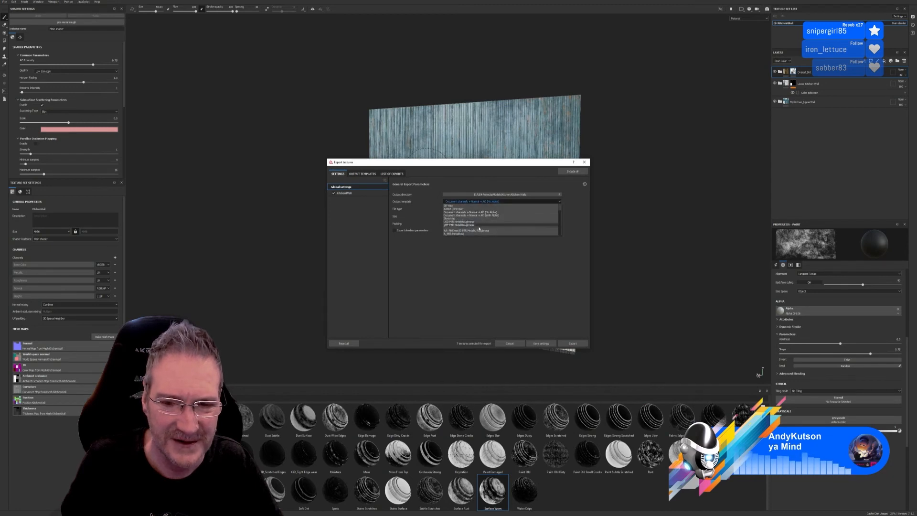
pyautogui.click(470, 231)
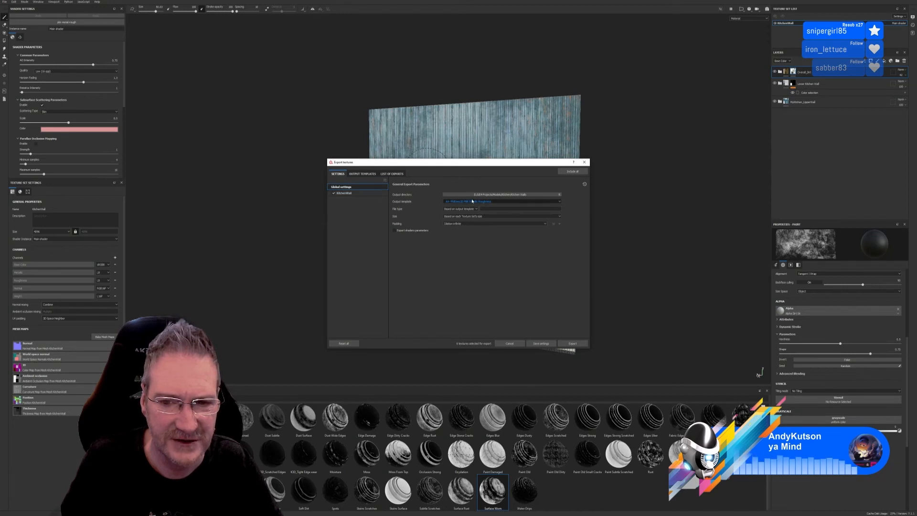
pyautogui.click(573, 343)
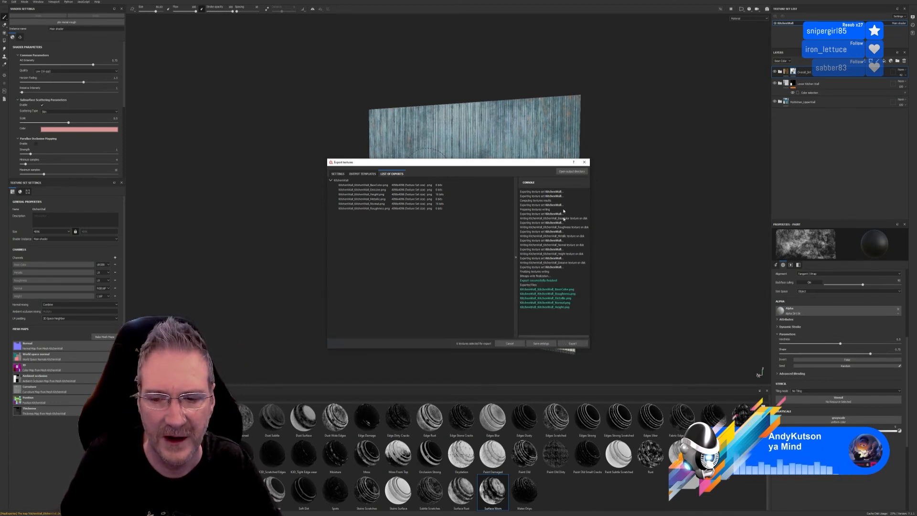
pyautogui.click(584, 162)
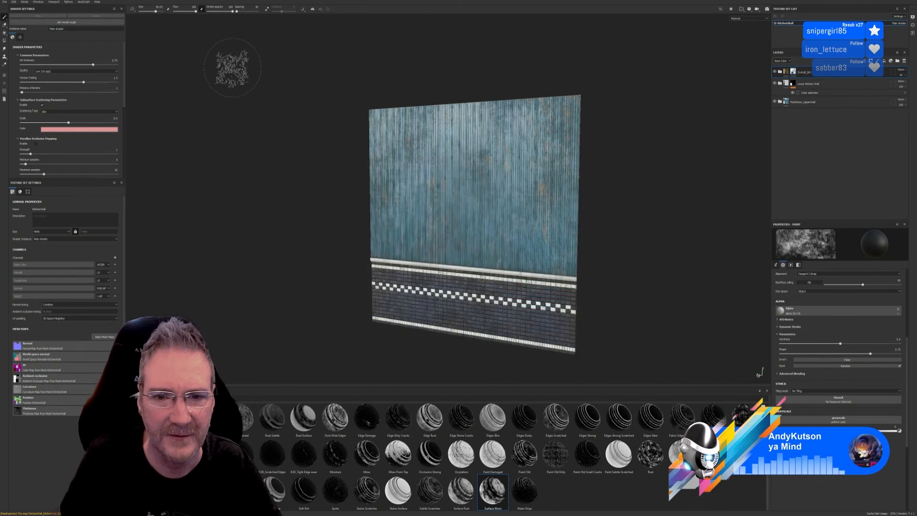
pyautogui.click(5, 2)
pyautogui.click(21, 46)
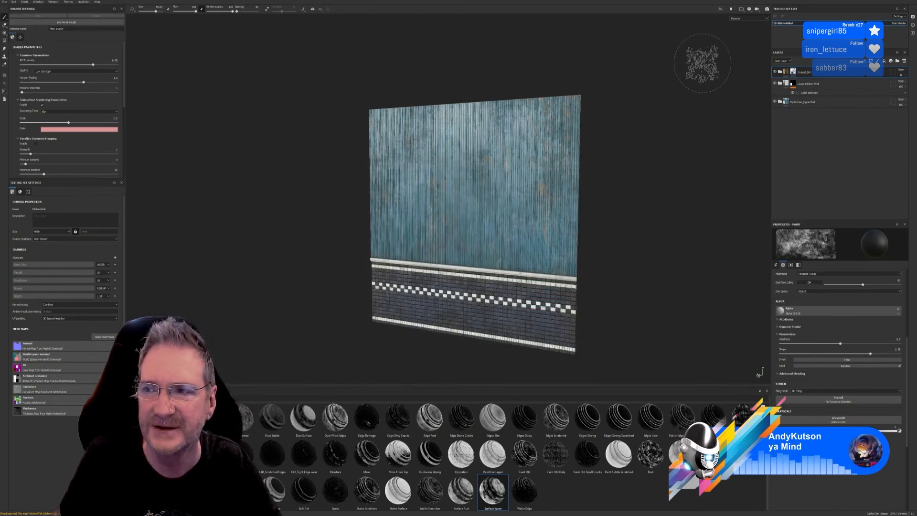
# Step: Switch to the web browser and look through the PhilDoes3D home page's project gallery and subscription sections
pyautogui.click(888, 2)
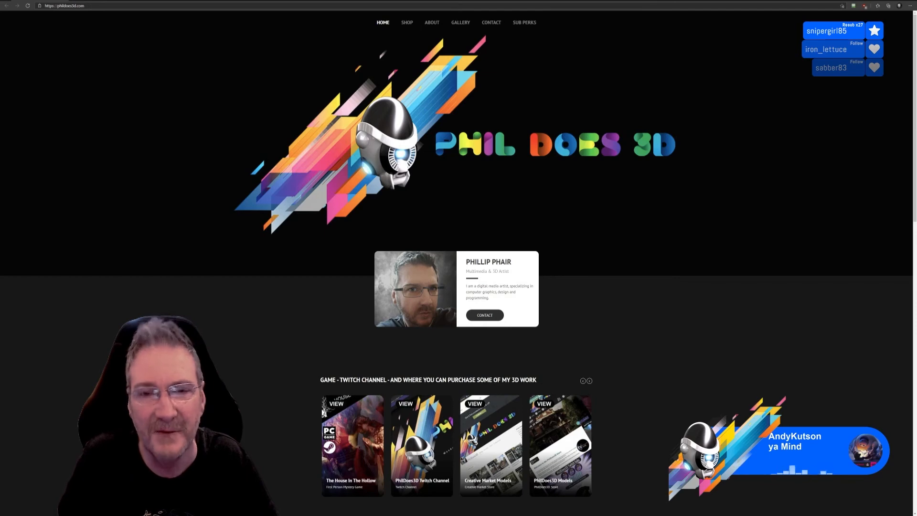
pyautogui.hotkey('ctrl', 'l')
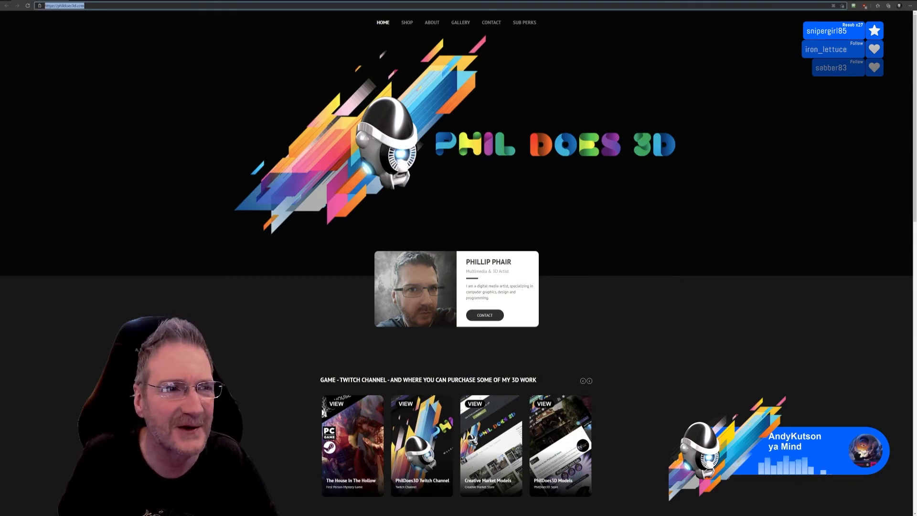
pyautogui.scroll(-10, 284, 230)
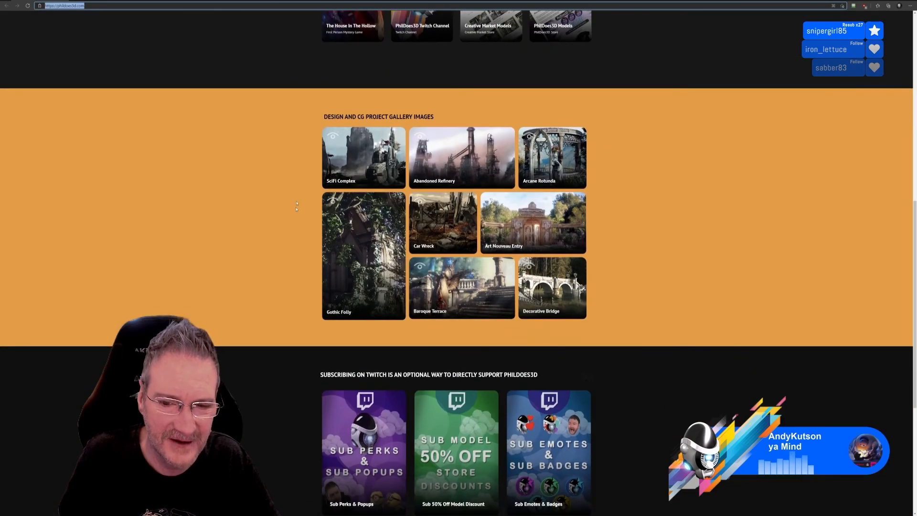
# Step: View the home page down to its social media links, open the copied rifle render link, and enlarge the side-view image
pyautogui.scroll(-5, 604, 392)
pyautogui.scroll(-1, 605, 392)
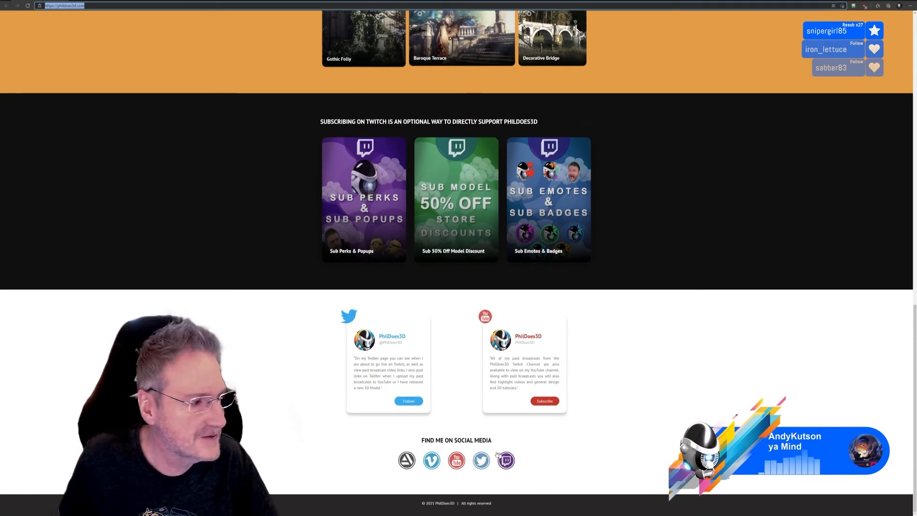
pyautogui.hotkey('ctrl', 'v')
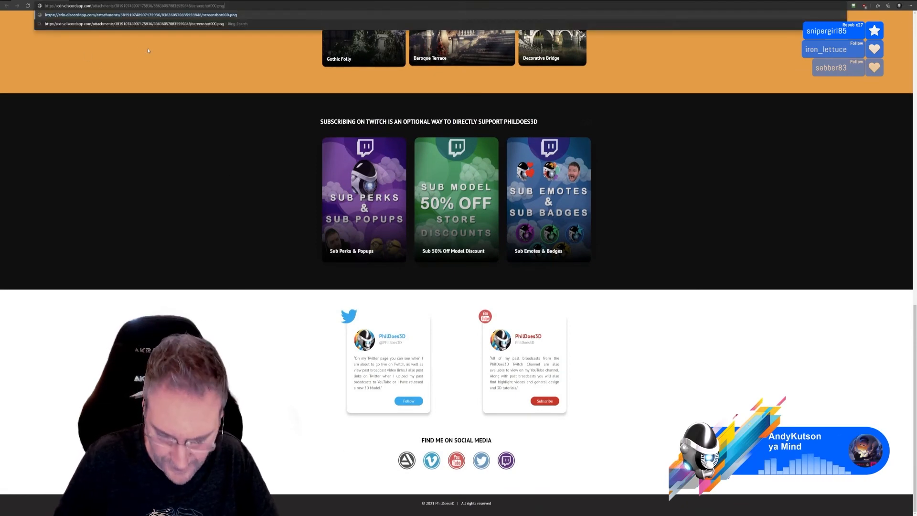
pyautogui.press('Return')
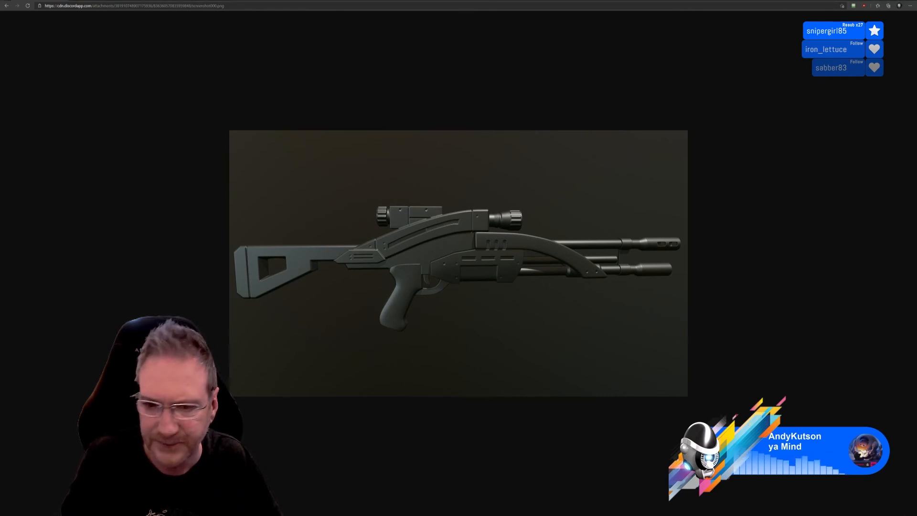
pyautogui.keyDown('ctrl'); pyautogui.scroll(3, 605, 301); pyautogui.keyUp('ctrl')
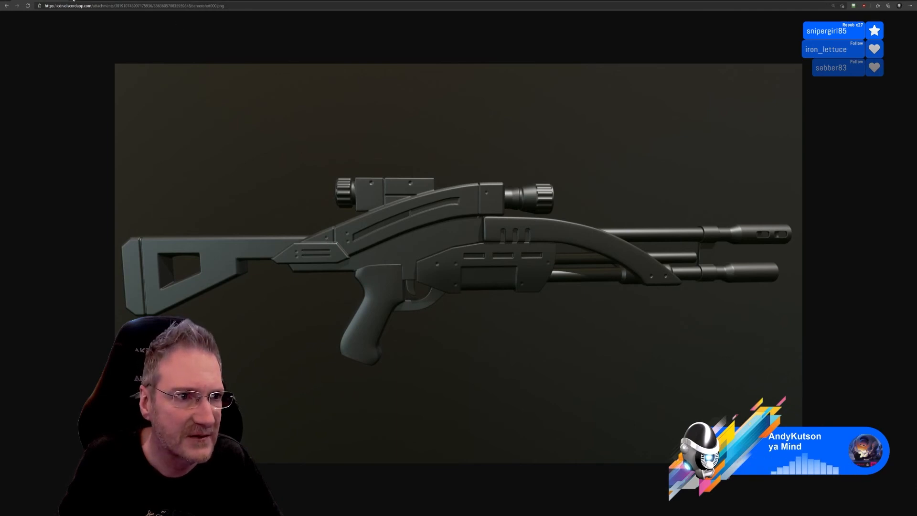
# Step: Open the second rifle render in a separate browser tab and return to the side view to compare them
pyautogui.hotkey('ctrl', 't')
pyautogui.hotkey('ctrl', 'v')
pyautogui.press('Return')
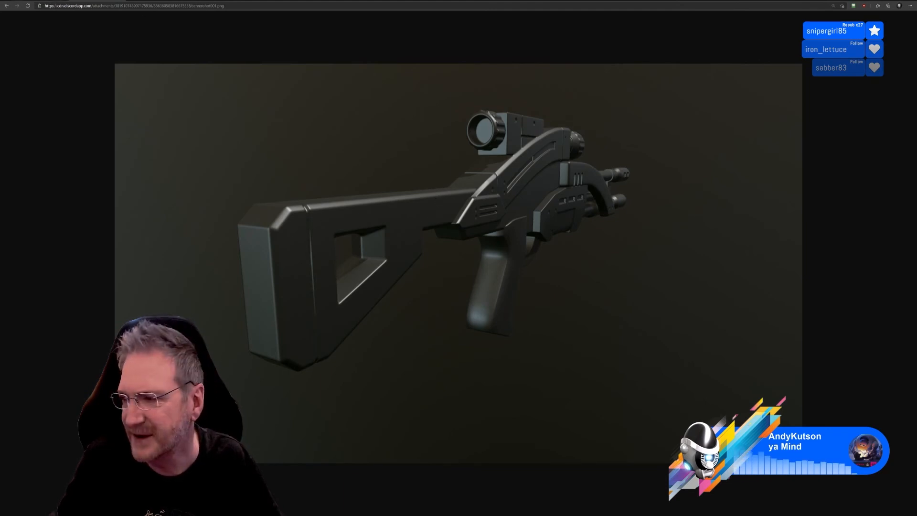
pyautogui.click(41, 0)
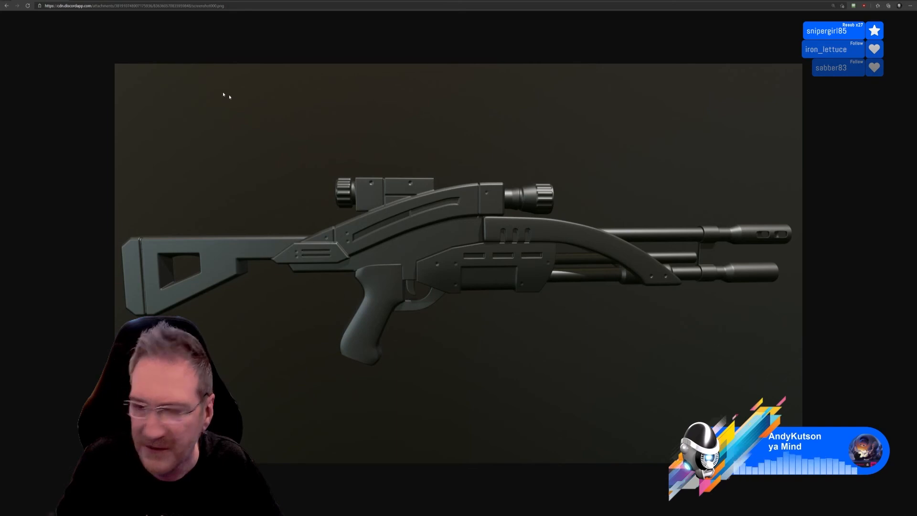
# Step: Open the copied link to the moth-like creature render in a new browser tab and fit the whole figure in view
pyautogui.hotkey('ctrl', 't')
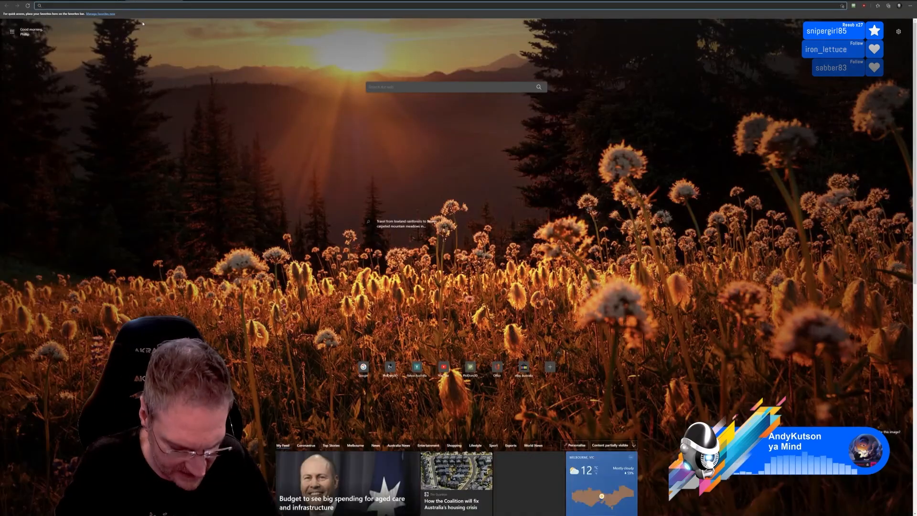
pyautogui.hotkey('ctrl', 'v')
pyautogui.press('Return')
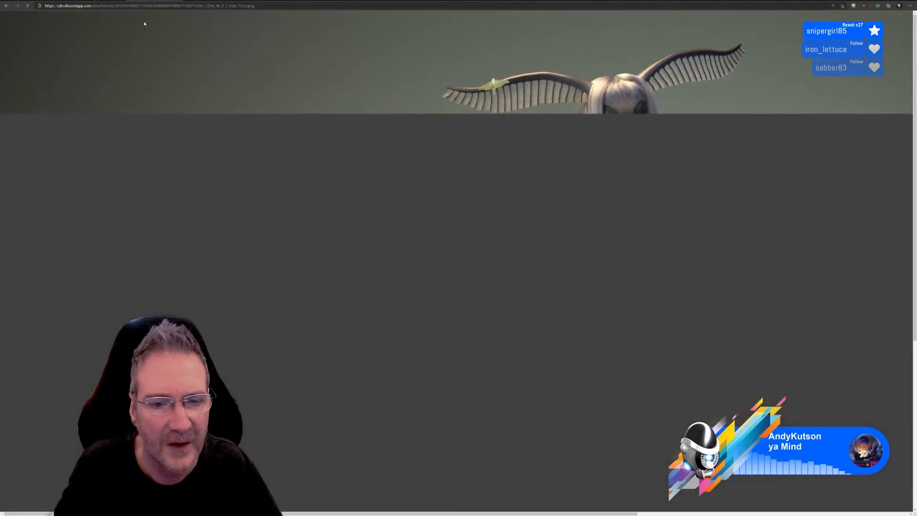
pyautogui.keyDown('ctrl'); pyautogui.scroll(-4, 273, 135); pyautogui.keyUp('ctrl')
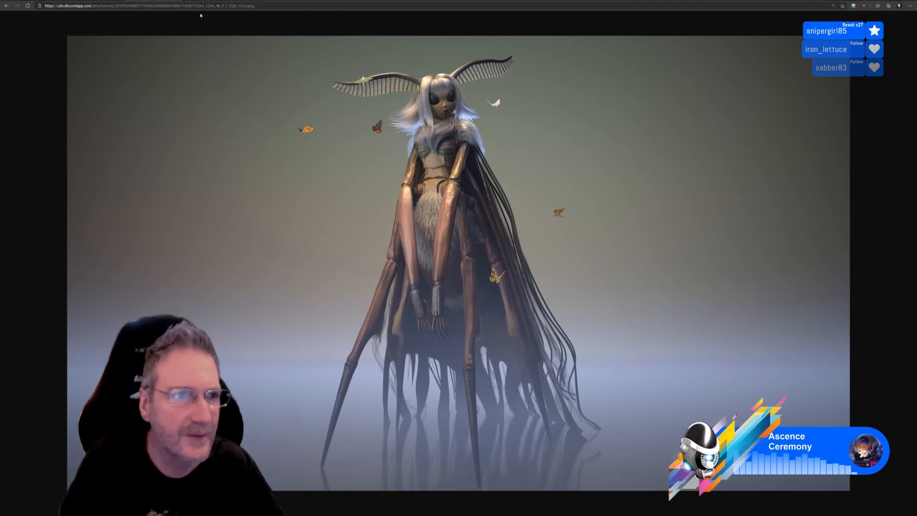
# Step: Open the copied link to the first gas station scene render in a new browser tab and enlarge it
pyautogui.click(188, 0)
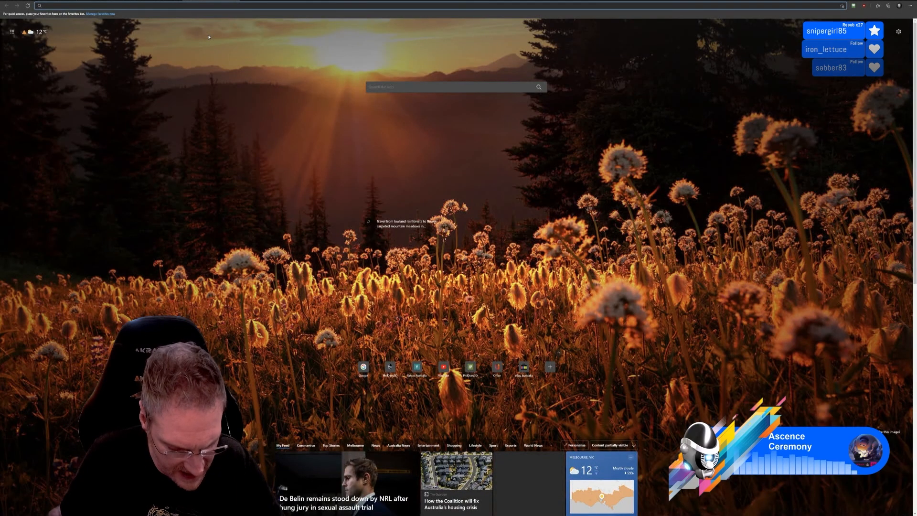
pyautogui.hotkey('ctrl', 'v')
pyautogui.press('Return')
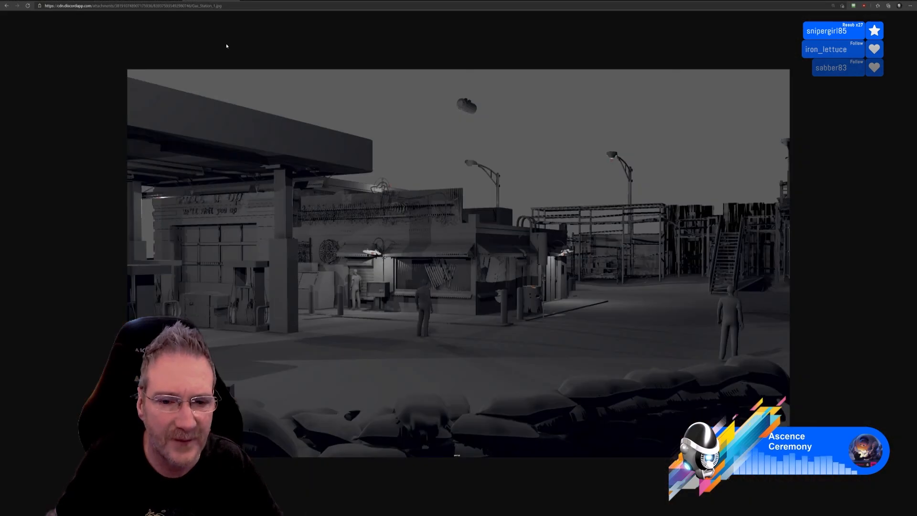
pyautogui.keyDown('ctrl'); pyautogui.scroll(1, 576, 250); pyautogui.keyUp('ctrl')
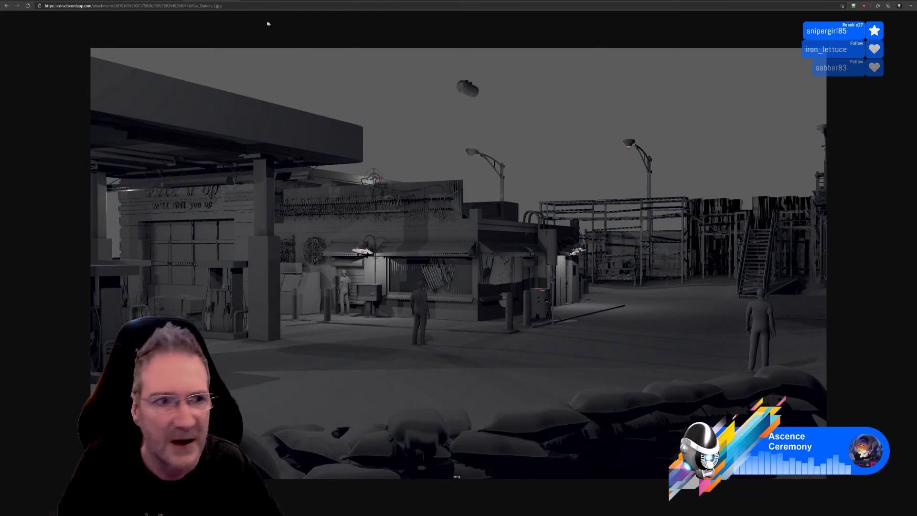
# Step: Open the second and third gas station scene renders in new browser tabs to examine the other camera angles
pyautogui.hotkey('ctrl', 't')
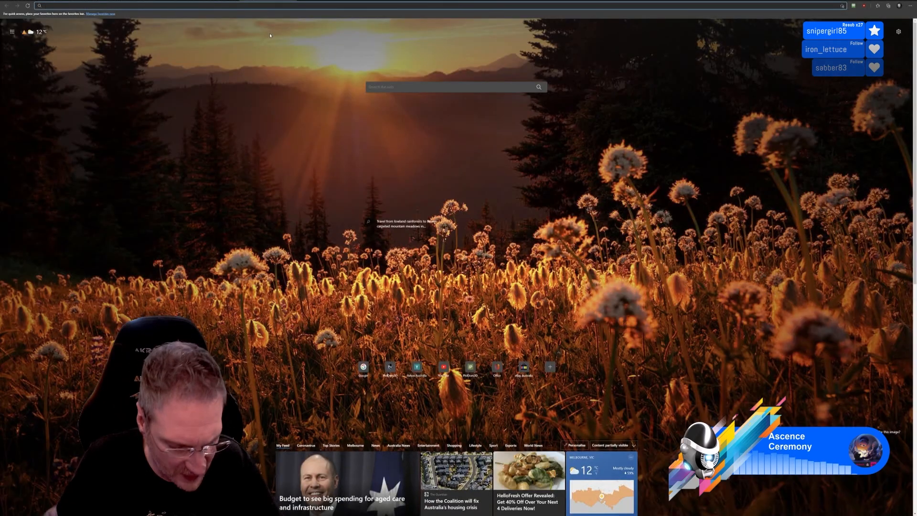
pyautogui.hotkey('ctrl', 'v')
pyautogui.press('Return')
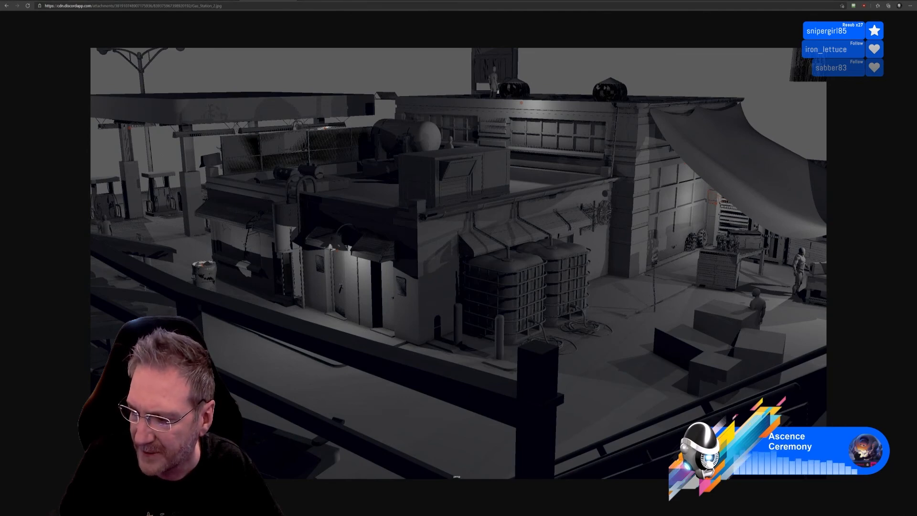
pyautogui.hotkey('ctrl', 't')
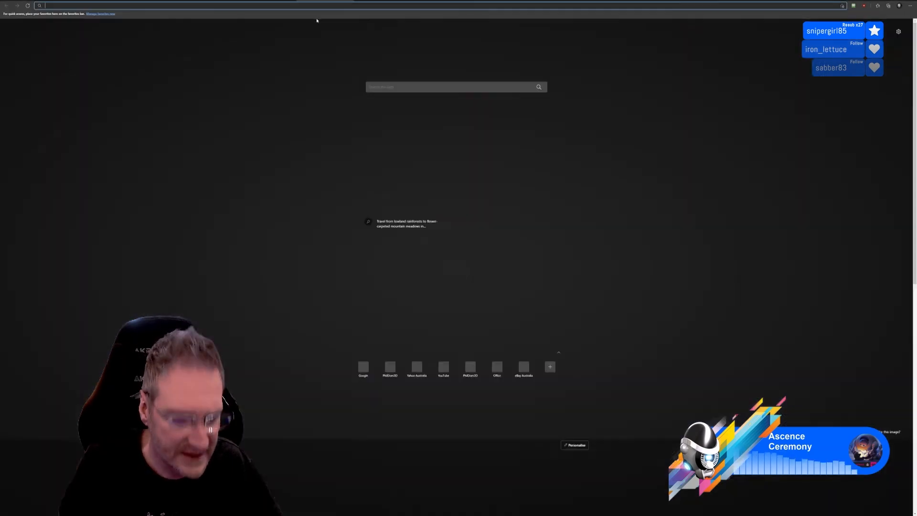
pyautogui.hotkey('ctrl', 'w')
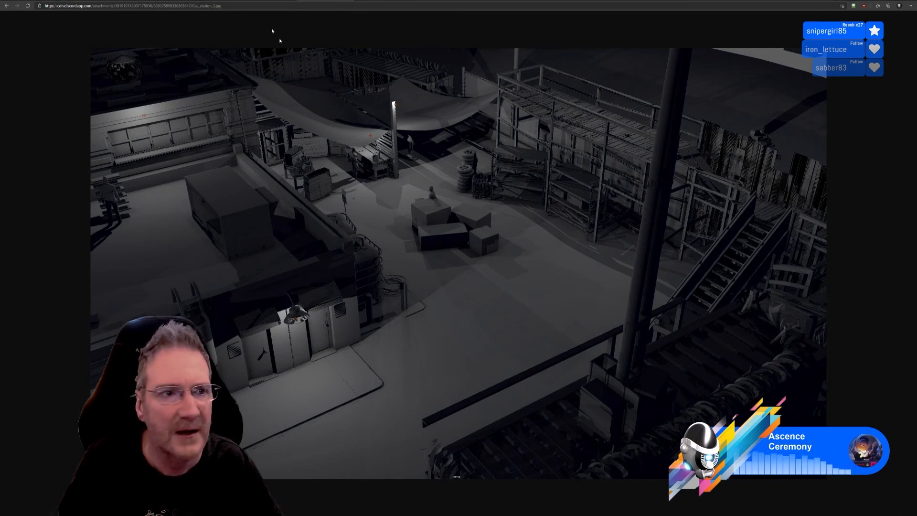
# Step: Open the ArtStation pistol render in a new browser tab, fit it in view, and bring up the pothole asphalt image
pyautogui.hotkey('ctrl', 't')
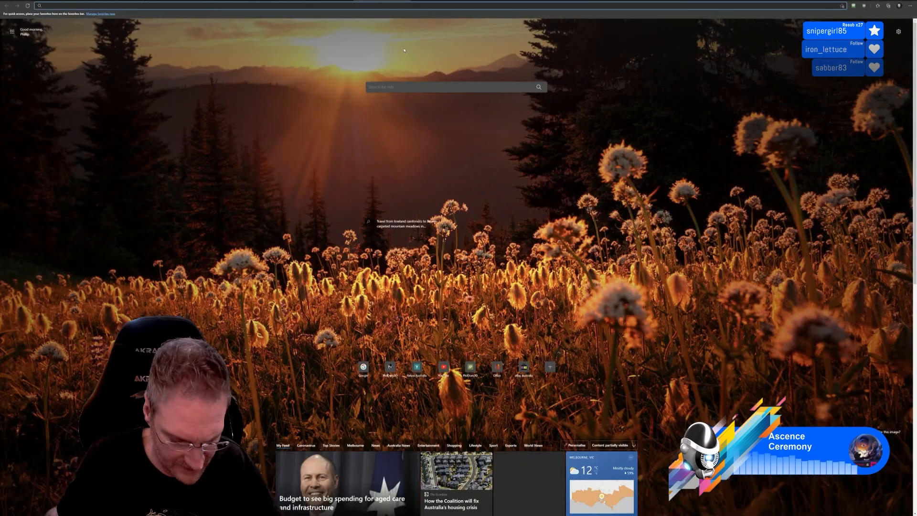
pyautogui.hotkey('ctrl', 'v')
pyautogui.press('Return')
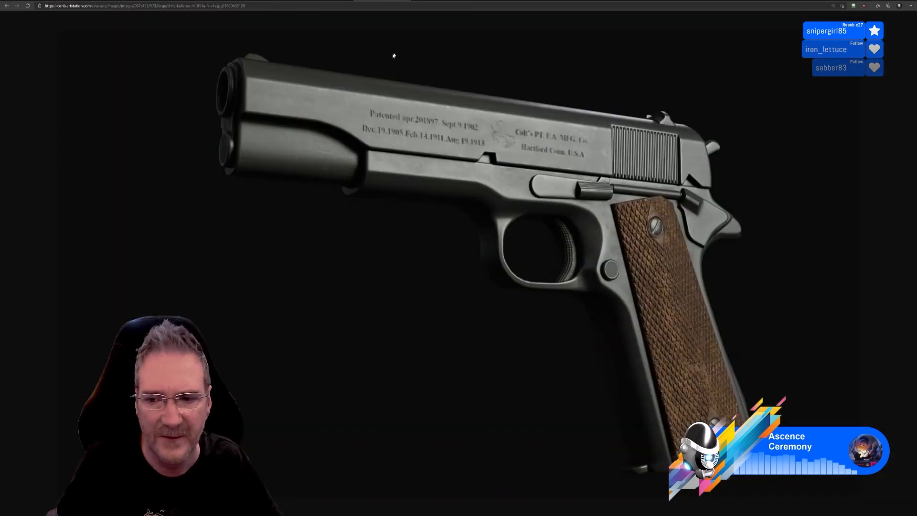
pyautogui.keyDown('ctrl'); pyautogui.scroll(-1, 430, 138); pyautogui.keyUp('ctrl')
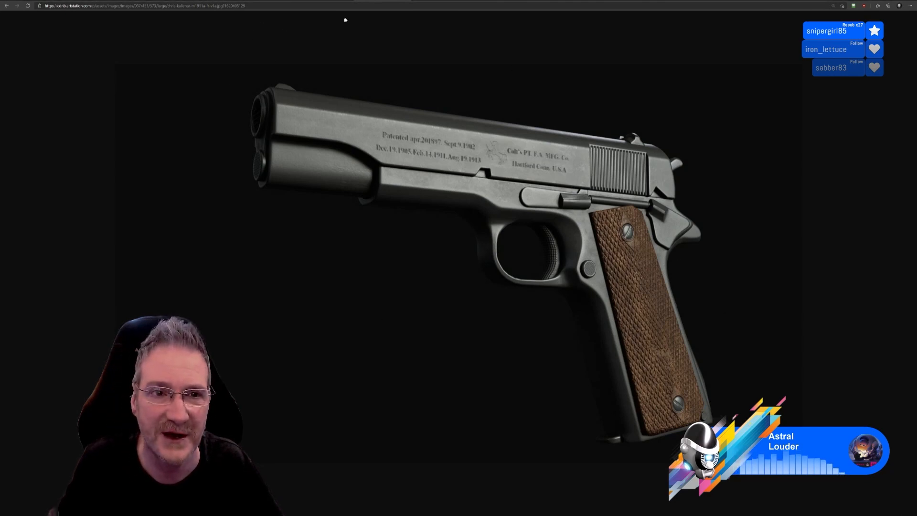
pyautogui.click(419, 0)
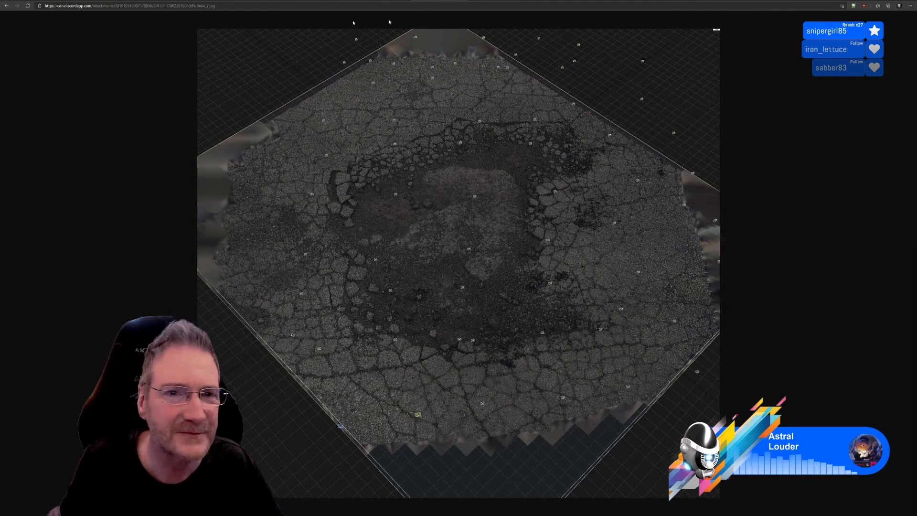
# Step: Open the red mushroom render in a new browser tab, enlarge it, and minimize the browser to show the desktop
pyautogui.hotkey('ctrl', 't')
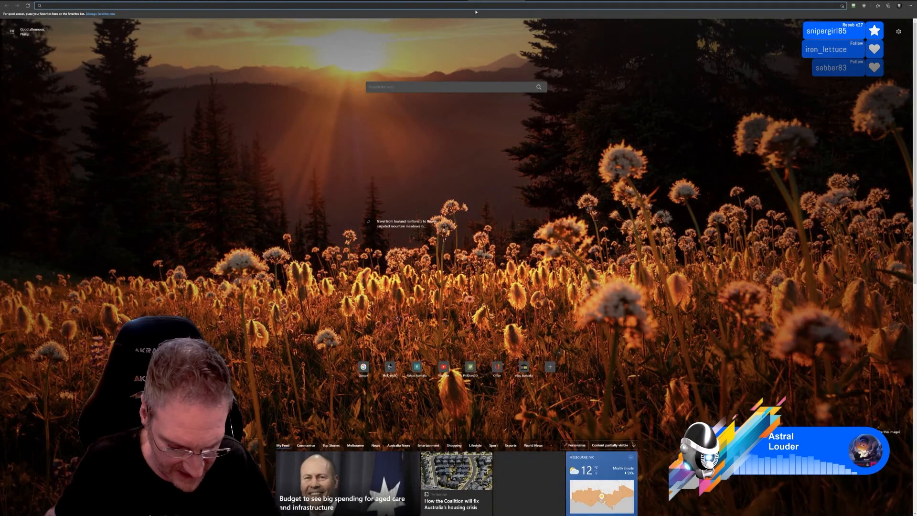
pyautogui.hotkey('ctrl', 'v')
pyautogui.press('Return')
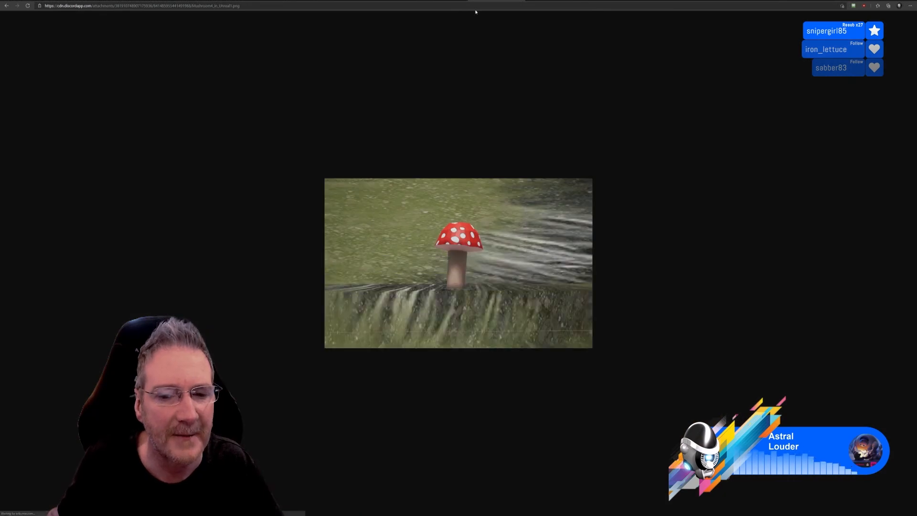
pyautogui.keyDown('ctrl'); pyautogui.scroll(3, 535, 229); pyautogui.keyUp('ctrl')
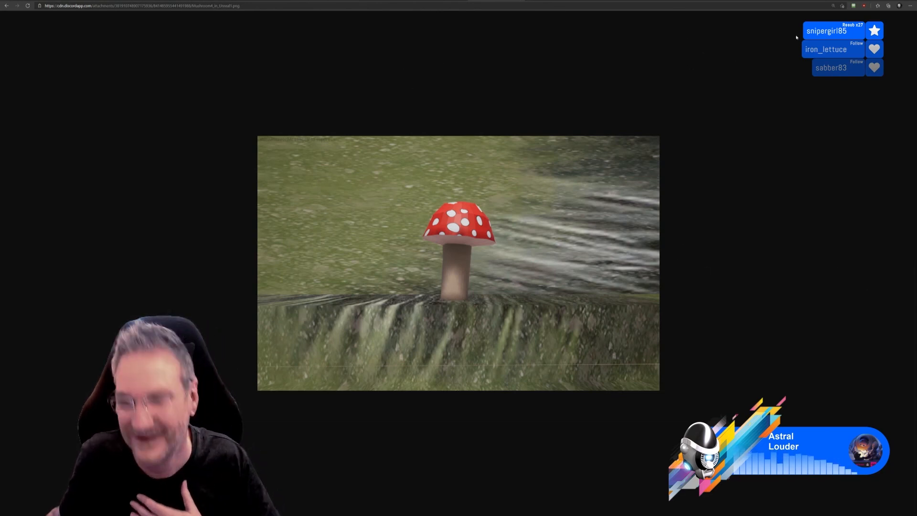
pyautogui.click(886, 0)
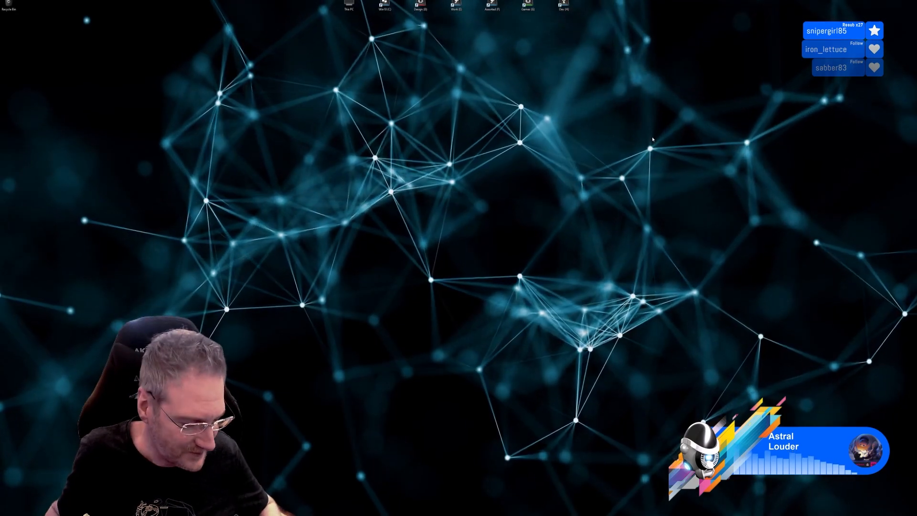